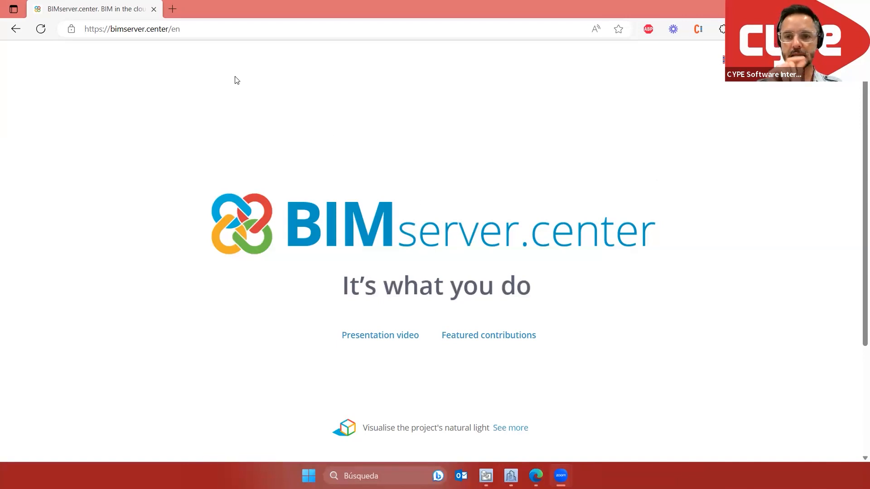
Log in to the BIMserver.center account with the account's e-mail and password
left_click(243, 29)
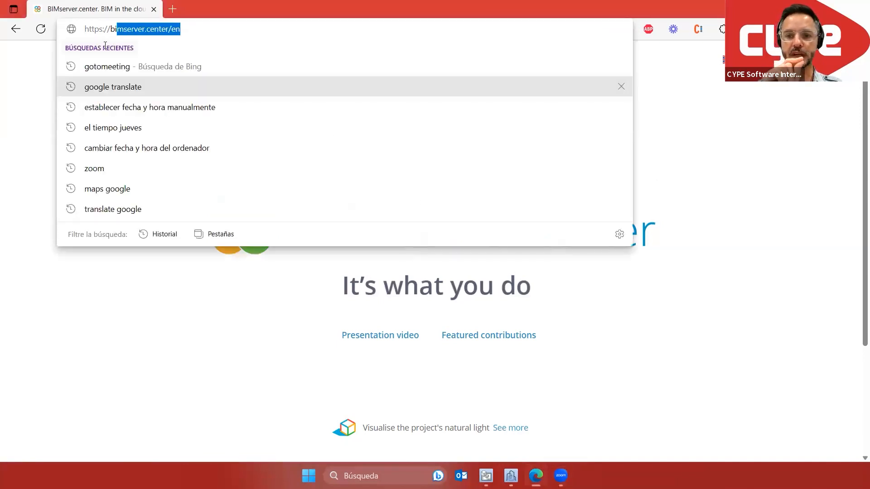
left_click(182, 364)
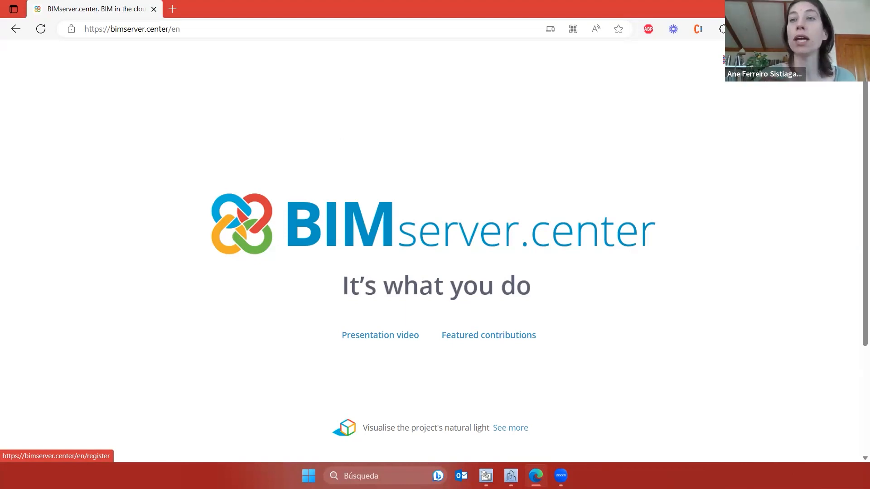
left_click(778, 60)
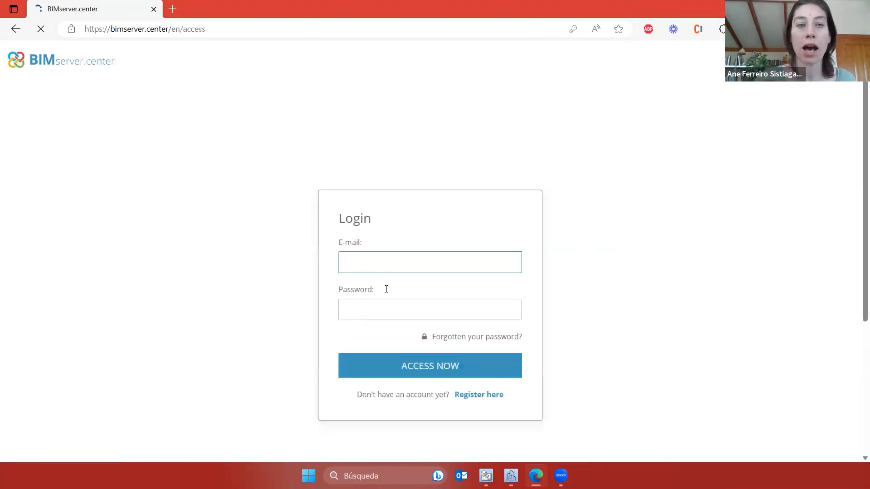
left_click(446, 363)
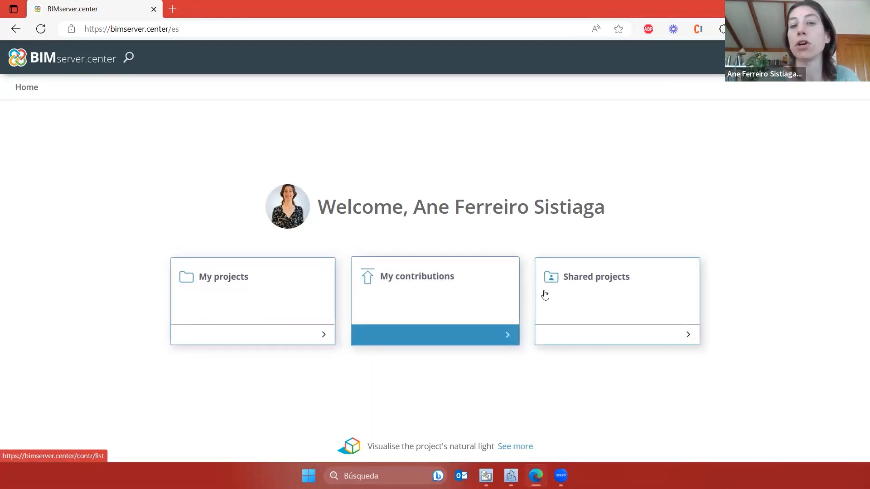
Open the Multi-home block project from the account's own active projects
left_click(208, 294)
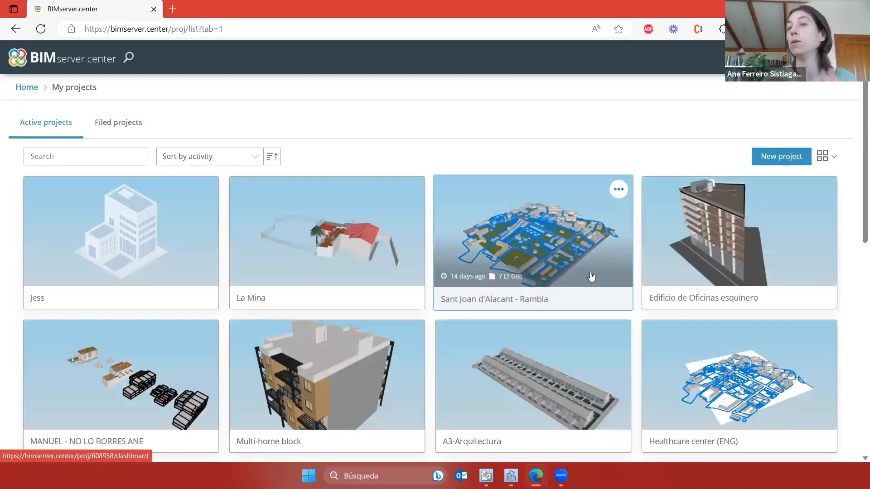
scroll(579, 274, "down", 1)
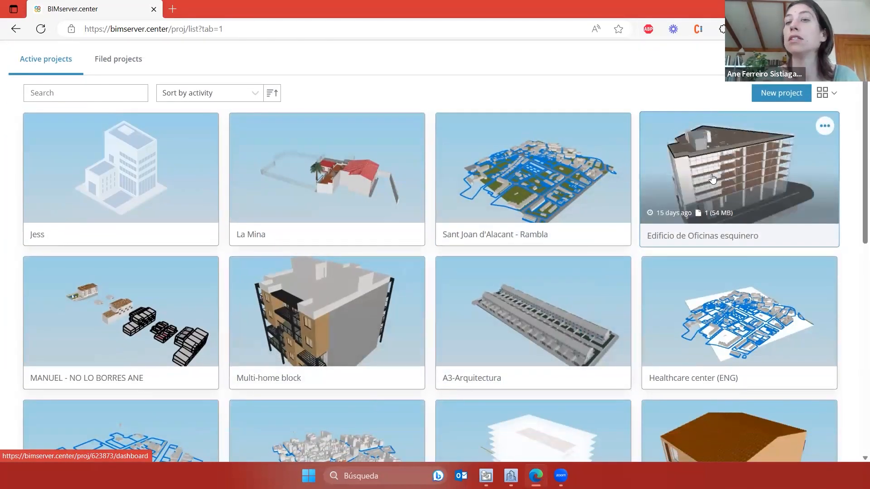
left_click(354, 328)
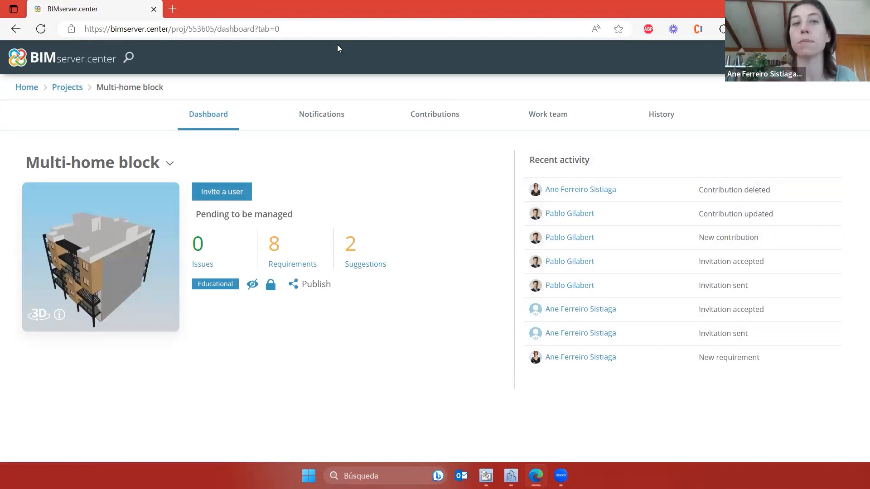
Review the files included in the project's House B contribution and the members of its work team
left_click(403, 130)
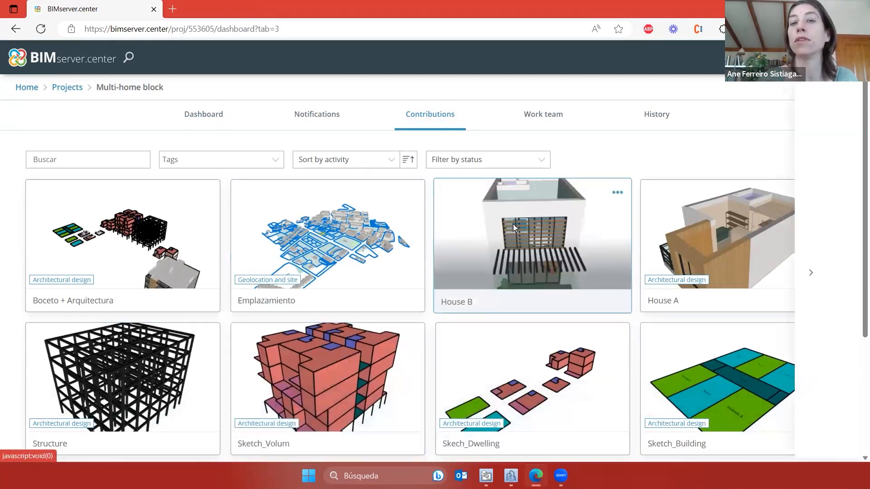
left_click(513, 224)
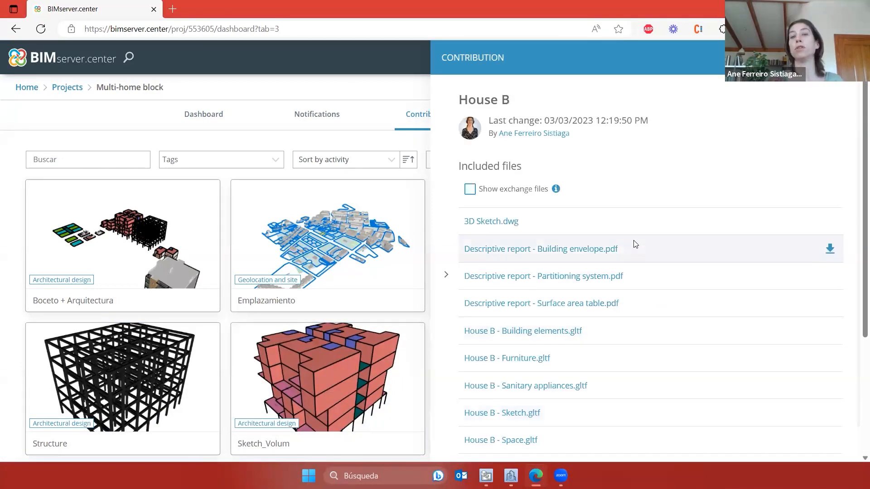
scroll(634, 272, "down", 2)
scroll(647, 326, "up", 2)
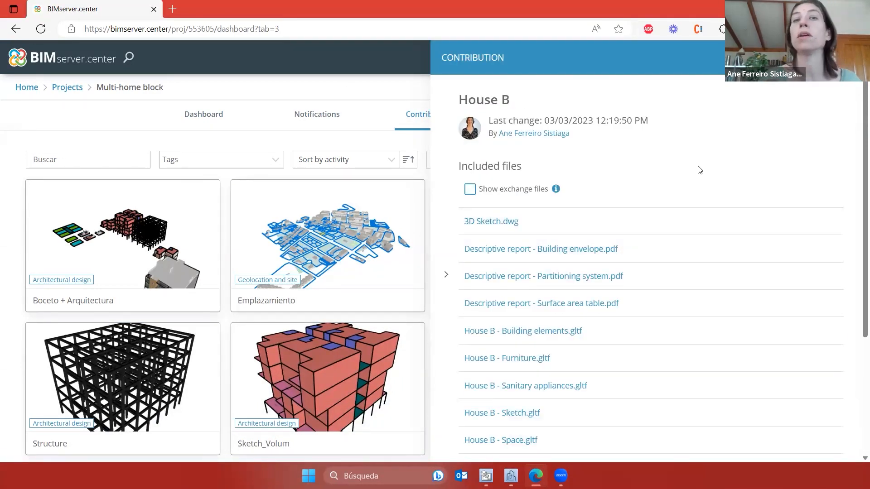
left_click(847, 57)
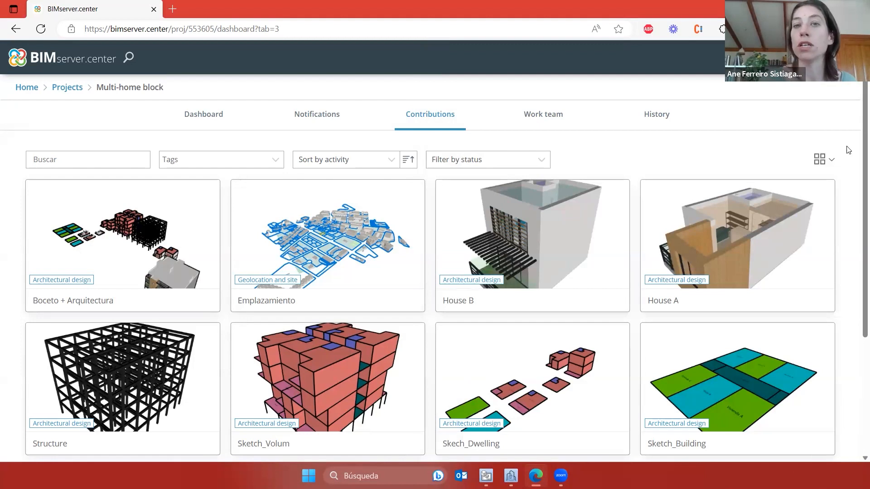
left_click(549, 130)
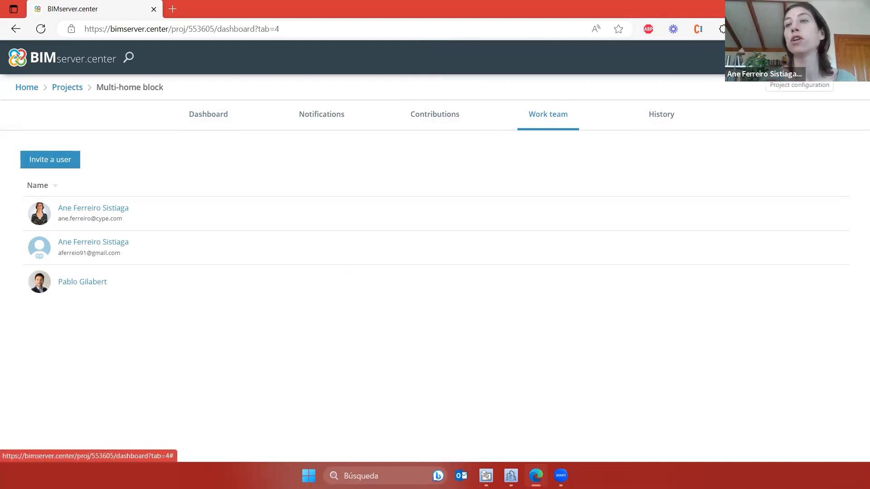
Go to the BIMserver.center Store and reduce the page zoom to fit more applications
left_click(800, 58)
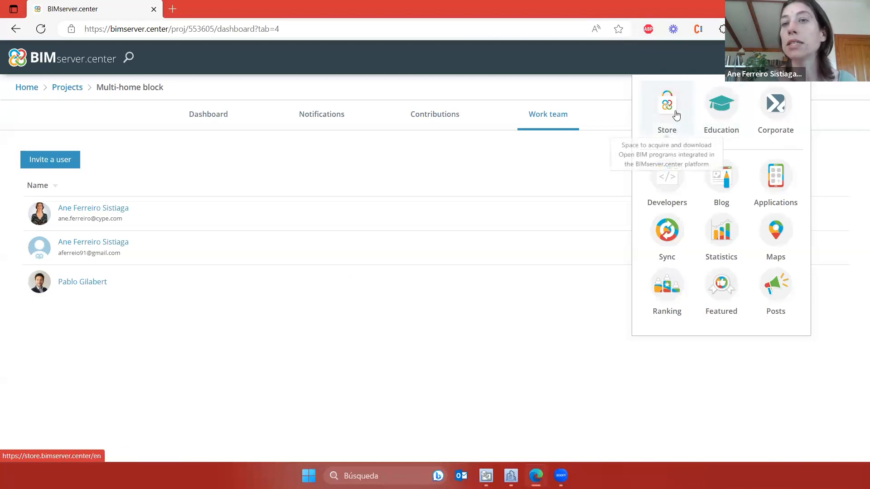
left_click(669, 129)
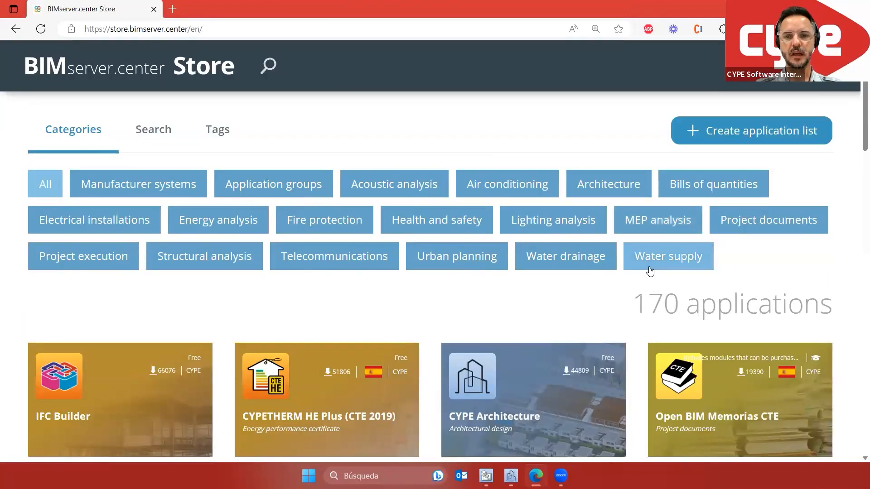
left_click(789, 68)
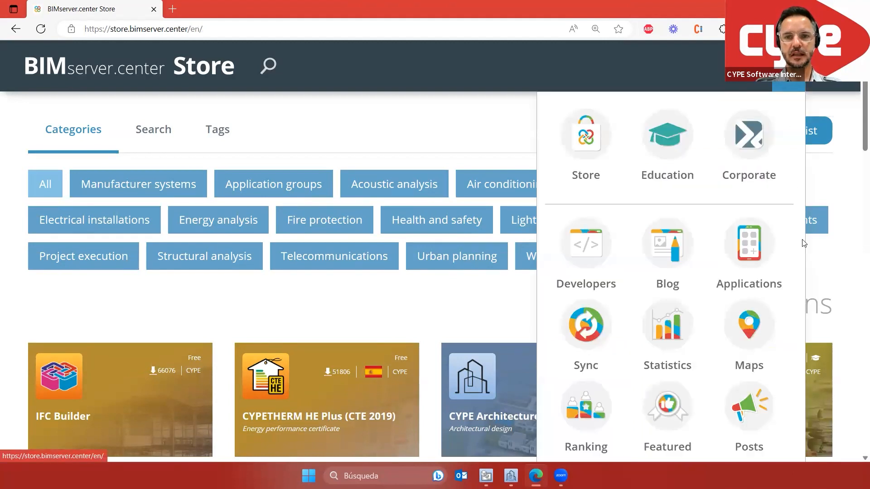
key("ctrl+minus")
key("ctrl+minus")
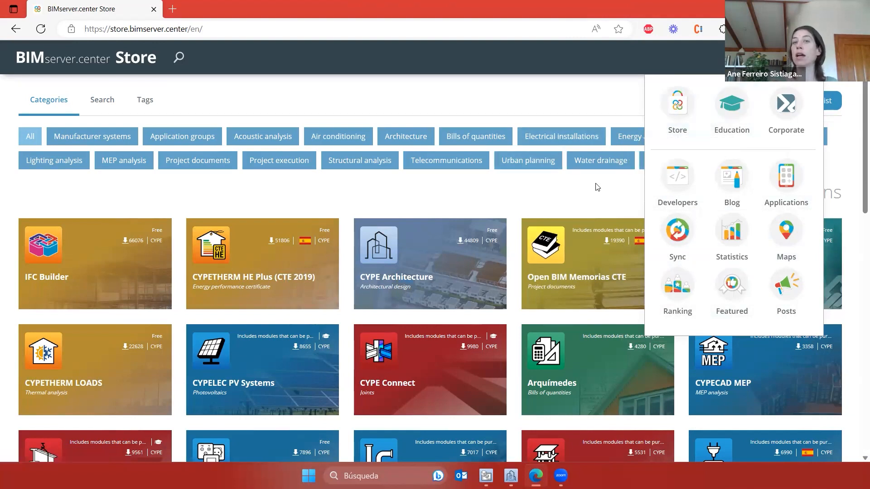
left_click(811, 57)
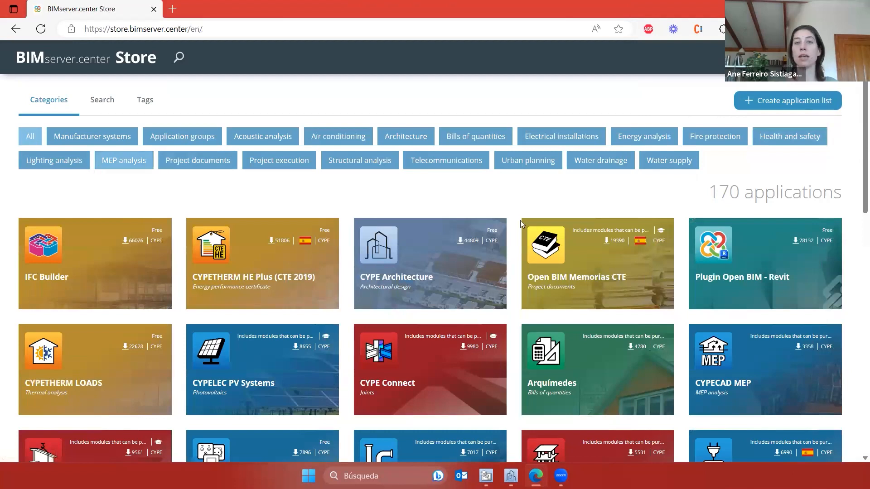
Browse the Store's Structural analysis, Air conditioning and Energy analysis categories, and return to all applications
left_click_drag(712, 192, 737, 194)
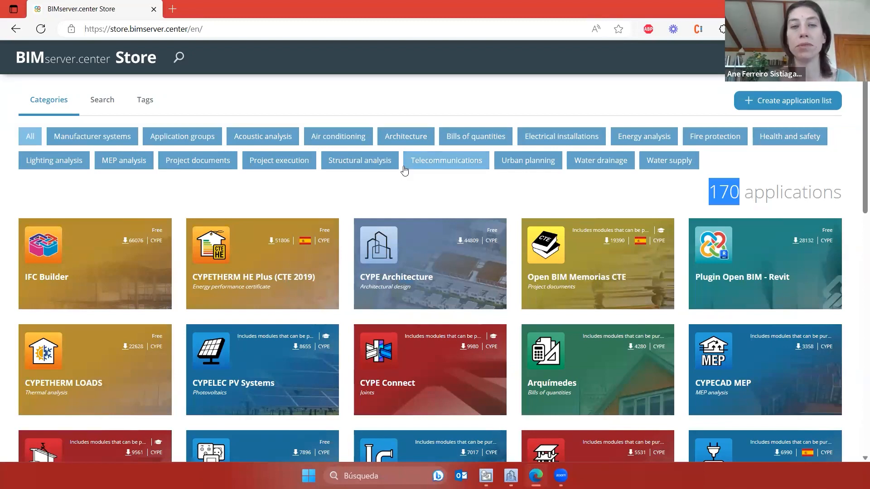
left_click(368, 165)
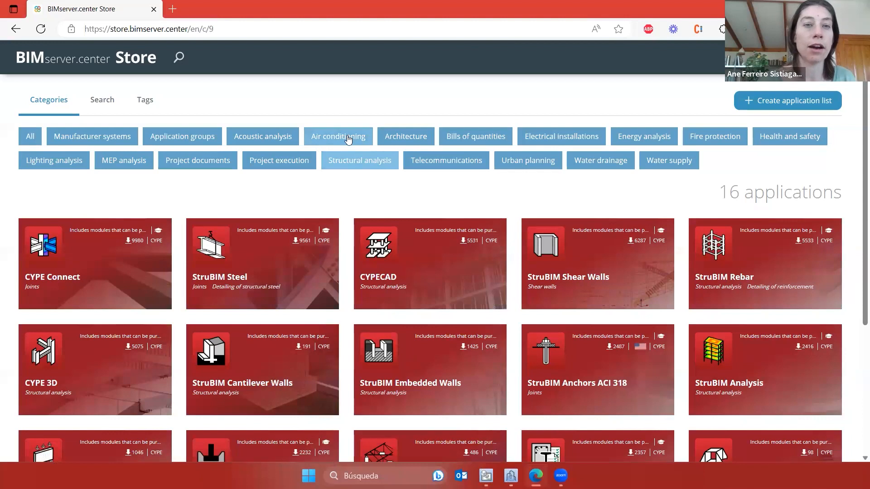
left_click(348, 138)
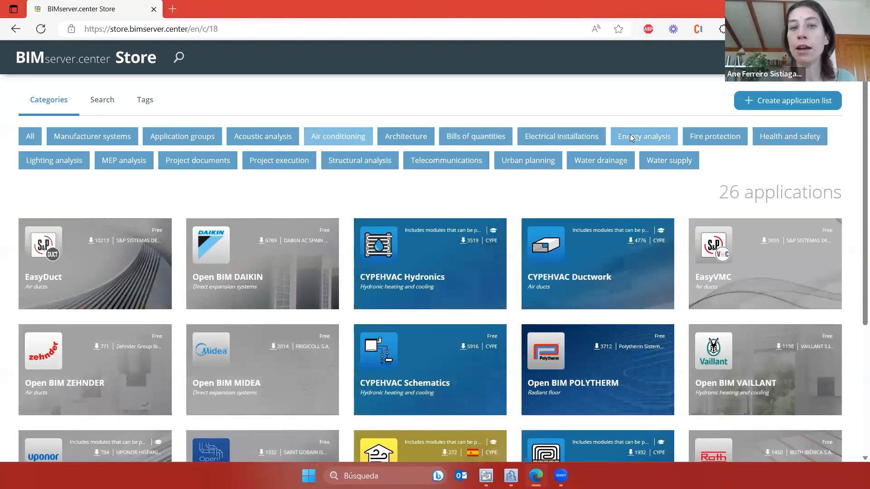
left_click(630, 135)
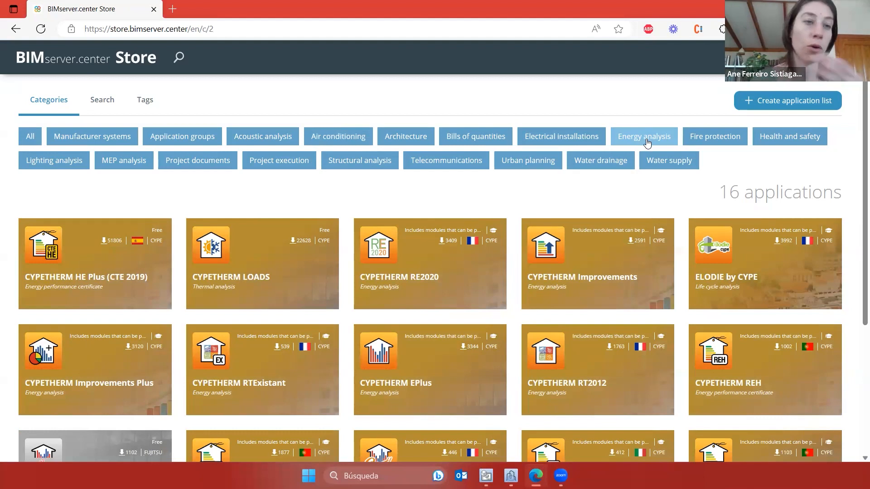
left_click(30, 136)
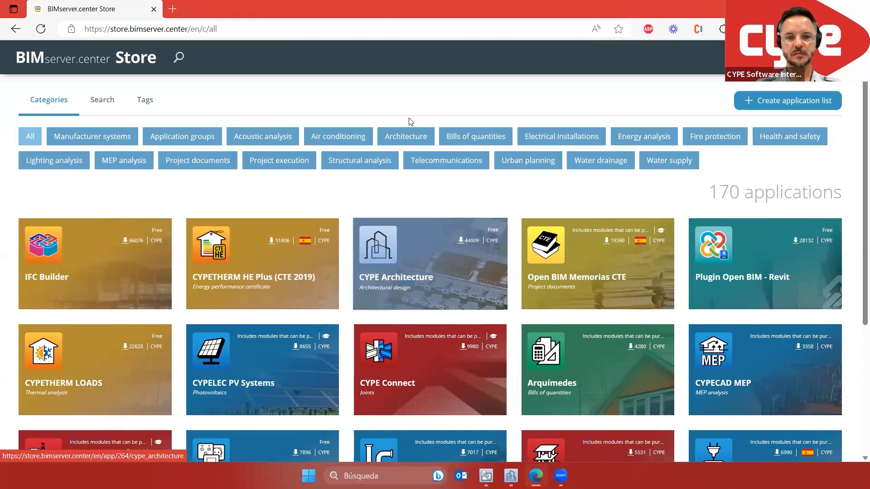
Open CYPE Architecture from the Architecture category and look through its user questions and contribution gallery
left_click(412, 137)
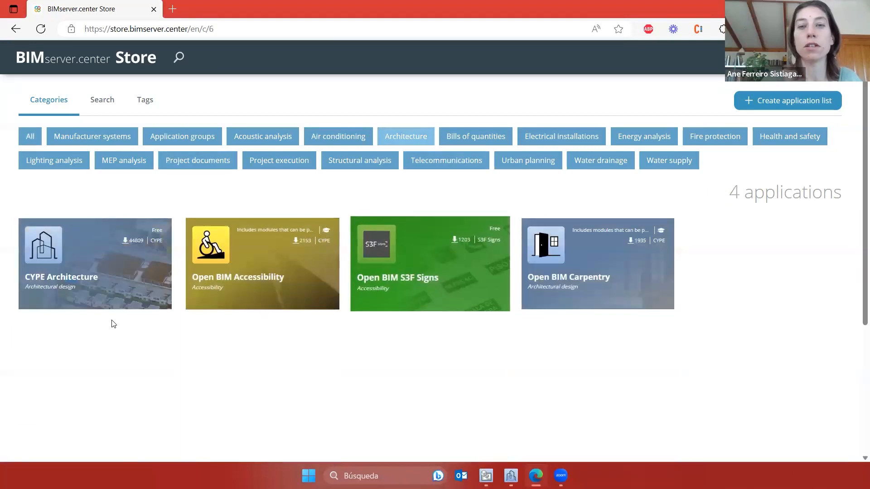
left_click(120, 261)
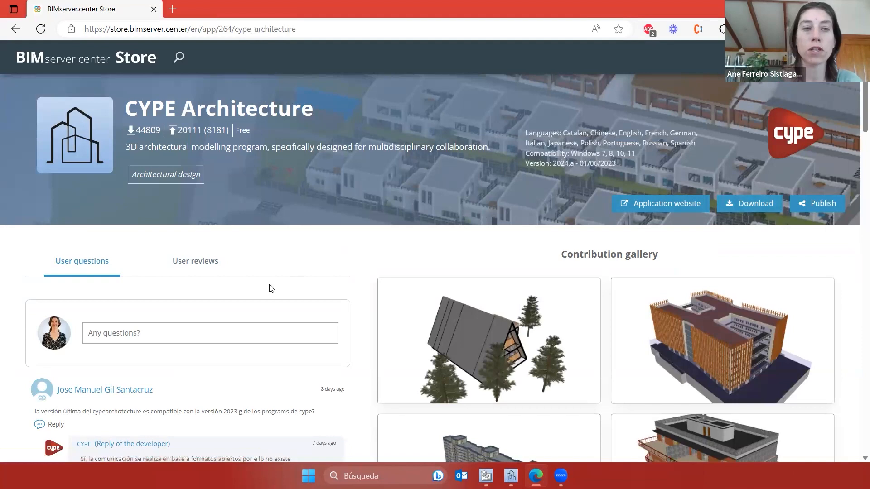
scroll(273, 313, "down", 4)
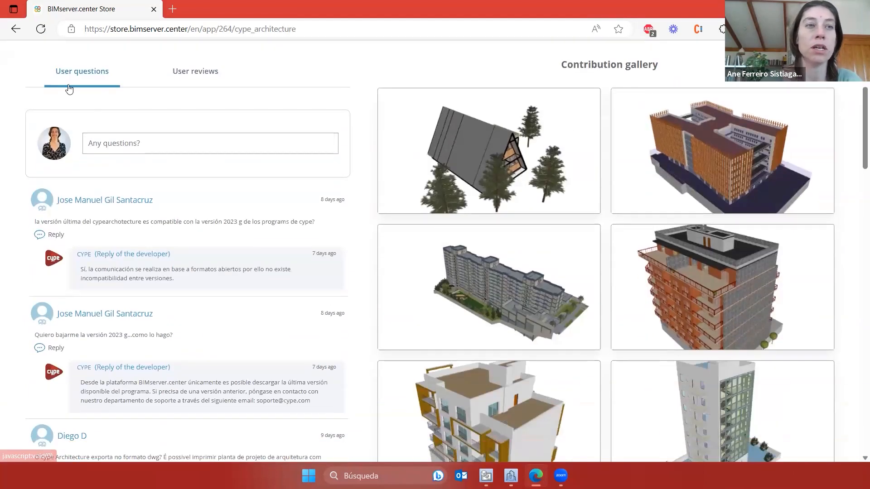
scroll(157, 265, "down", 5)
scroll(228, 221, "up", 8)
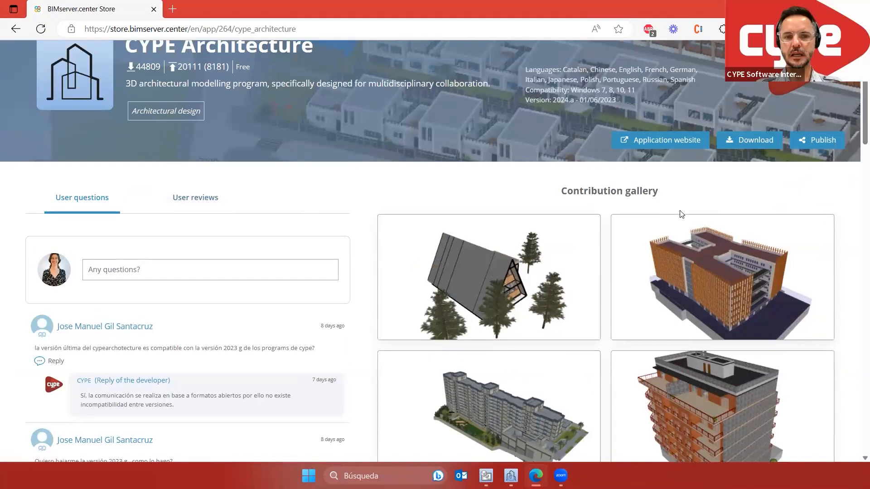
scroll(268, 272, "up", 2)
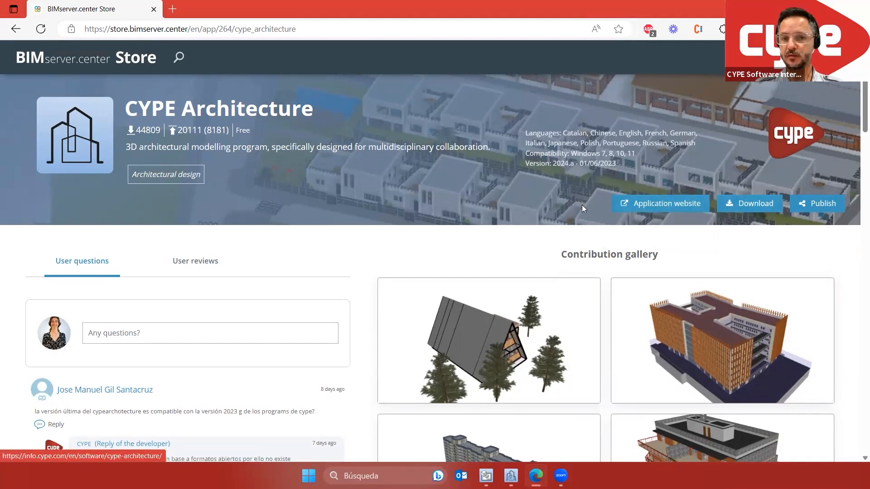
Open the Quickstart Guide among the learning resources on the CYPE Architecture website and look through its lesson list
left_click(633, 205)
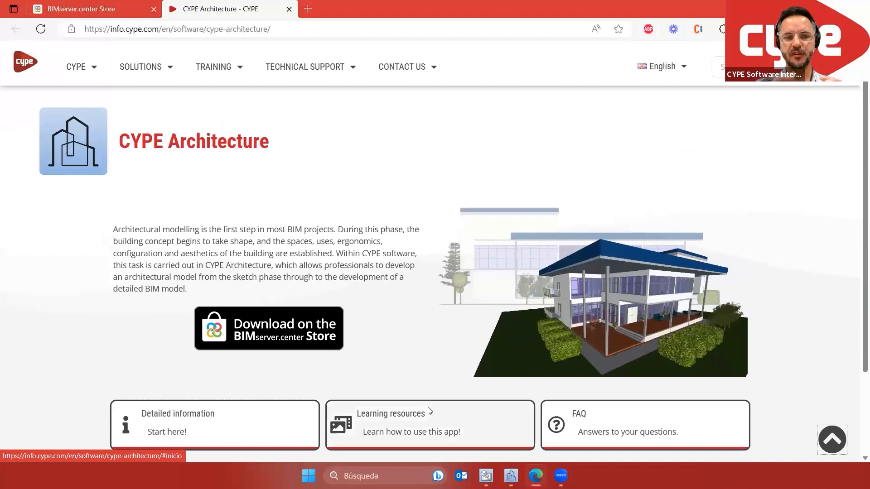
left_click(396, 422)
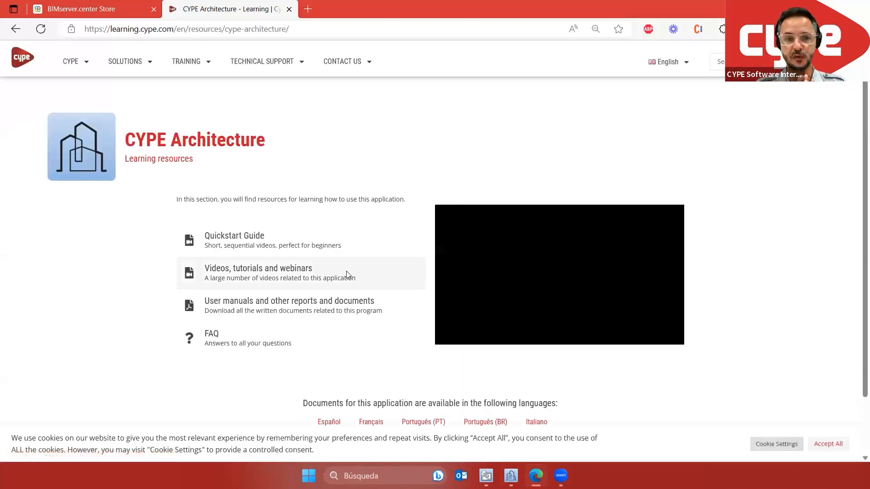
left_click(221, 240)
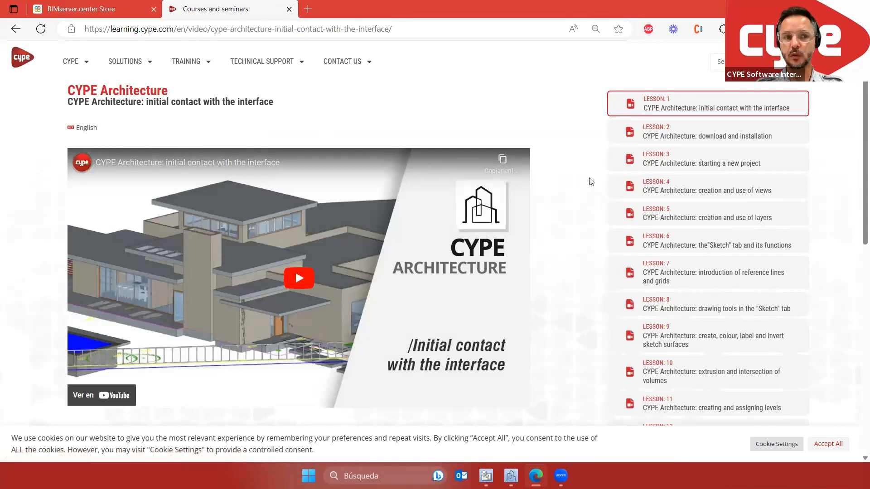
scroll(589, 181, "down", 1)
scroll(747, 233, "down", 5)
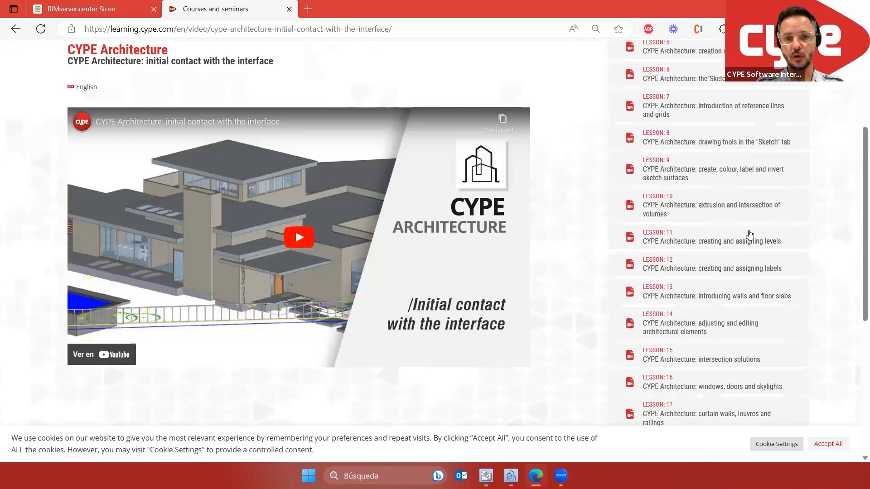
scroll(748, 233, "down", 5)
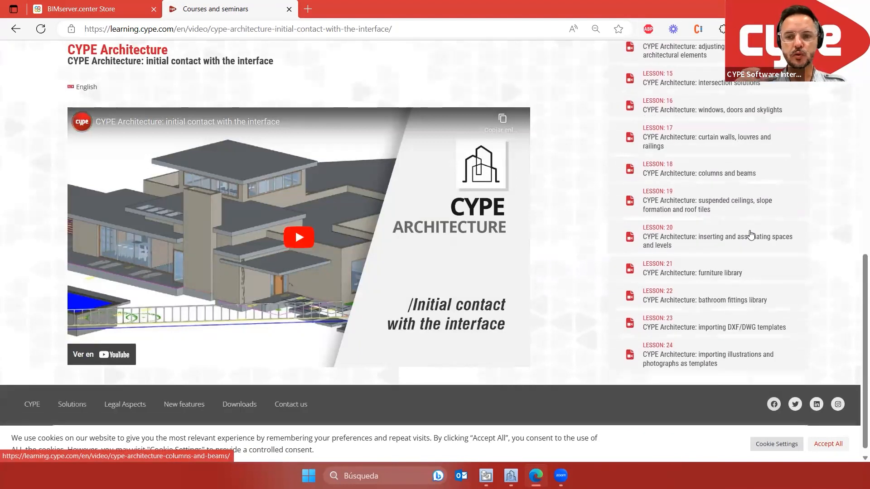
scroll(707, 227, "up", 8)
scroll(580, 221, "up", 5)
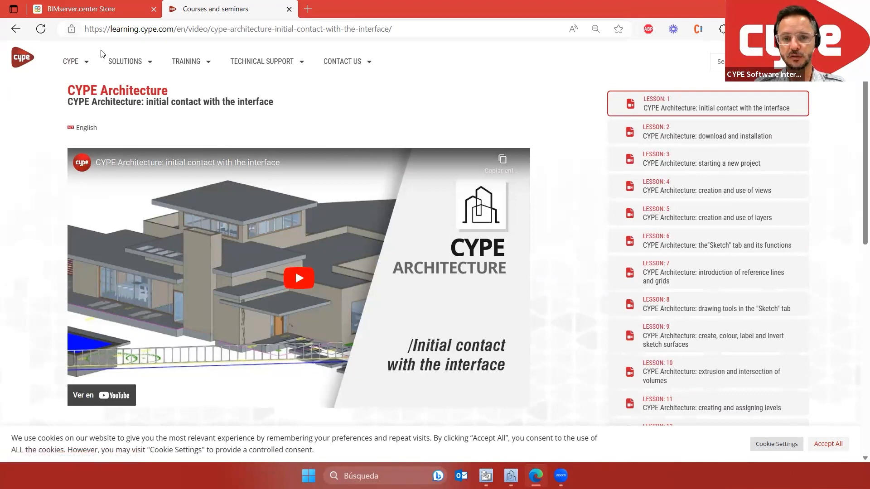
Return to the CYPE Architecture page in the Store and look through its user questions and contribution gallery
left_click(75, 11)
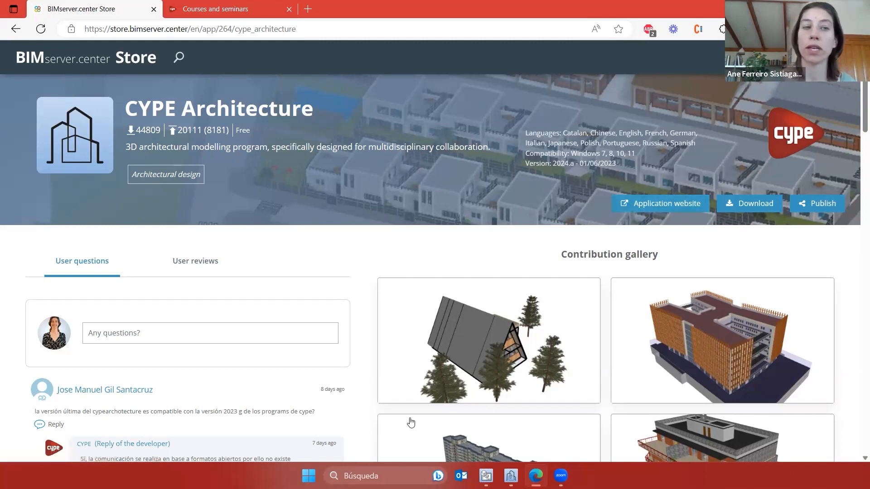
scroll(181, 272, "down", 5)
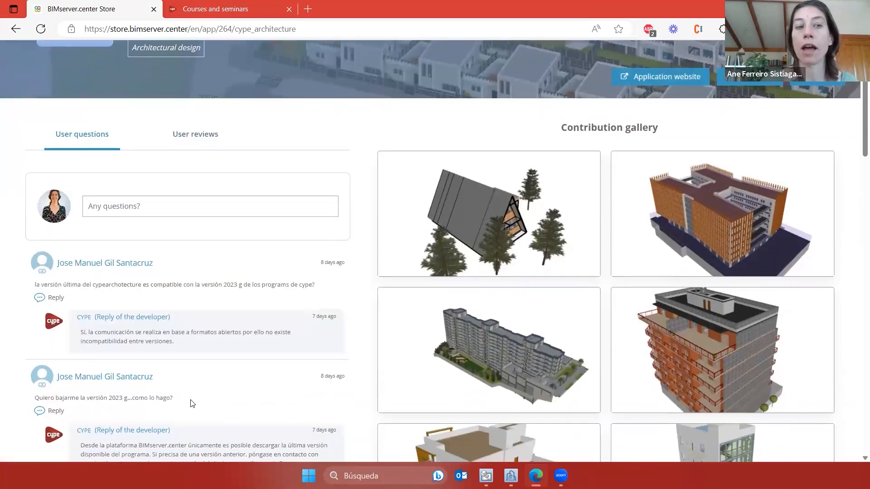
scroll(41, 144, "up", 3)
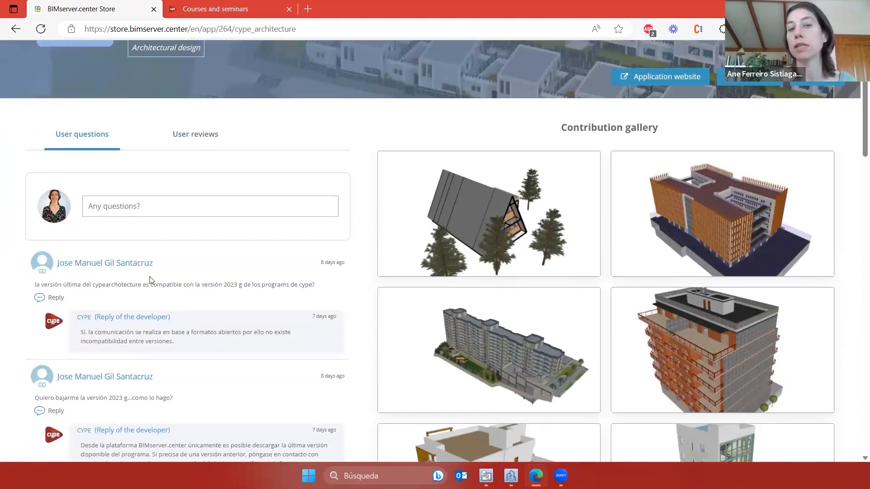
scroll(155, 281, "down", 4)
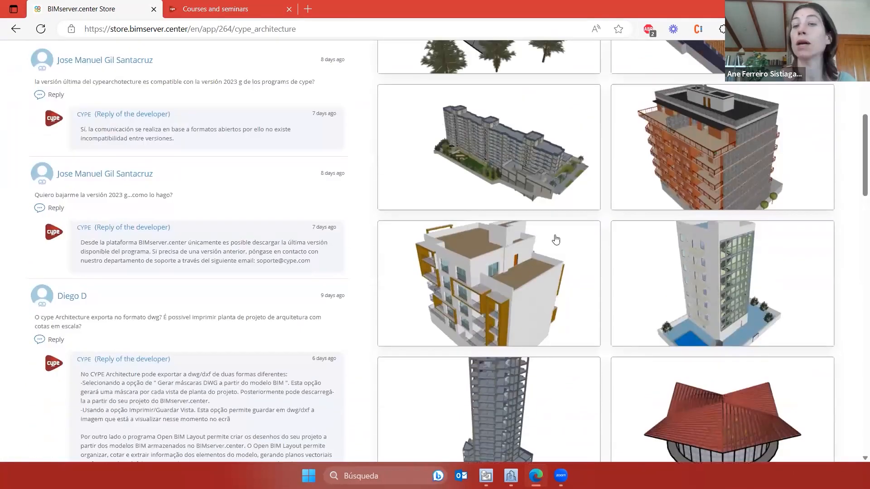
scroll(589, 233, "up", 3)
scroll(609, 231, "down", 7)
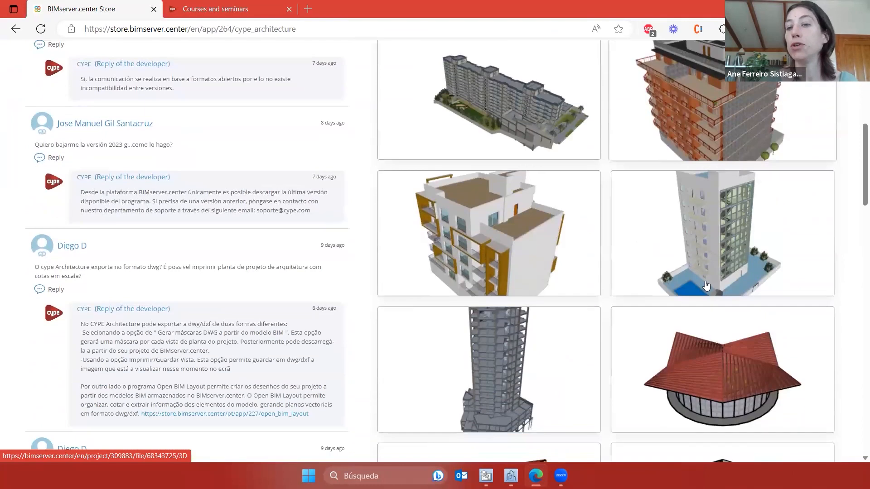
scroll(703, 289, "down", 12)
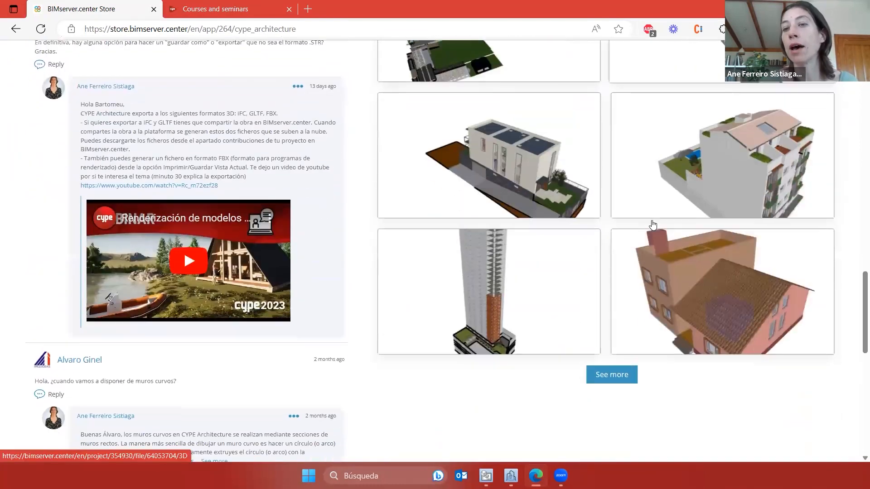
Load more projects twice in CYPE Architecture's contribution gallery, browse them, and return to the start of the page
left_click(612, 375)
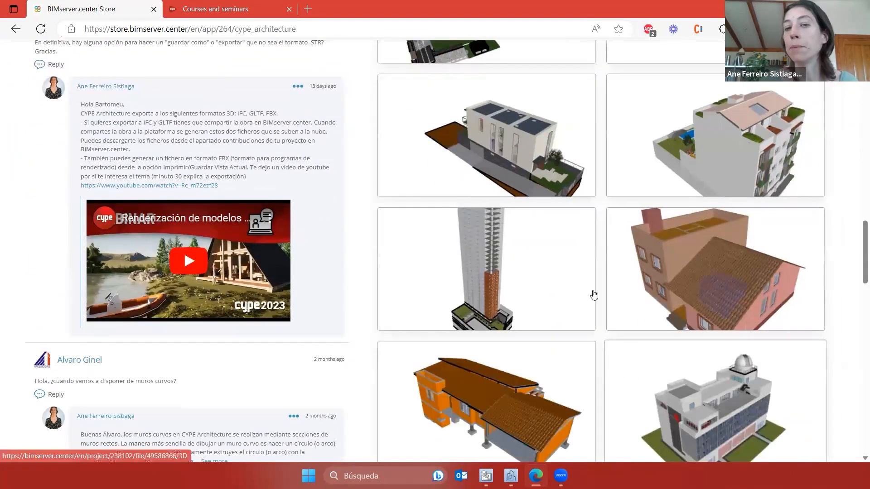
scroll(594, 295, "down", 5)
scroll(593, 295, "down", 15)
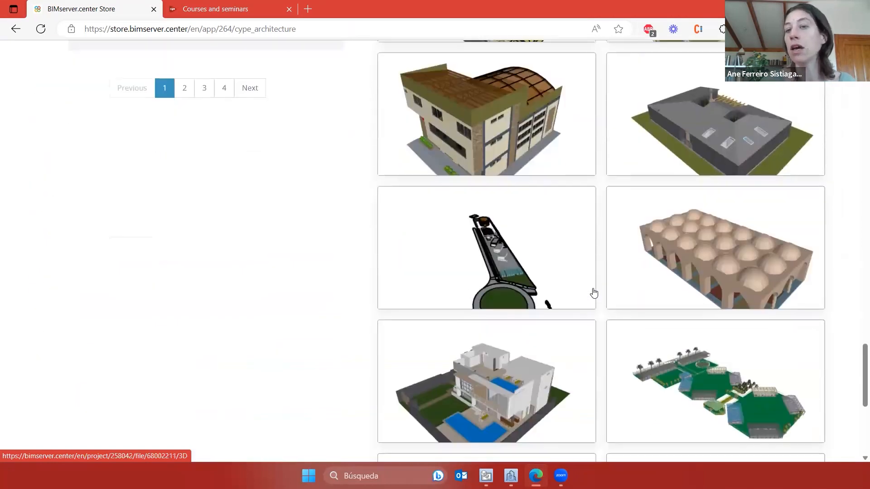
scroll(594, 293, "down", 3)
left_click(608, 424)
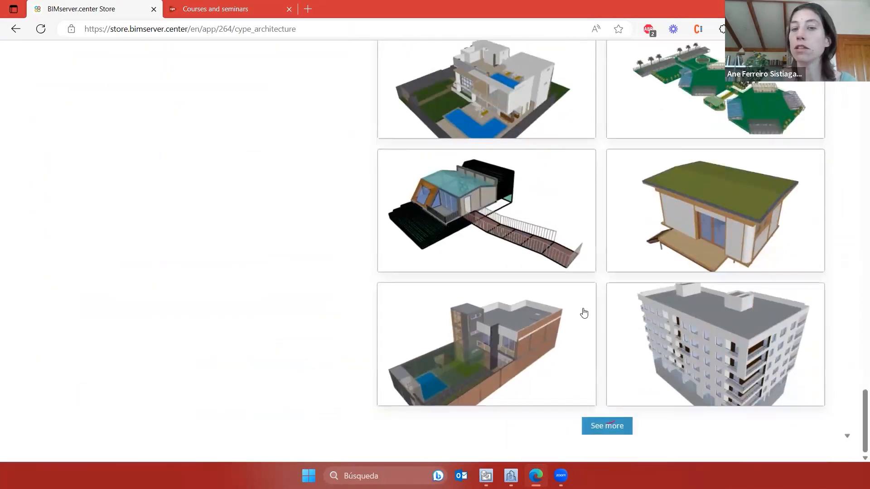
scroll(586, 306, "down", 8)
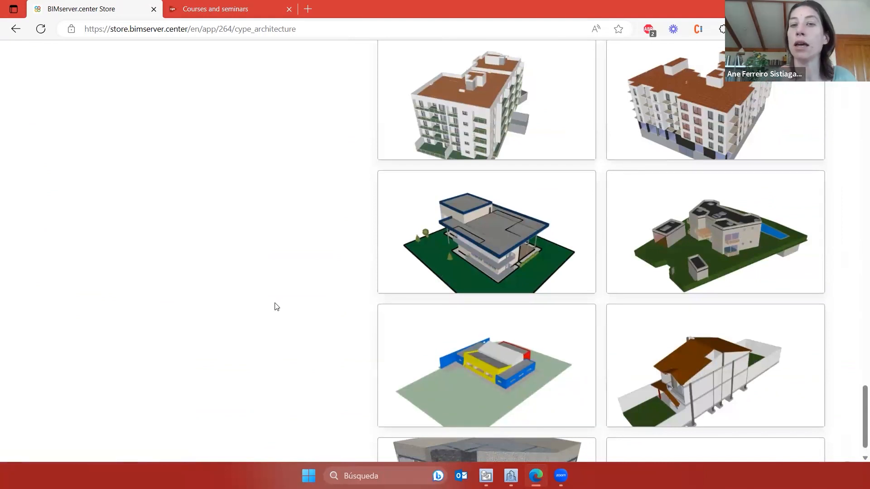
scroll(274, 305, "up", 2)
scroll(277, 306, "up", 20)
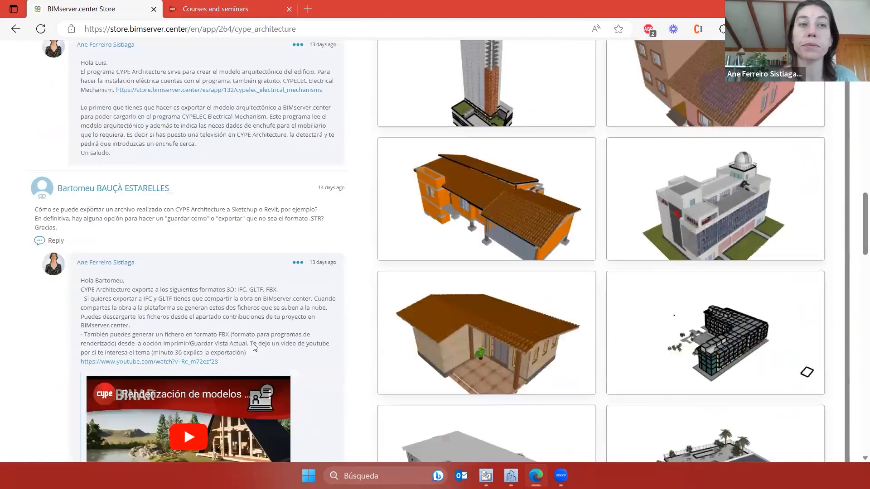
scroll(254, 314, "up", 2)
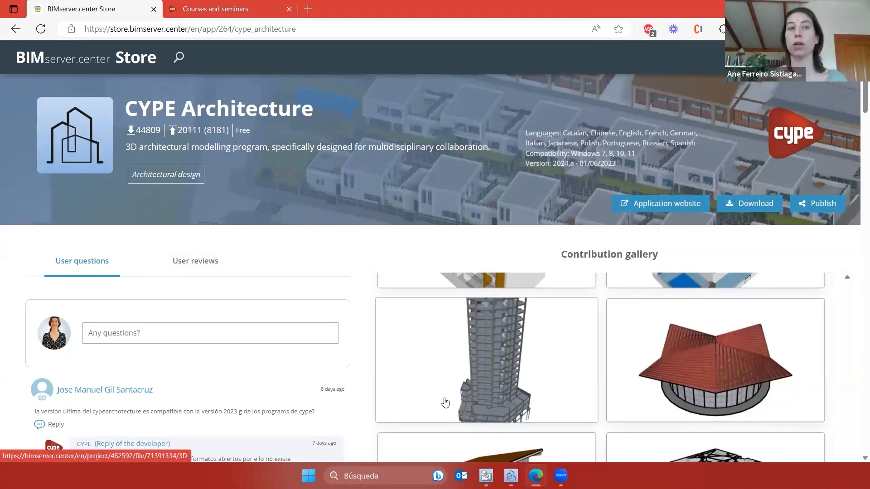
Go back to the Store's application list and open Open BIM Layout to glance over its page
left_click(136, 67)
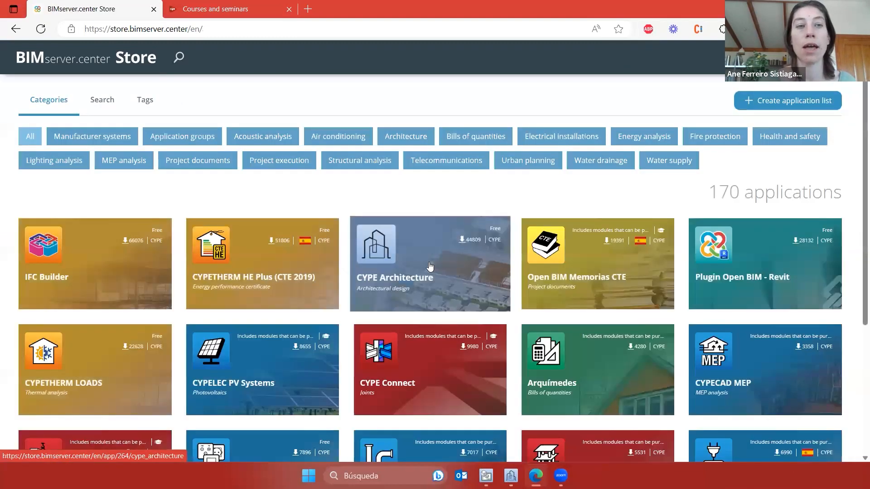
scroll(343, 239, "down", 2)
scroll(343, 239, "down", 4)
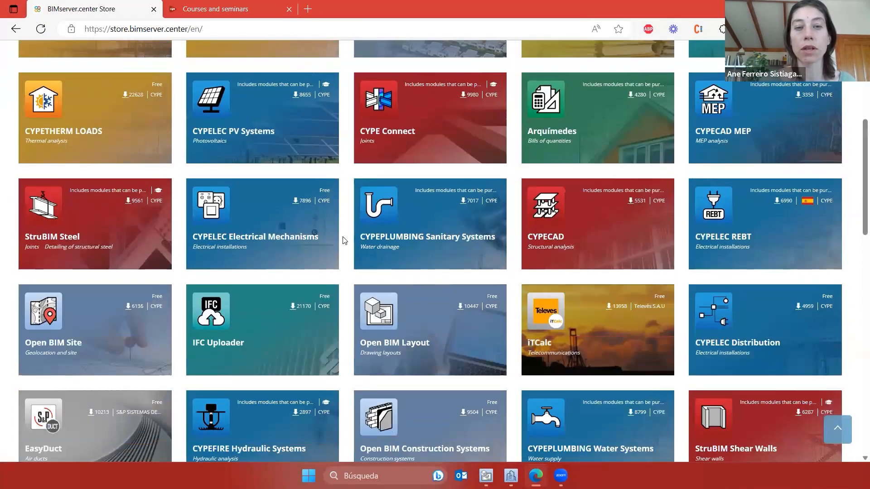
left_click(455, 327)
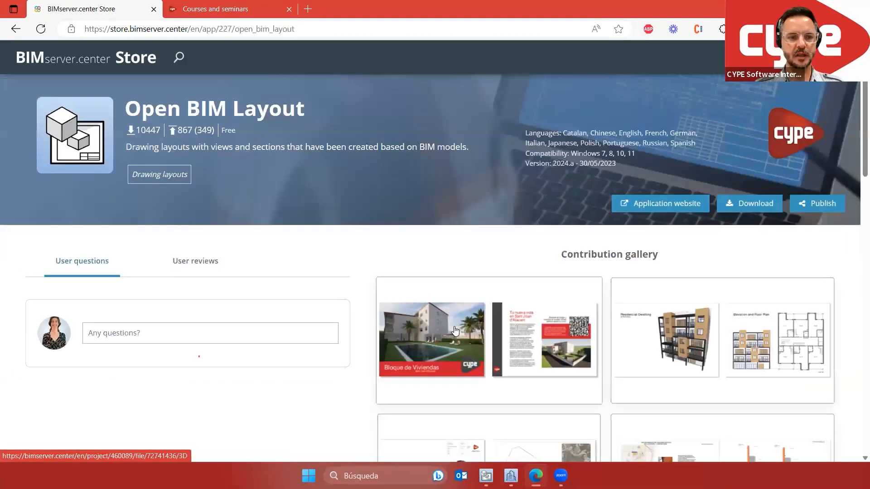
scroll(618, 277, "down", 3)
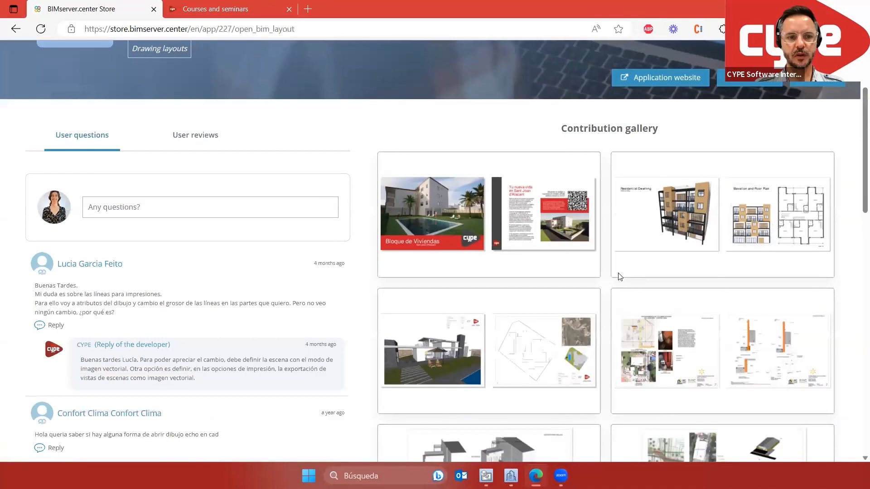
scroll(634, 432, "up", 3)
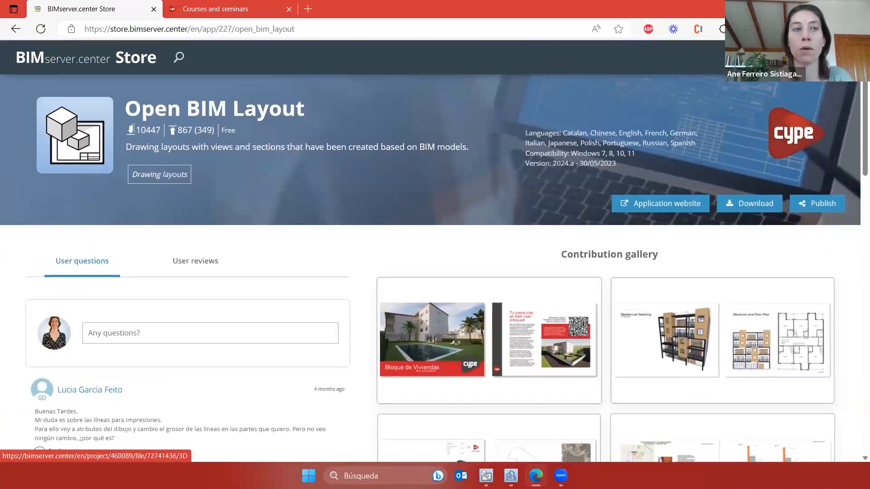
Search the Store's applications by name for "lay" and open Open BIM Layout from the results
left_click(139, 59)
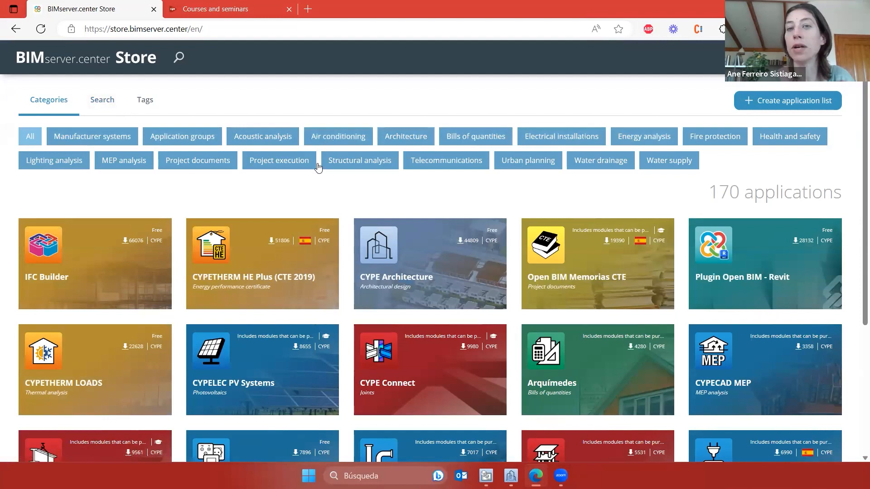
left_click(125, 106)
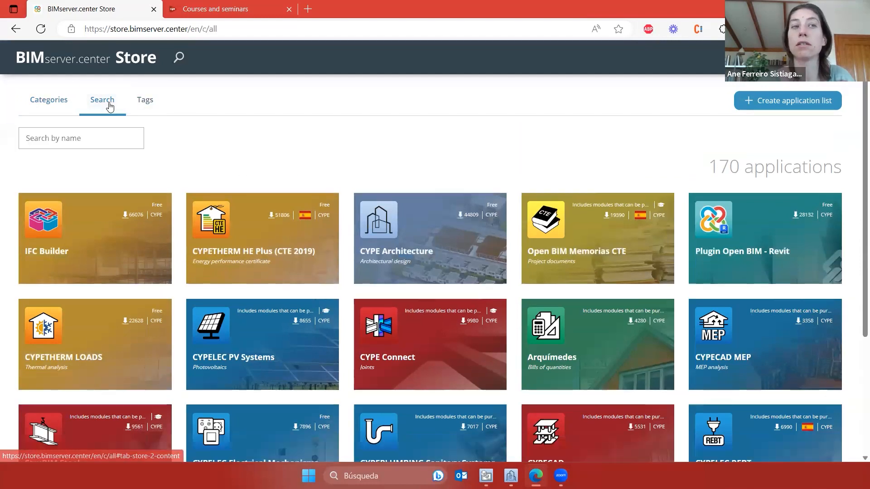
left_click(94, 136)
type("I")
type("ay")
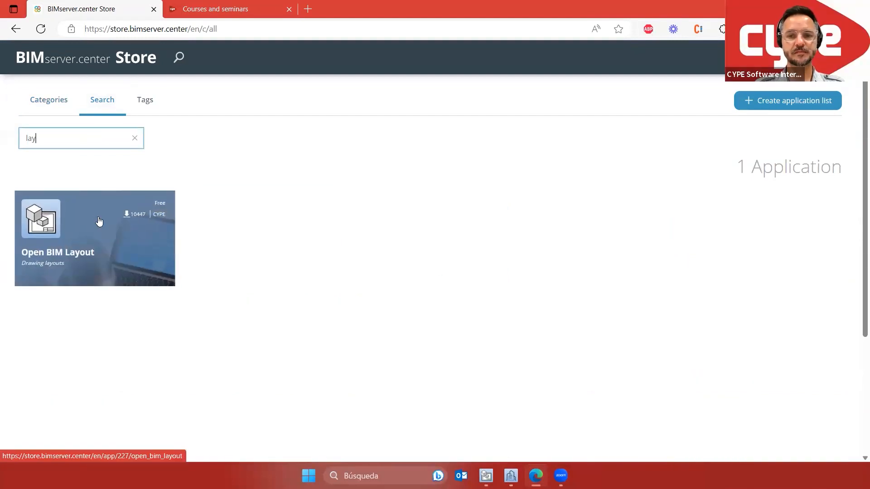
left_click(173, 218)
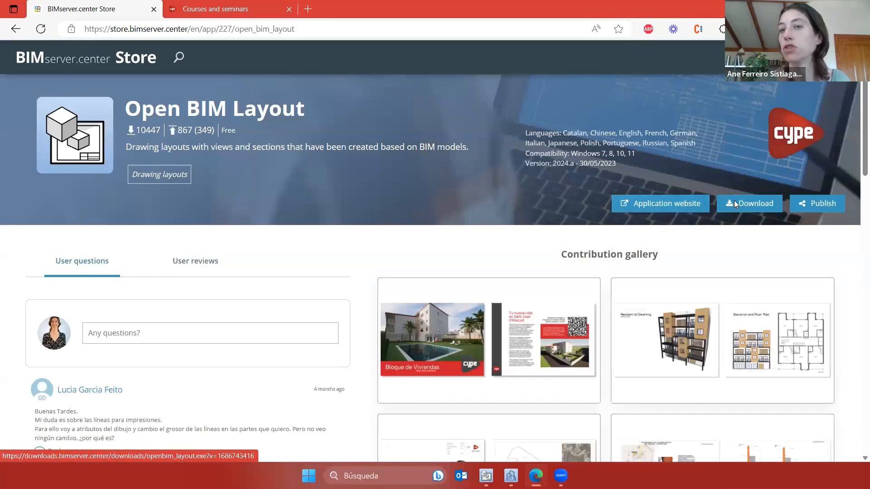
Look through Open BIM Layout's user questions and contribution gallery, and return to the Store's full application list
scroll(763, 311, "down", 7)
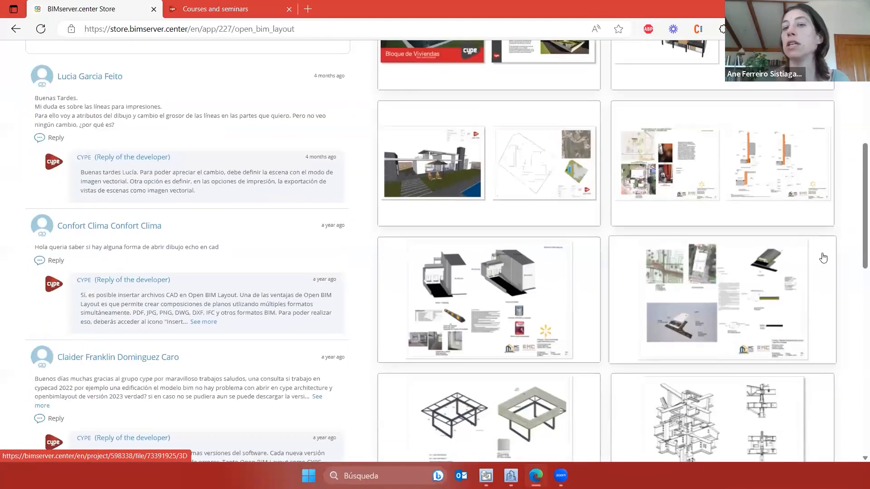
scroll(823, 258, "down", 6)
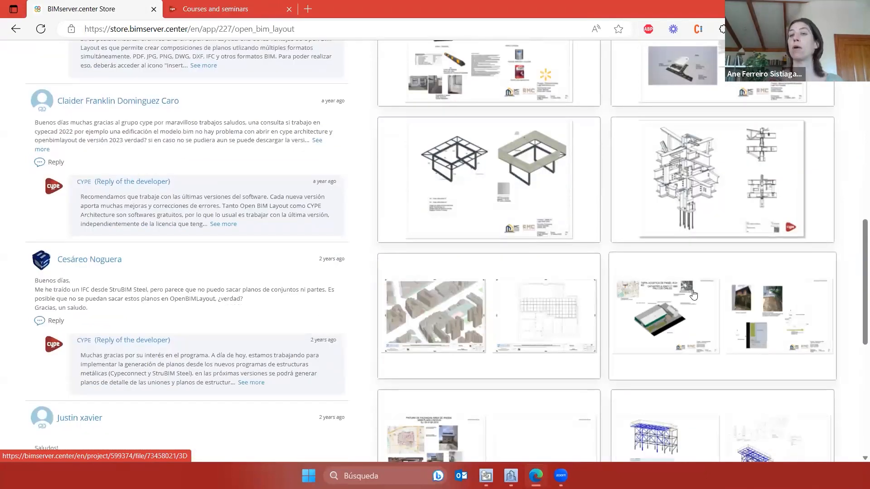
scroll(693, 295, "down", 3)
scroll(699, 293, "up", 3)
scroll(698, 293, "up", 12)
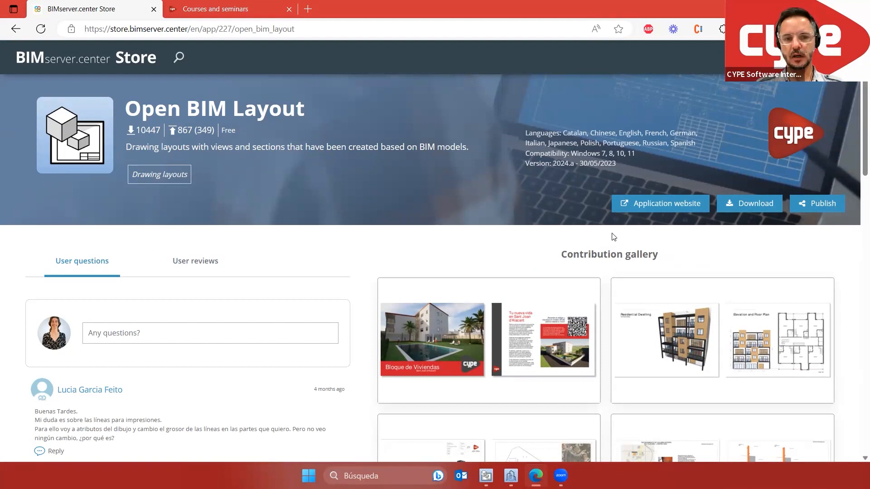
scroll(614, 237, "down", 8)
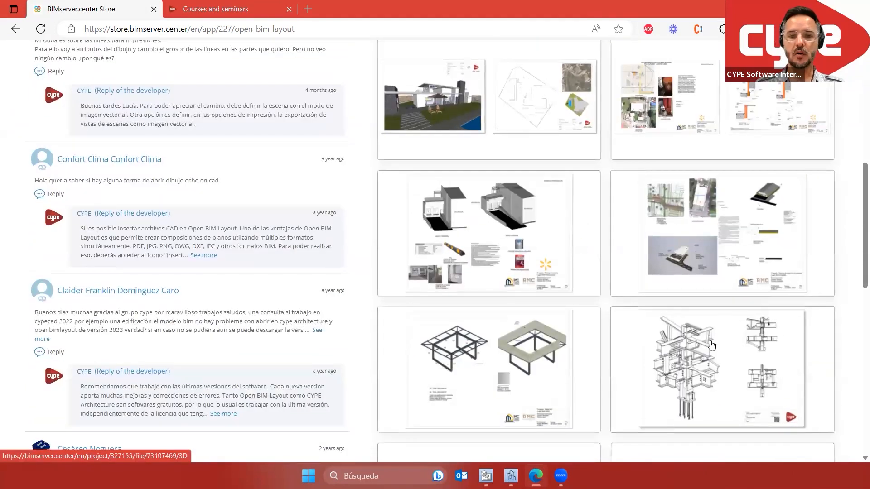
scroll(578, 349, "down", 2)
scroll(498, 304, "down", 2)
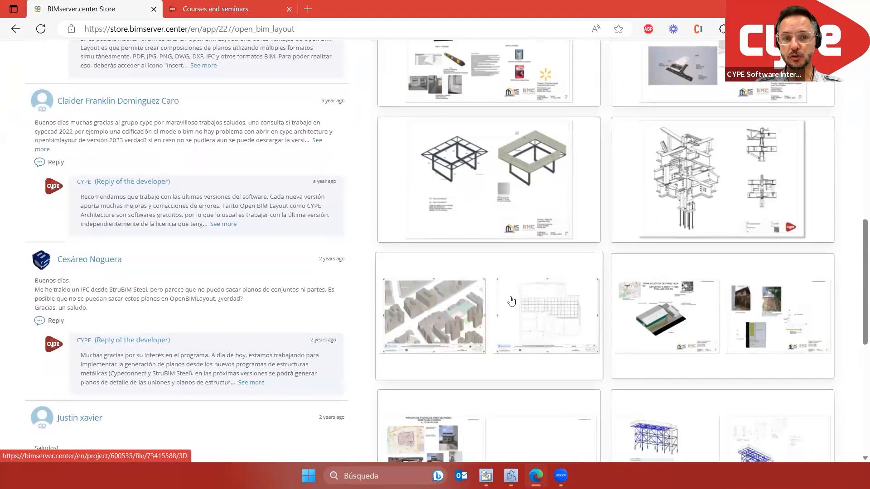
scroll(517, 300, "up", 3)
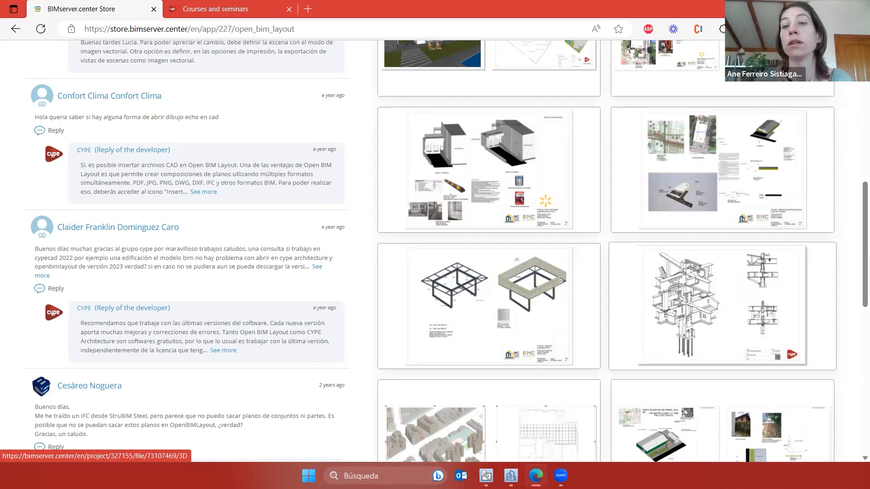
scroll(728, 283, "up", 5)
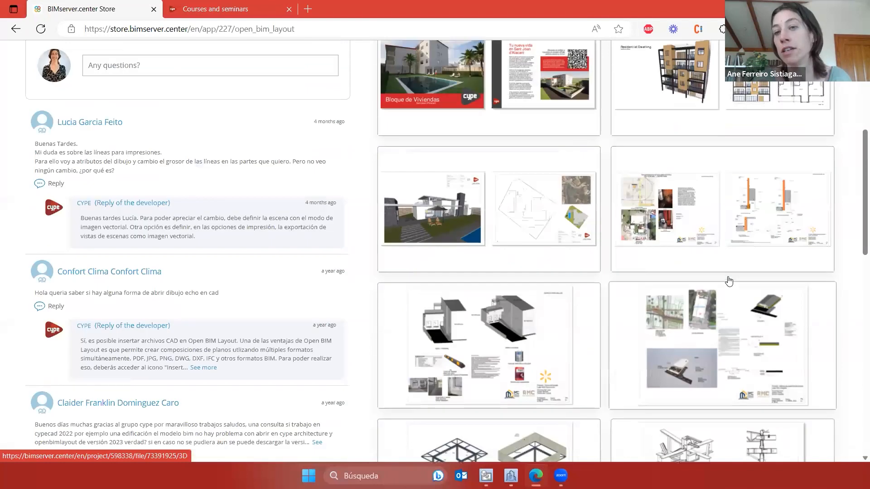
scroll(490, 241, "up", 3)
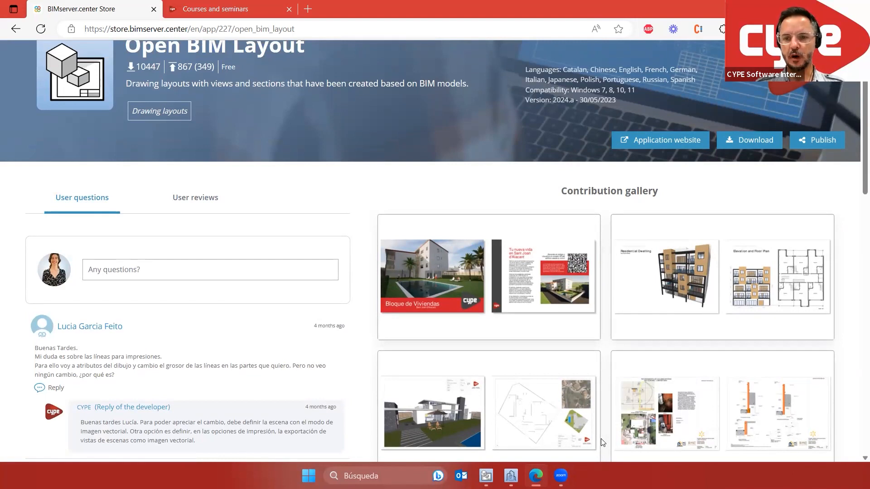
scroll(601, 438, "up", 1)
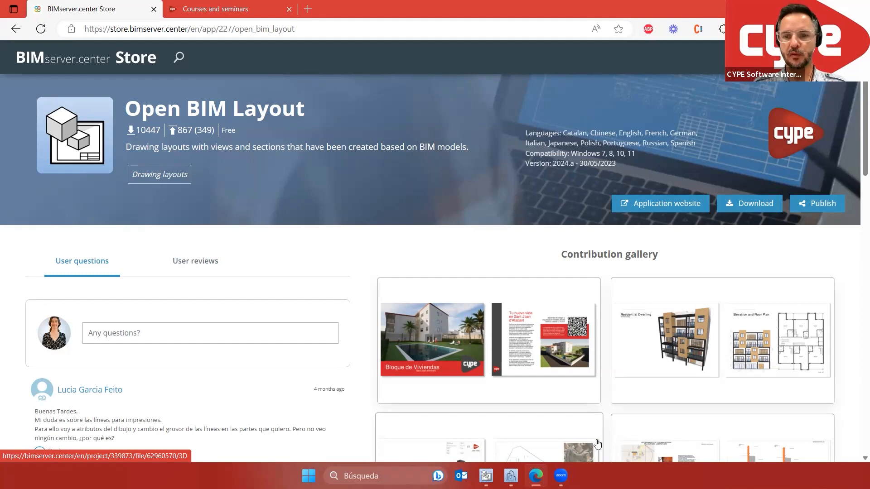
left_click(129, 60)
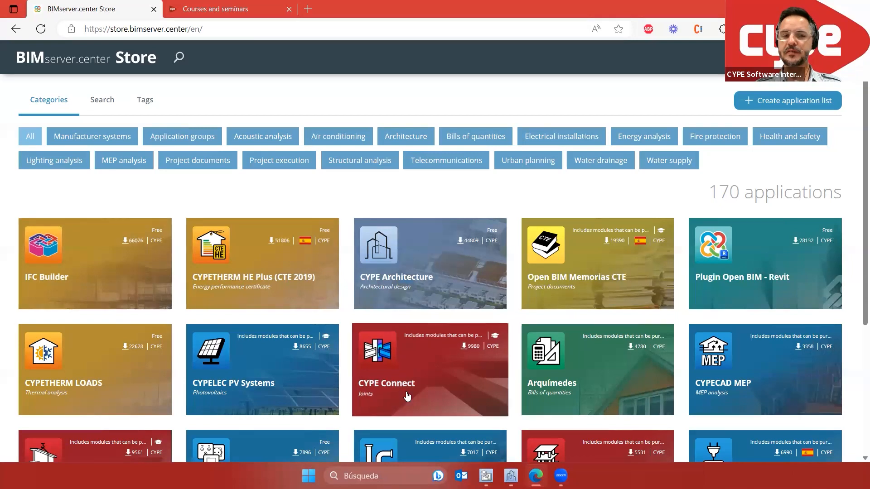
Switch to the Webbinar.str project in CYPE Architecture and look over its Architecture, Furniture and Sketch tools
mouse_move(511, 476)
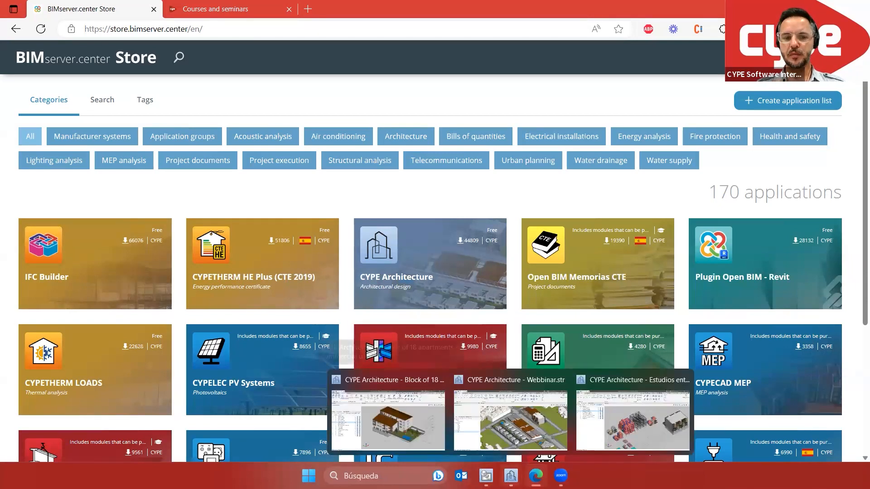
left_click(526, 431)
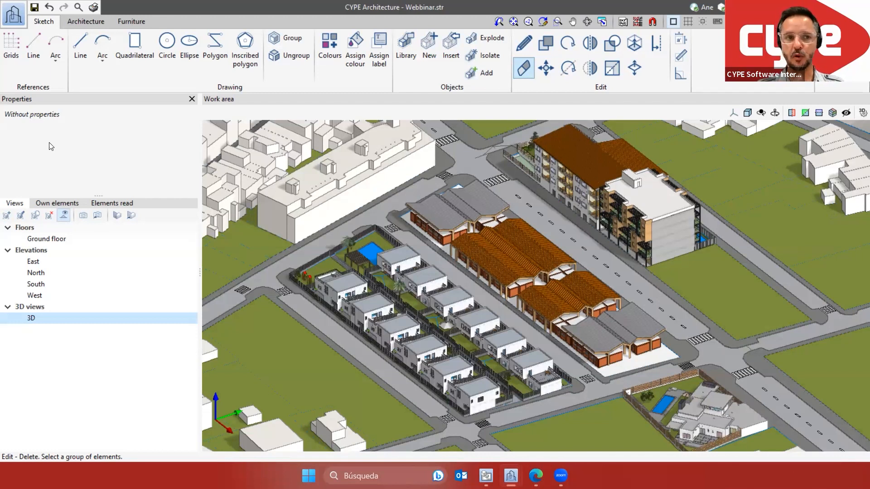
left_click(78, 21)
left_click(124, 20)
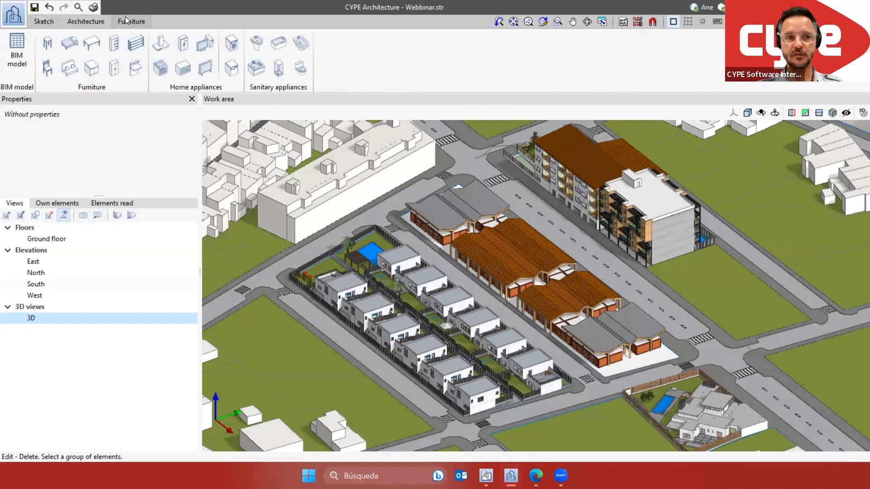
left_click(51, 22)
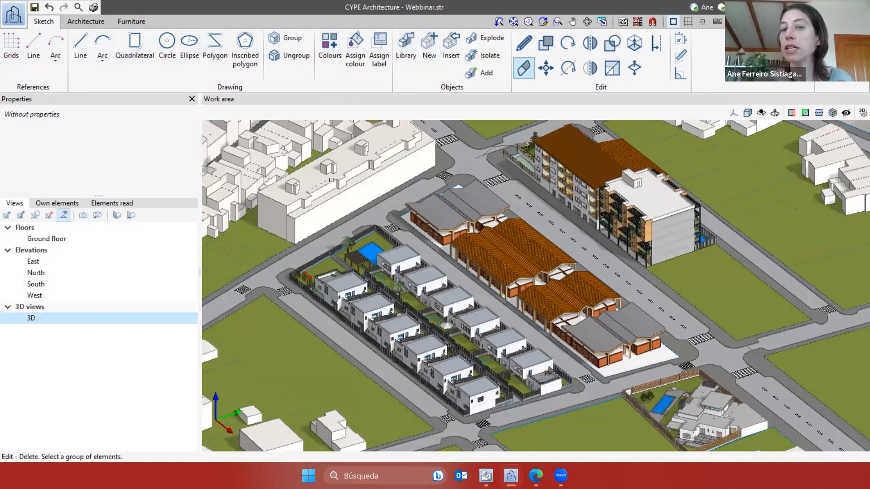
Examine the rows of white houses and the adjoining pitched-roof market buildings in the site's 3D view
scroll(604, 315, "up", 3)
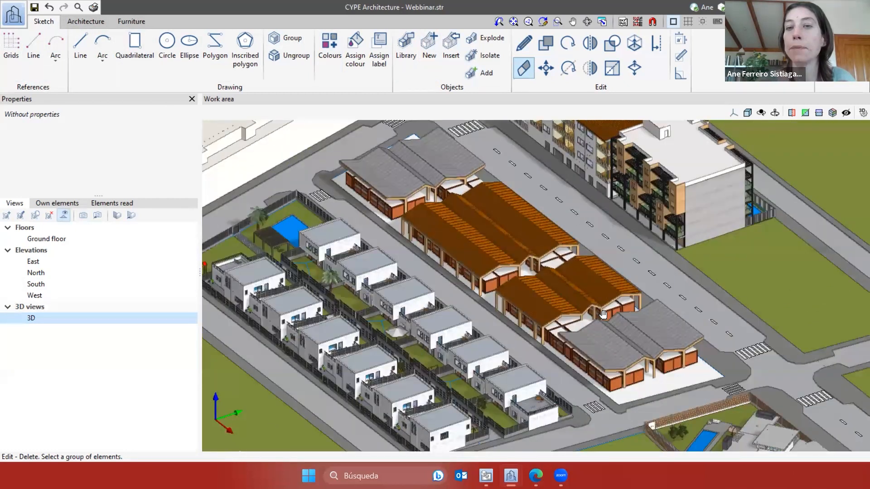
scroll(603, 314, "down", 2)
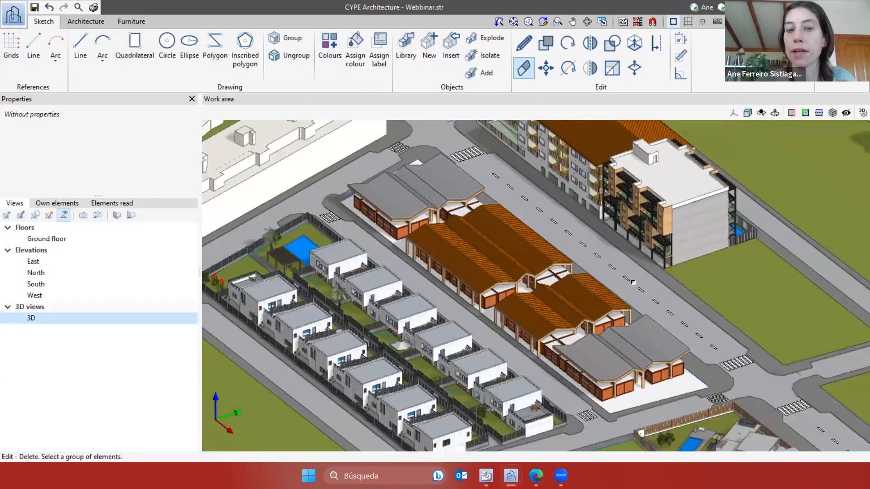
scroll(580, 348, "up", 1)
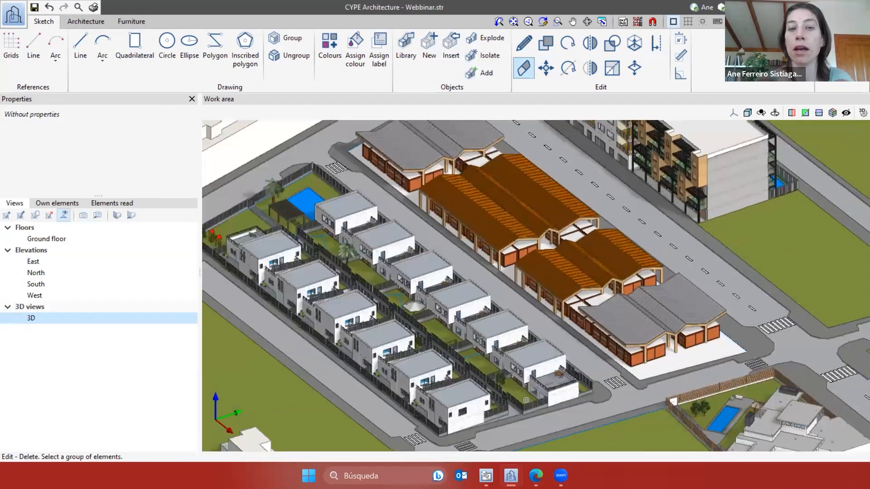
scroll(526, 400, "up", 3)
scroll(481, 359, "down", 4)
scroll(612, 339, "up", 1)
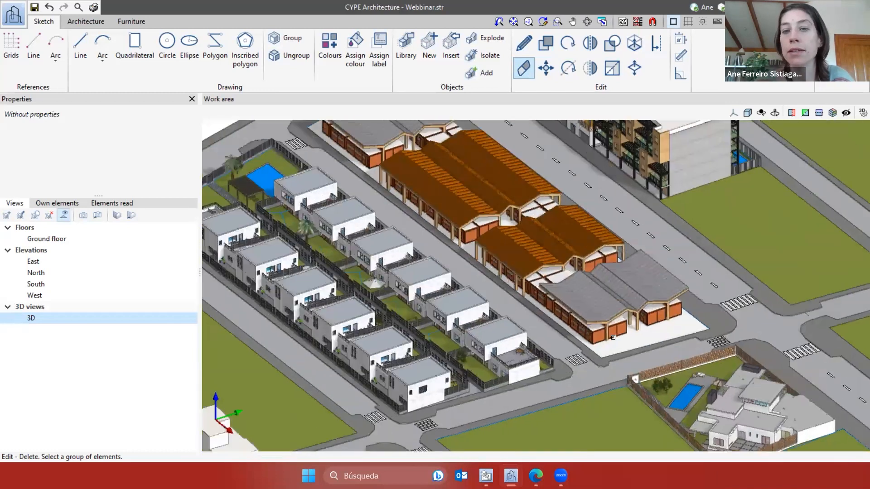
scroll(612, 338, "up", 1)
Examine the apartment blocks, market buildings and white houses from their front side
middle_click_drag(590, 328, 682, 358, "shift")
scroll(579, 335, "down", 3)
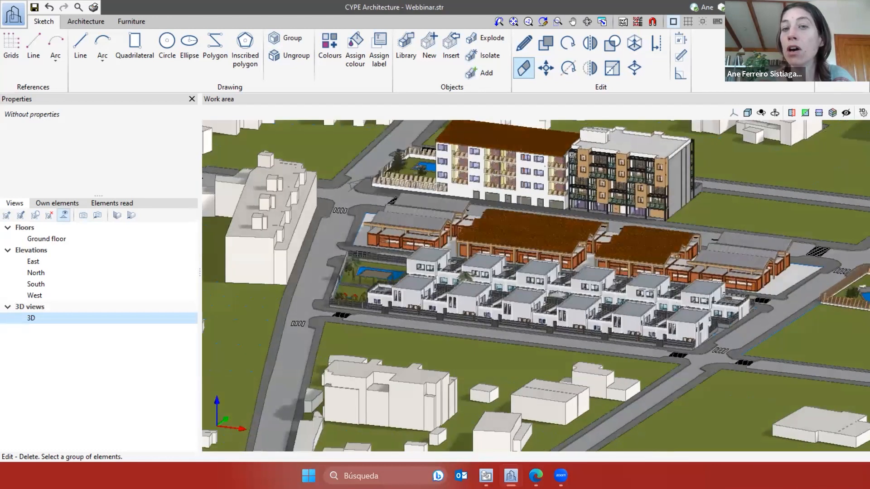
scroll(572, 155, "up", 3)
scroll(560, 152, "up", 1)
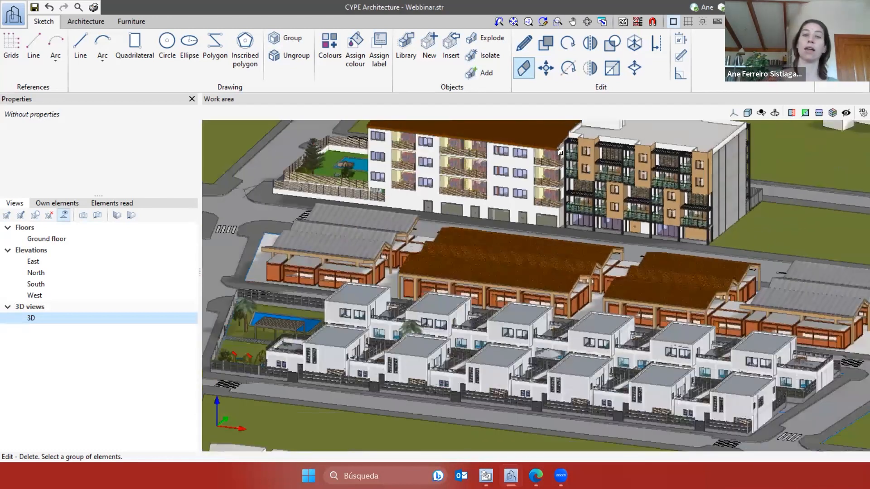
scroll(537, 242, "down", 2)
scroll(567, 273, "up", 1)
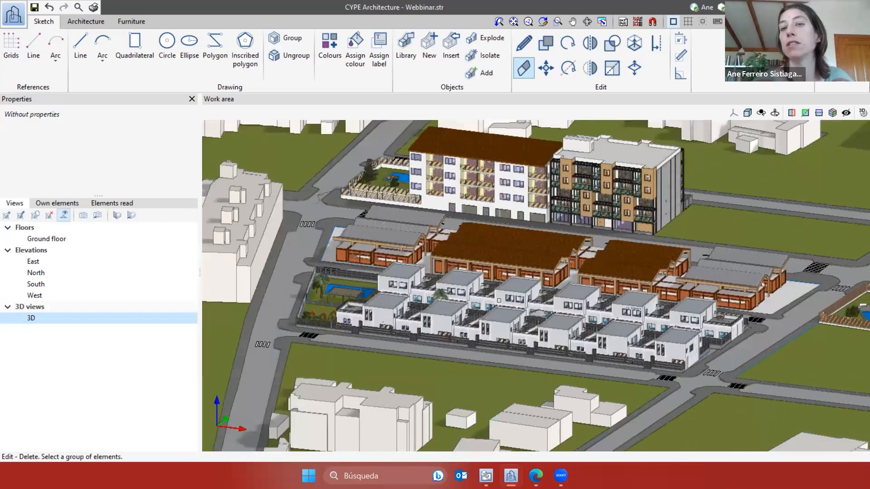
scroll(545, 289, "down", 3)
Look over the whole neighbourhood from an aerial angle, including the surrounding streets and the separate villa with a pool
middle_click_drag(569, 304, 560, 352, "shift")
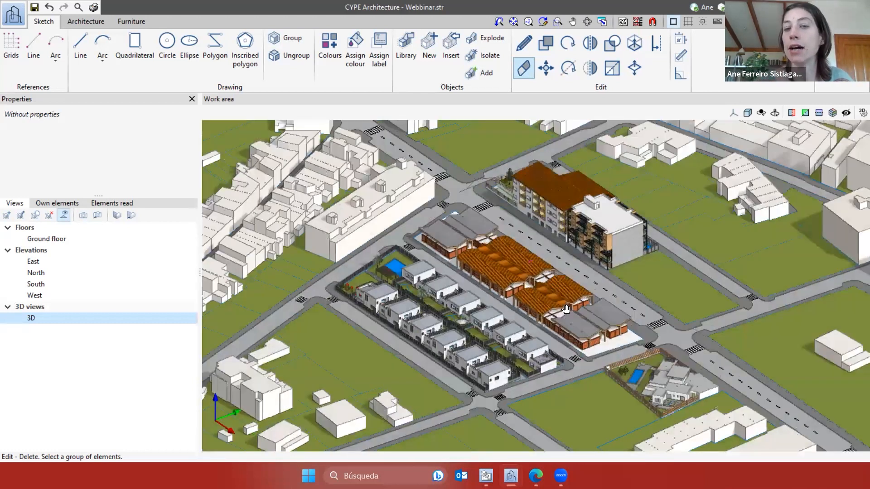
scroll(576, 290, "up", 2)
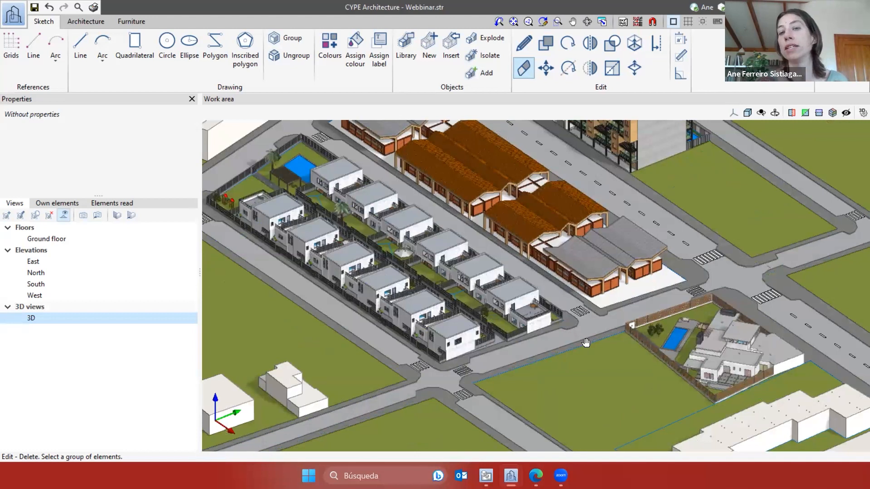
middle_click_drag(580, 286, 587, 343)
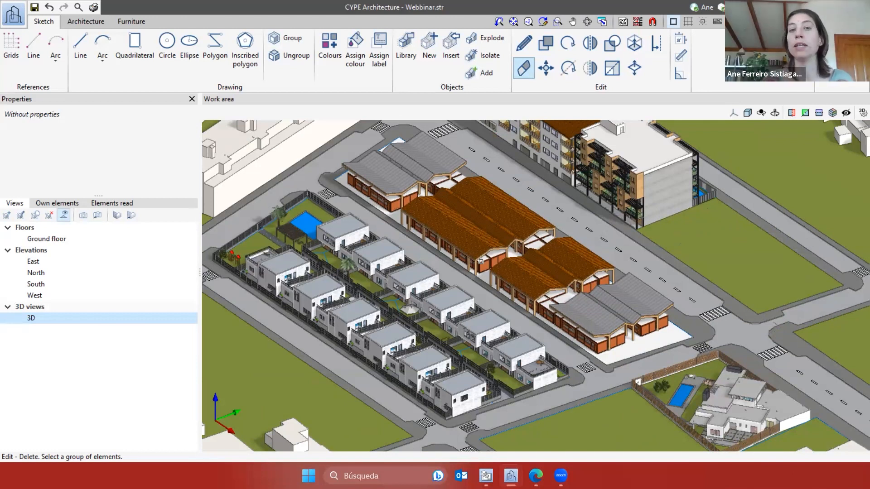
scroll(417, 222, "down", 2)
scroll(418, 221, "down", 1)
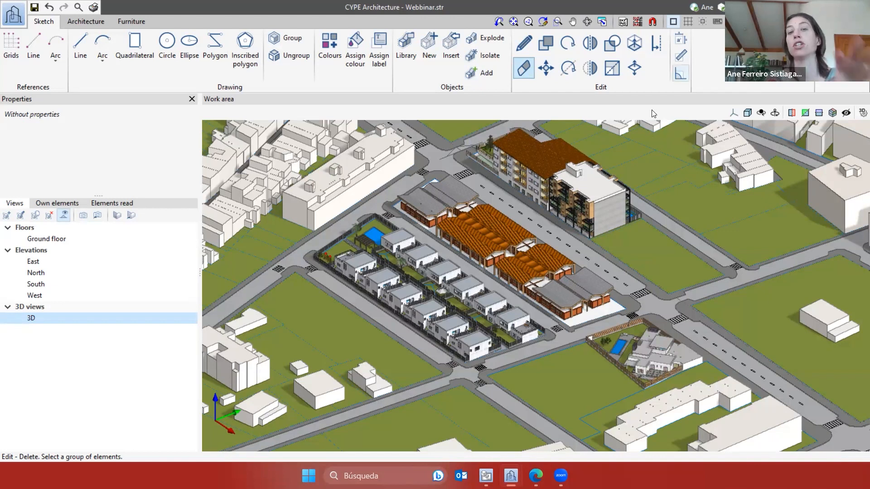
scroll(601, 263, "up", 2)
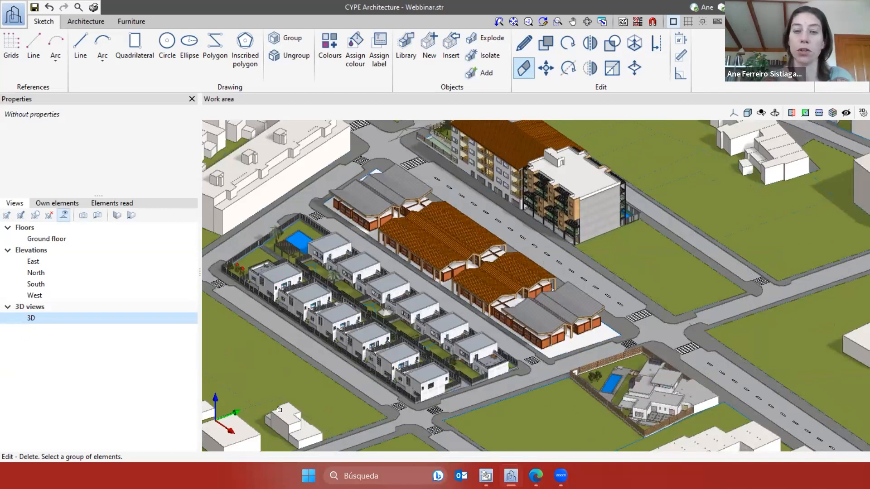
Switch to the Estudios entre Medianeras.str project and show its list of elements read
mouse_move(562, 475)
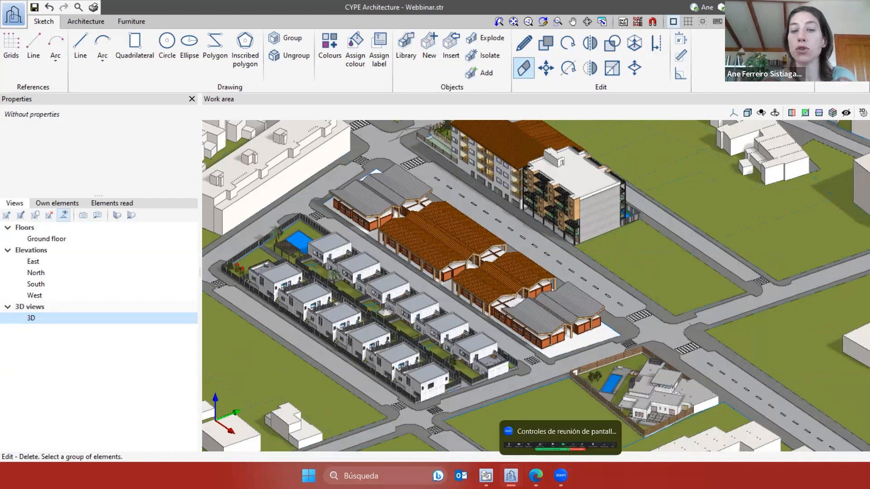
mouse_move(511, 476)
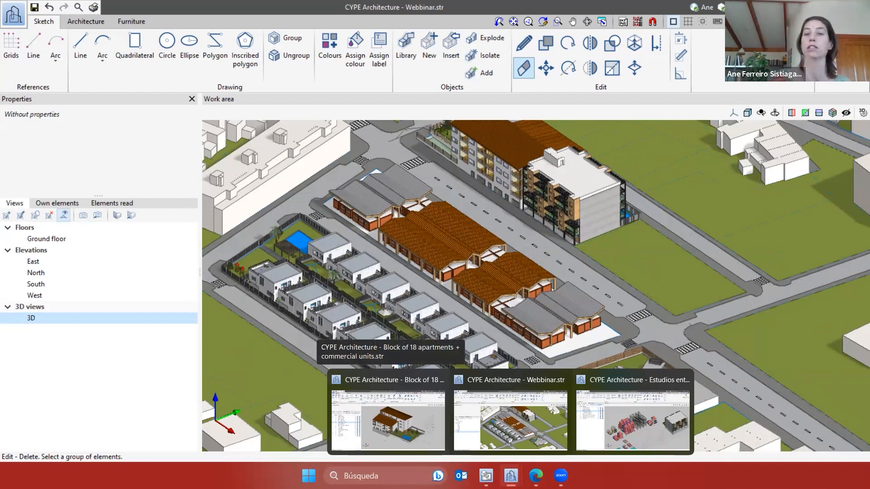
left_click(630, 435)
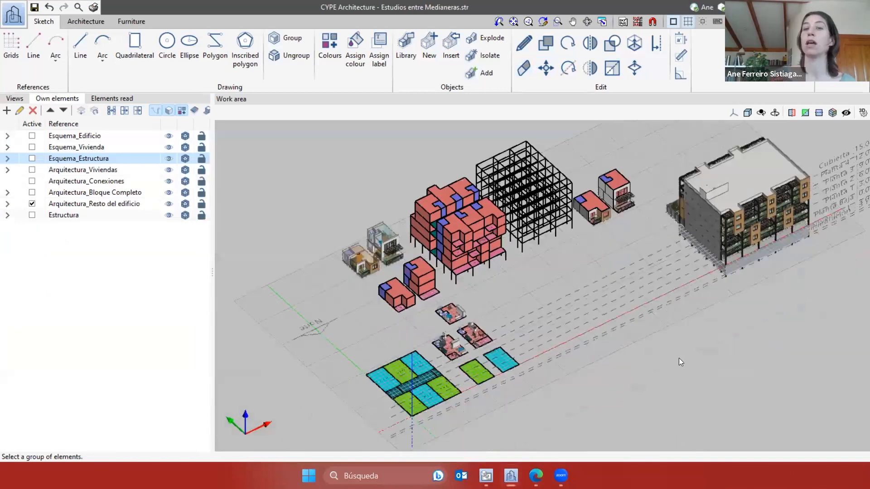
left_click(112, 99)
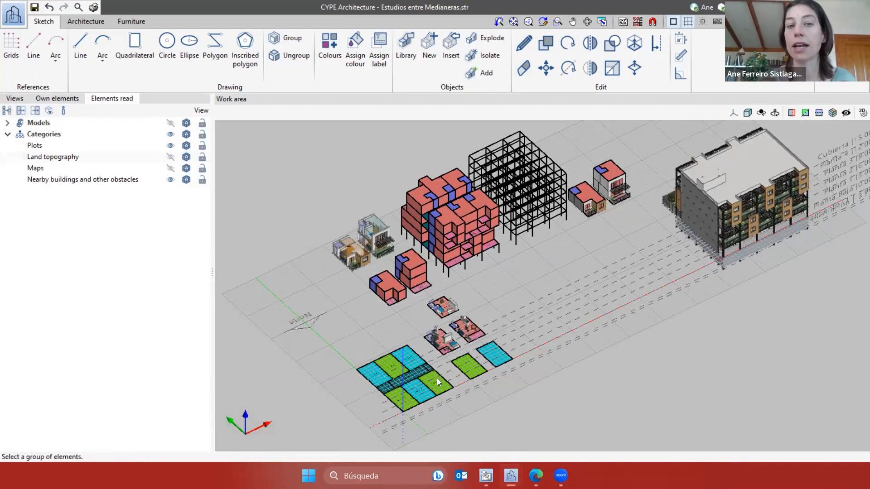
Examine from above the building scheme of coloured Vivienda A and Vivienda B modules around the circulation strip
scroll(437, 382, "up", 2)
middle_click_drag(496, 378, 412, 340, "shift")
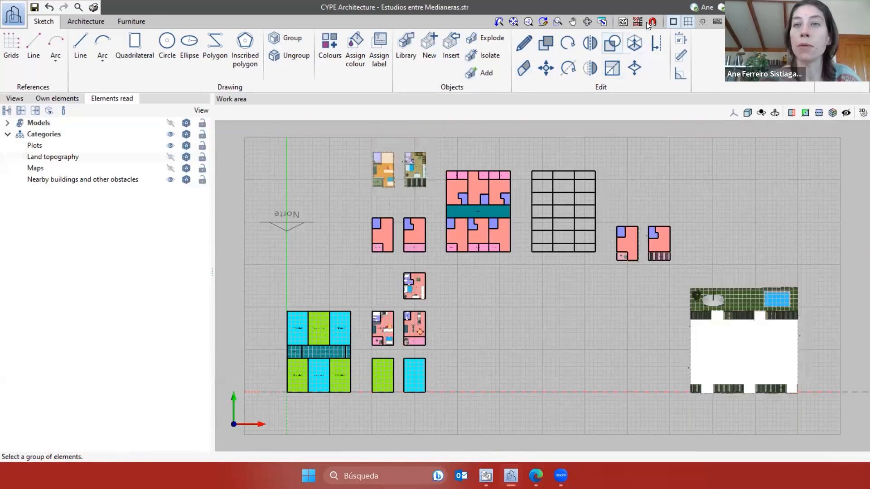
scroll(401, 336, "up", 3)
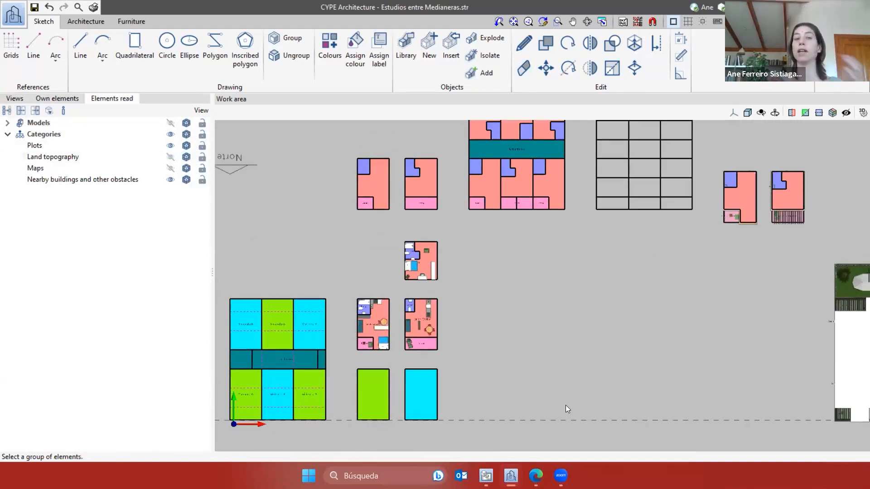
scroll(254, 395, "up", 4)
middle_click_drag(291, 388, 447, 370)
scroll(446, 369, "up", 1)
scroll(447, 370, "up", 2)
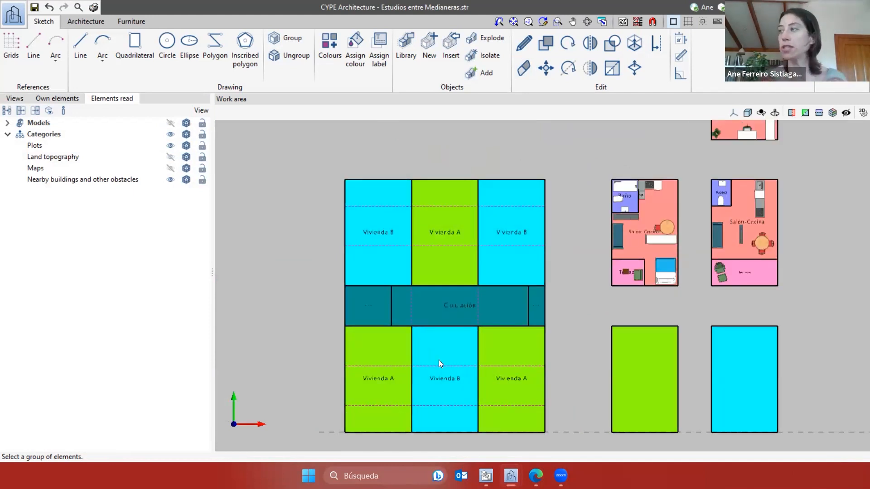
scroll(398, 356, "down", 4)
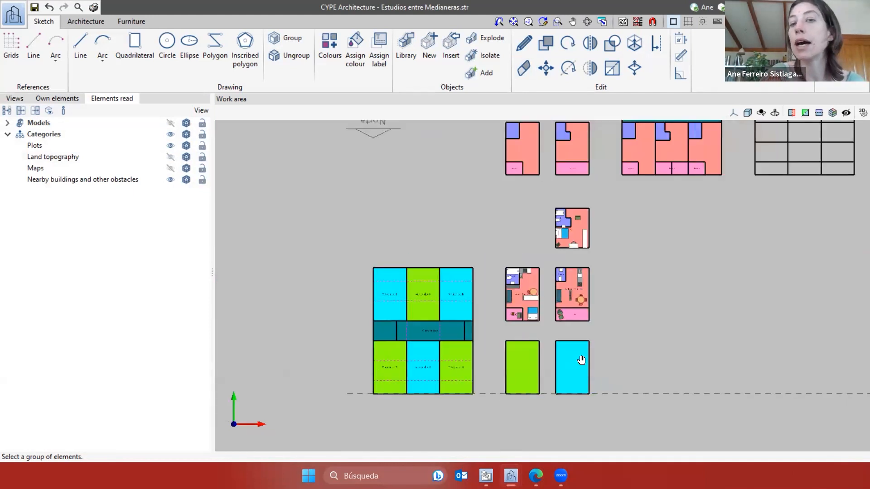
middle_click_drag(581, 360, 549, 353)
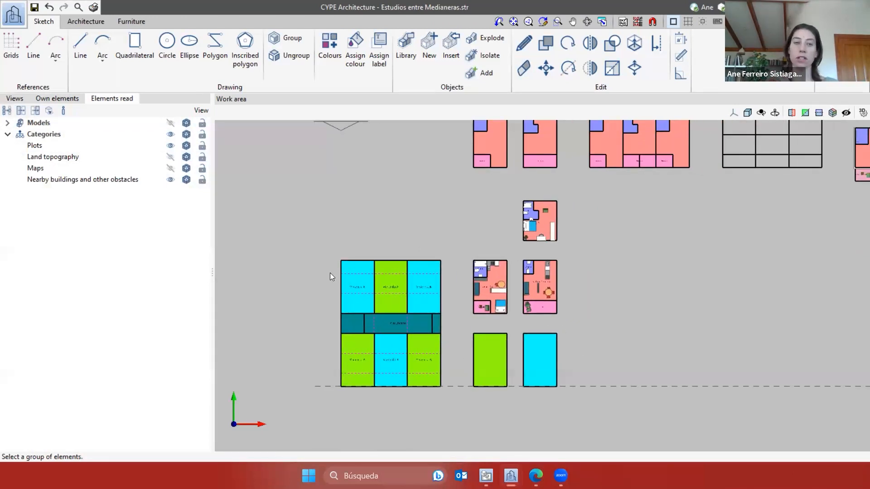
Examine the furnished floor layouts of the two dwelling types in plan
scroll(552, 362, "up", 1)
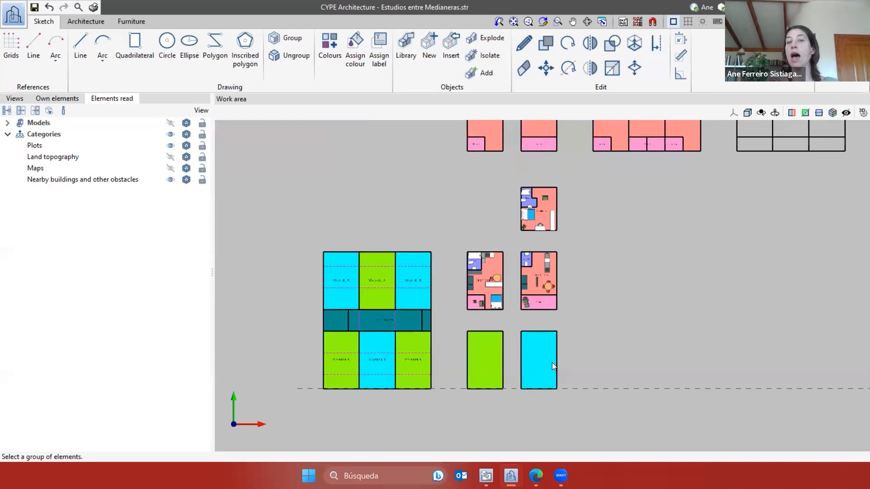
scroll(552, 363, "up", 1)
scroll(506, 285, "up", 3)
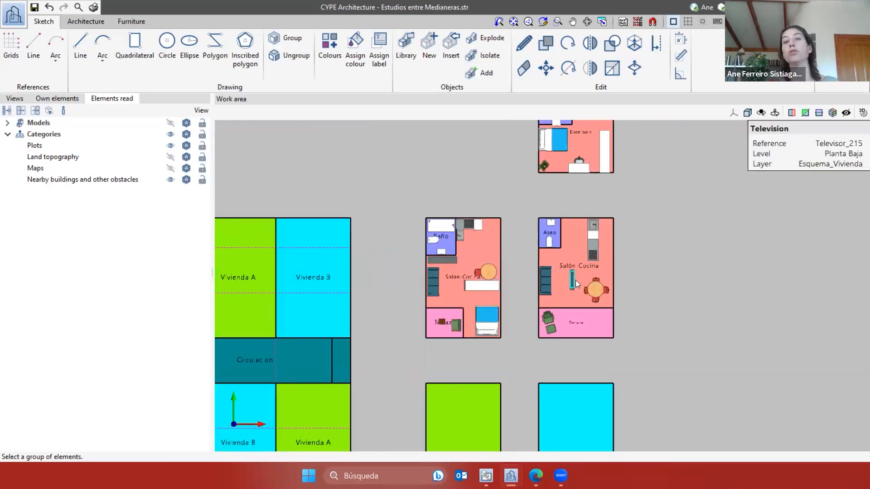
scroll(571, 329, "down", 3)
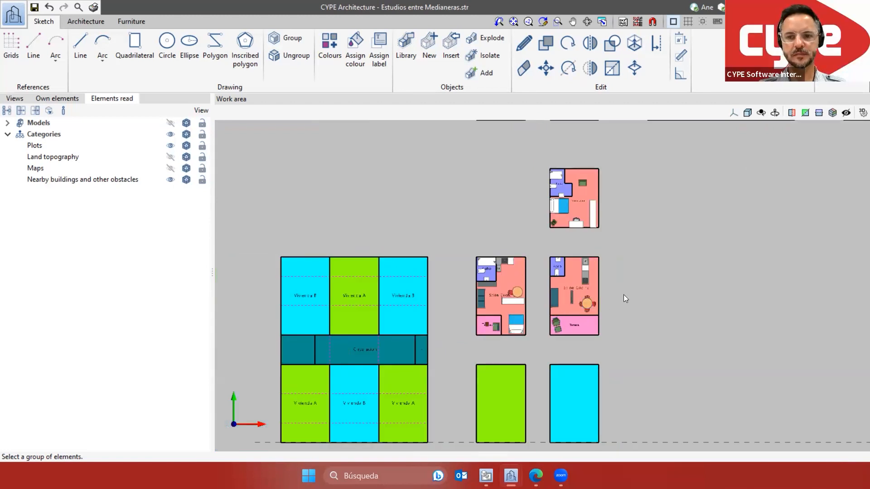
scroll(607, 292, "up", 1)
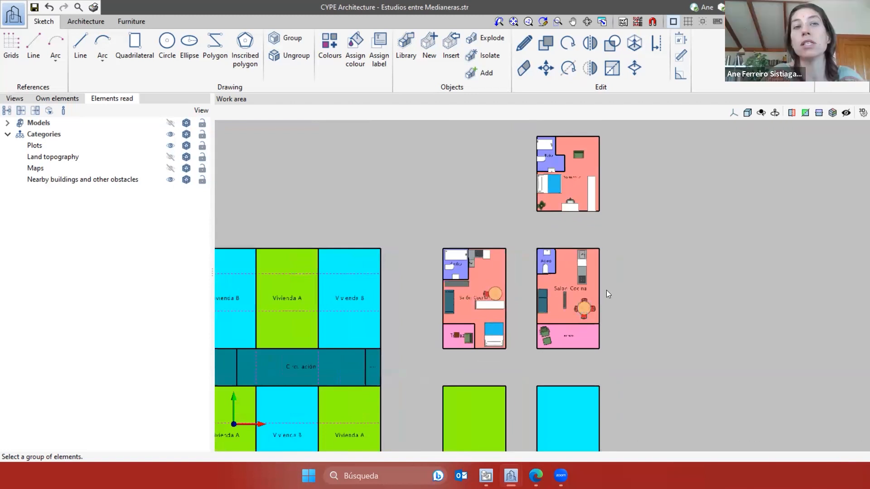
scroll(574, 284, "down", 1)
Inspect the furnished dwelling layouts in 3D, including their cabinets, worktop, sofa and vegetation
middle_click_drag(575, 284, 618, 182)
scroll(565, 269, "up", 2)
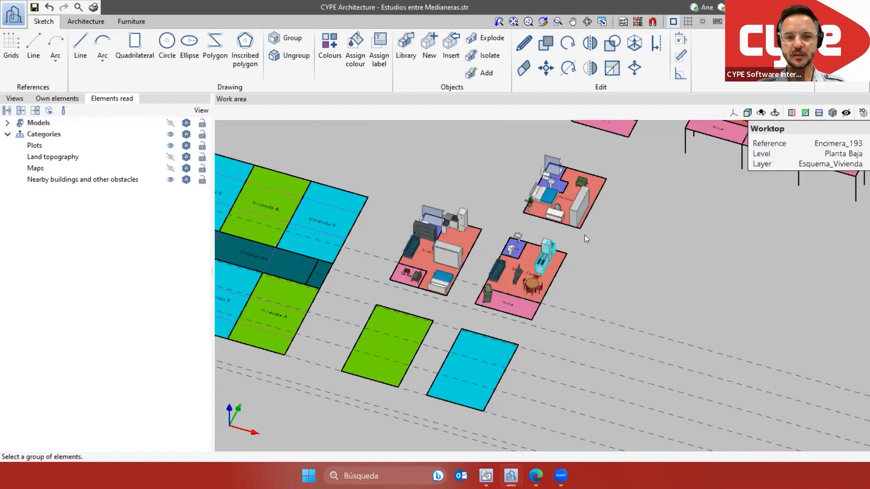
scroll(585, 235, "up", 2)
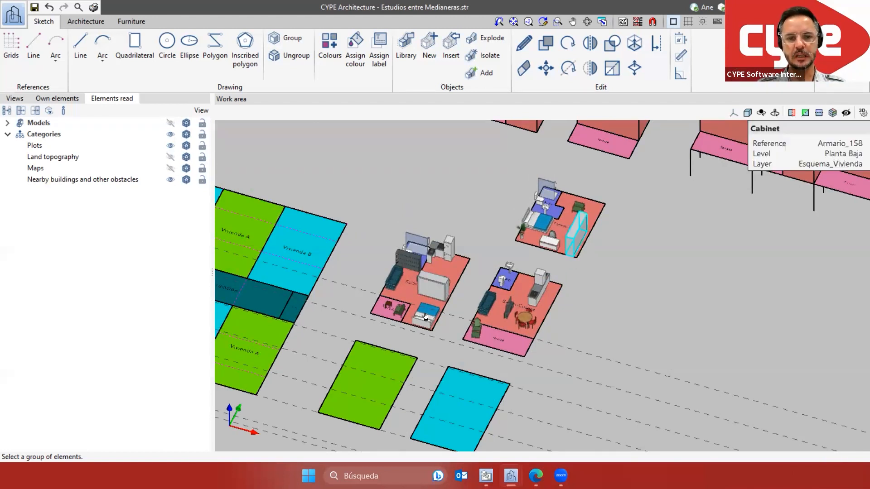
scroll(491, 353, "down", 2)
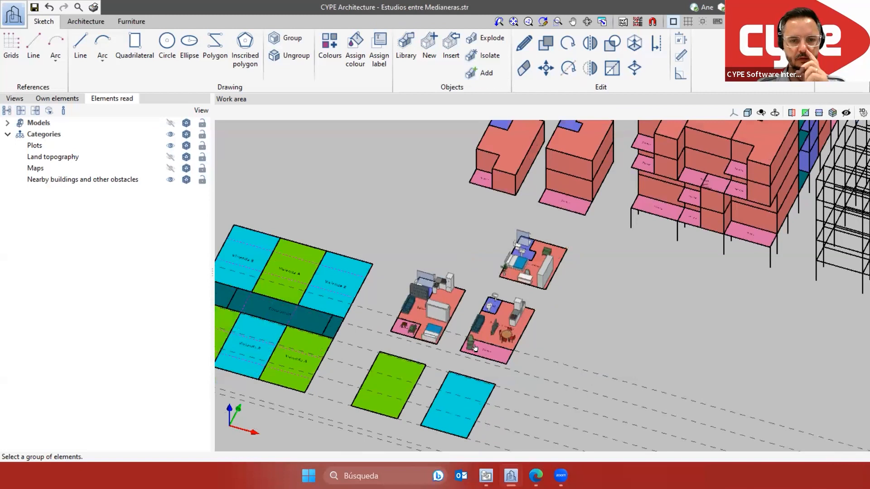
middle_click_drag(495, 286, 491, 312)
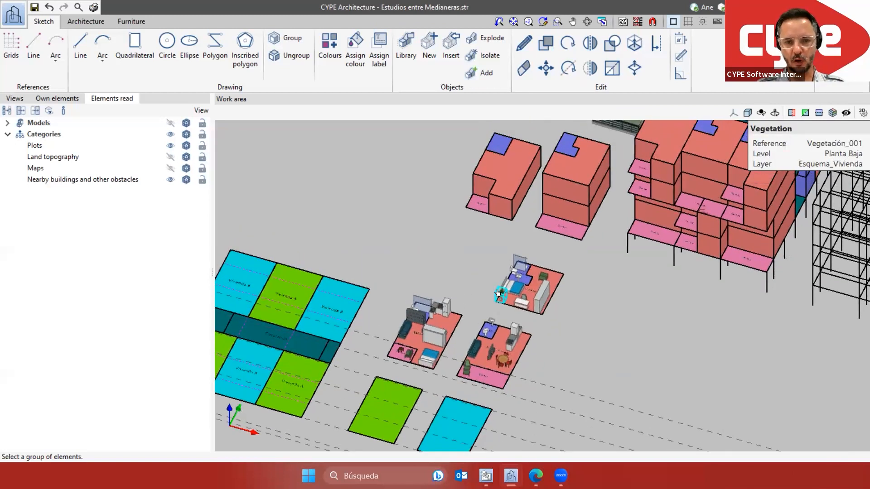
middle_click_drag(586, 332, 638, 376, "shift")
scroll(634, 331, "down", 2)
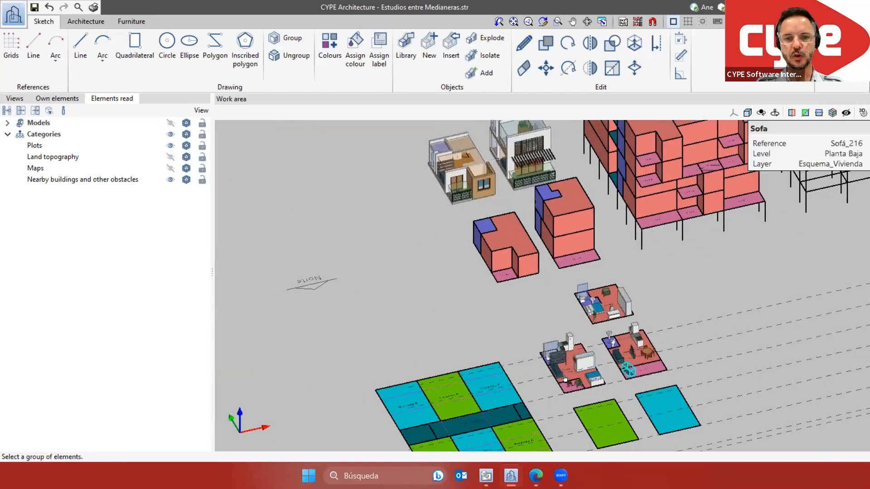
Compare the coloured module scheme with the furnished layouts and the dwelling volumes from plan and 3D angles
scroll(565, 380, "up", 1)
scroll(570, 314, "up", 1)
scroll(570, 314, "down", 1)
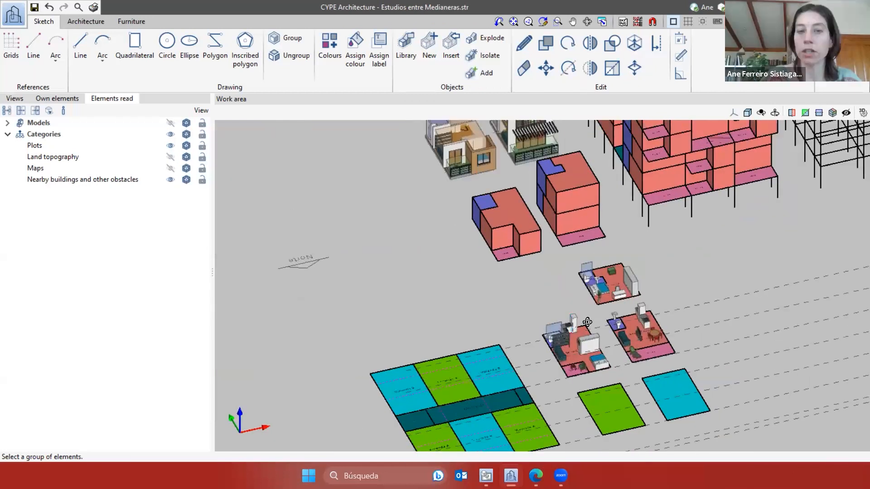
middle_click_drag(570, 314, 567, 326, "shift")
middle_click_drag(376, 394, 337, 329)
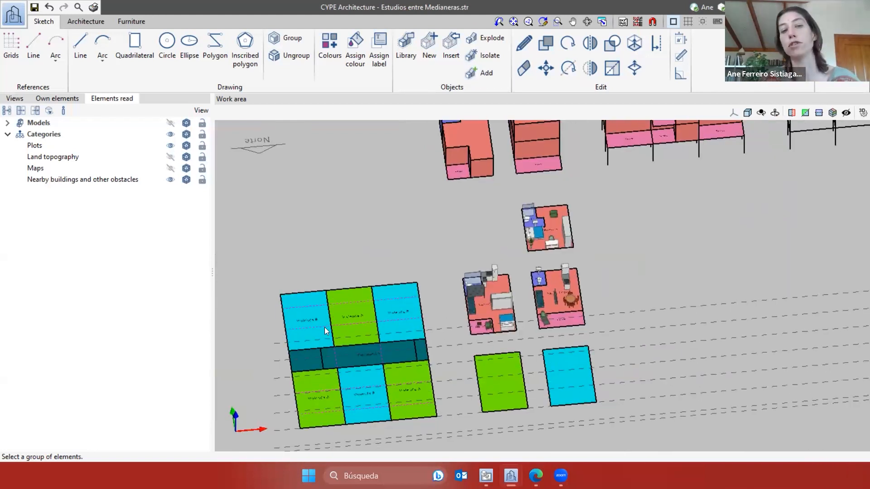
middle_click_drag(517, 318, 526, 310, "shift")
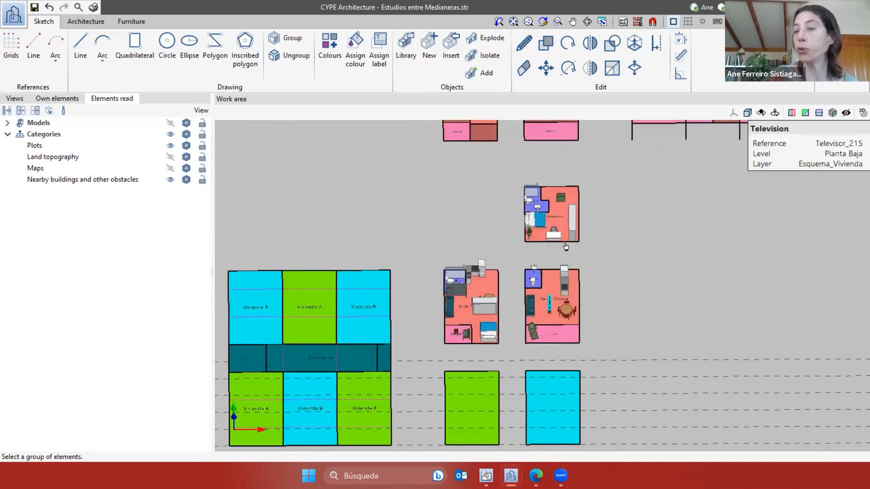
middle_click_drag(567, 256, 567, 288)
scroll(514, 271, "down", 1)
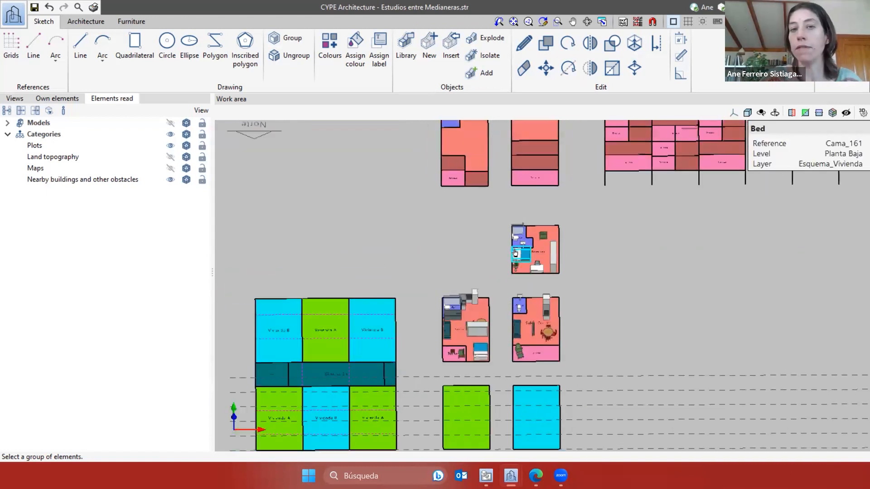
middle_click_drag(617, 277, 539, 289, "shift")
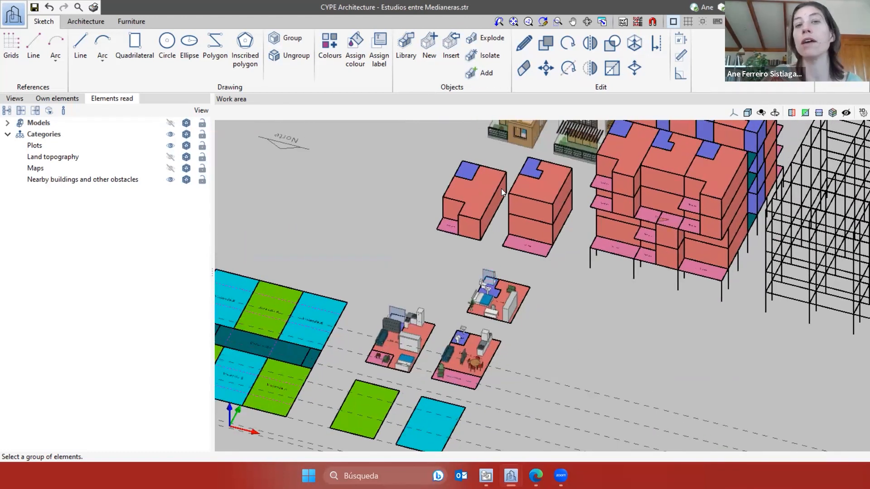
Inspect the two stacked dwelling volumes with terraces beside the assembled building volume in 3D
middle_click_drag(510, 227, 520, 231, "shift")
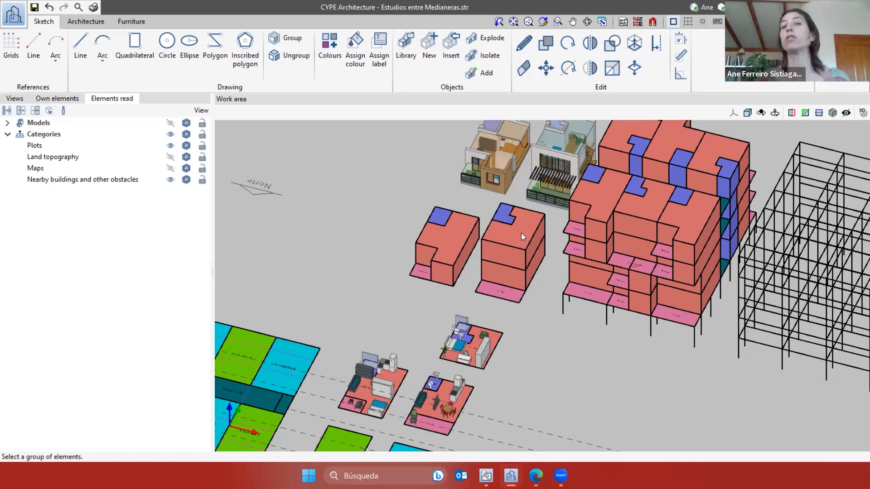
scroll(435, 248, "up", 2)
middle_click_drag(434, 253, 405, 301)
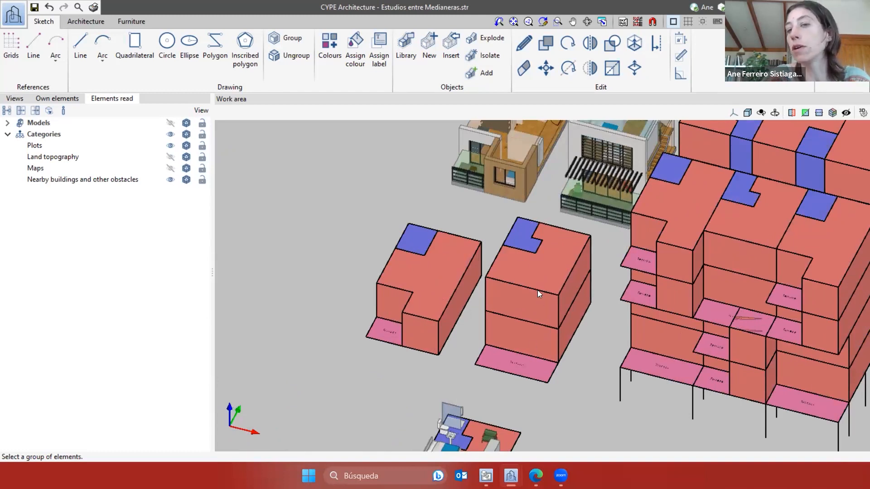
scroll(537, 290, "down", 2)
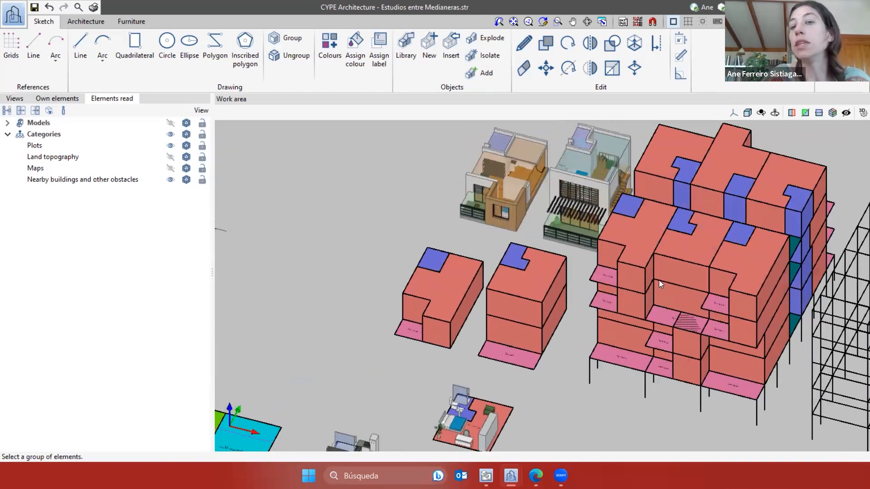
scroll(659, 280, "down", 2)
middle_click_drag(673, 282, 659, 307)
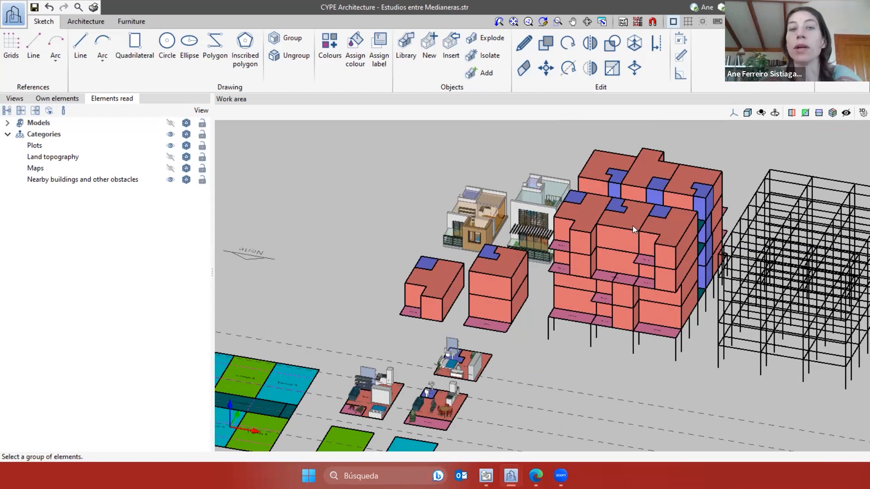
Preview the Dwelling A and Dwellin B objects in the sketch object library and leave it without changes
left_click(414, 60)
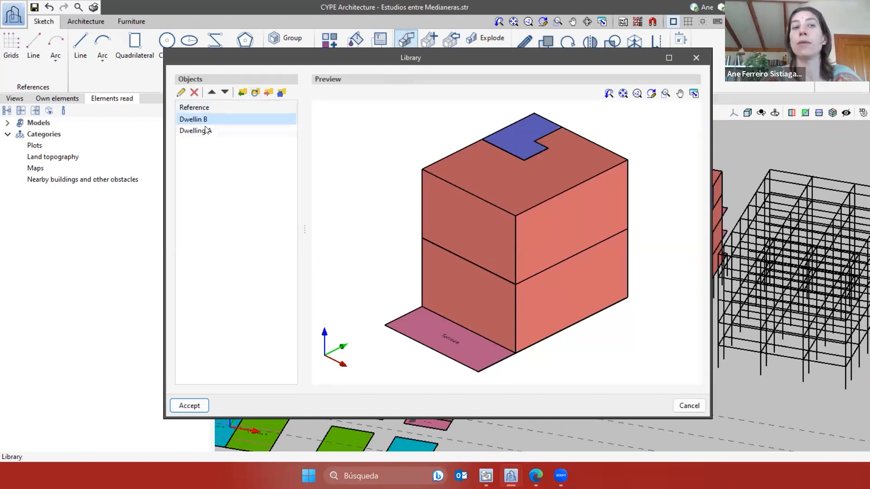
left_click(209, 132)
left_click(208, 120)
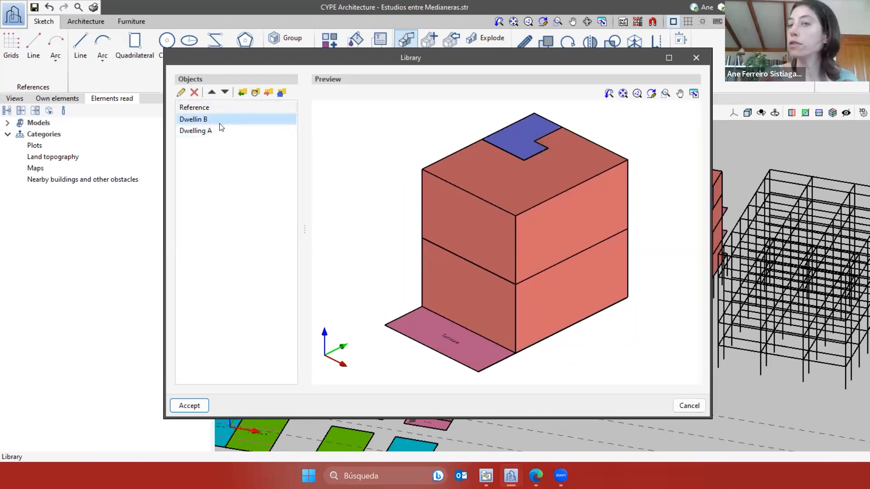
left_click(696, 58)
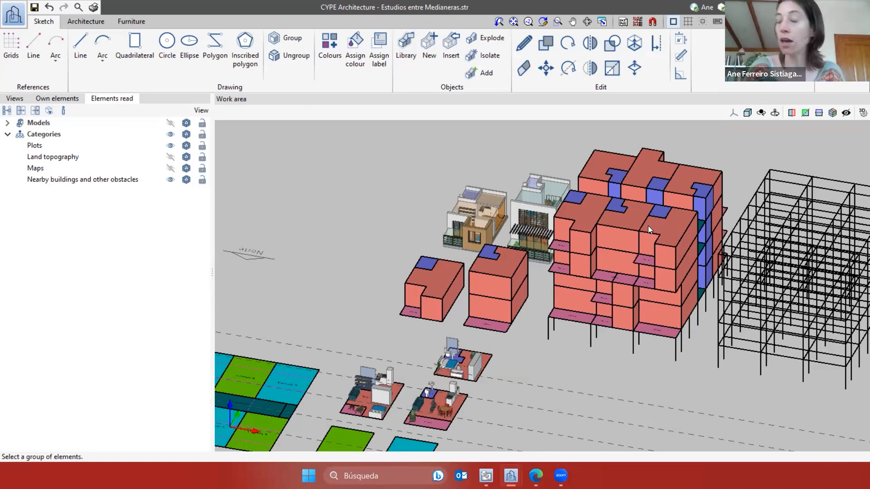
Examine the building volume assembled from dwelling modules alongside the single modules, furnished layouts and detailed dwellings
scroll(678, 288, "up", 3)
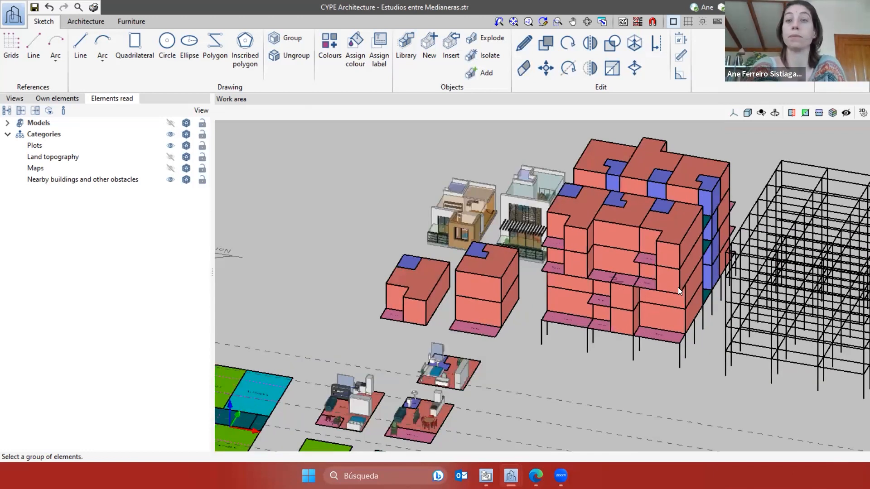
middle_click_drag(673, 286, 600, 272)
scroll(587, 277, "down", 1)
scroll(587, 281, "down", 1)
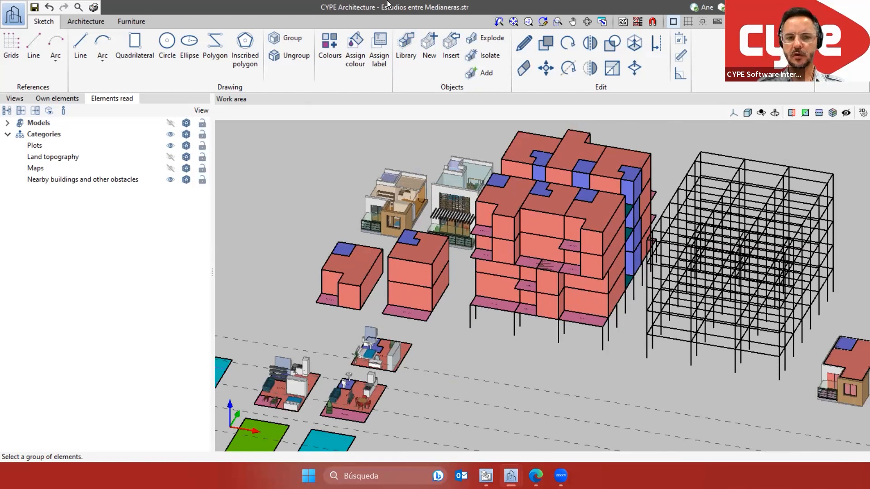
middle_click_drag(569, 172, 537, 173)
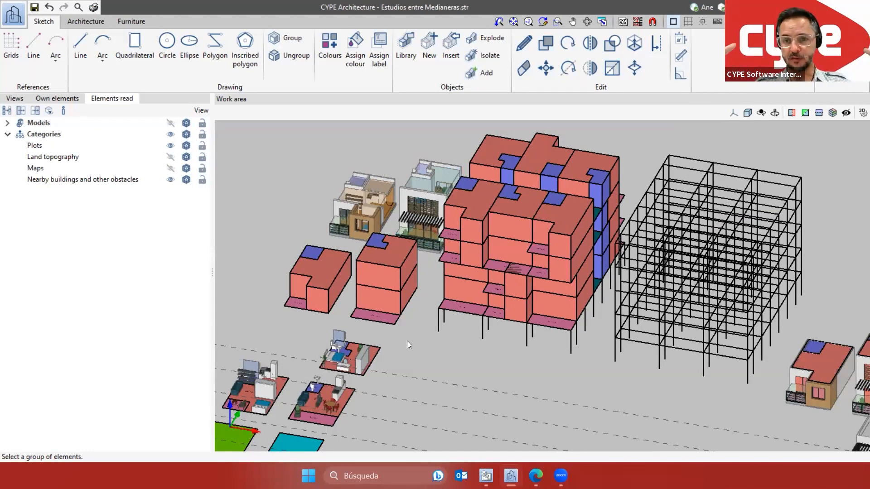
scroll(275, 297, "up", 3)
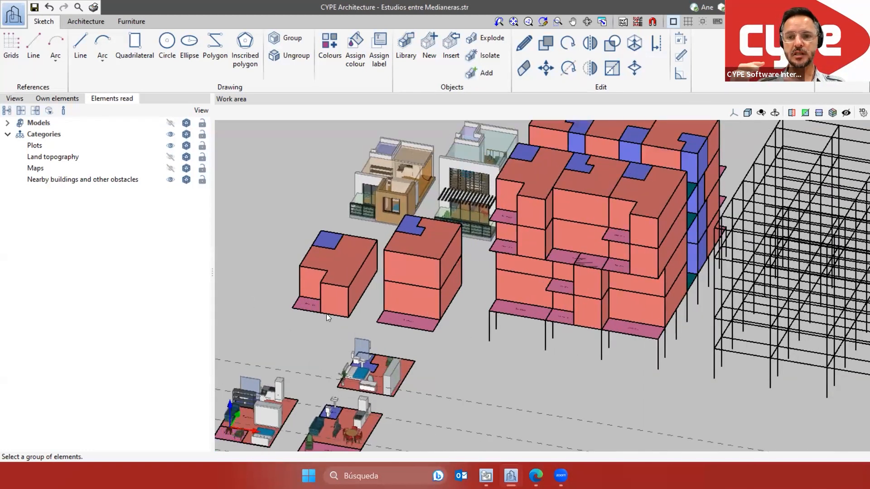
middle_click_drag(328, 312, 347, 326)
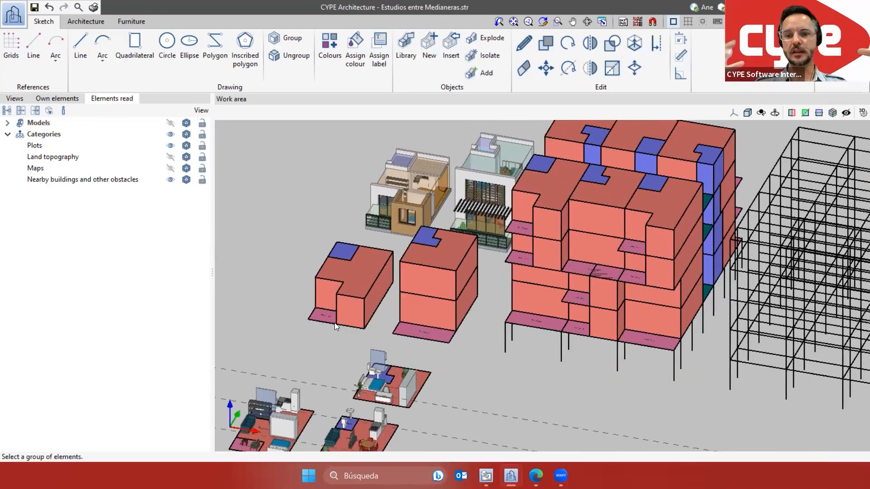
scroll(334, 323, "down", 1)
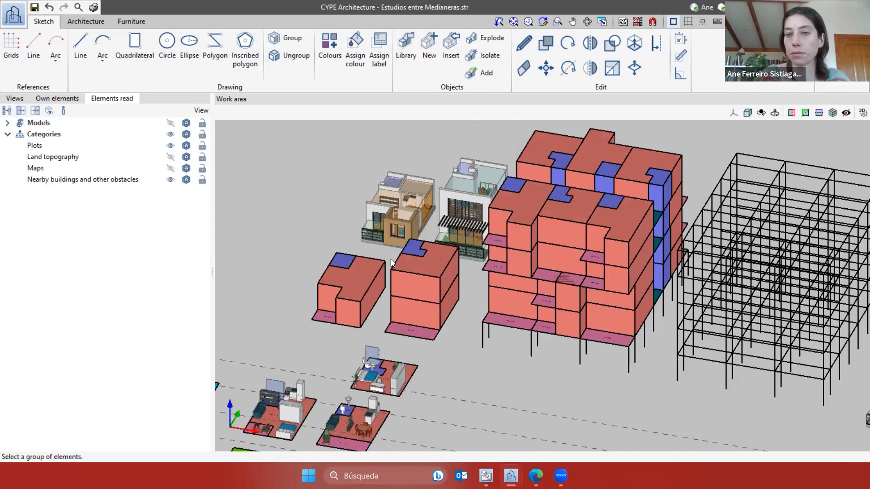
Survey the whole design sequence from another side, from coloured plan modules to building volume, structural frame and finished block
scroll(351, 260, "down", 1)
middle_click_drag(699, 314, 680, 218, "shift")
middle_click_drag(707, 284, 753, 260, "shift")
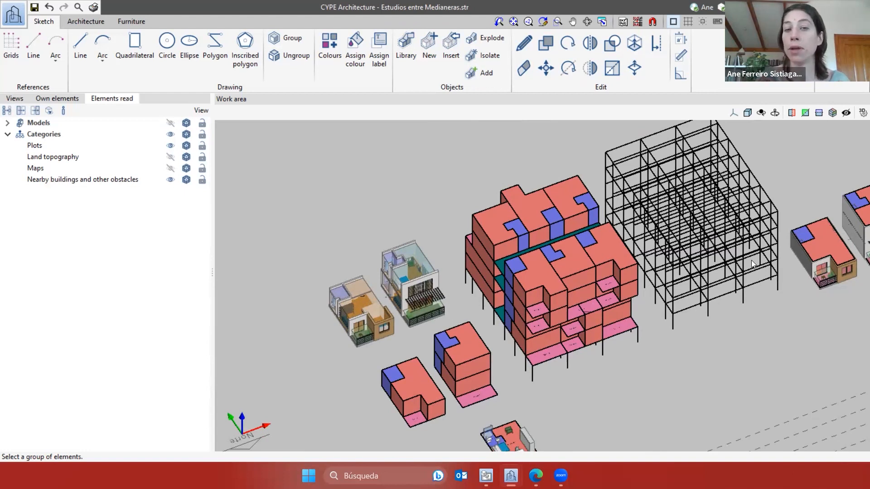
scroll(513, 271, "down", 2)
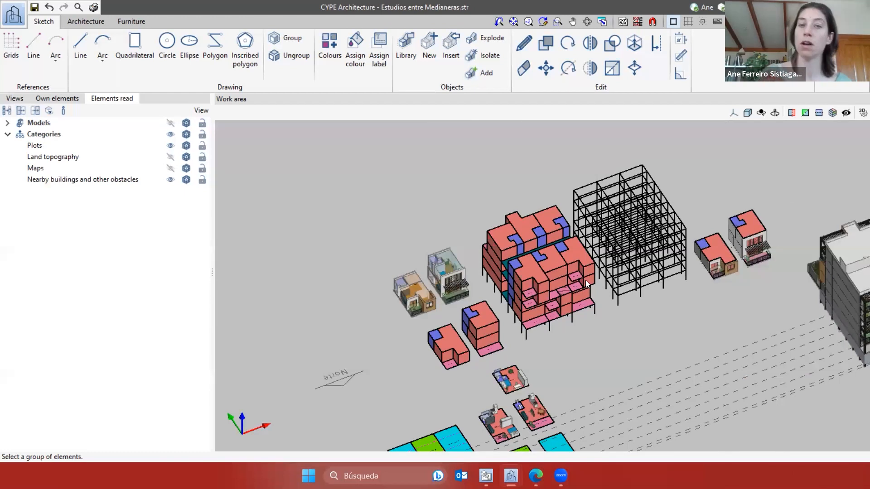
middle_click_drag(515, 308, 513, 288)
scroll(519, 259, "down", 1)
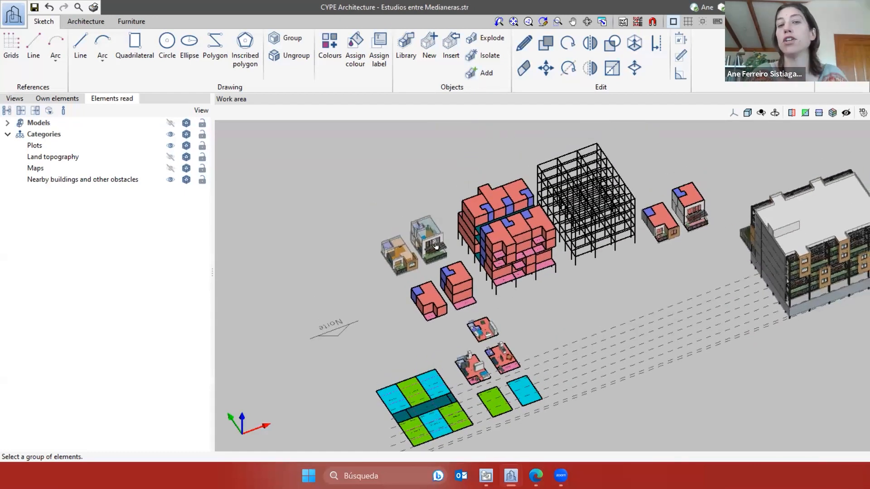
scroll(513, 289, "up", 1)
Review the available vertical building elements in the architecture tools: wall, curtain wall, louvre, railing and column
left_click(80, 25)
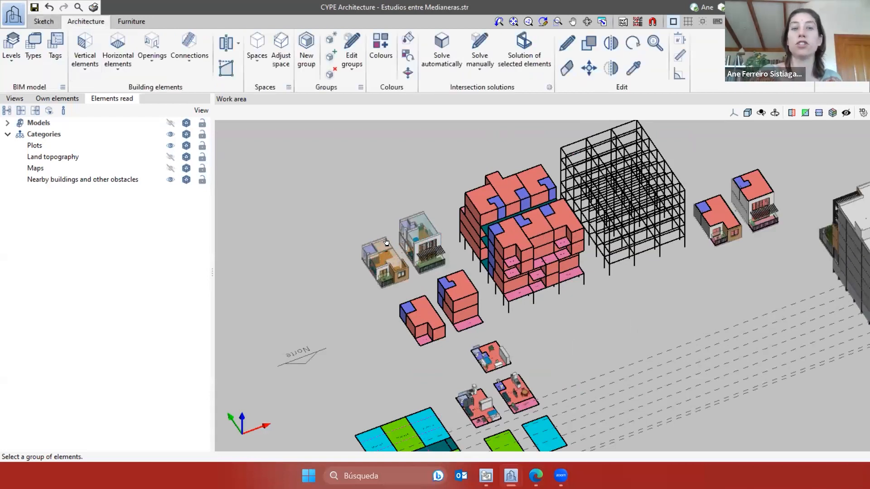
scroll(553, 293, "up", 2)
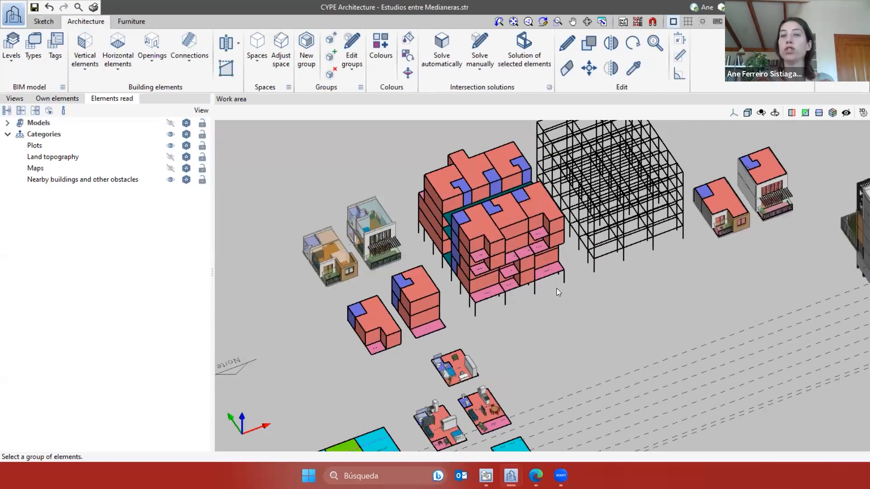
mouse_move(386, 271)
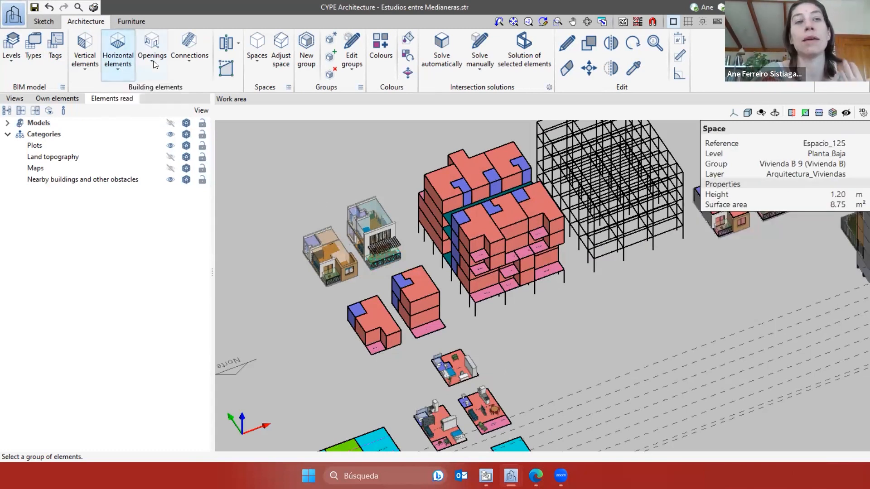
left_click(85, 49)
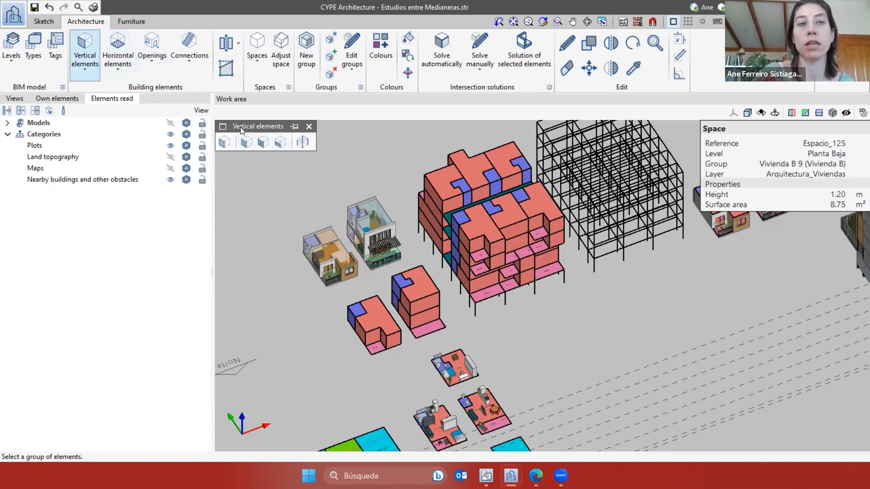
left_click(222, 126)
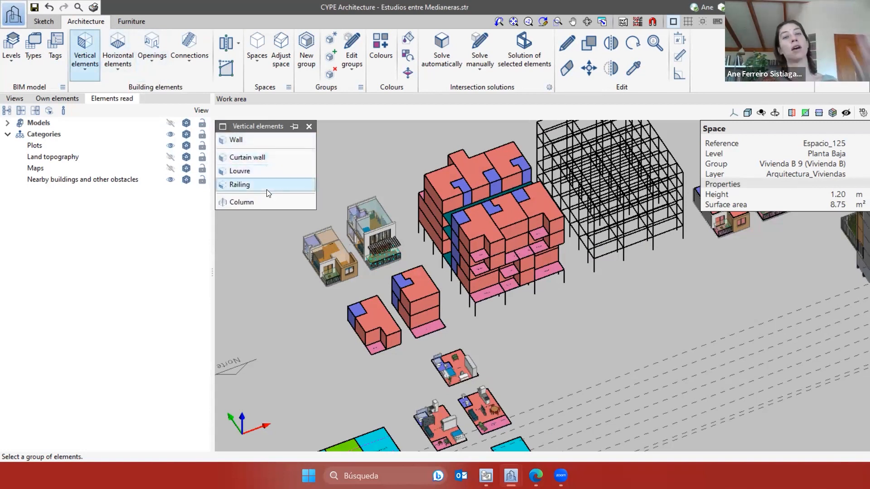
left_click(307, 128)
Compare the detailed Vivienda A and Vivienda B models with their counterparts on the other side of the structural frame
scroll(323, 256, "down", 2)
scroll(323, 257, "up", 4)
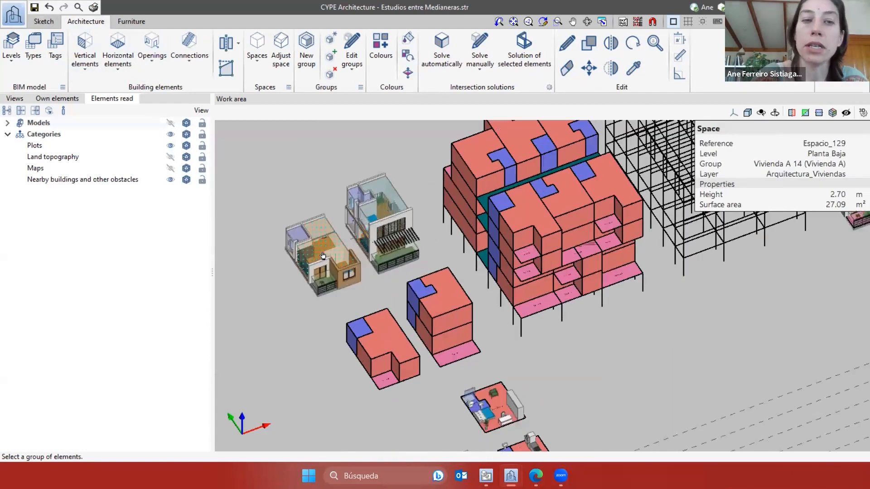
scroll(323, 256, "down", 1)
scroll(278, 273, "down", 1)
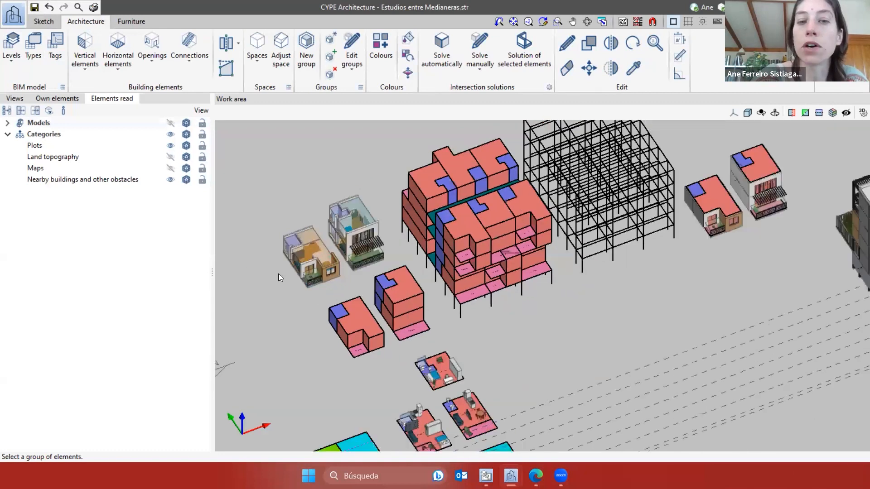
scroll(538, 254, "up", 5)
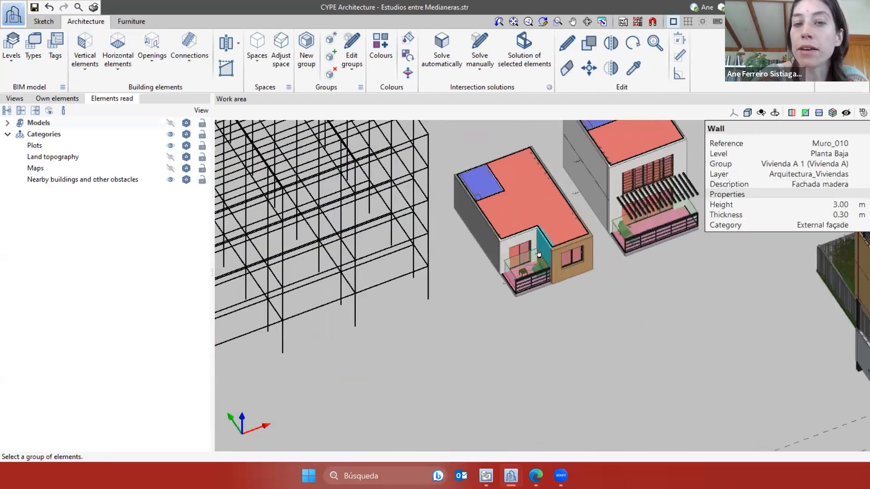
scroll(568, 242, "down", 1)
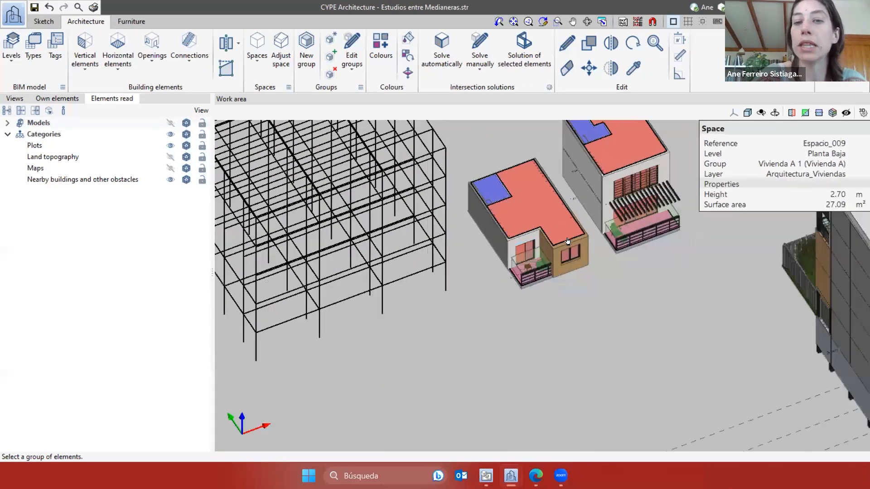
scroll(499, 254, "down", 3)
scroll(293, 282, "up", 1)
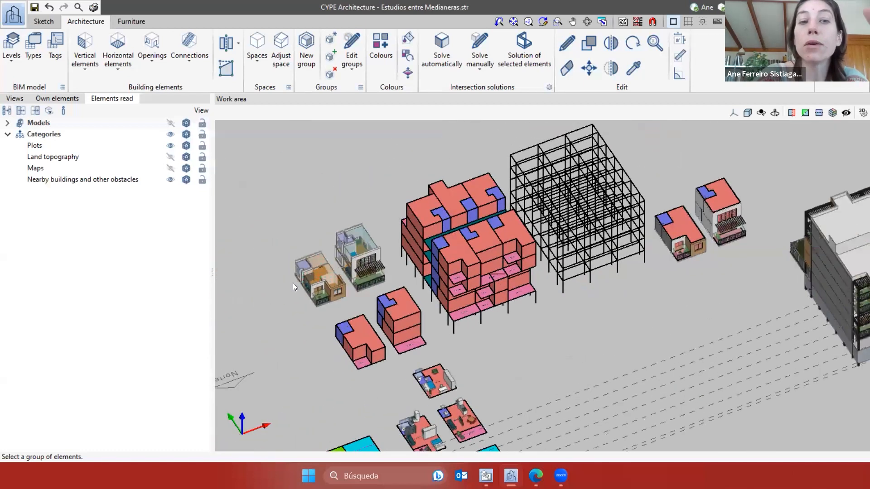
scroll(292, 283, "up", 2)
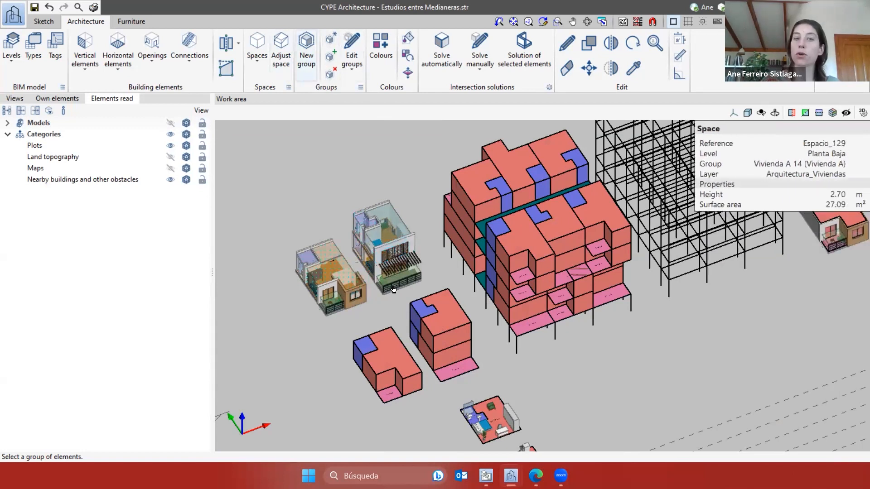
Inspect the complete building block with its façades, roof and floor level references
scroll(393, 289, "down", 3)
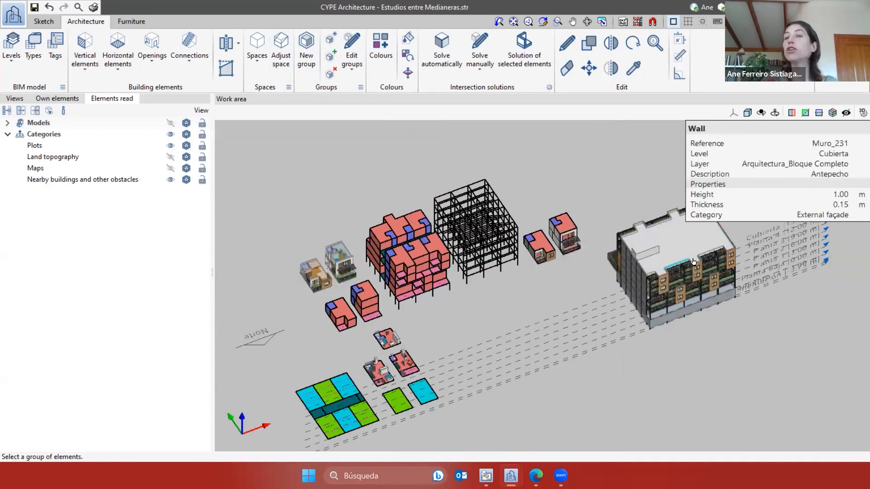
scroll(693, 262, "up", 2)
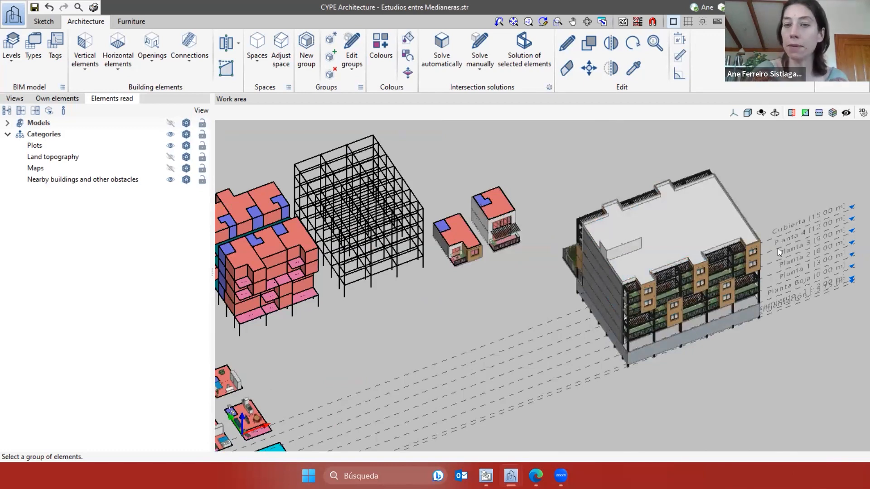
scroll(739, 309, "up", 2)
mouse_move(773, 306)
middle_mouse_down()
mouse_move(769, 290)
mouse_move(763, 301)
middle_mouse_up()
scroll(763, 302, "down", 3)
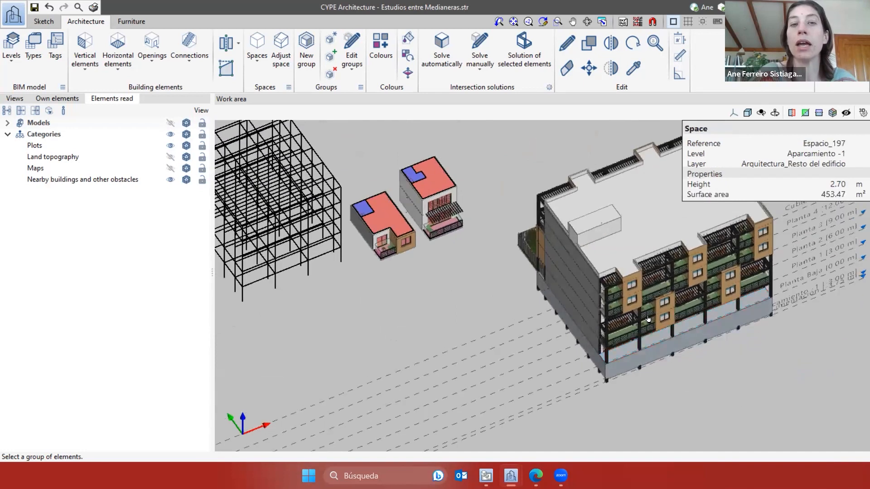
Switch to the Block of 18 apartments + commercial units project, show the SKETCH_ARCH layer and view its row of design stages
mouse_move(516, 469)
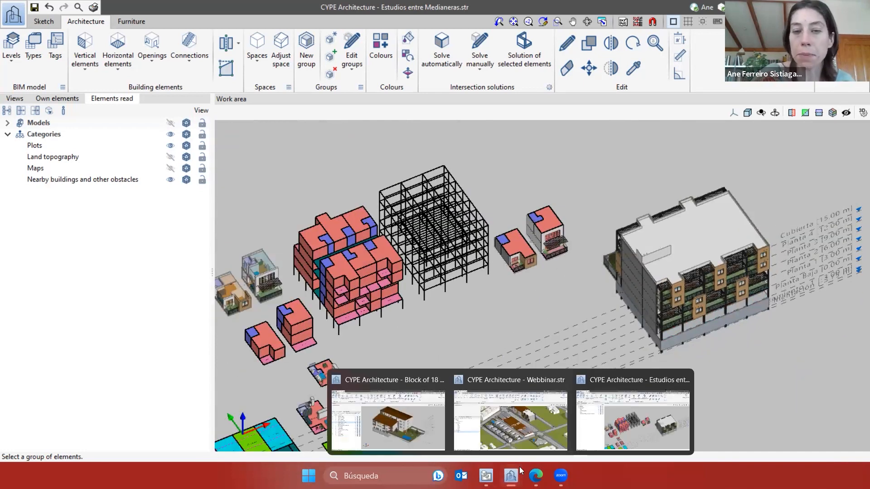
left_click(402, 427)
scroll(448, 268, "down", 3)
middle_click_drag(618, 291, 562, 318)
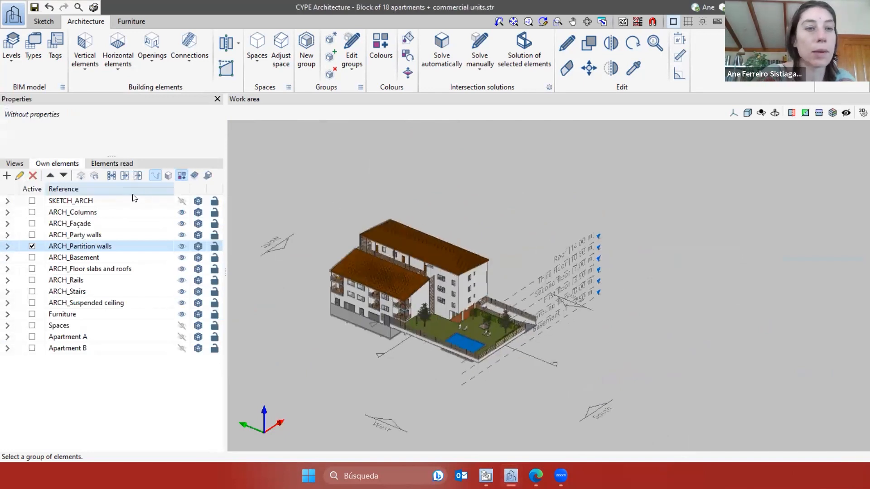
left_click(181, 202)
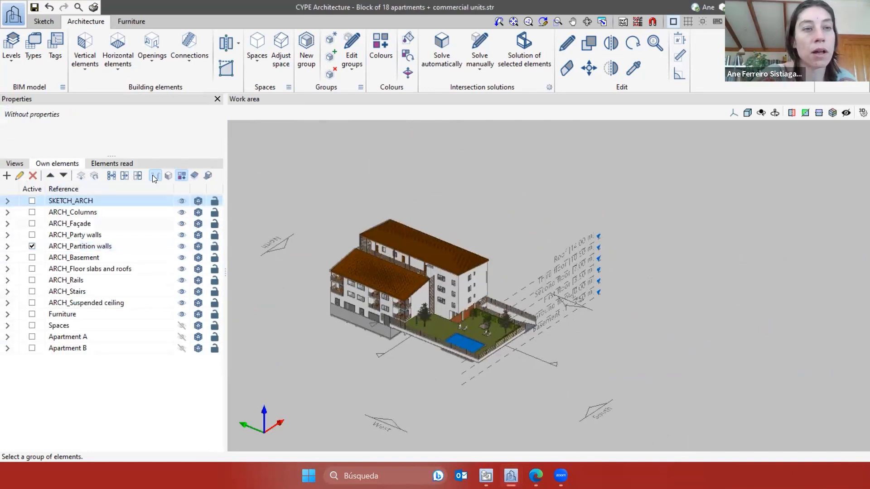
scroll(643, 251, "down", 3)
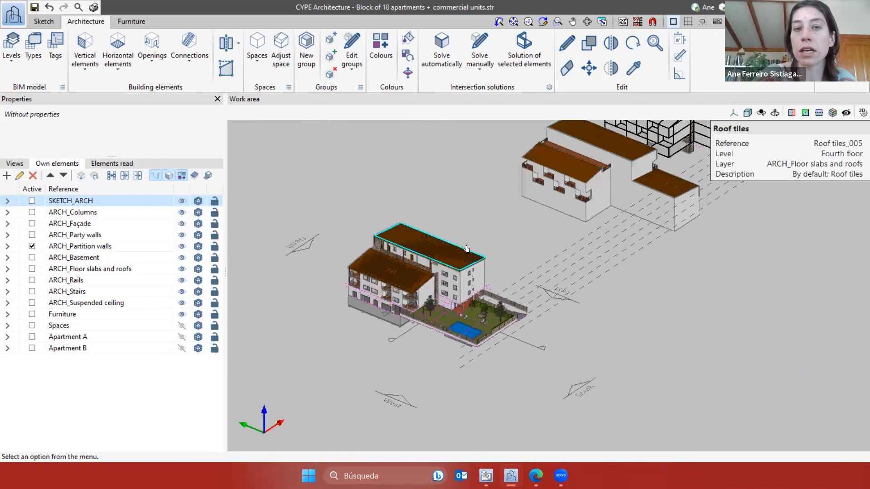
middle_click_drag(642, 246, 576, 310)
middle_click_drag(614, 265, 625, 235, "shift")
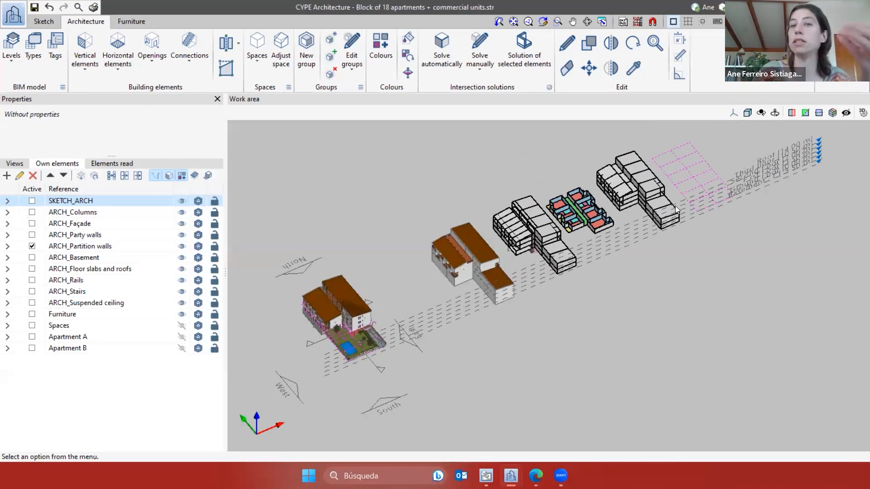
Examine the first massing model beside its dashed reference grid and bring up the available sketch drawing tools
scroll(663, 206, "up", 4)
middle_click_drag(665, 227, 679, 257)
middle_click_drag(728, 192, 702, 227)
scroll(728, 176, "up", 1)
scroll(728, 176, "up", 2)
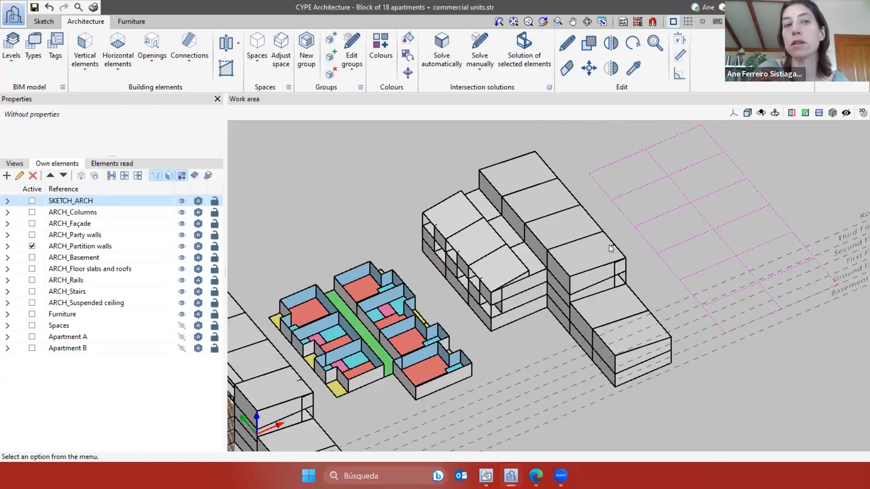
left_click(43, 22)
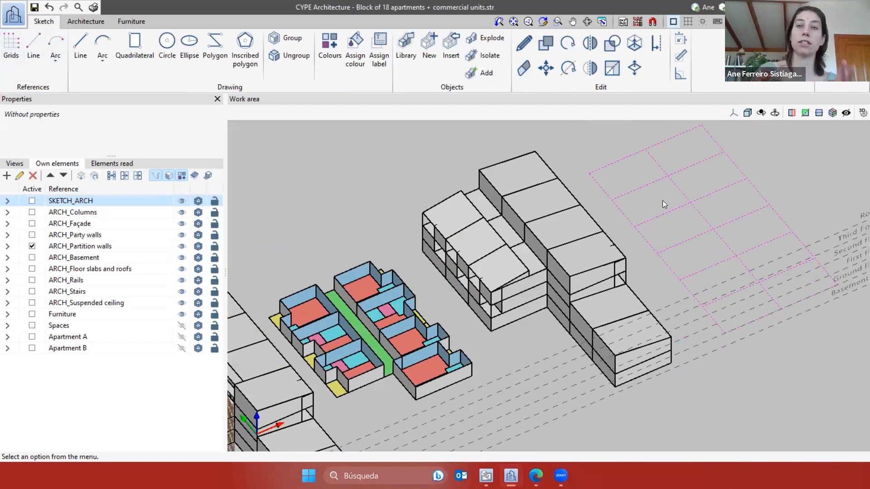
Examine the colour-coded apartment floor layout from above, with its units on both sides of the green corridor
scroll(346, 321, "down", 2)
middle_click_drag(345, 321, 483, 326)
scroll(434, 312, "up", 3)
scroll(483, 327, "up", 2)
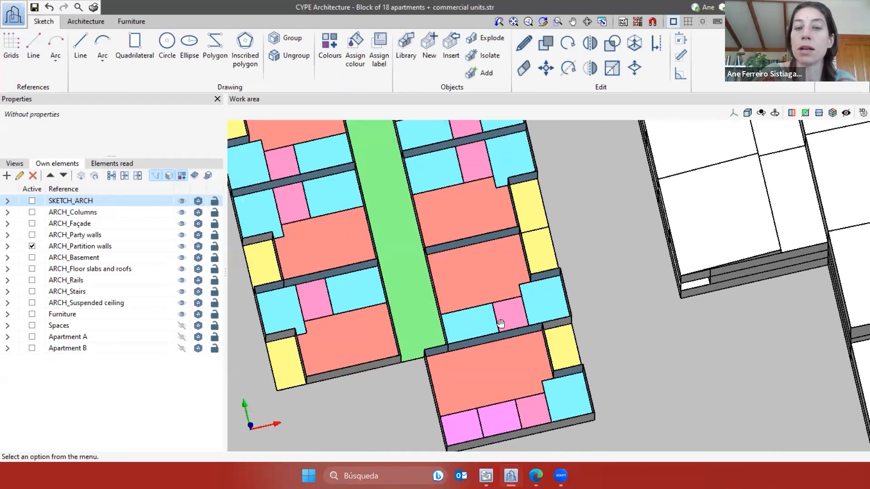
scroll(620, 311, "down", 1)
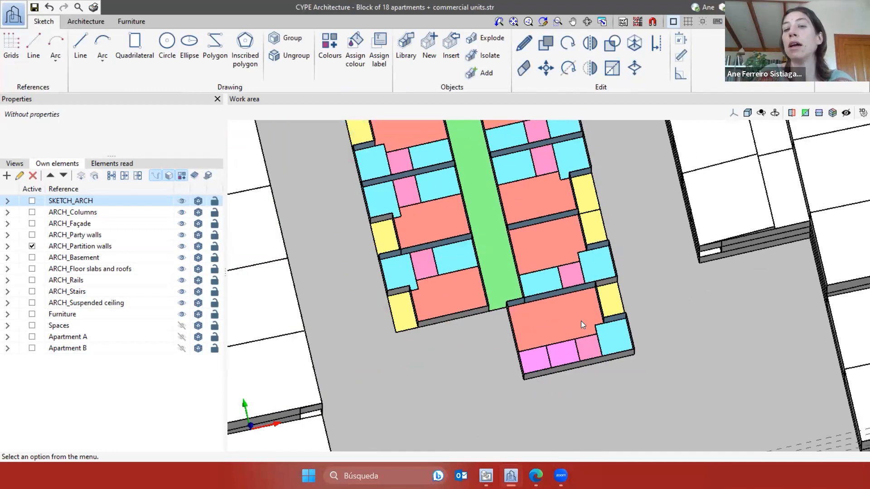
scroll(608, 325, "down", 2)
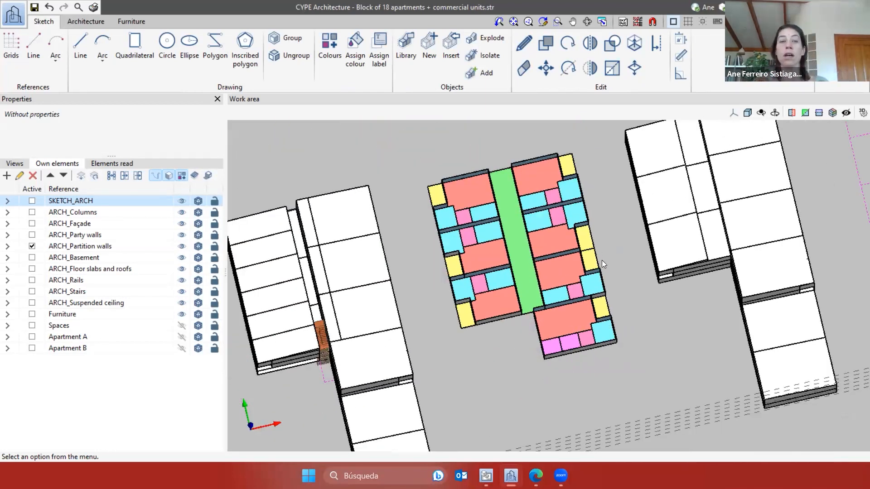
Inspect the second massing model around the stairs, landings and louvre between its two volumes
scroll(602, 260, "down", 3)
middle_click_drag(602, 260, 454, 330)
scroll(453, 330, "up", 3)
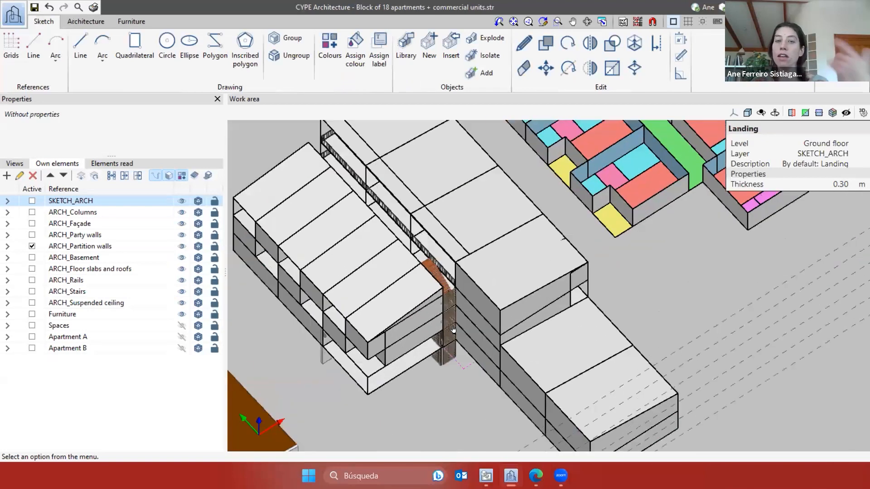
scroll(453, 330, "up", 2)
scroll(447, 240, "down", 1)
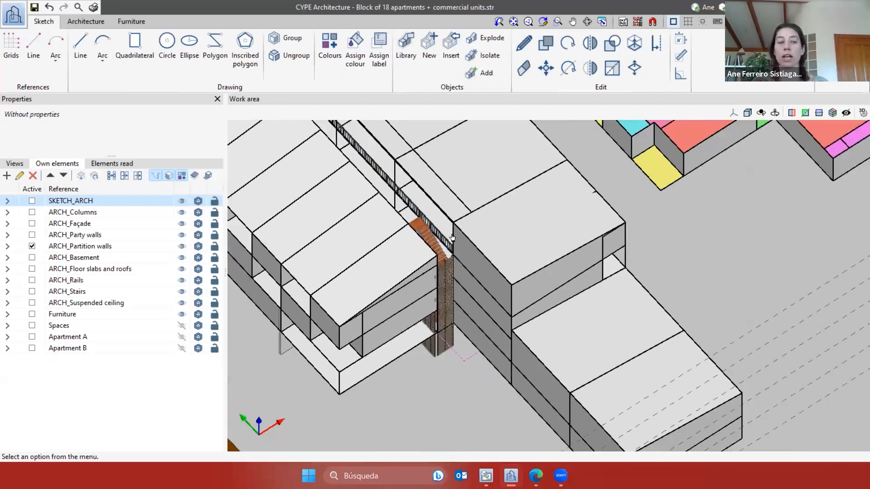
scroll(392, 270, "down", 2)
middle_click_drag(393, 270, 412, 233)
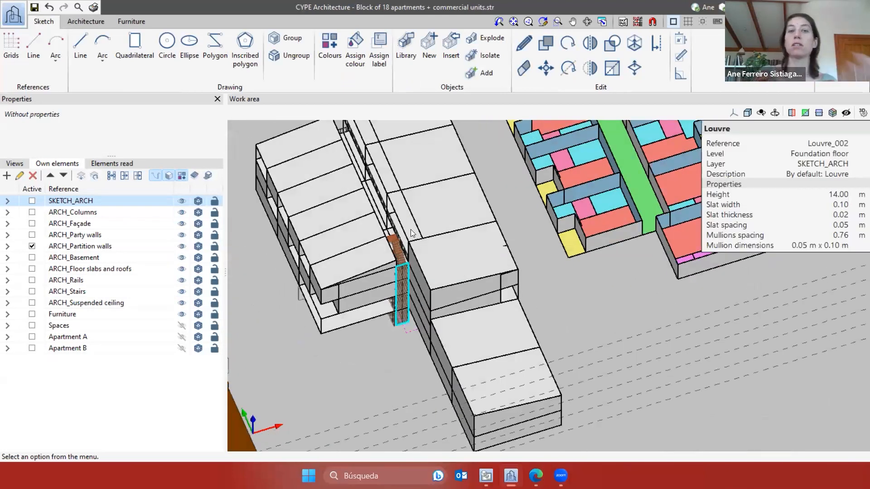
scroll(412, 234, "down", 4)
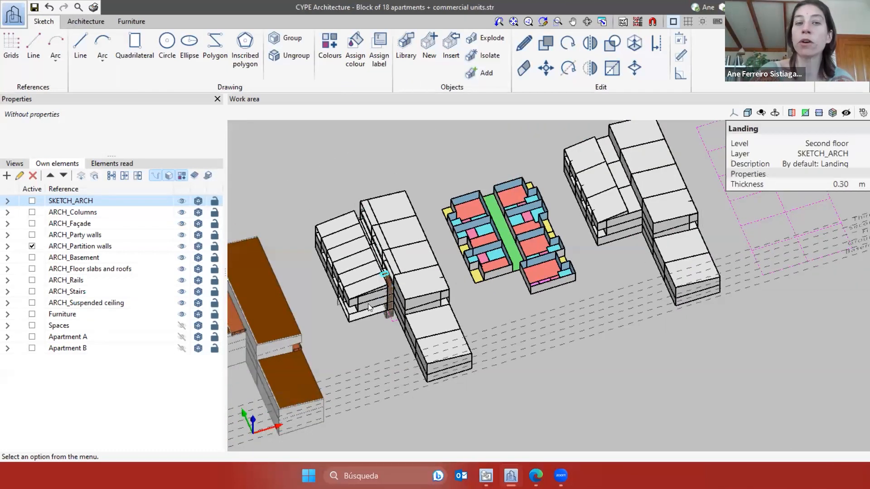
scroll(389, 289, "up", 3)
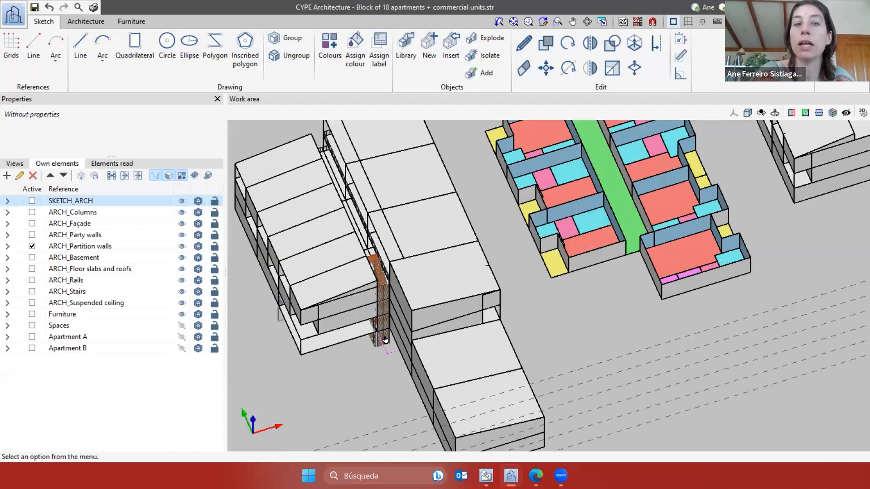
scroll(552, 322, "down", 2)
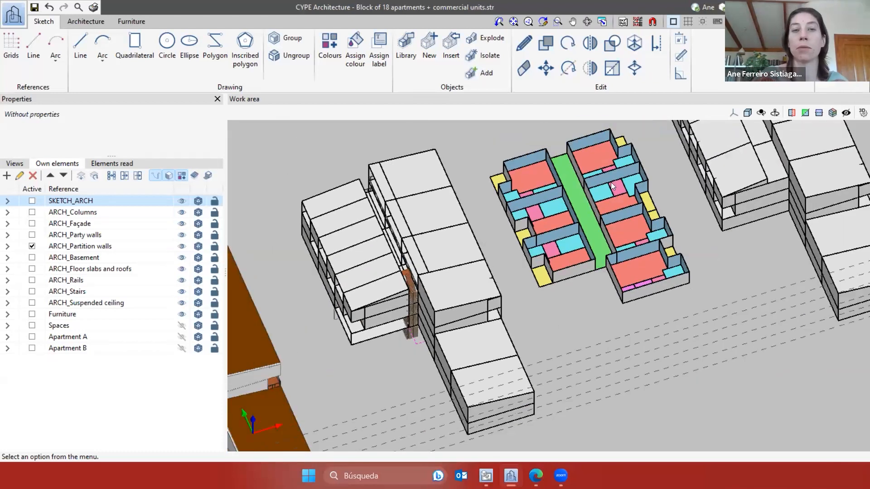
Inspect the massing stage with brown tiled roofs, external façade walls and projecting balconies
scroll(533, 238, "down", 3)
scroll(422, 356, "up", 1)
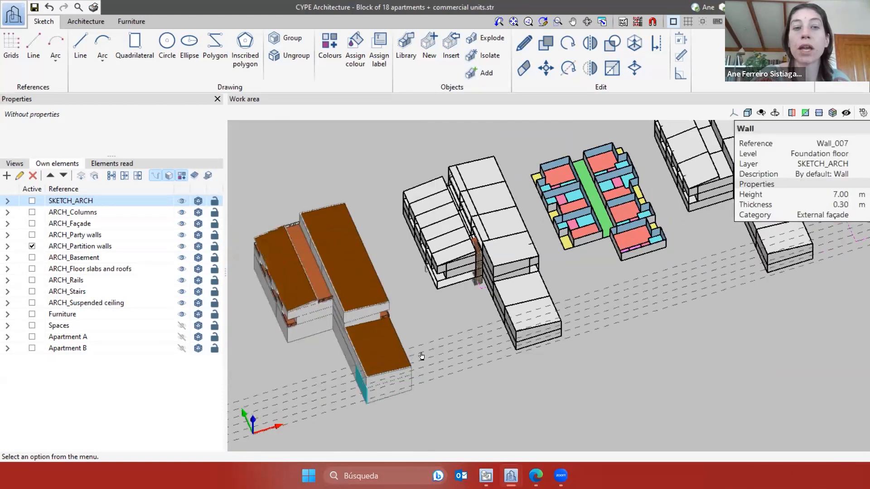
scroll(422, 356, "up", 2)
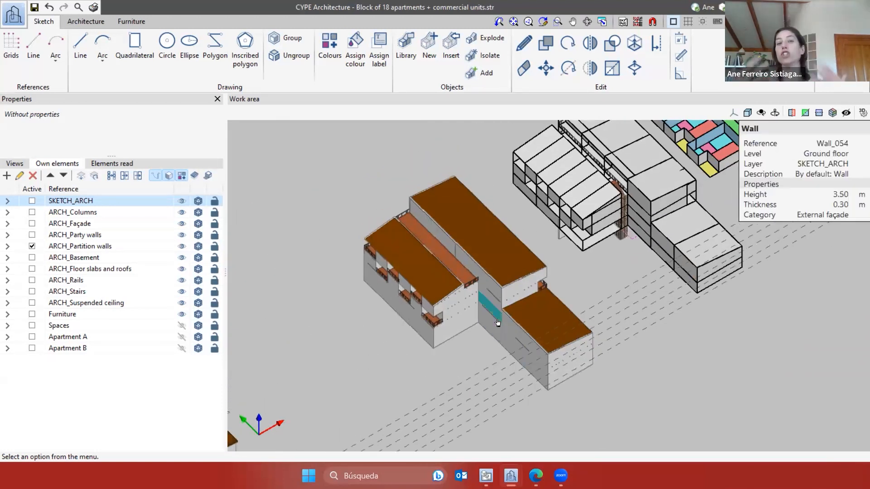
scroll(501, 298, "up", 2)
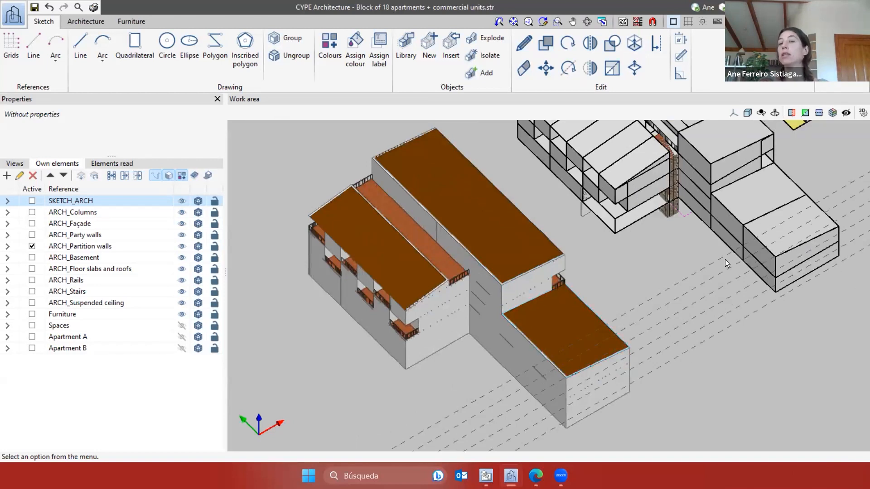
scroll(432, 369, "up", 1)
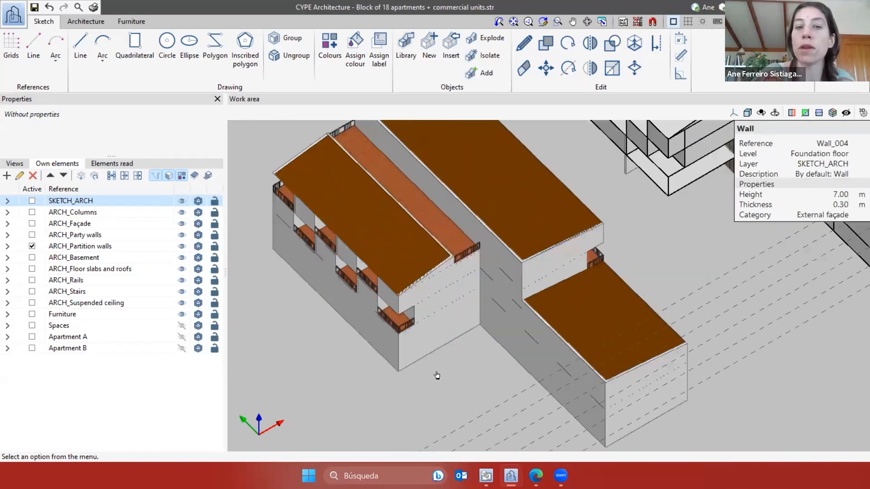
middle_click_drag(586, 354, 439, 347)
scroll(443, 345, "down", 2)
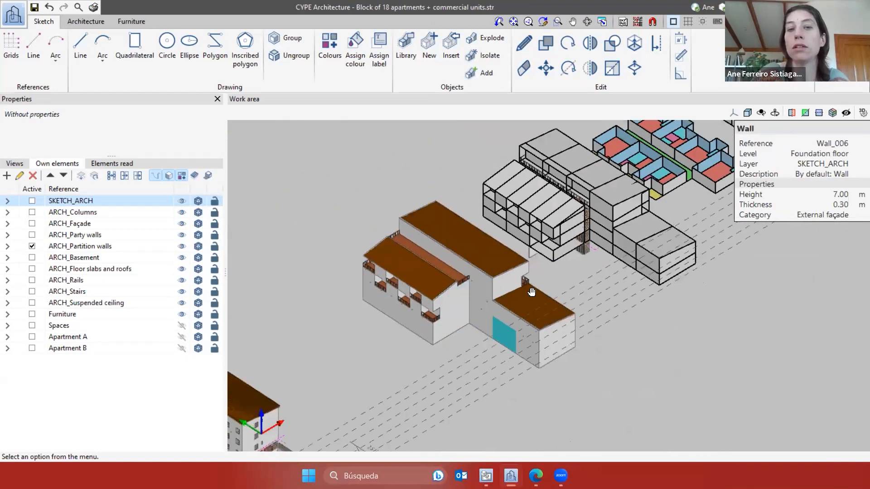
scroll(548, 292, "up", 1)
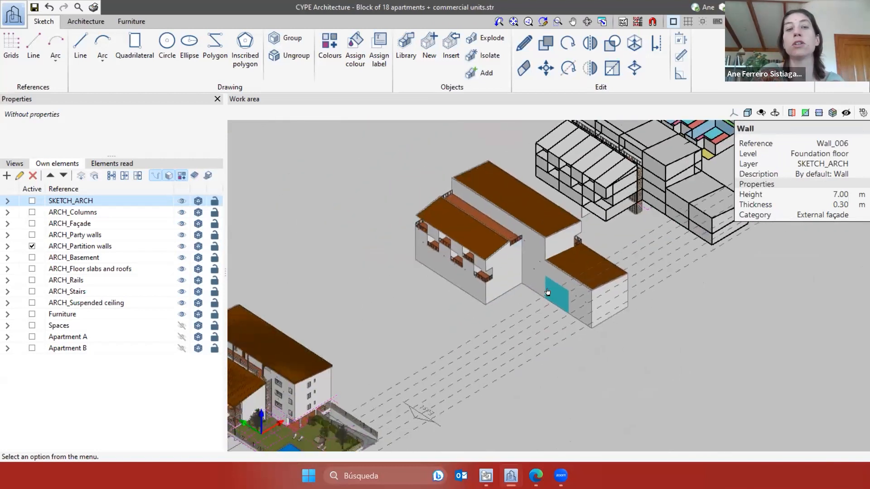
Make the Apartment A and Apartment B layers visible and inspect the two housing modules from both sides
left_click(181, 337)
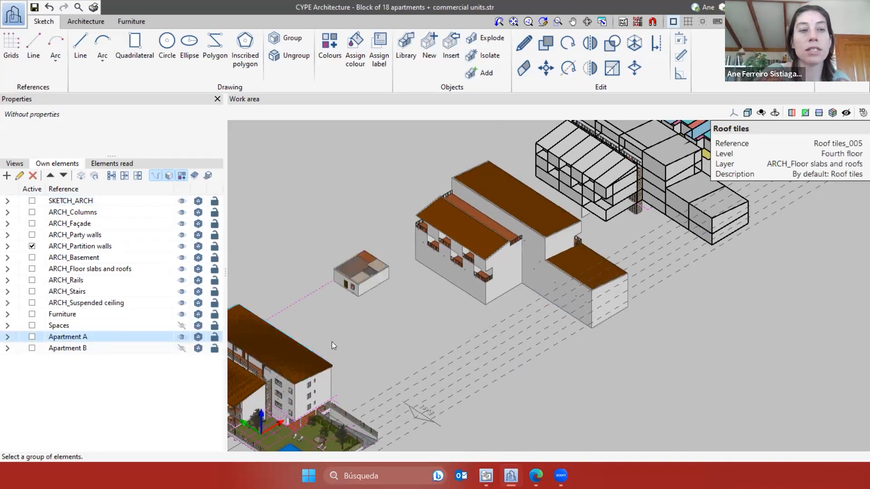
left_click(181, 348)
scroll(426, 311, "up", 3)
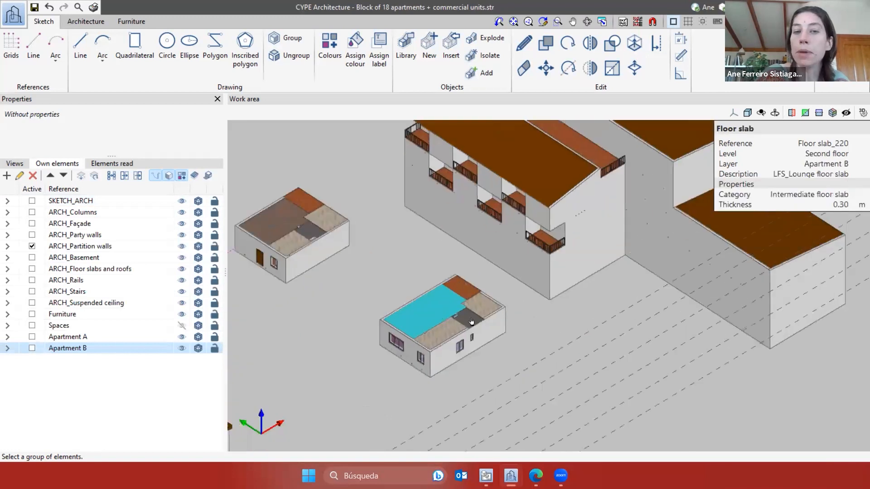
scroll(522, 323, "down", 2)
scroll(469, 339, "up", 1)
scroll(515, 323, "up", 2)
middle_click_drag(600, 325, 530, 313)
scroll(623, 217, "down", 4)
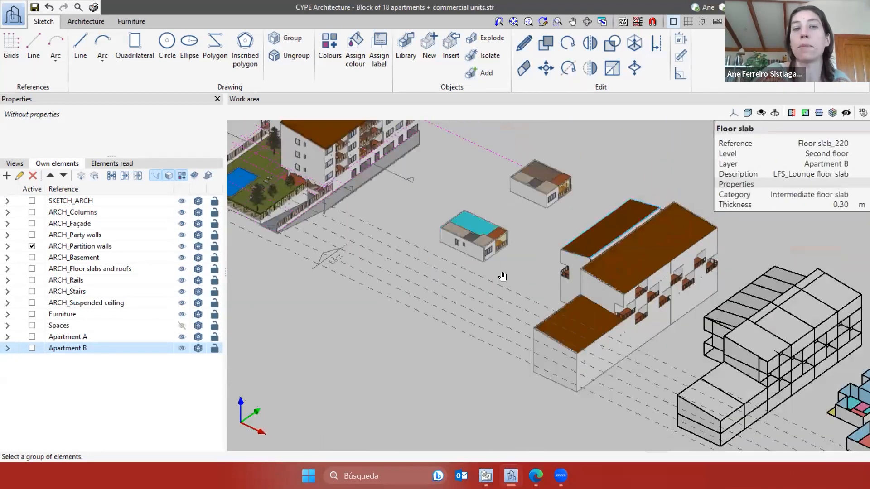
Inspect the detailed apartment building with its façade, balconies, garden and pool
middle_click_drag(501, 276, 548, 342)
scroll(354, 194, "up", 2)
scroll(407, 281, "up", 1)
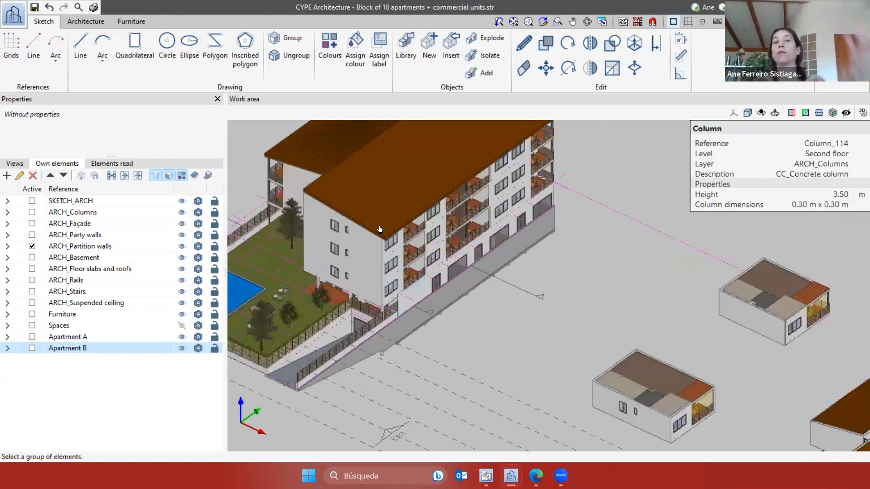
scroll(478, 320, "up", 1)
scroll(478, 319, "down", 2)
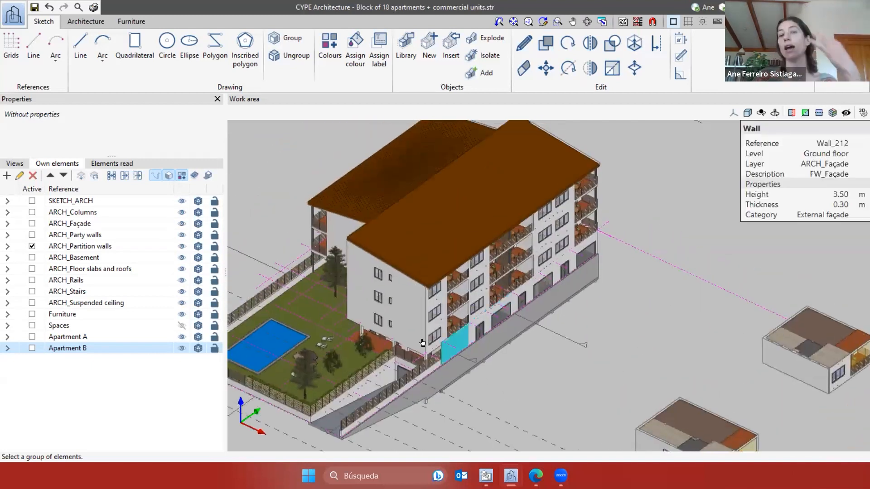
scroll(335, 318, "down", 2)
scroll(453, 324, "down", 1)
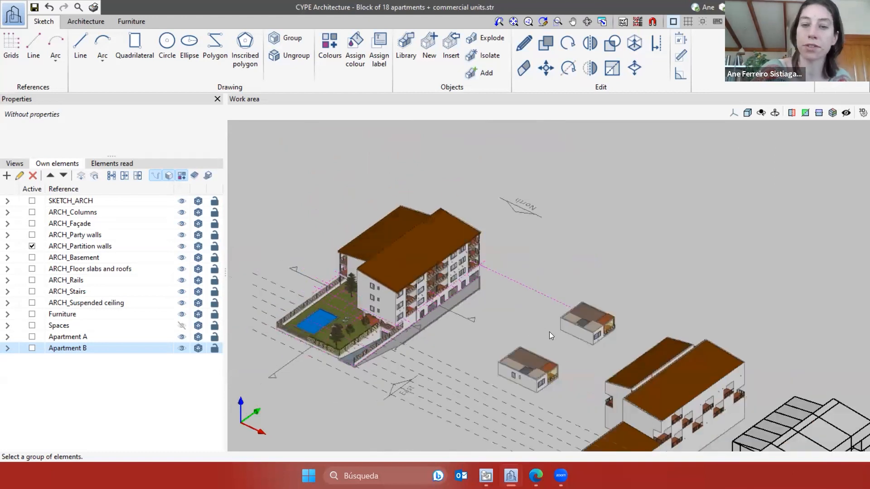
Compare the roofed massing model with the final building and examine the latter's basement ramp, retaining walls and railings
middle_click_drag(582, 379, 610, 296)
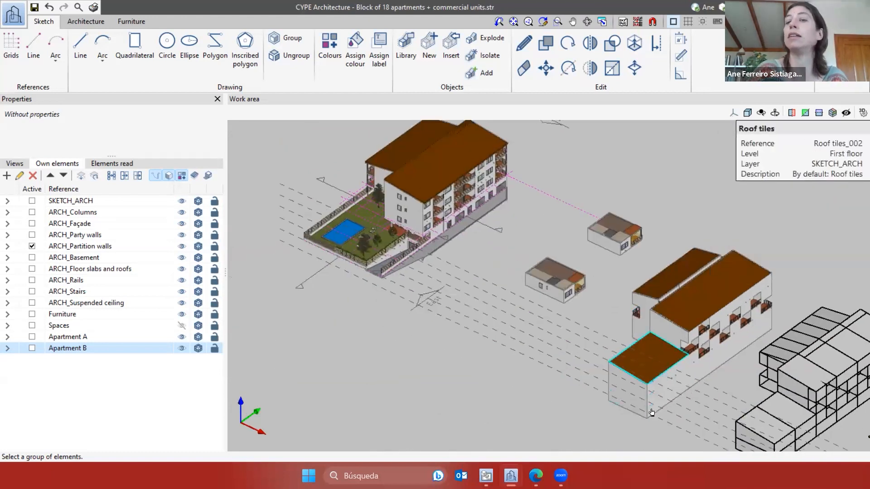
scroll(429, 249, "up", 3)
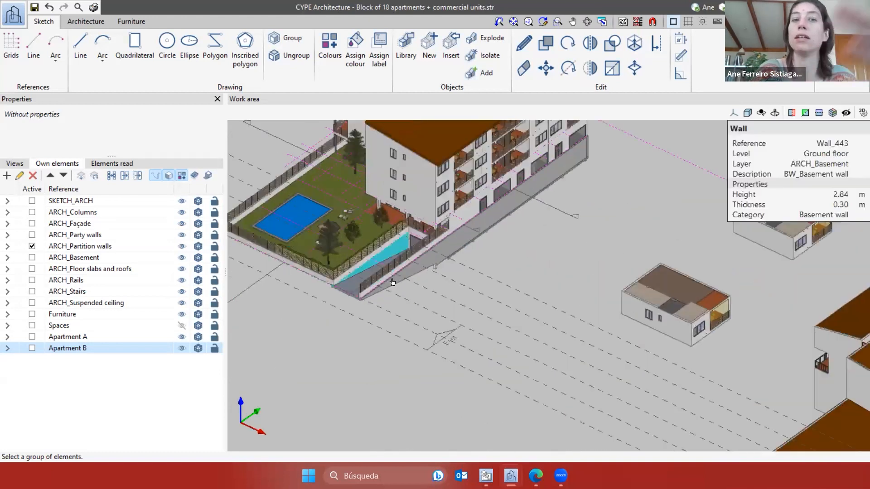
scroll(429, 248, "down", 2)
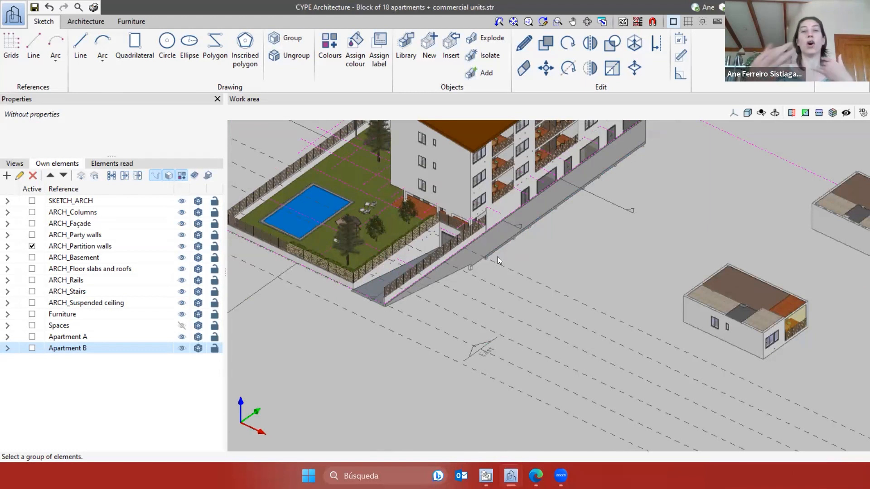
middle_click_drag(418, 290, 472, 340)
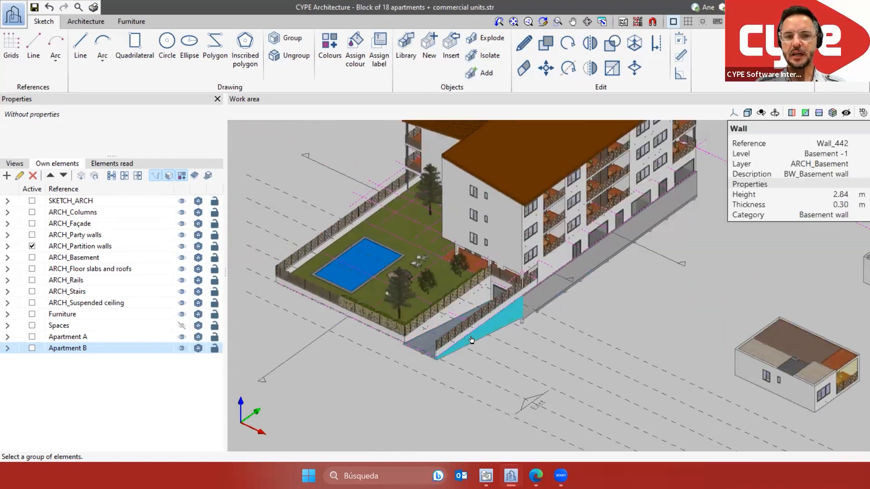
scroll(534, 397, "down", 2)
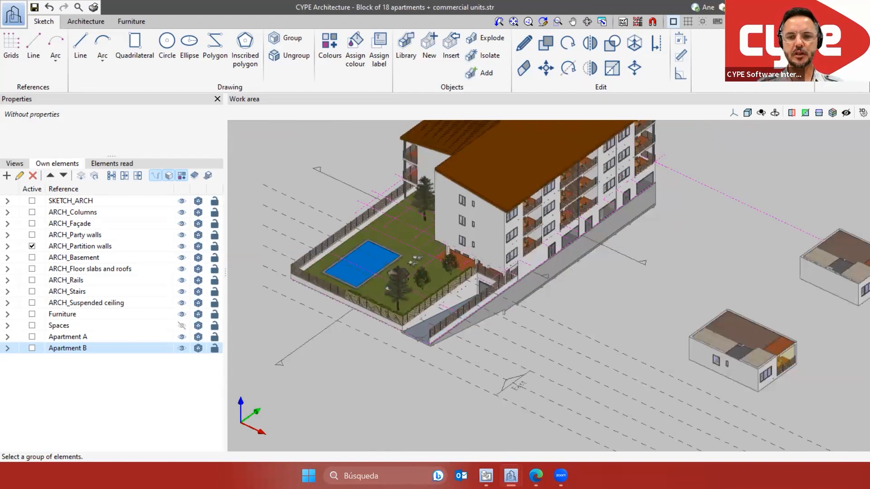
mouse_move(517, 474)
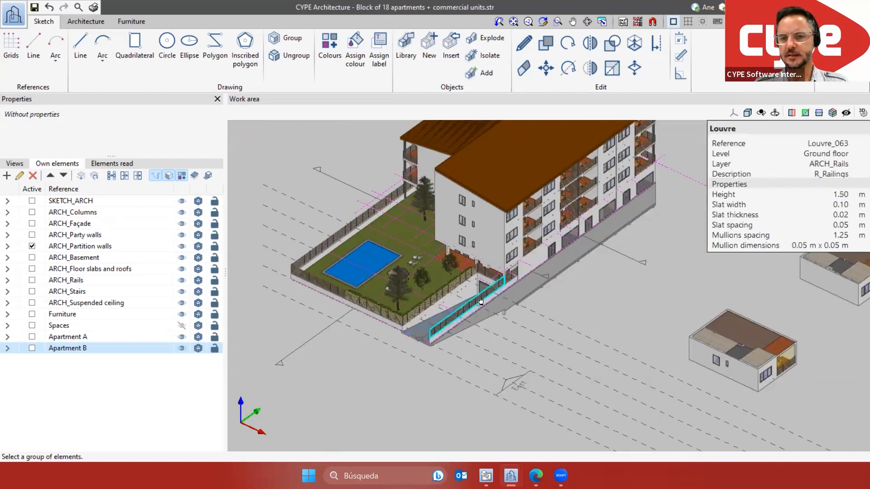
Review the whole row of design stages, from the finished building back to the initial reference grid and floor levels
scroll(584, 316, "down", 3)
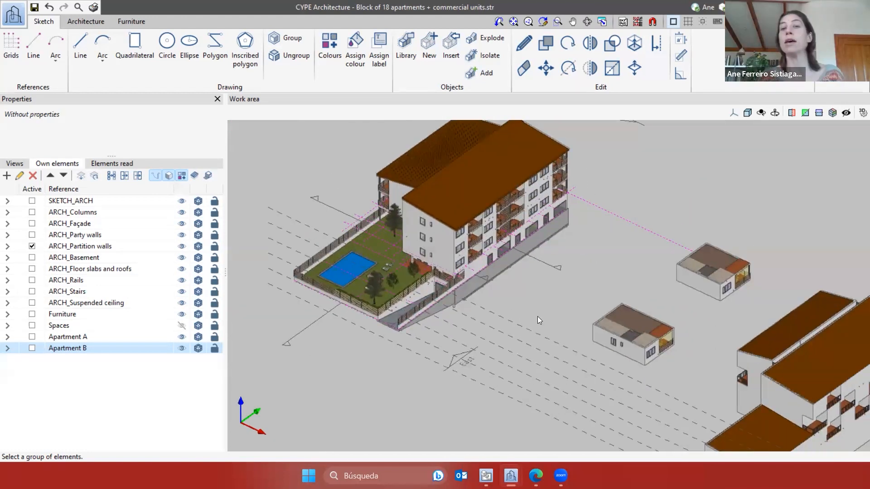
scroll(564, 326, "down", 2)
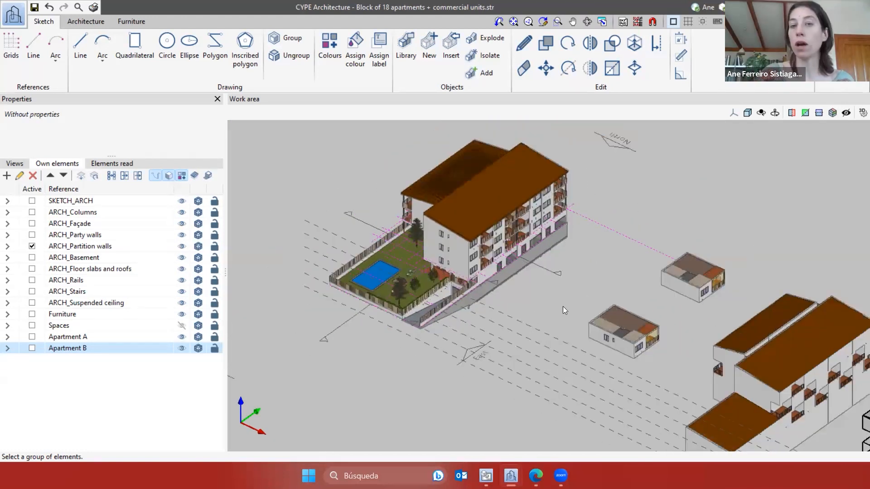
scroll(501, 269, "down", 1)
middle_click_drag(471, 309, 386, 257)
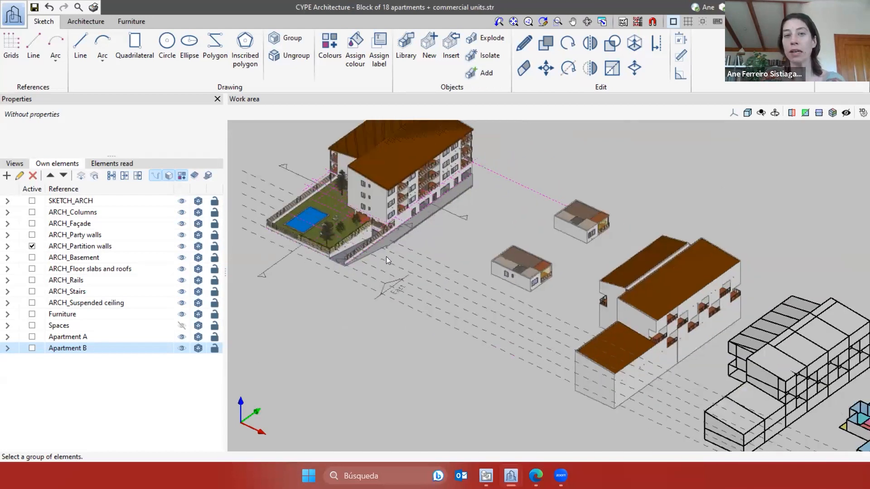
scroll(392, 263, "down", 1)
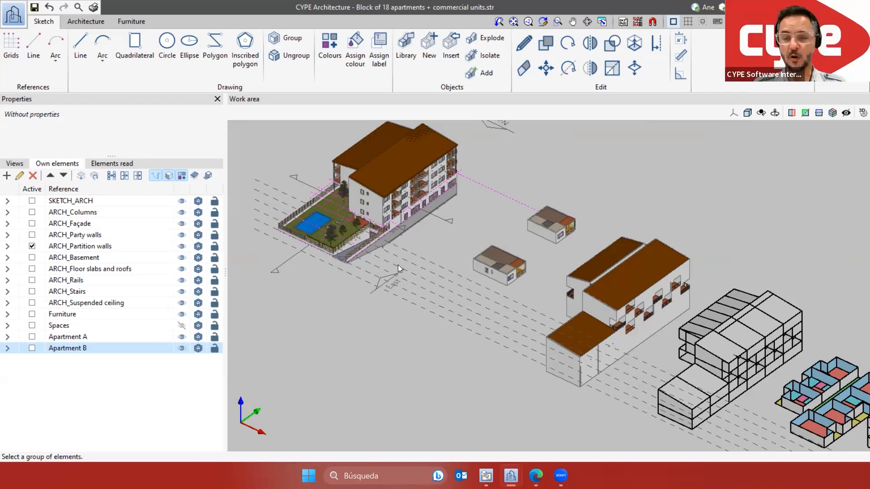
scroll(488, 282, "down", 1)
scroll(488, 282, "down", 3)
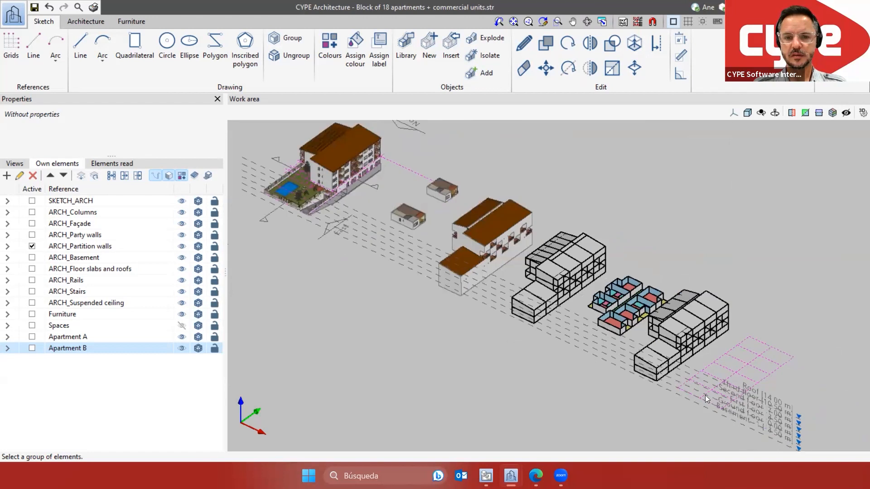
scroll(713, 375, "up", 2)
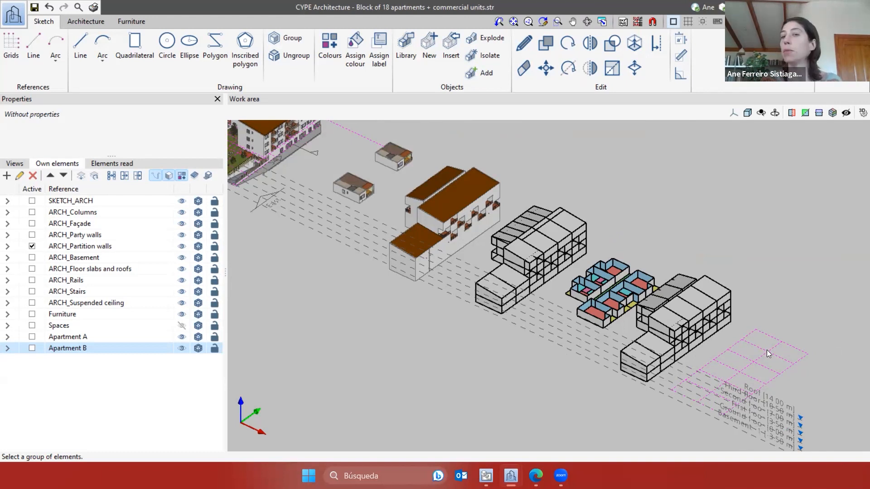
Examine the apartment block's floor plans on the ground, first and second floors, with the two housing modules beside them
middle_click_drag(500, 309, 616, 406)
scroll(389, 257, "up", 2)
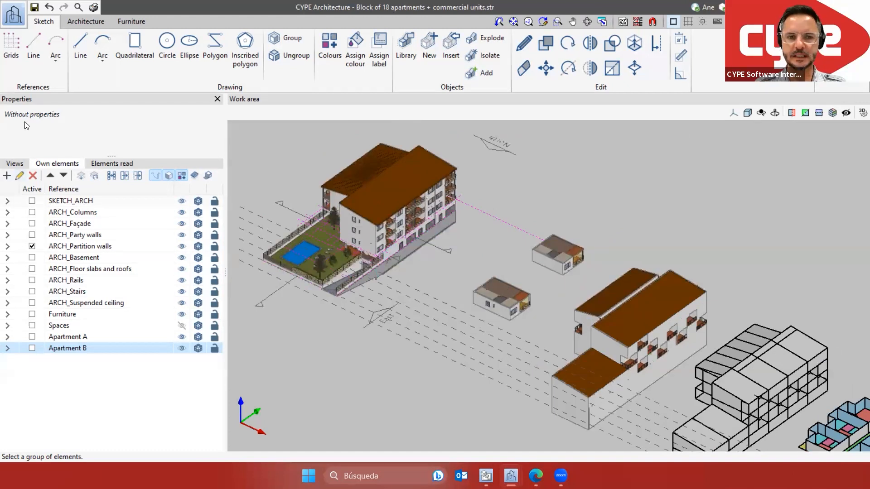
left_click(14, 164)
left_click(67, 245)
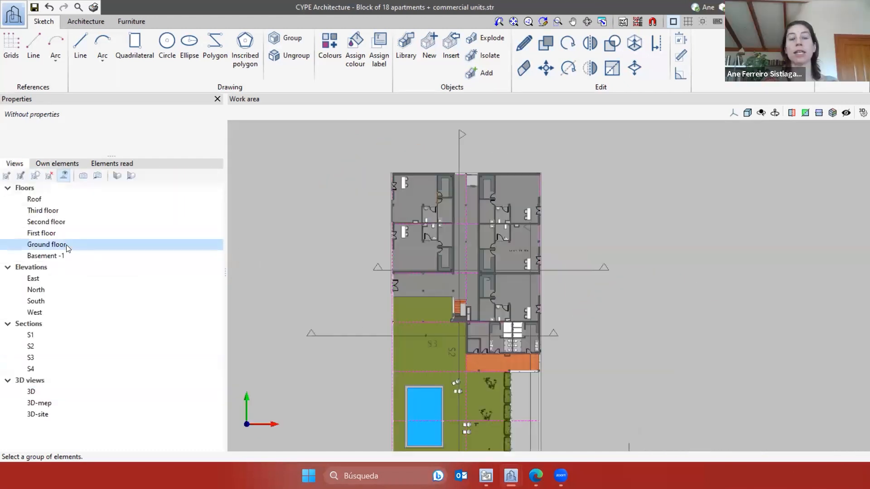
left_click(76, 234)
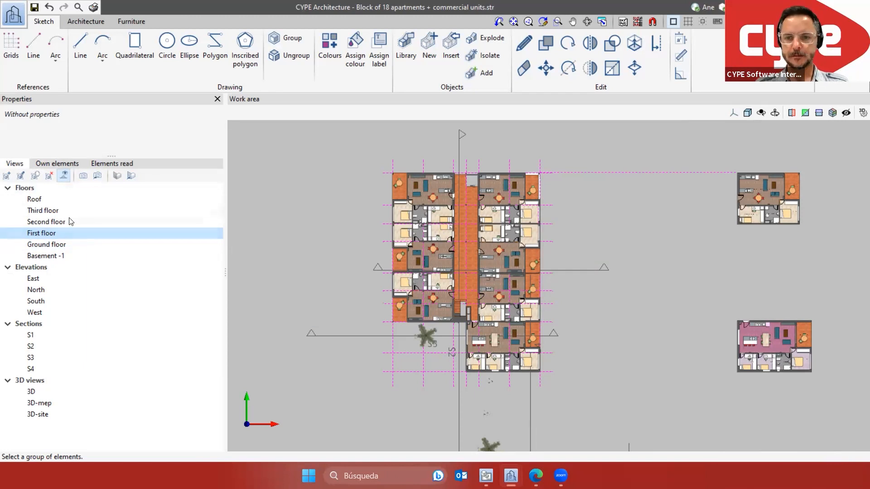
left_click(71, 220)
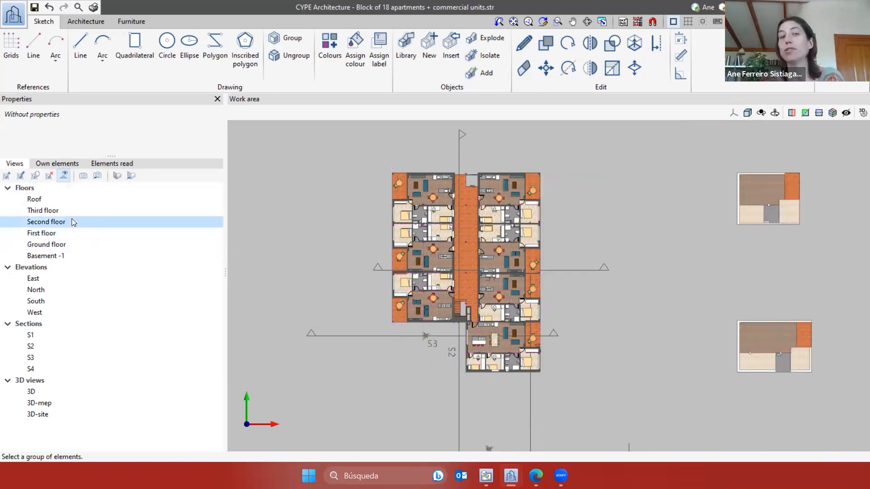
left_click(66, 229)
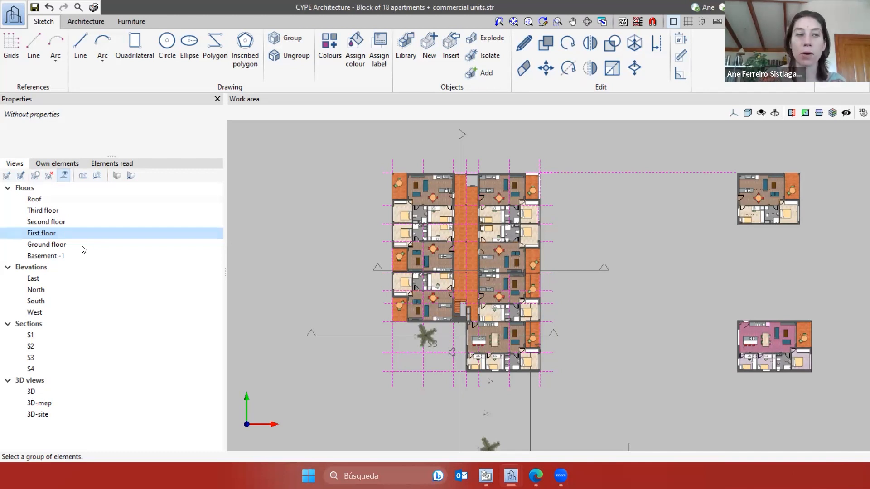
scroll(345, 283, "down", 4)
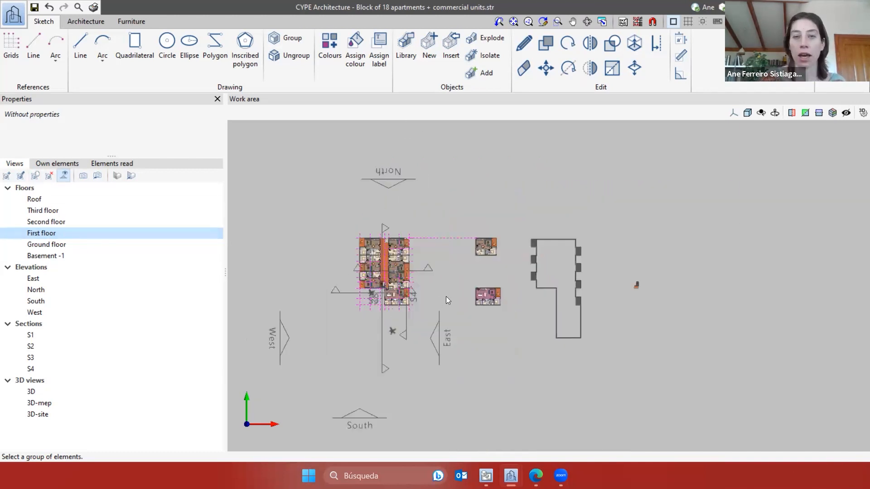
Return to the 3D view of the design stages and display the Architecture tools
left_click(60, 389)
scroll(283, 309, "down", 2)
middle_click_drag(551, 355, 494, 286)
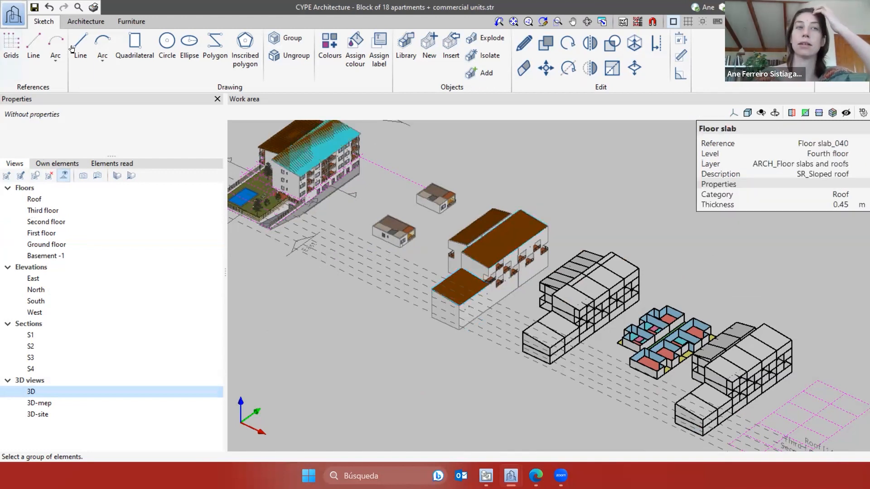
left_click(96, 26)
middle_click_drag(475, 306, 521, 306)
Switch to the Webbinar.str project and hide all models read from BIMserver.center
mouse_move(511, 476)
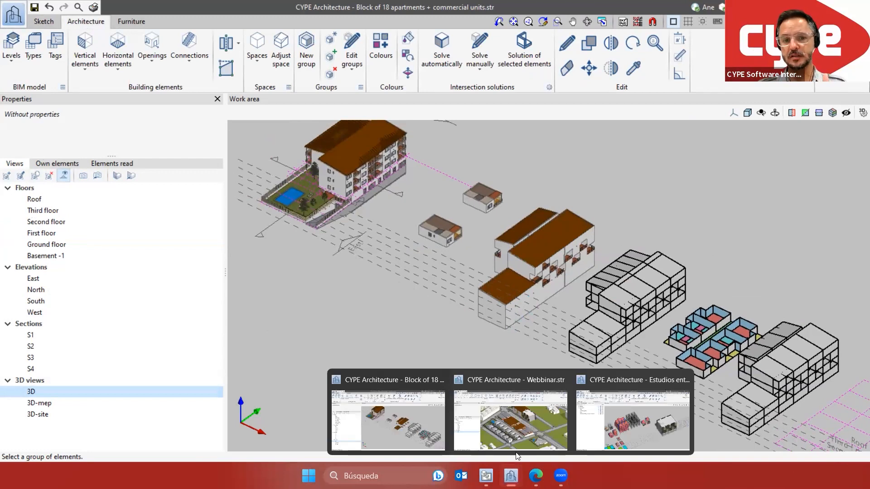
left_click(520, 437)
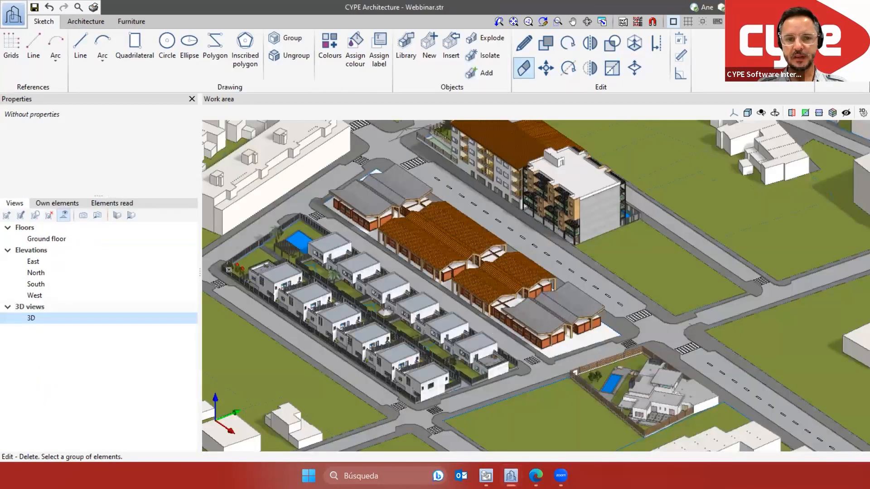
left_click(68, 203)
left_click(98, 202)
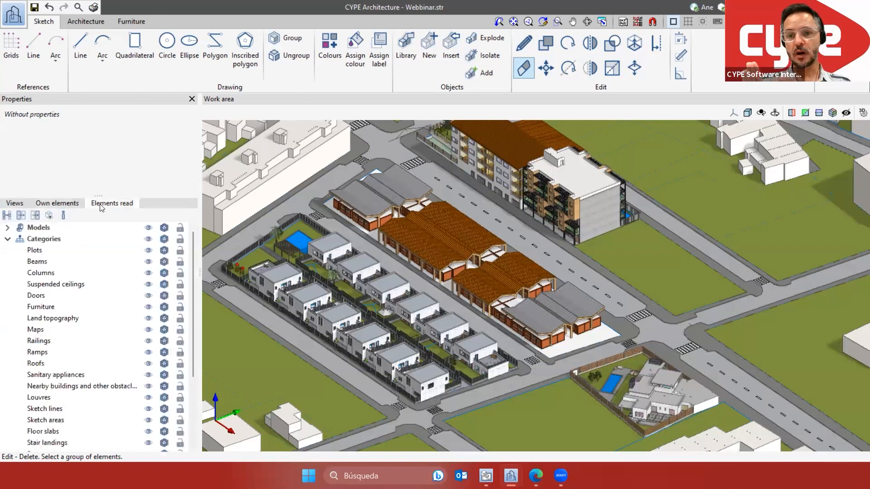
left_click(148, 228)
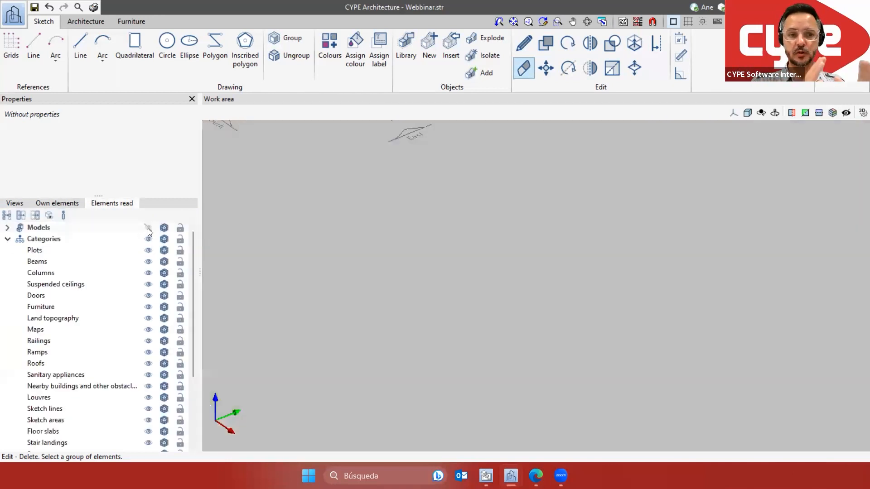
left_click(147, 228)
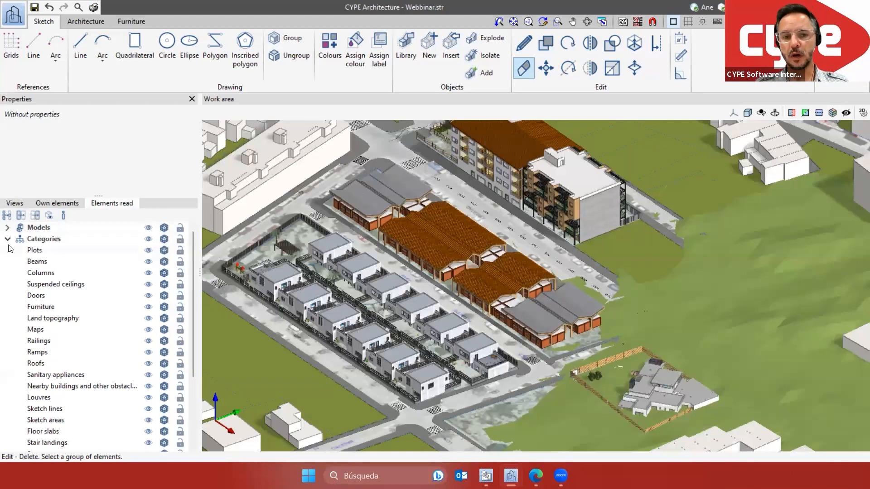
left_click(148, 228)
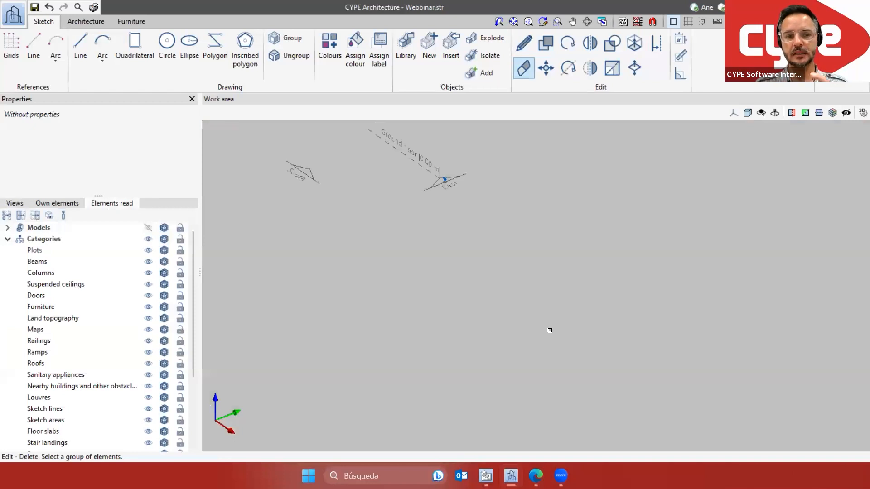
Change to a plan view of the ground floor level from its level marker
middle_click_drag(512, 332, 497, 350)
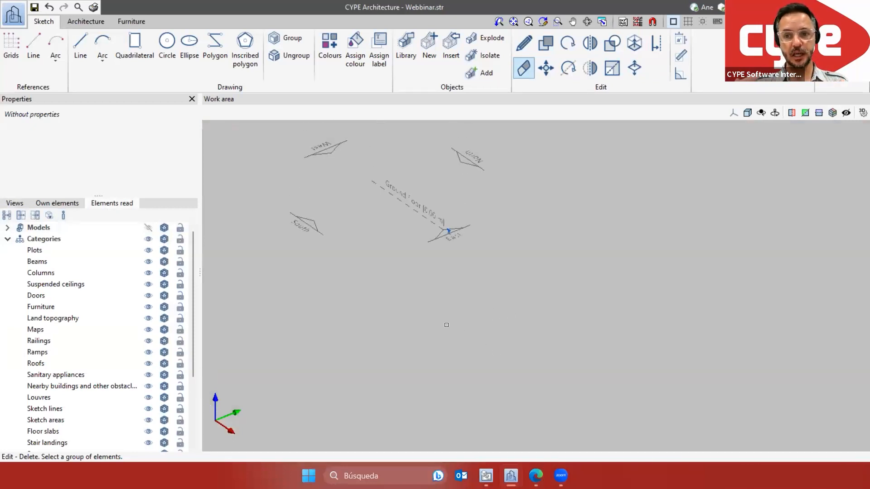
left_click(449, 232)
scroll(632, 300, "up", 1)
scroll(495, 291, "down", 3)
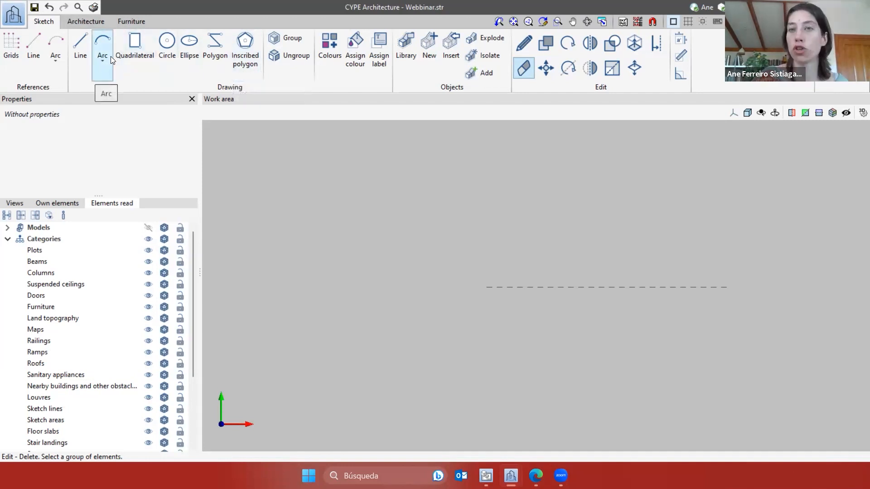
Review the Architecture tools for vertical elements, horizontal elements and openings, expanding each set to show the tool names
left_click(91, 19)
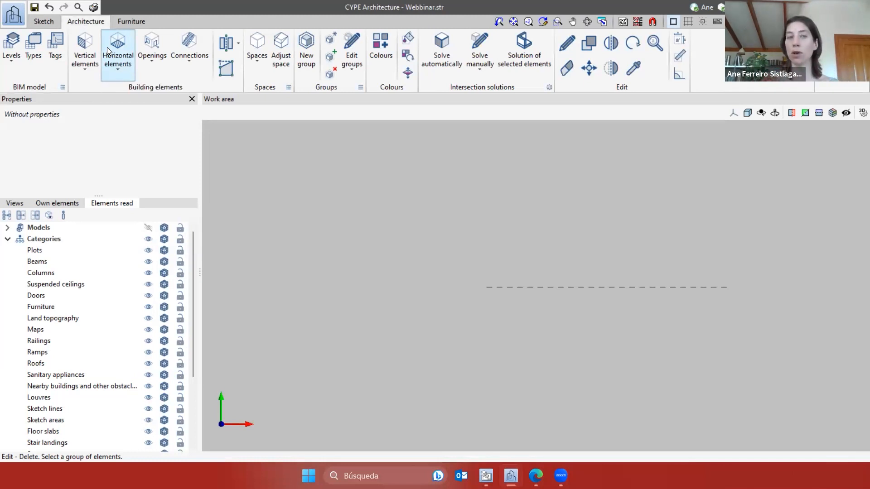
left_click(85, 64)
left_click(207, 128)
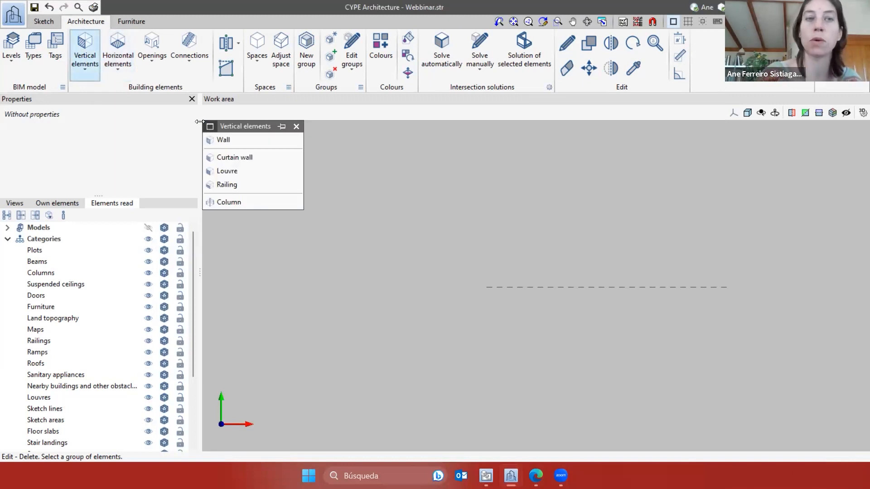
left_click(115, 59)
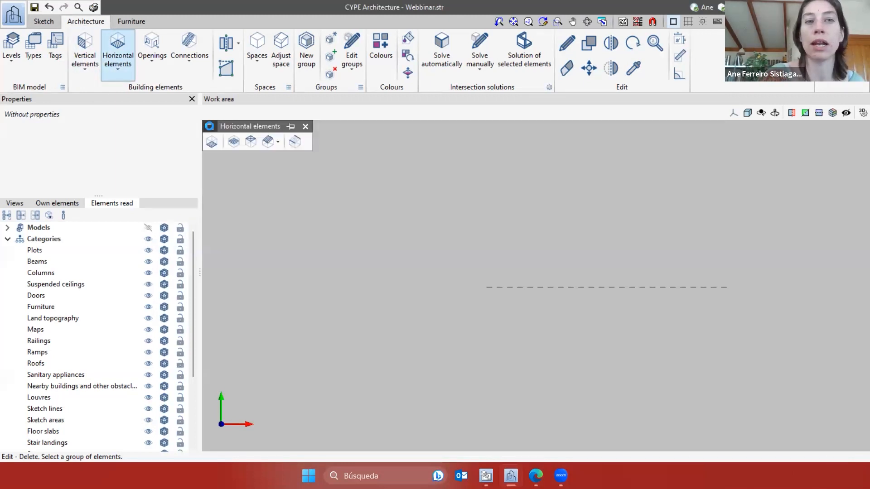
left_click(210, 127)
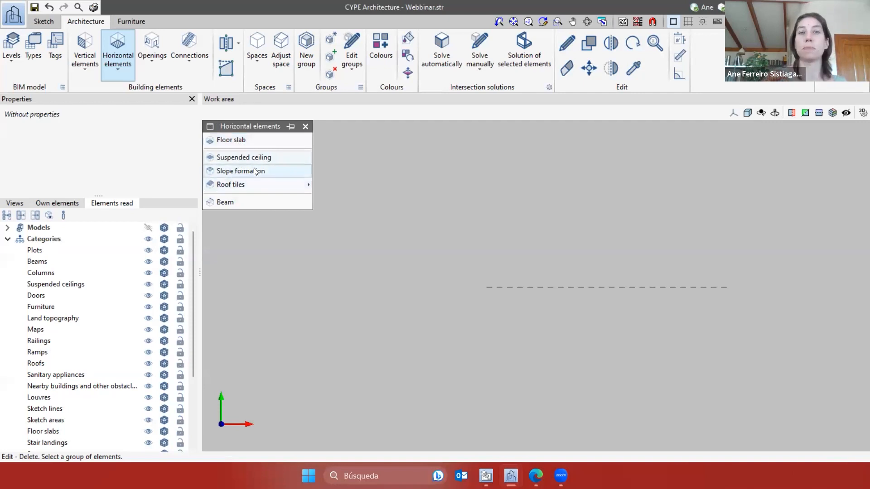
left_click(158, 73)
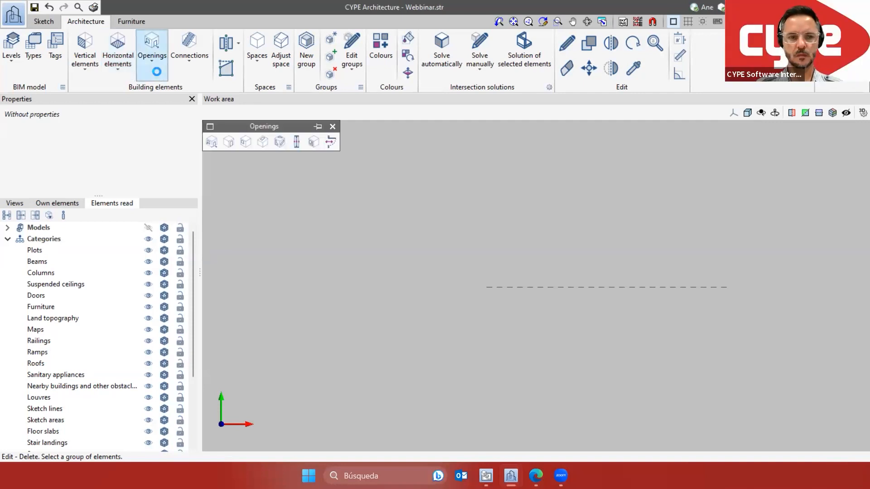
left_click(209, 125)
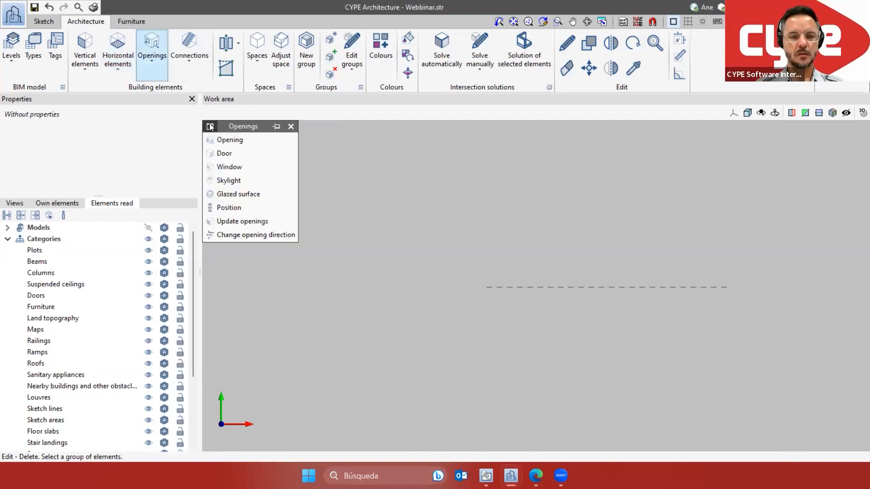
List the Connections tools by name, and dock the Connections and Horizontal elements tool sets above the work area
left_click(190, 44)
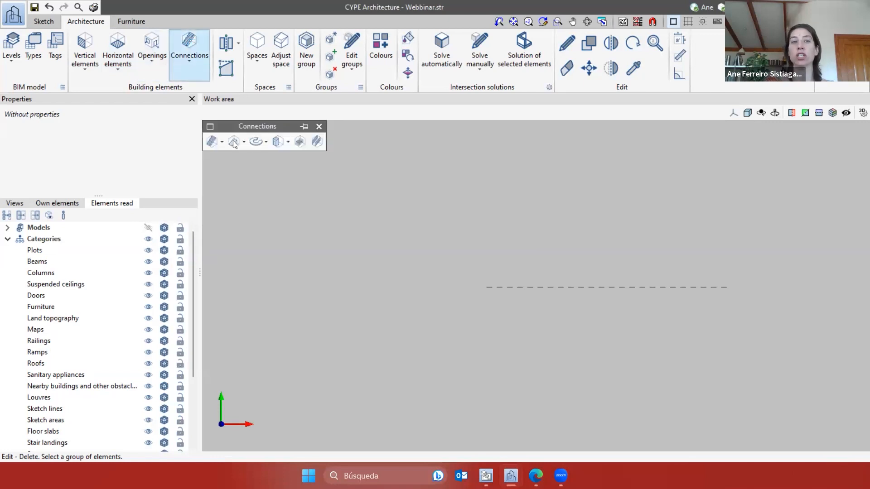
left_click(211, 127)
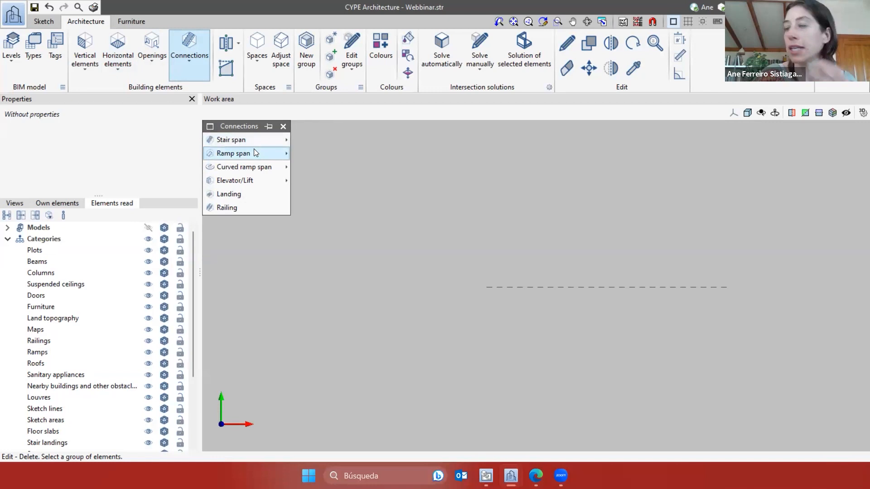
left_click(210, 126)
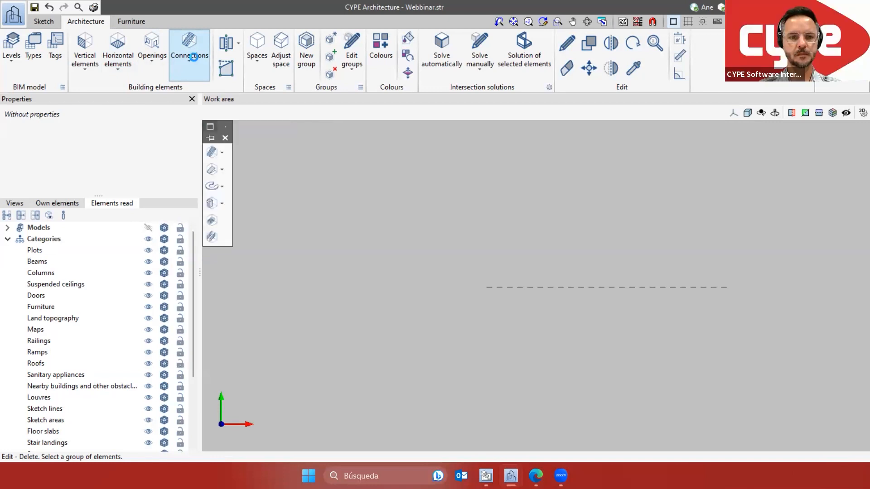
left_click(211, 127)
left_click_drag(240, 123, 233, 118)
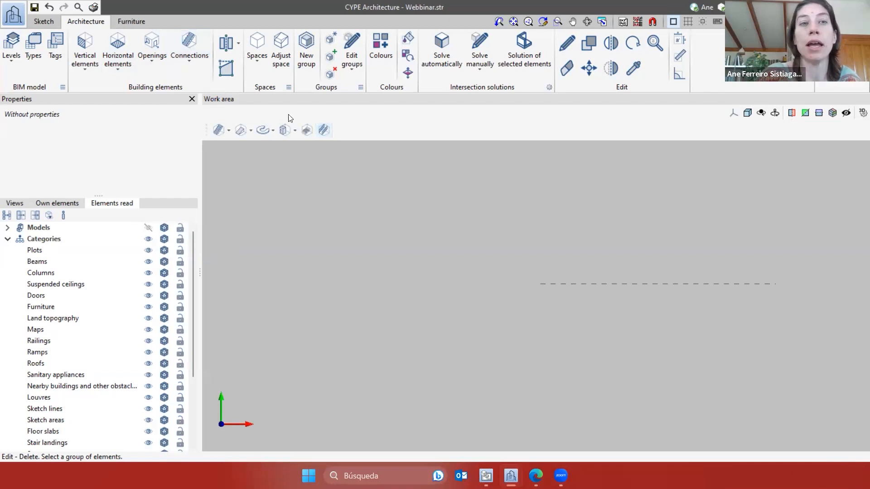
left_click(114, 61)
left_click_drag(234, 128, 326, 135)
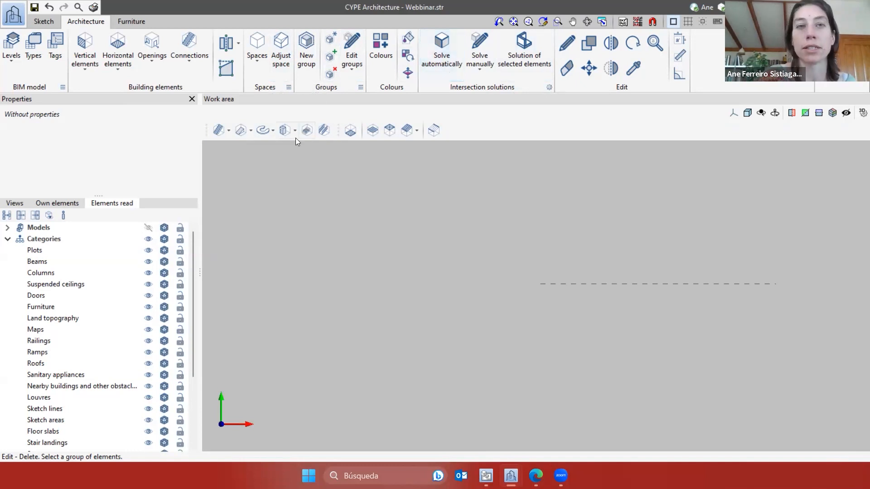
Review the Furniture and Sketch tools, then the project's views, own layers and read elements, enlarging the project tree slightly
left_click(131, 22)
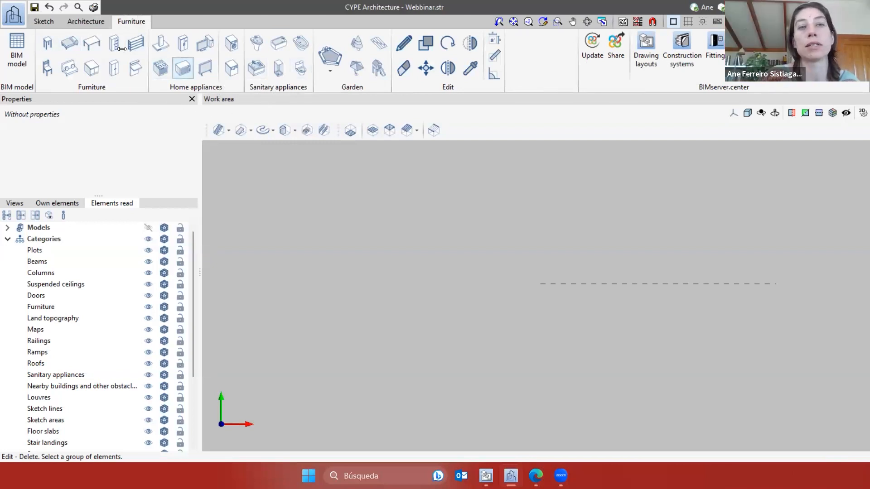
left_click(44, 21)
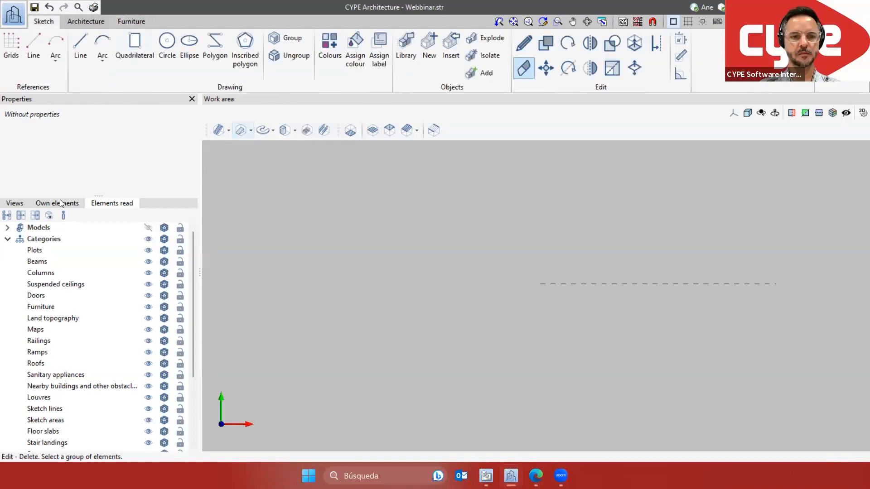
left_click_drag(99, 195, 101, 176)
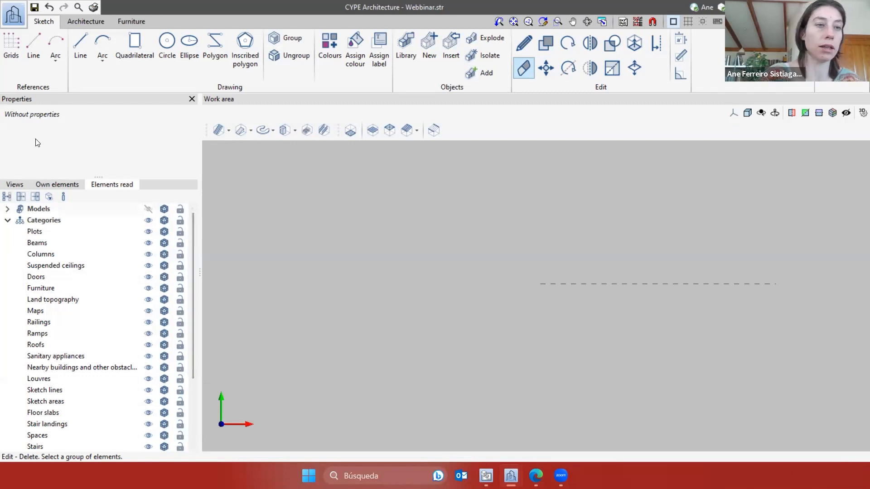
left_click(14, 185)
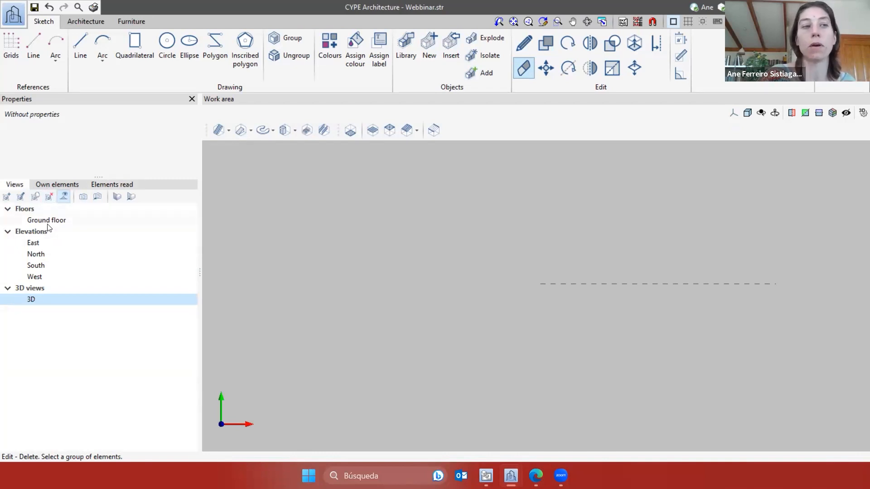
left_click(52, 186)
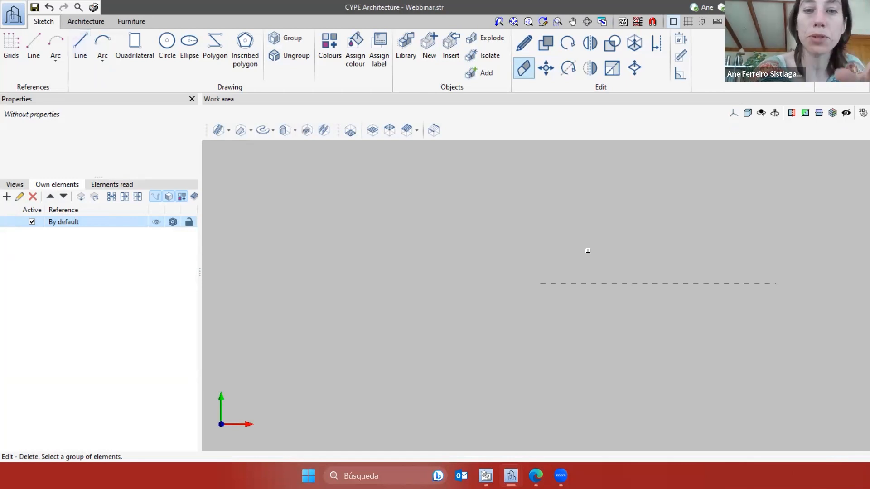
left_click(112, 186)
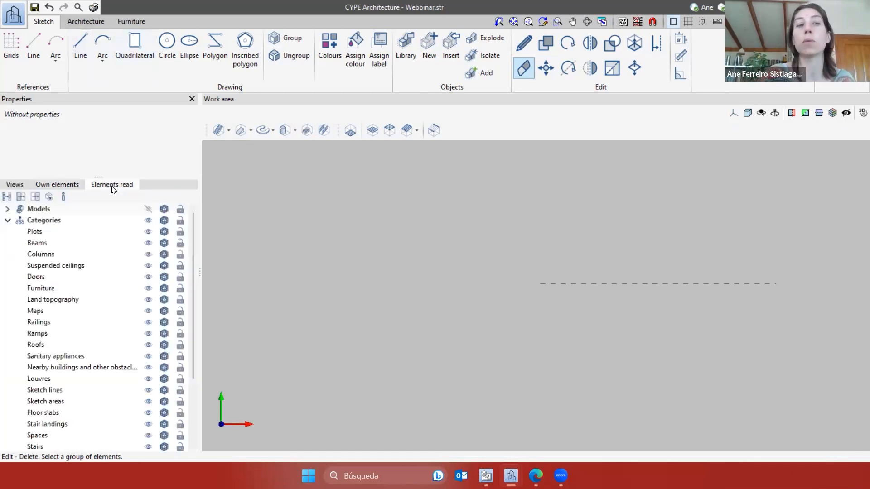
Show the read models, inspect the urban site and its buildings from above, and hide the models again
left_click(148, 209)
scroll(545, 276, "down", 5)
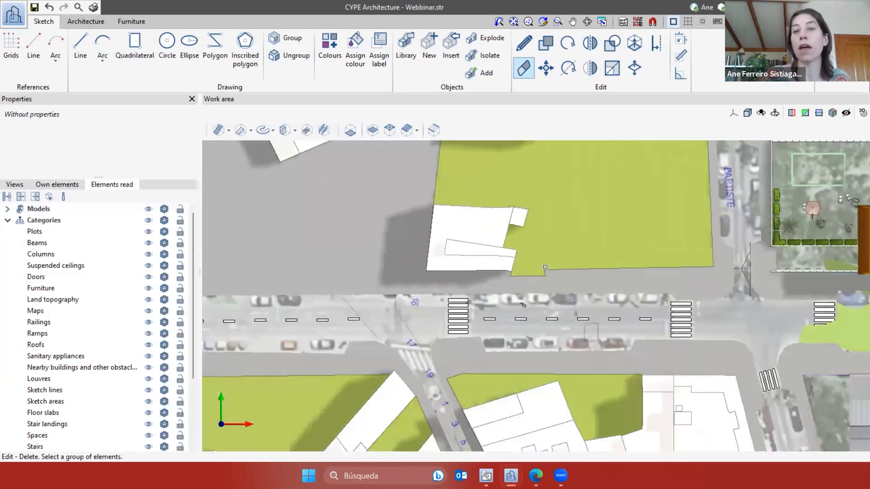
middle_click_drag(545, 268, 466, 311)
scroll(466, 311, "down", 4)
middle_click_drag(636, 314, 404, 328)
middle_click_drag(518, 307, 510, 216)
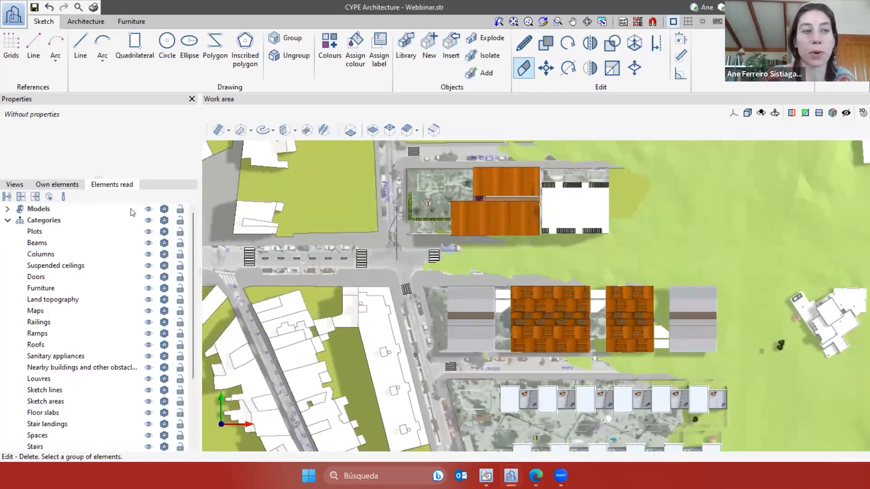
left_click(148, 209)
middle_click_drag(355, 200, 559, 227)
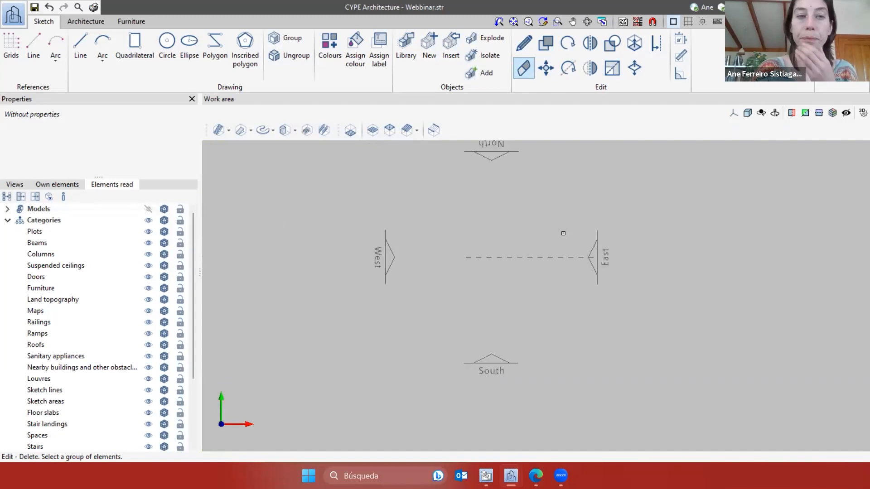
Review the project tree's views, own elements and elements read, ending on the views list
scroll(504, 213, "up", 1)
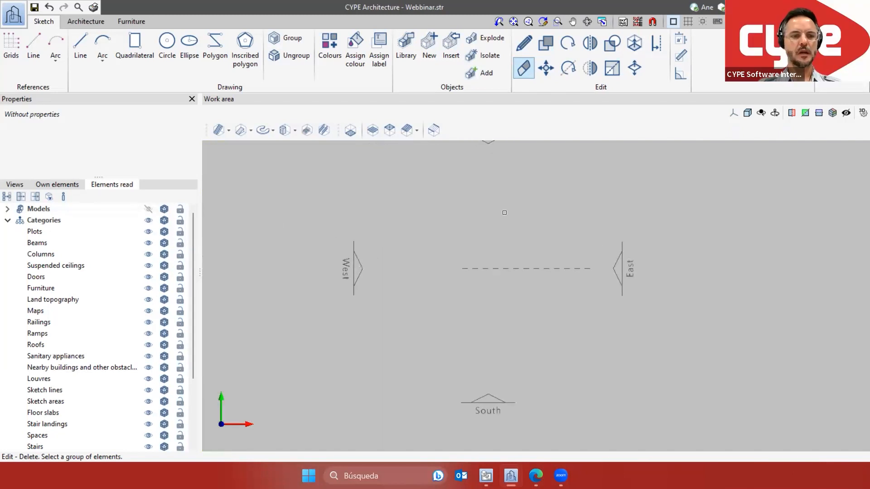
left_click(18, 185)
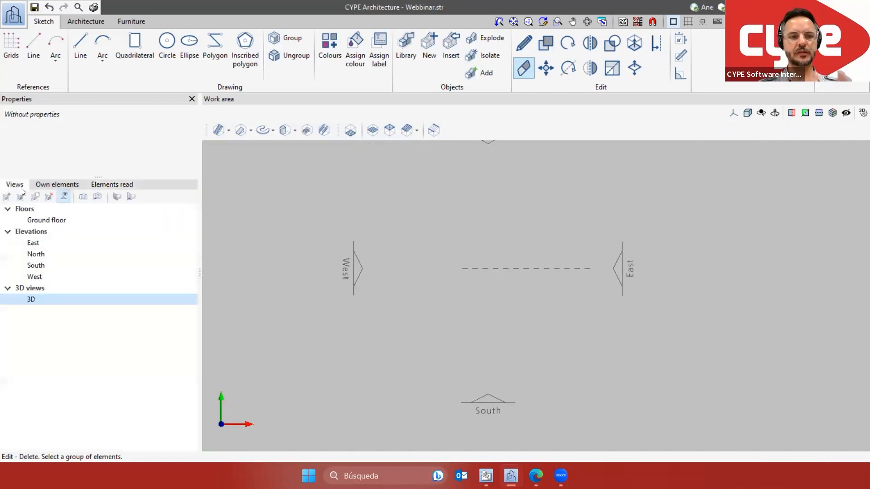
left_click(47, 186)
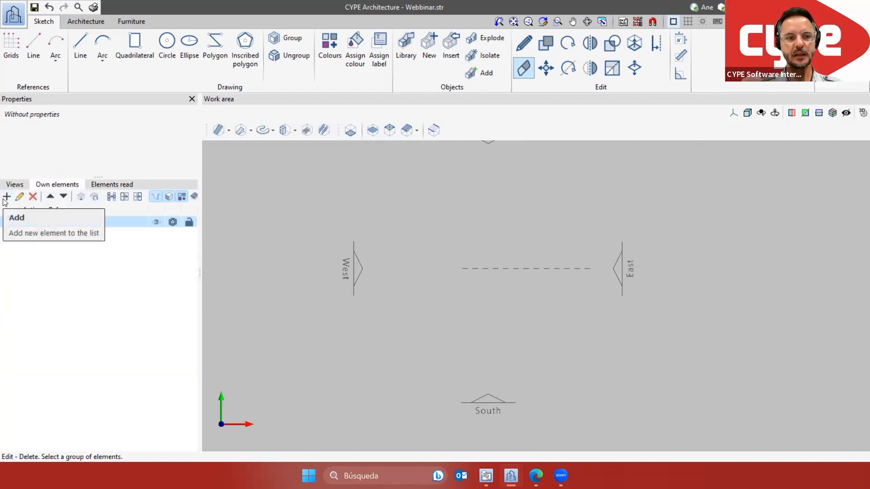
left_click(120, 182)
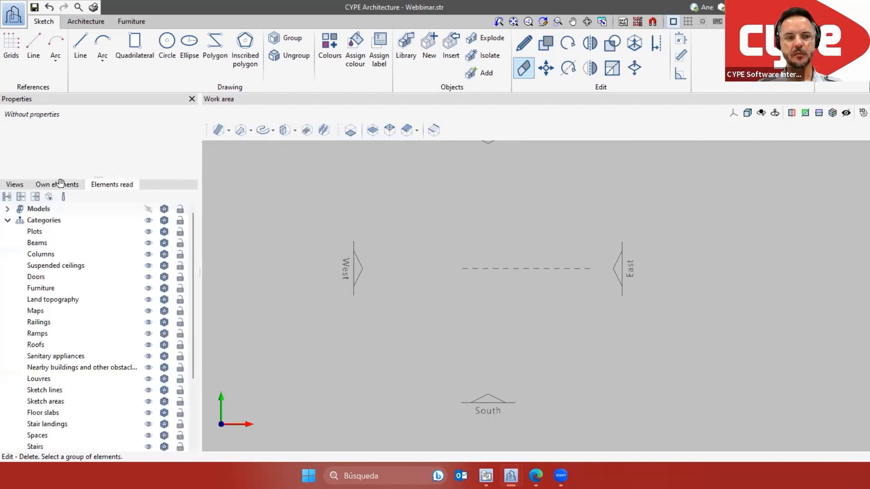
left_click(61, 185)
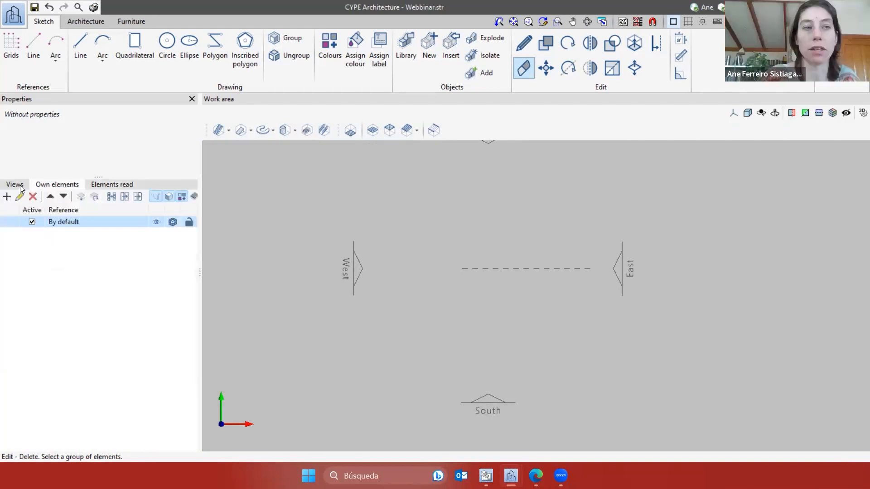
left_click(15, 185)
scroll(530, 276, "up", 1)
middle_click_drag(503, 244, 509, 264)
scroll(503, 267, "down", 1)
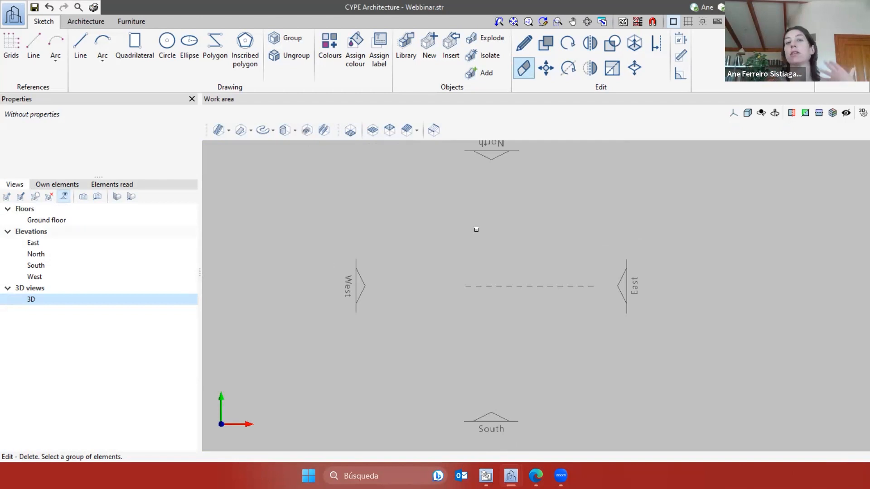
Display the grid and draw a 7 by 5 m quadrilateral with one corner at the origin
left_click(125, 67)
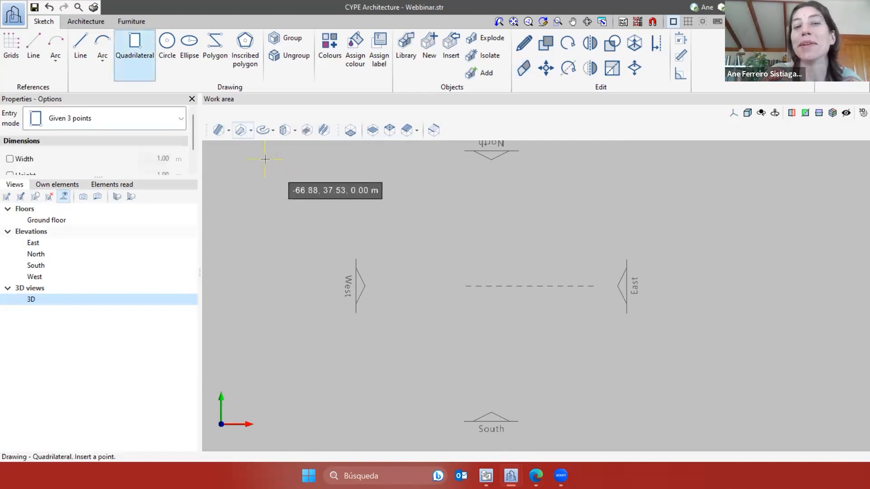
left_click(689, 23)
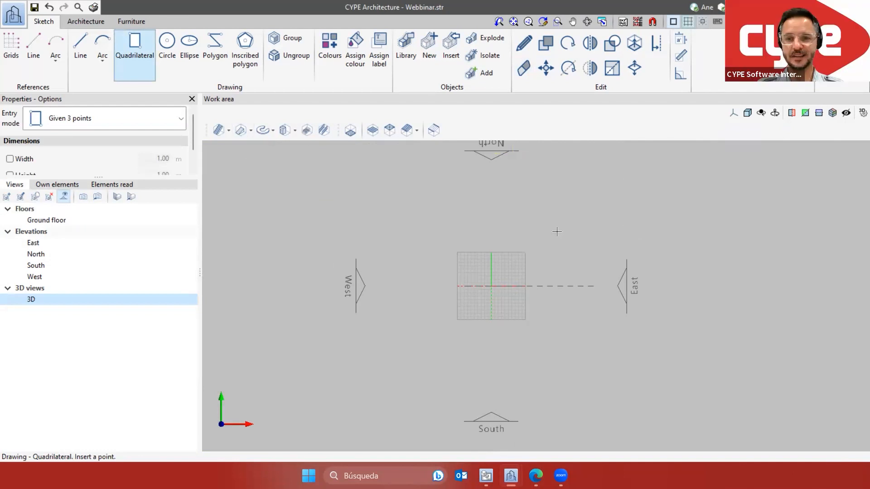
scroll(487, 276, "up", 3)
scroll(475, 299, "up", 2)
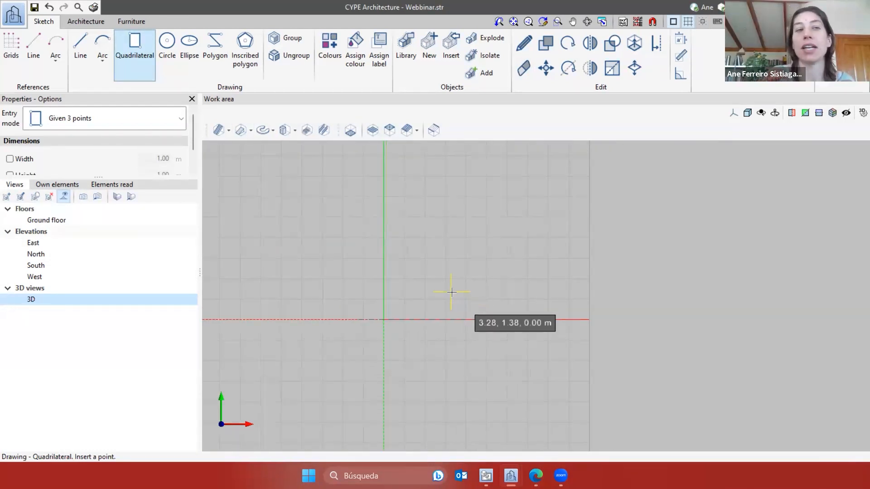
left_click(487, 320)
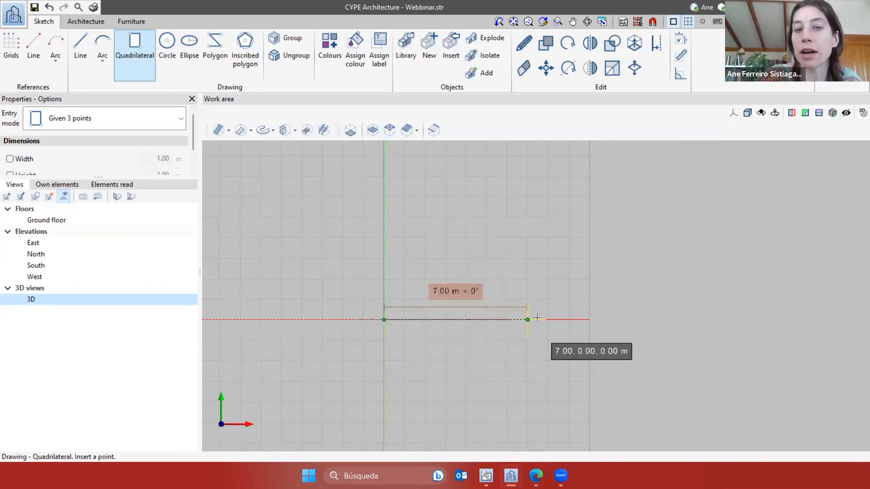
left_click(534, 319)
left_click(490, 335)
scroll(489, 336, "down", 3)
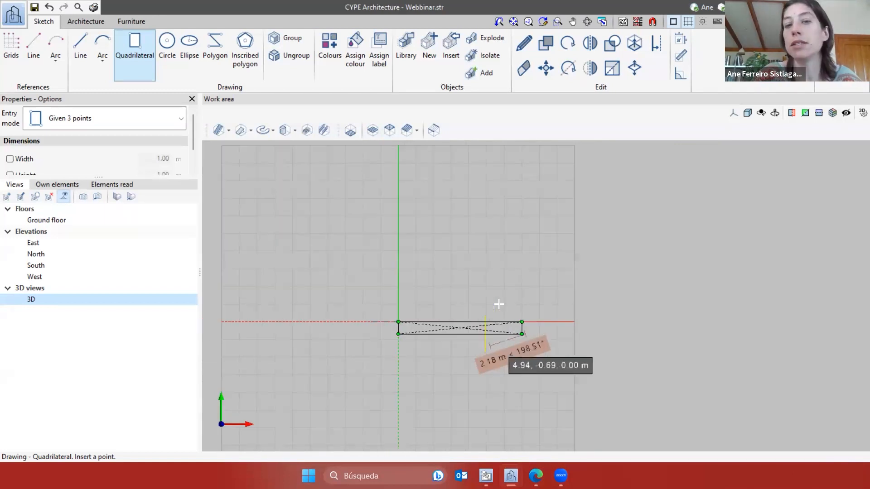
left_click(514, 259)
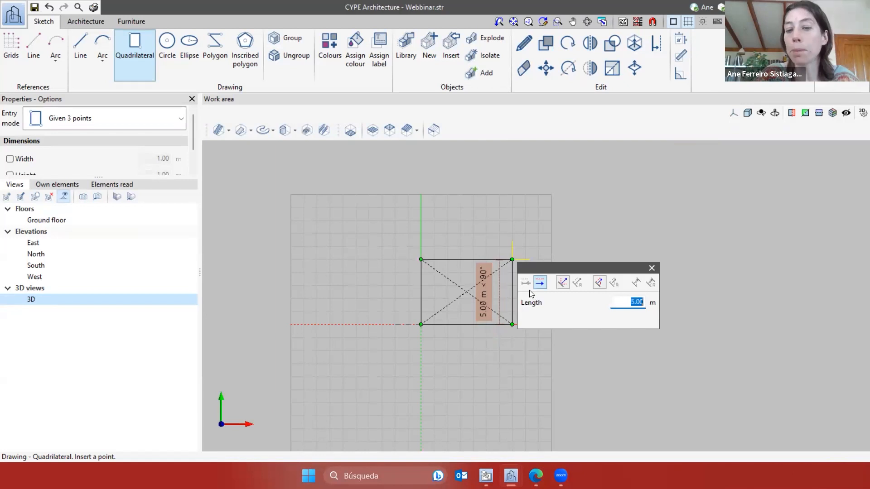
key("Return")
Draw a 5 by 5 m and a 2 by 5 m quadrilateral side by side along the first one's north edge
scroll(460, 241, "up", 2)
left_click(410, 268)
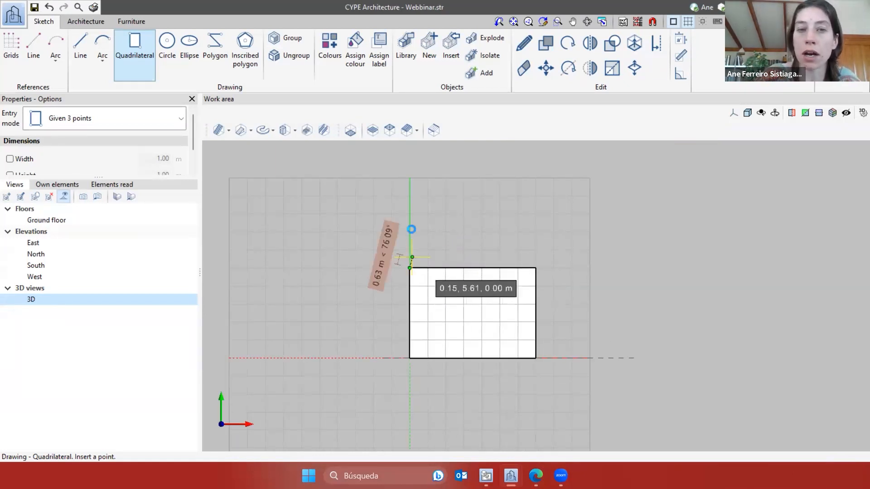
left_click(487, 187)
key("Return")
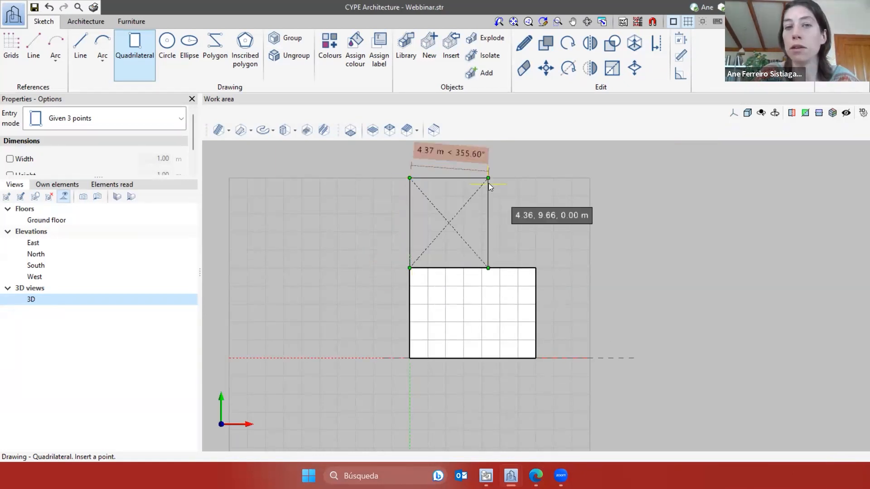
left_click(499, 181)
key("Return")
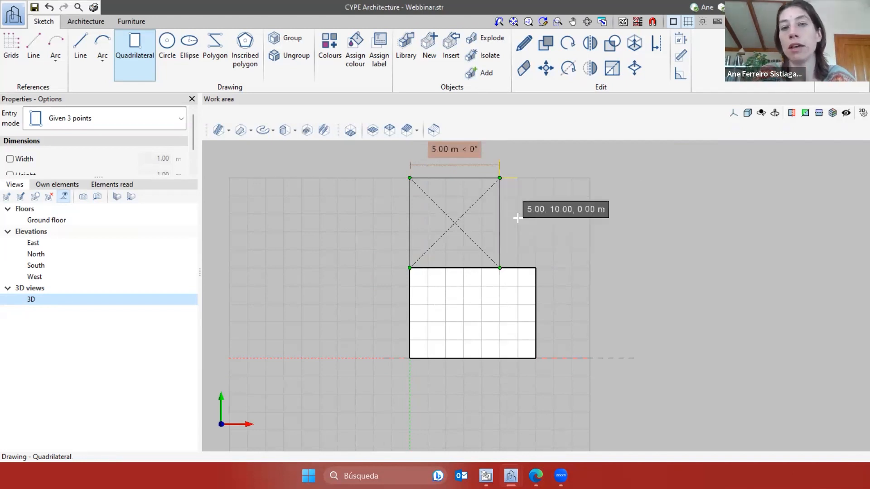
left_click(500, 177)
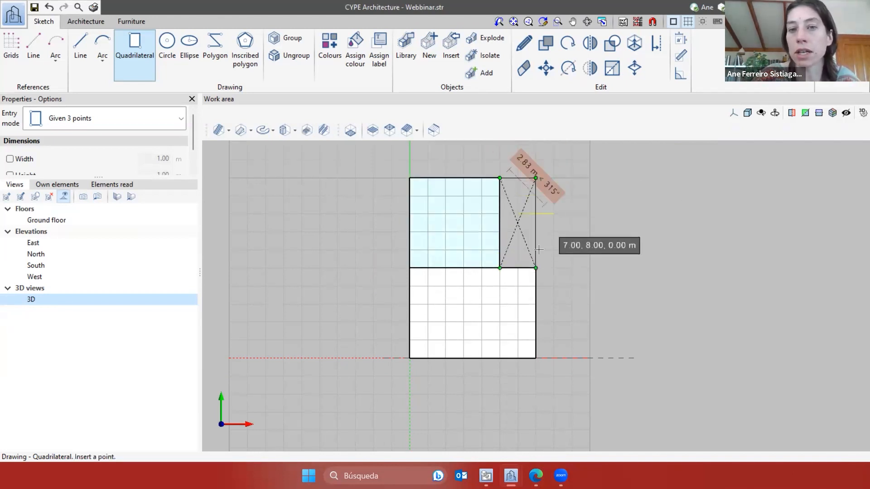
left_click(538, 251)
key("Return")
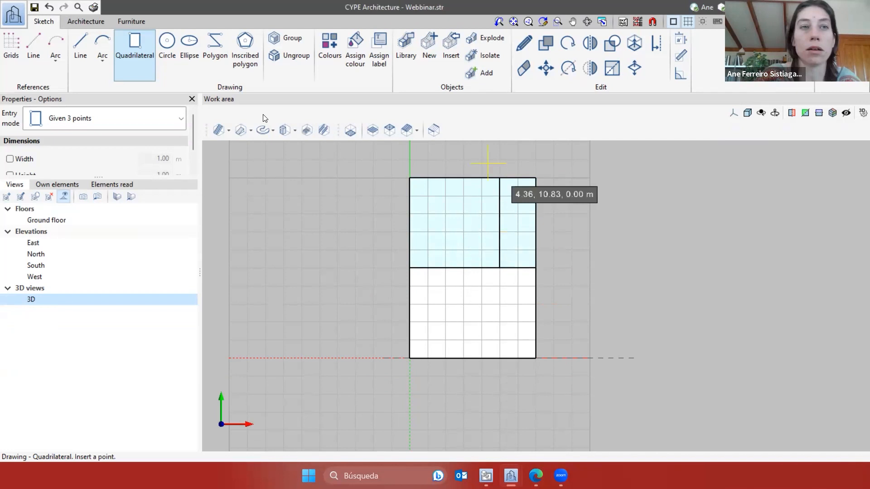
Draw a polyline from the plan's northeast corner, 6 m east and about 8.35 m south
left_click(80, 49)
left_click(536, 178)
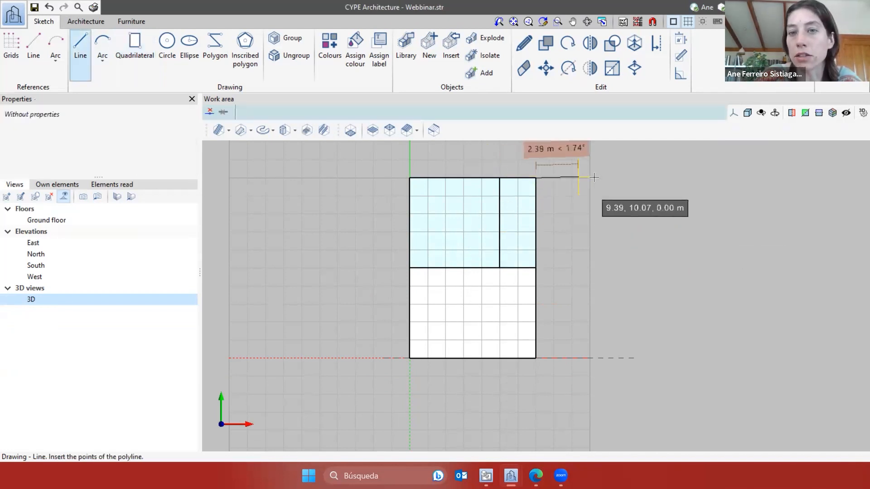
left_click(621, 181)
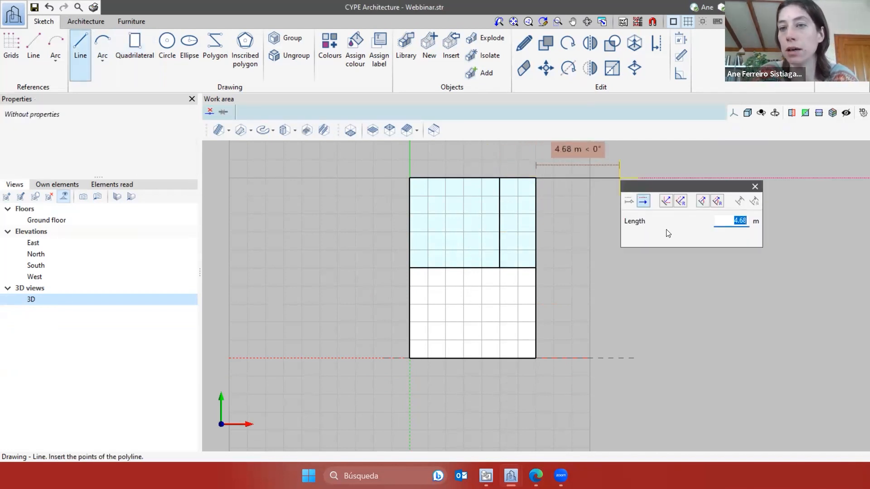
type("6")
key("Return")
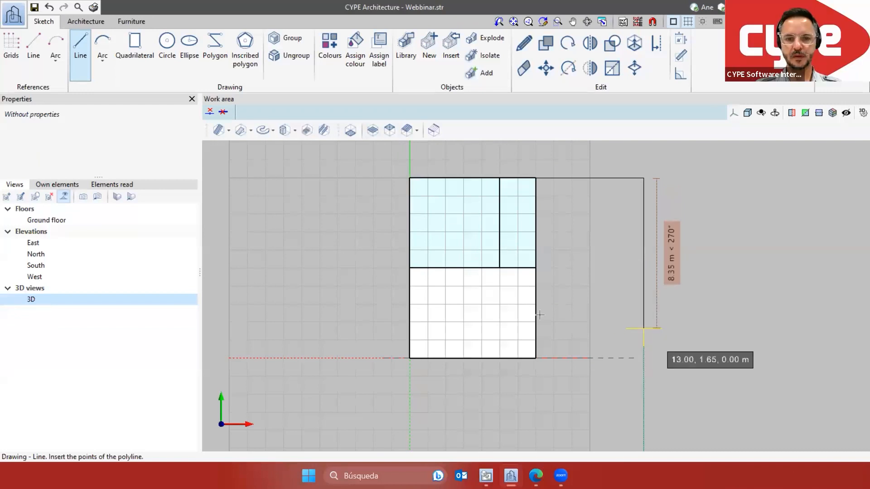
left_click(644, 328)
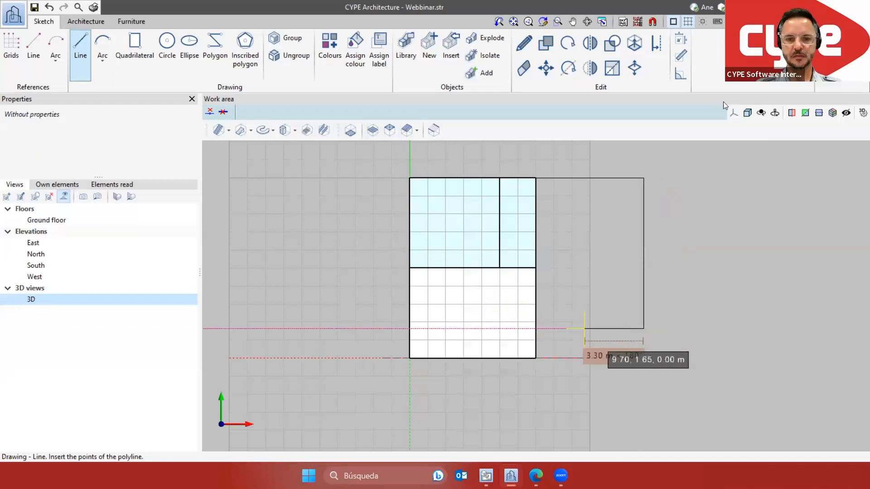
Enable the Perpendicular snap and tracking, and close the polyline onto the first quadrilateral's east edge
left_click(674, 21)
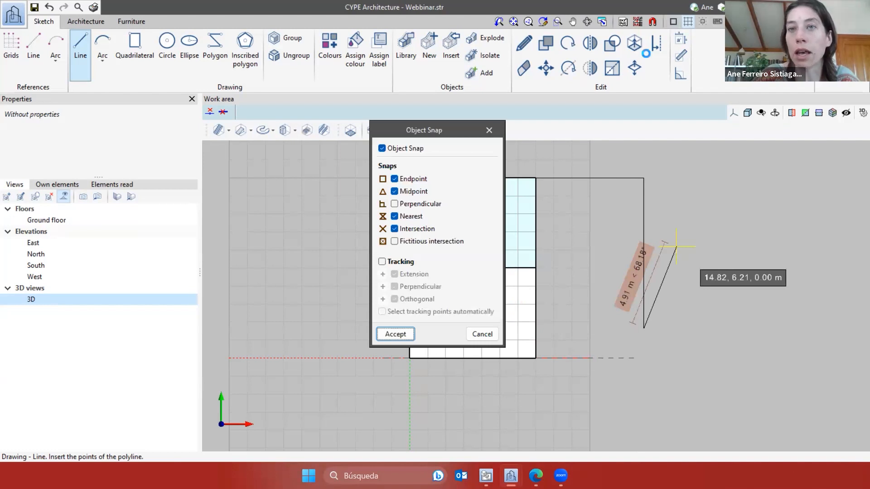
left_click(394, 204)
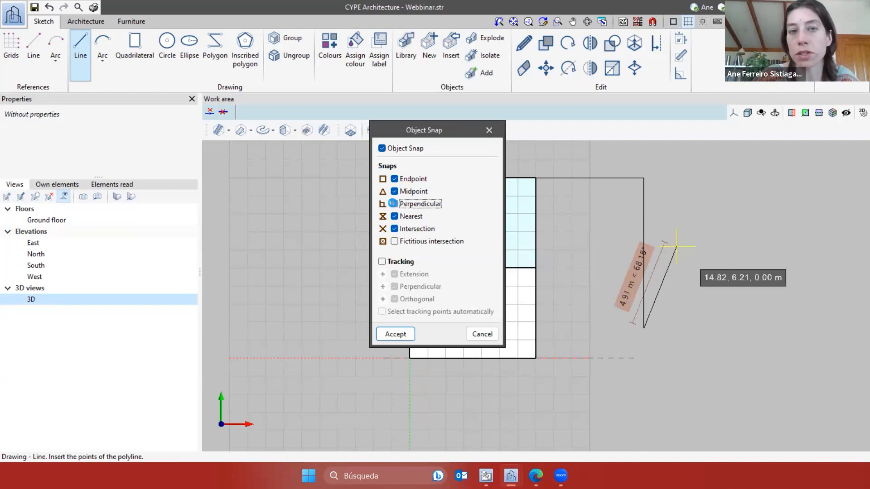
left_click(383, 263)
left_click(395, 334)
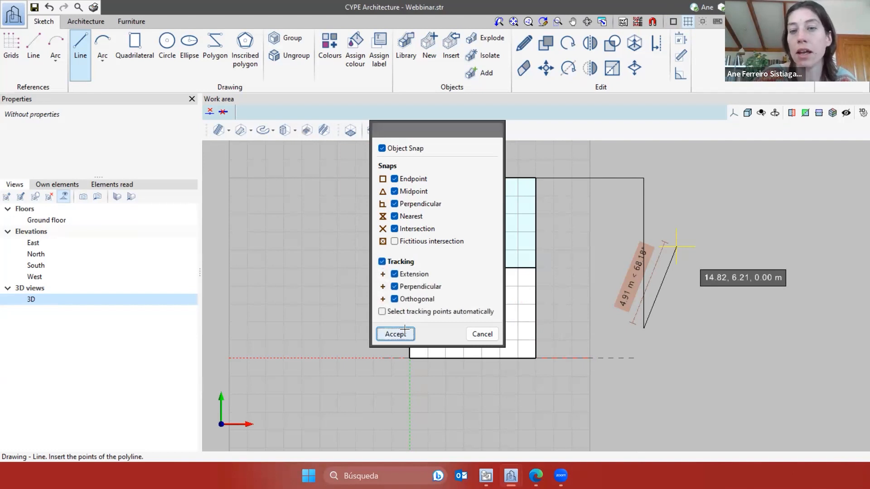
left_click(536, 328)
Enclose a strip 6 m wide and about 1.65 m deep below the eastern area, aligned with the plan's south edge
left_click(644, 329)
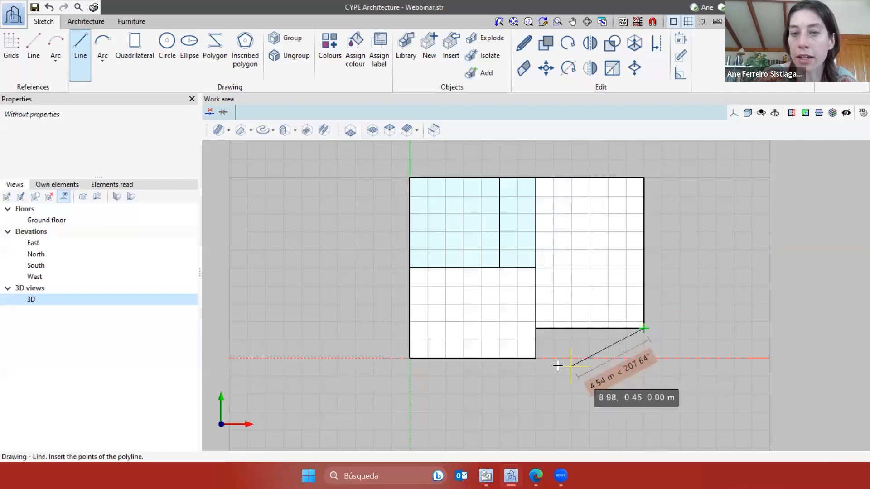
left_click(640, 361)
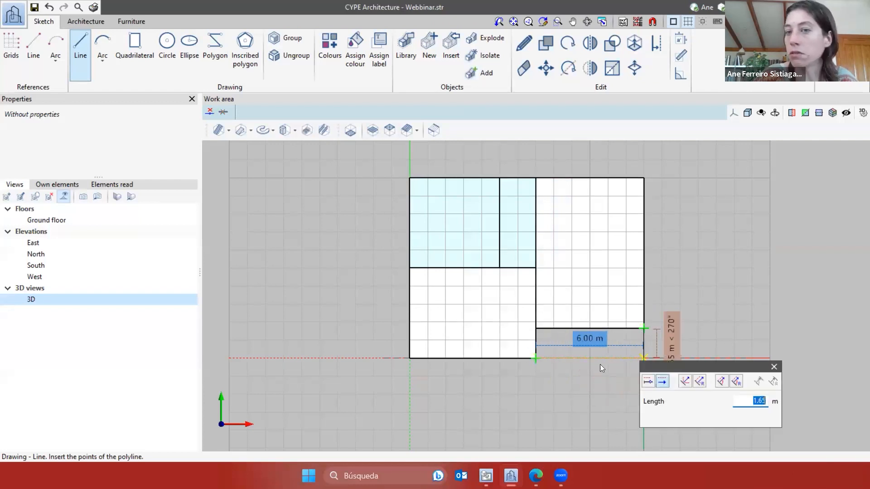
left_click(535, 358)
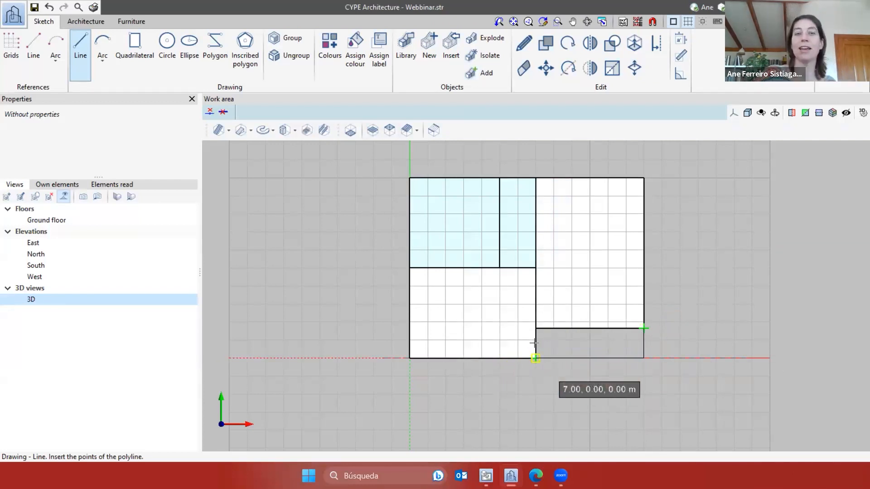
Extrude the large eastern area with a fixed length of 3.00 m
middle_click_drag(589, 335, 527, 369)
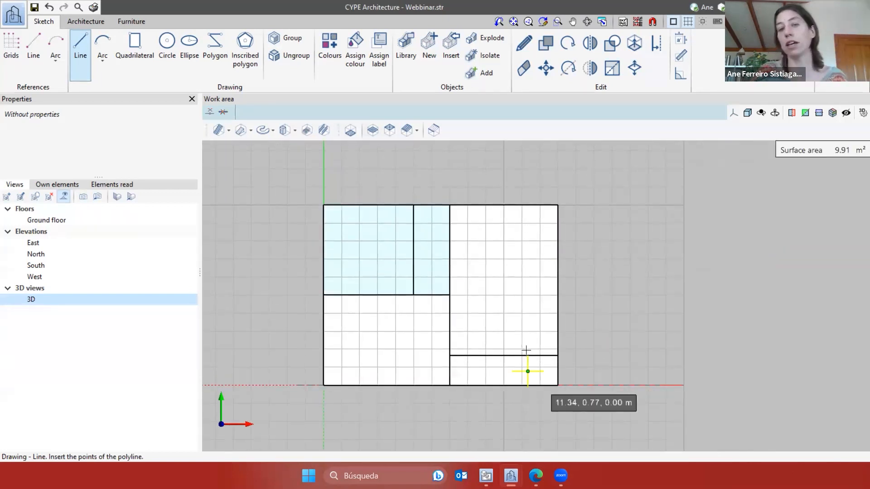
scroll(535, 336, "up", 1)
scroll(551, 303, "up", 1)
scroll(551, 304, "up", 1)
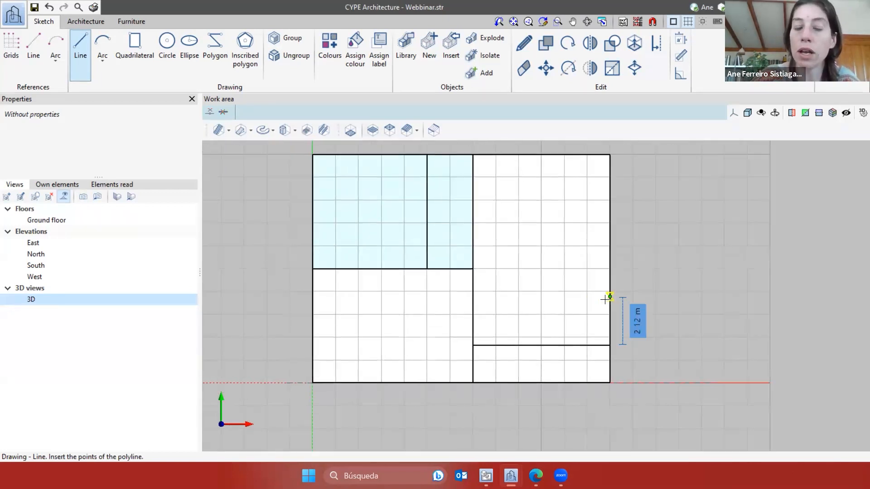
scroll(517, 320, "down", 1)
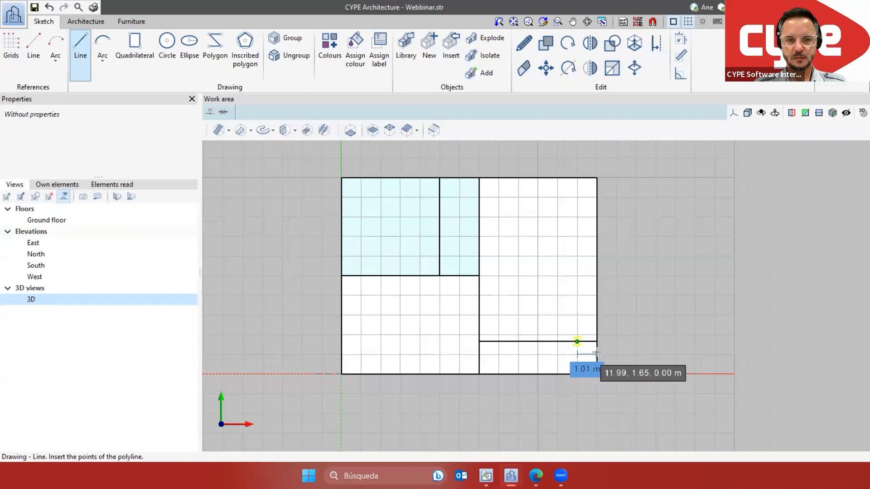
middle_click_drag(549, 297, 567, 279, "shift")
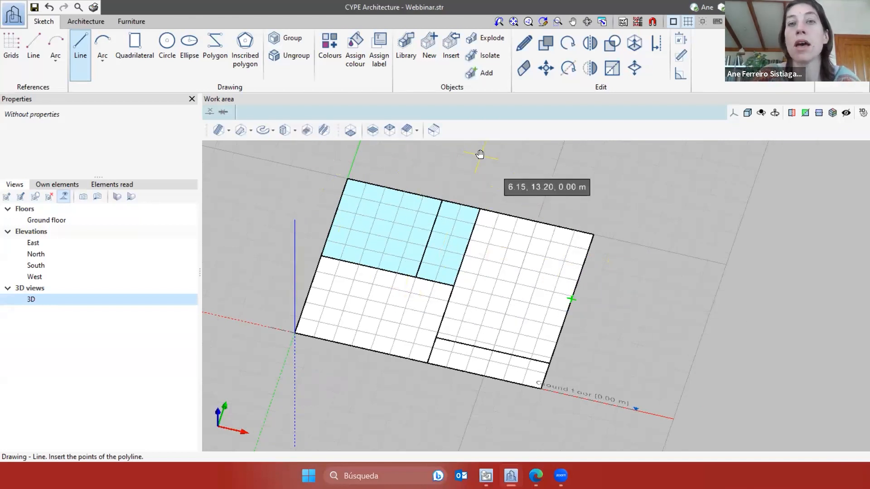
left_click(634, 44)
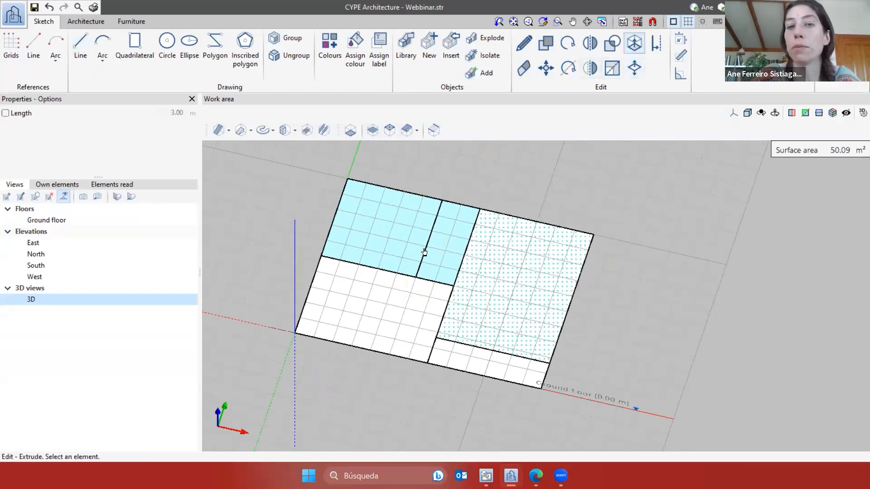
left_click(390, 234)
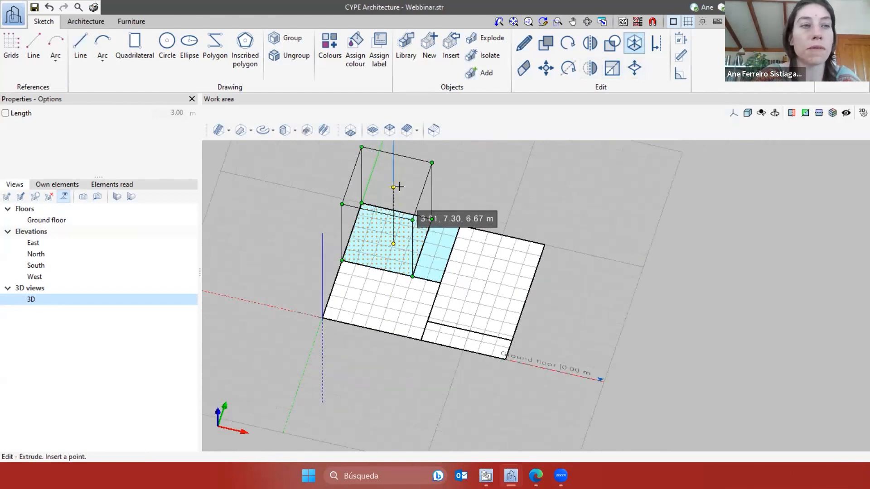
left_click(5, 113)
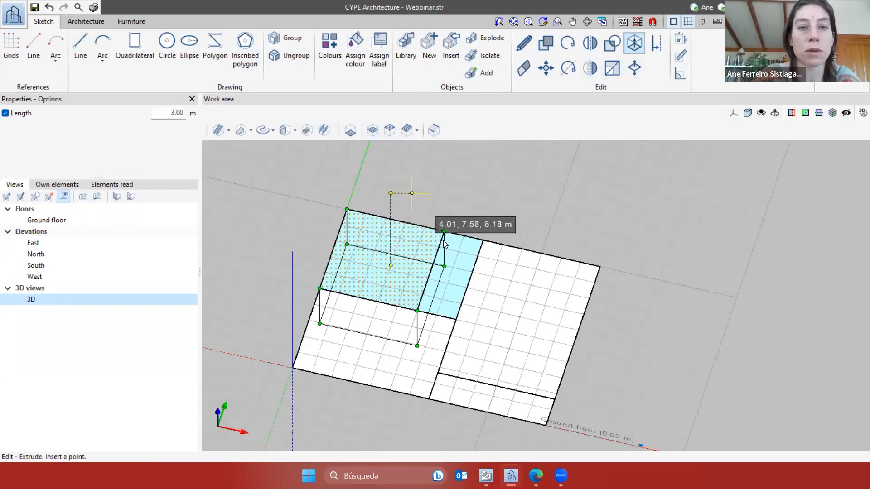
left_click(499, 243)
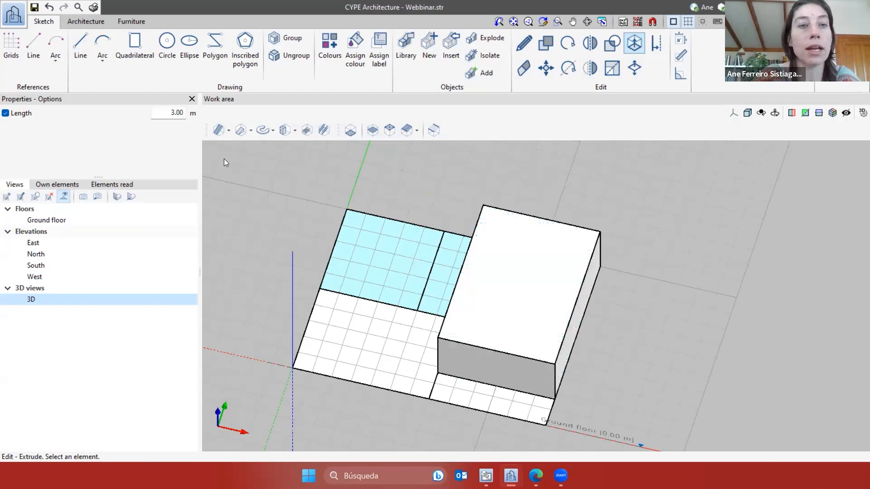
Turn off the fixed extrusion length and extrude the four remaining plan areas up to the top of the existing eastern volume
left_click(18, 114)
left_click(392, 258)
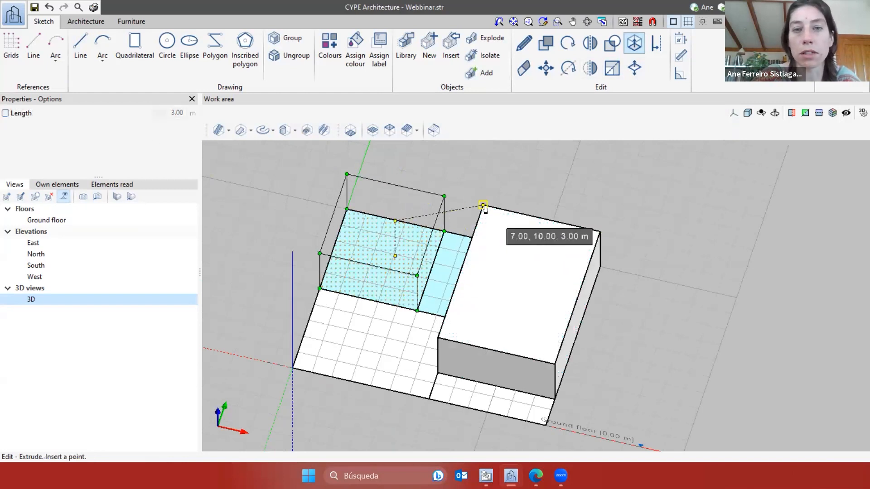
left_click(486, 208)
left_click(451, 269)
left_click(485, 207)
left_click(394, 368)
left_click(424, 334)
left_click(467, 396)
left_click(545, 358)
Draw a vertical reference line about 2 m high from near the middle of the volume's east top edge
scroll(589, 317, "down", 5)
middle_click_drag(621, 297, 474, 287)
left_click(33, 68)
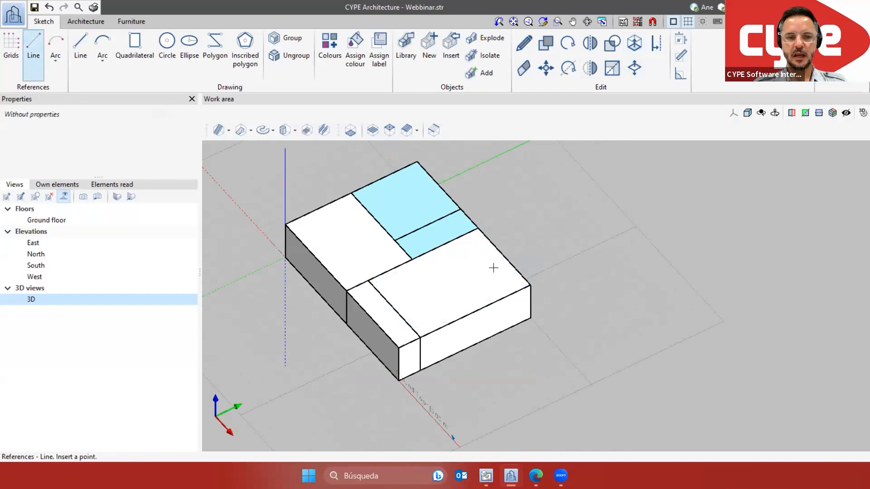
scroll(462, 319, "up", 3)
scroll(463, 319, "up", 2)
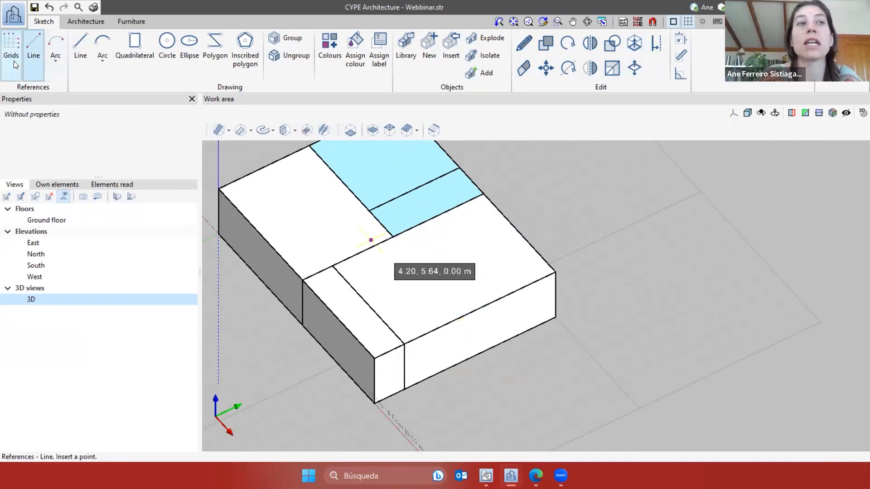
left_click(469, 313)
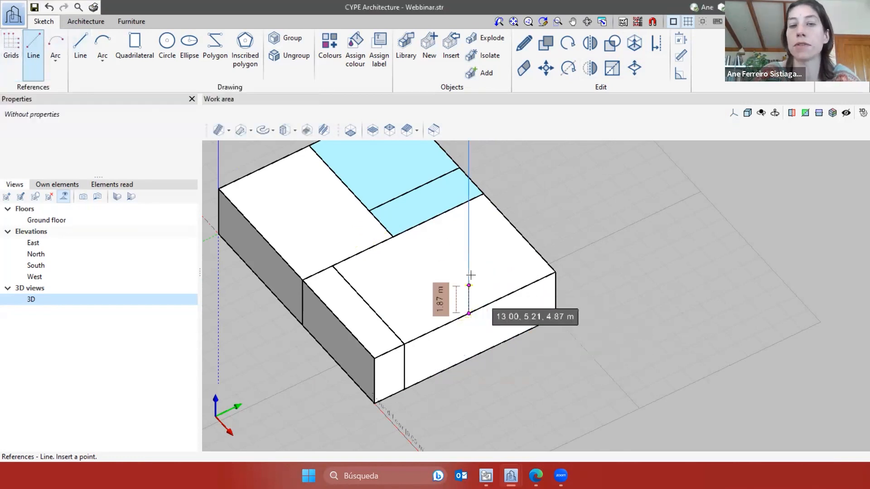
left_click(469, 284)
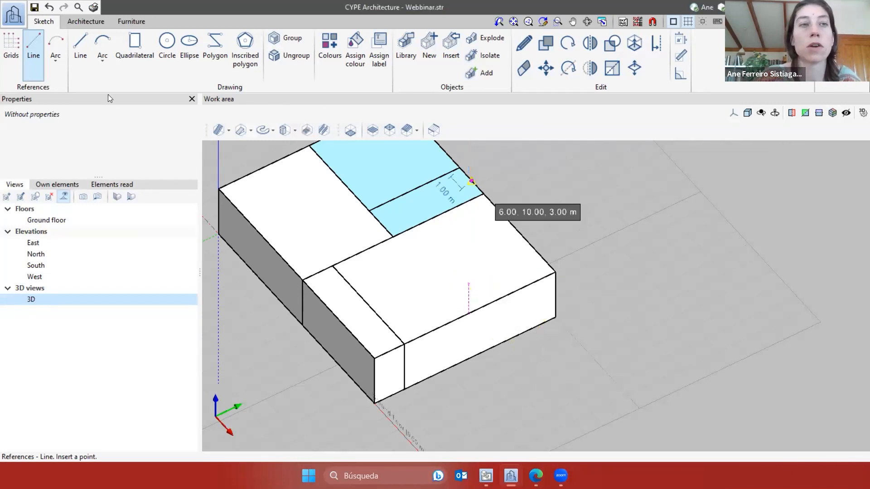
Draw a gable polyline from the southeast top corner through the reference line's upper end to the northeast top corner
left_click(80, 45)
left_click(375, 357)
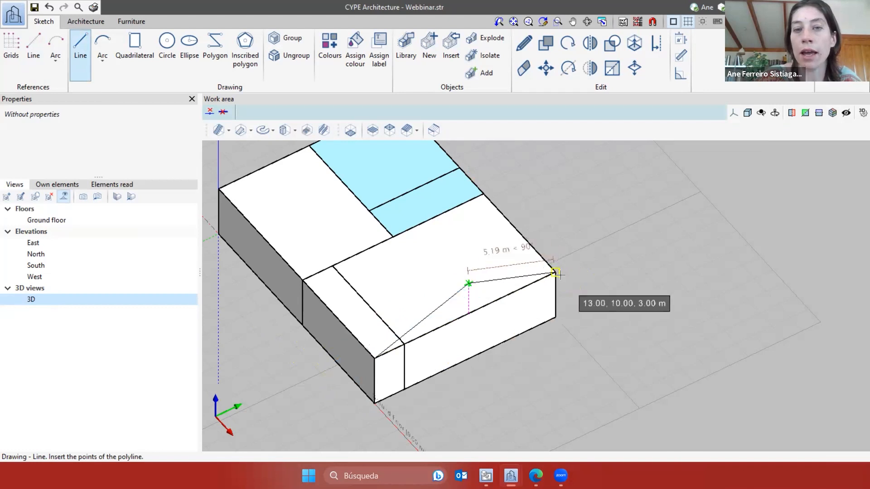
left_click(558, 273)
Extrude the triangular east gable face to the volume's west end to form the pitched roof
scroll(561, 299, "down", 3)
middle_click_drag(552, 328, 567, 281)
left_click(635, 43)
left_click(537, 274)
left_click(364, 263)
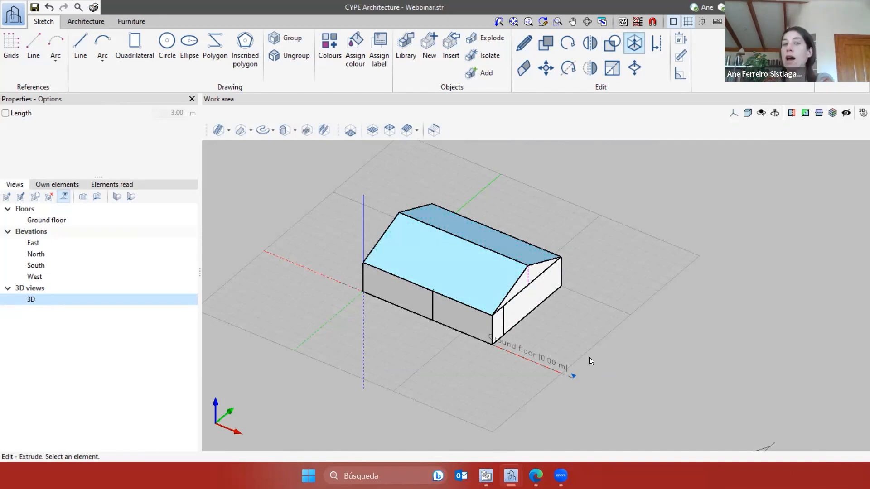
Create a level named Roof with a floor view at the elevation of the southeast eave corner, 3.00 m
scroll(470, 282, "up", 2)
middle_click_drag(566, 270, 569, 298)
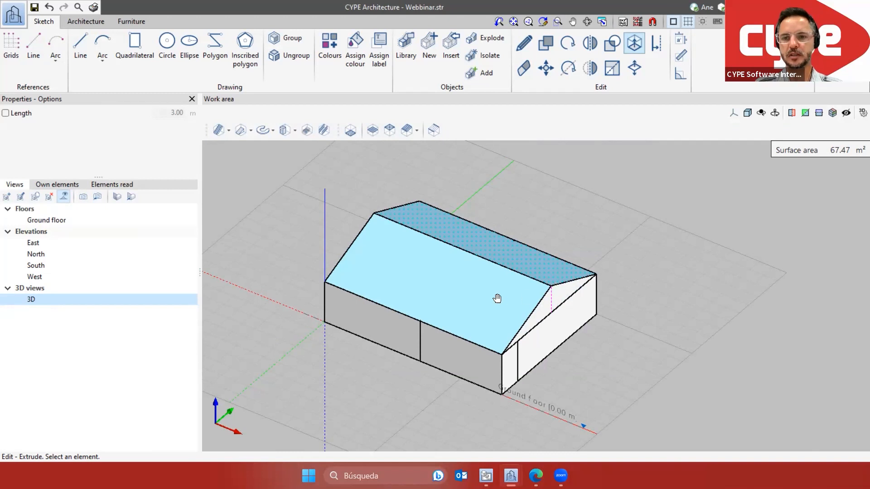
left_click(97, 22)
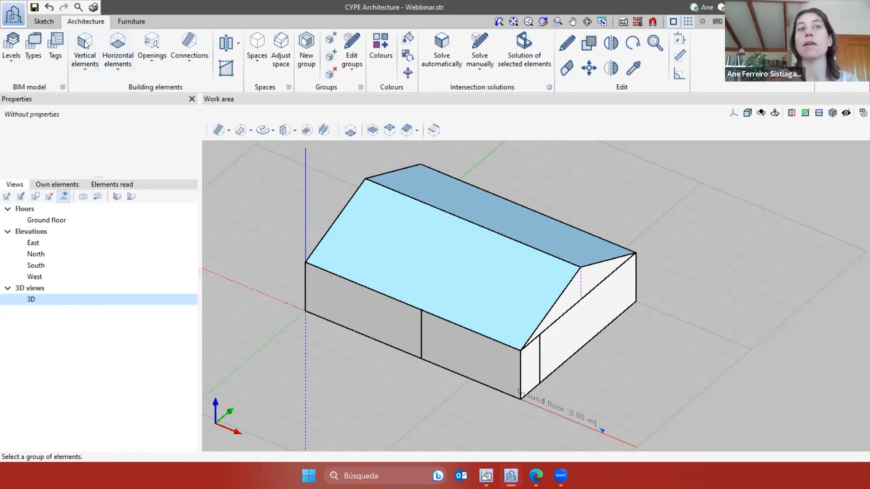
left_click(17, 62)
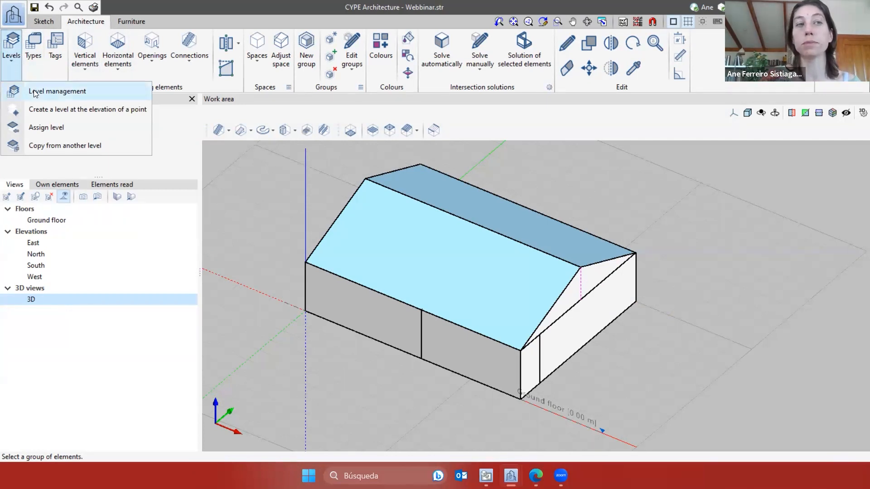
left_click(50, 115)
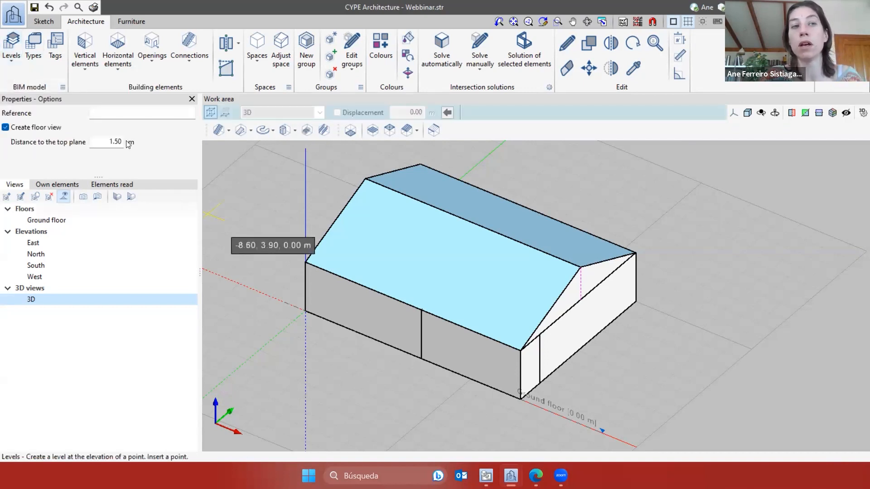
type("R")
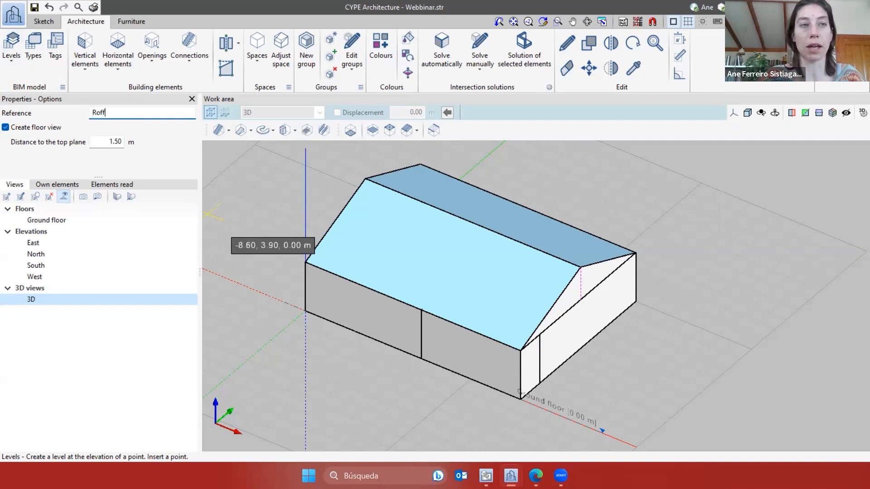
type("oo")
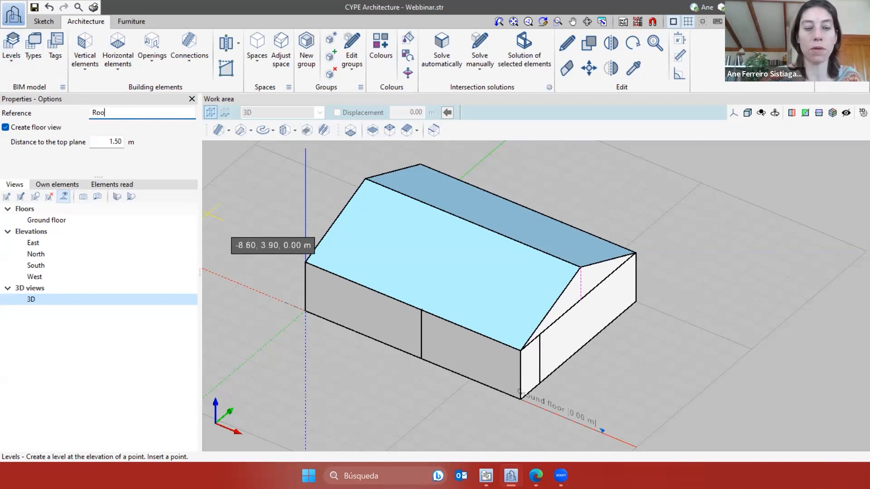
type("f")
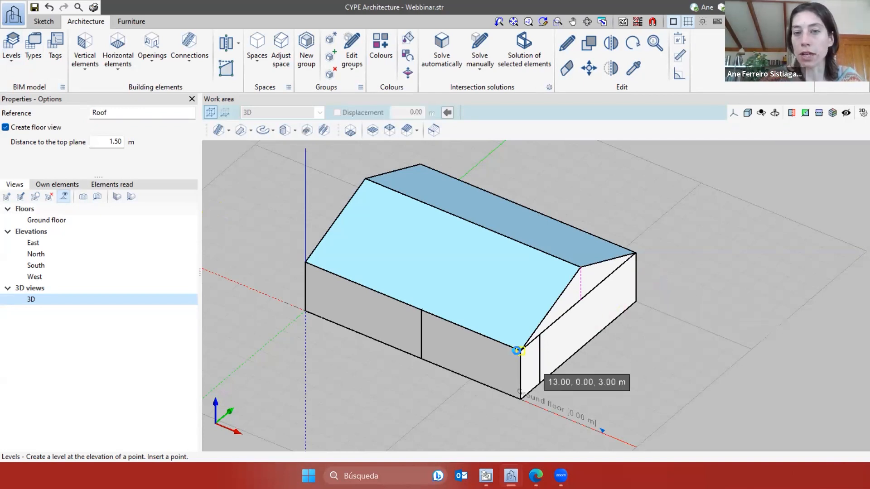
left_click(520, 351)
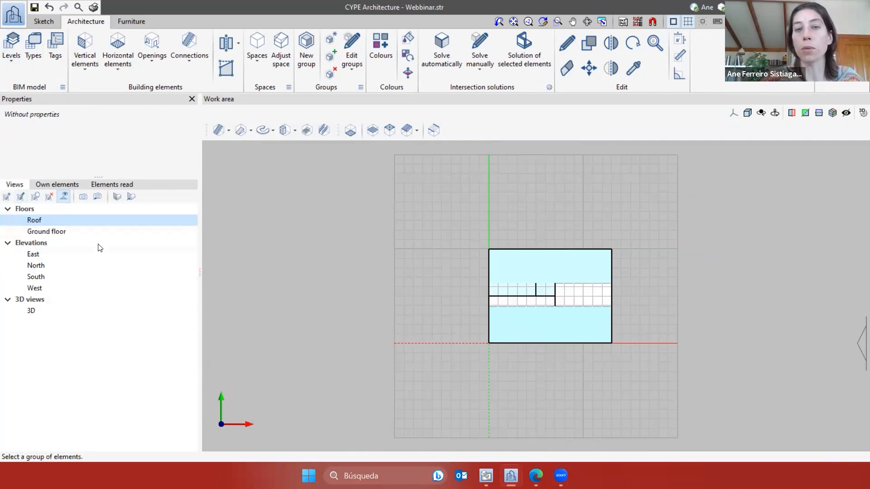
Review the defined building levels and their elevations in level management
left_click(13, 48)
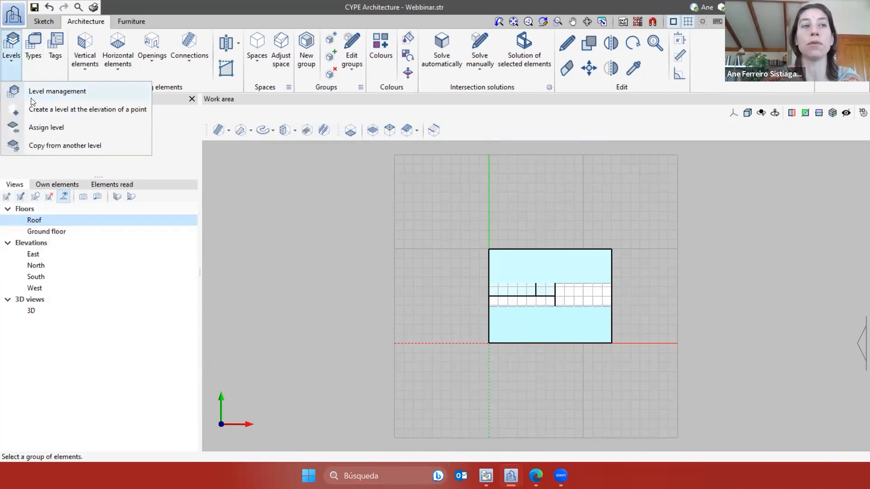
left_click(78, 99)
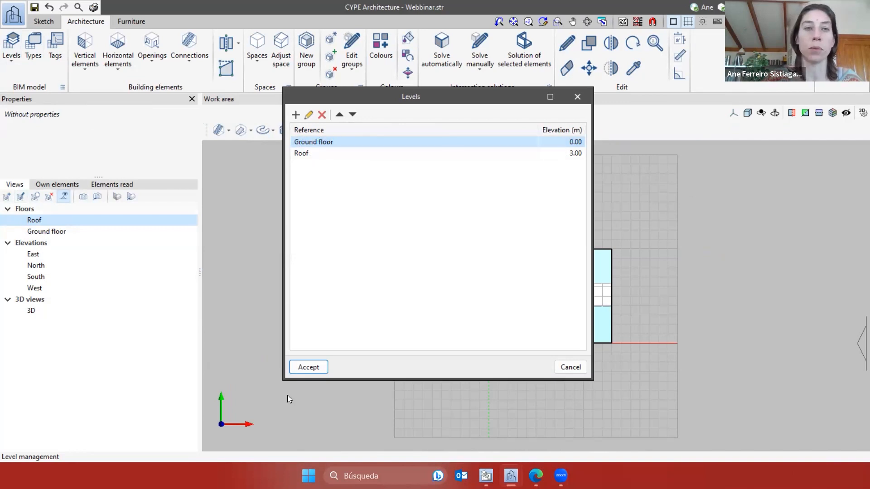
left_click(317, 370)
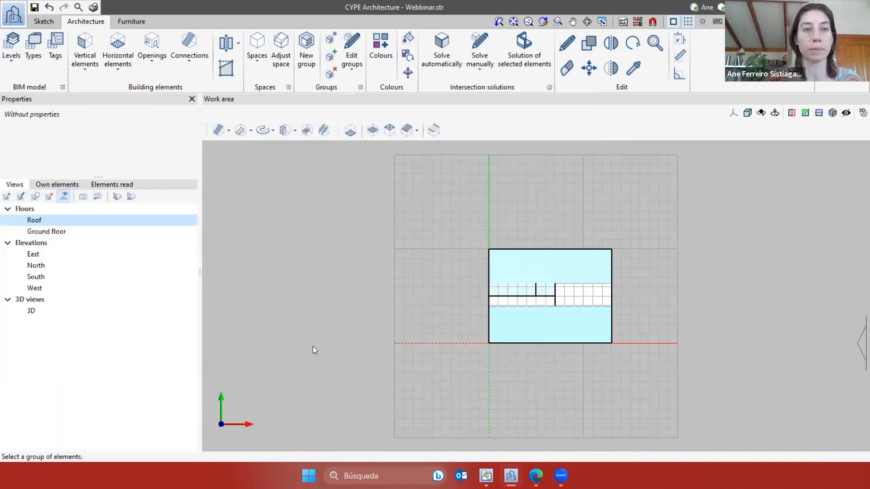
Open the Ground floor view and examine its wall layout in plan and from an angle
mouse_move(554, 323)
middle_mouse_down("shift")
mouse_move(522, 296)
mouse_move(556, 321)
middle_mouse_up("shift")
left_click(50, 235)
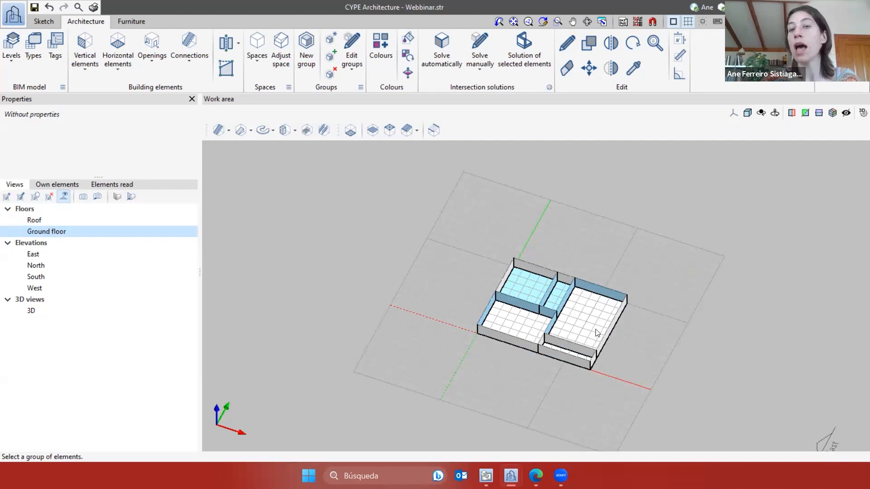
middle_click(629, 328, "shift")
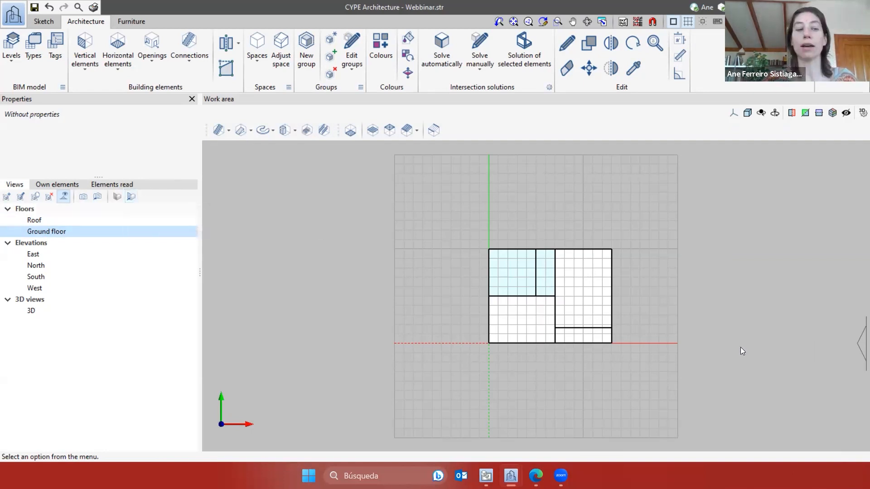
middle_click_drag(763, 334, 657, 332, "shift")
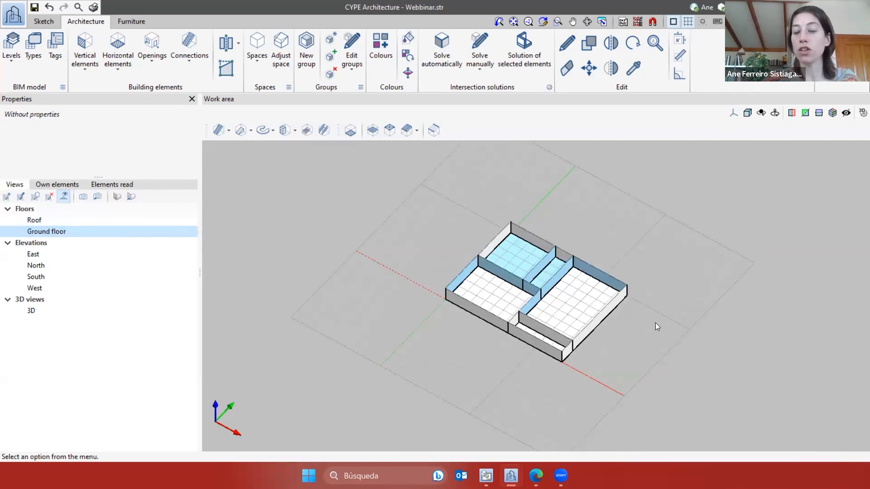
mouse_move(658, 322)
middle_mouse_down("shift")
mouse_move(691, 328)
mouse_move(689, 321)
middle_mouse_up("shift")
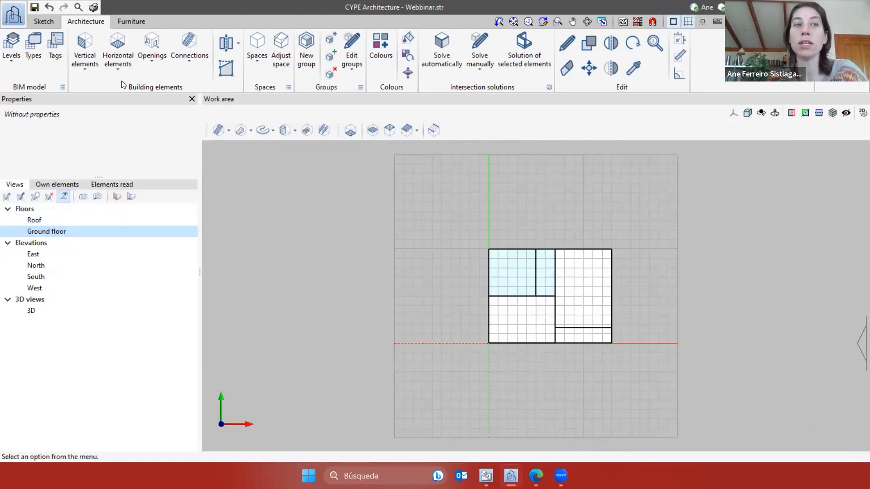
left_click(92, 68)
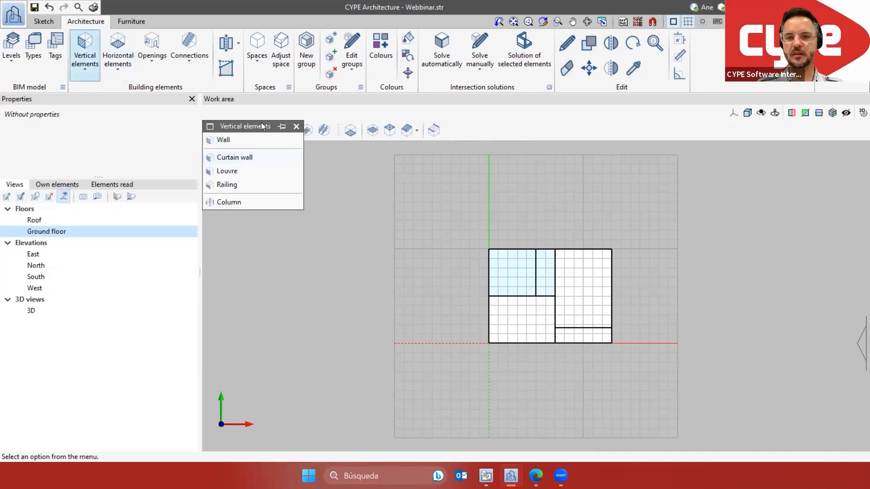
left_click(297, 127)
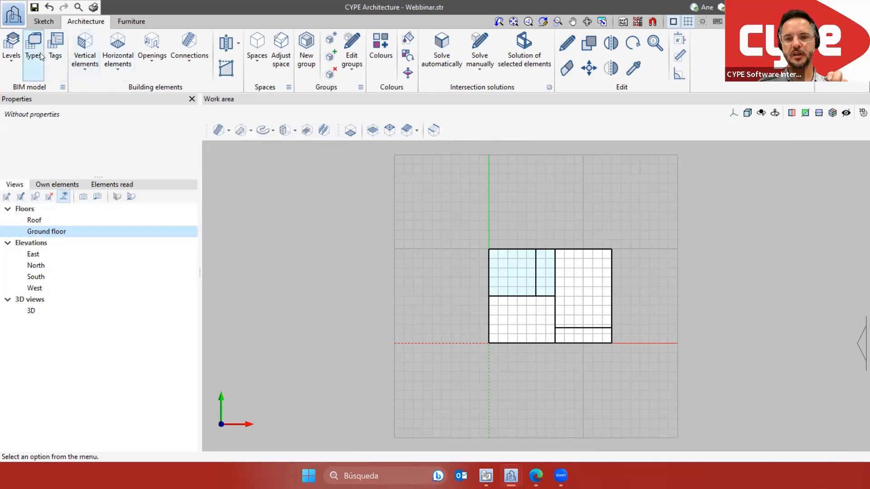
middle_click_drag(654, 315, 627, 282)
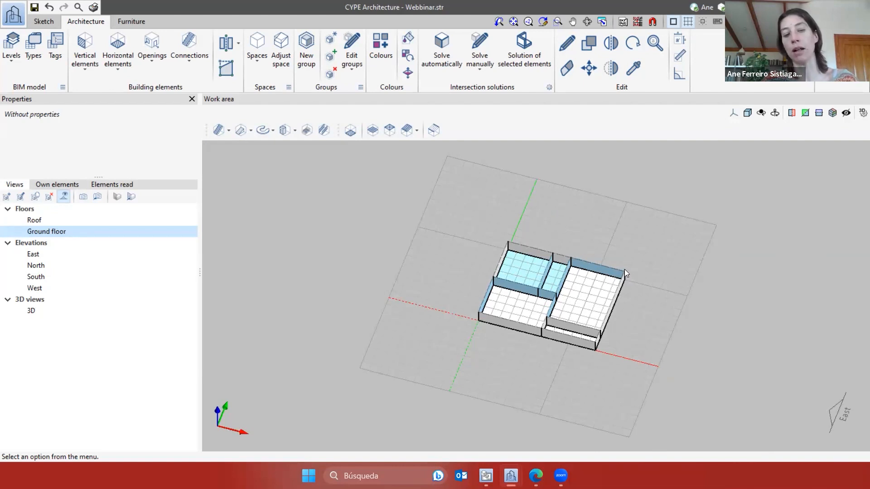
middle_click(625, 269)
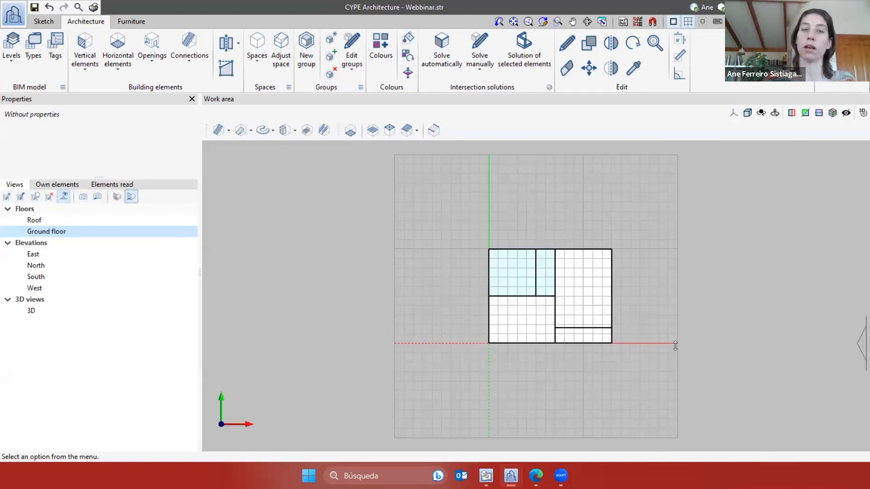
middle_click_drag(581, 314, 543, 303)
left_click(132, 197)
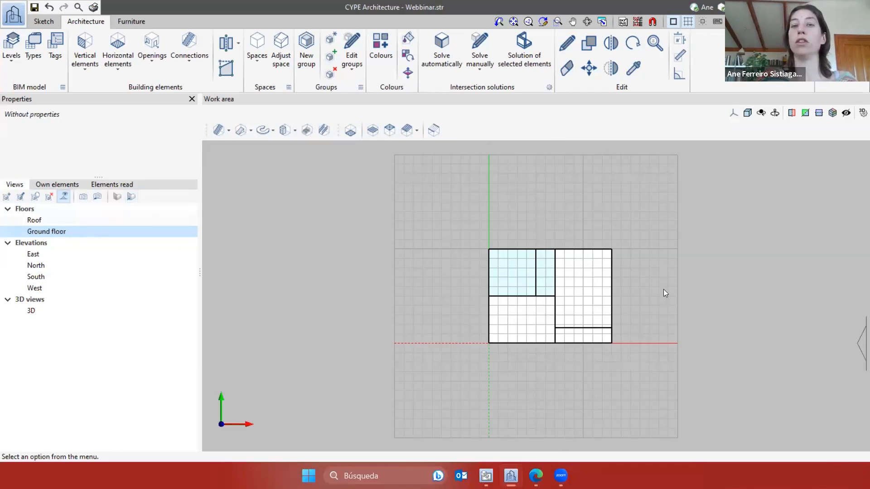
scroll(515, 273, "down", 1)
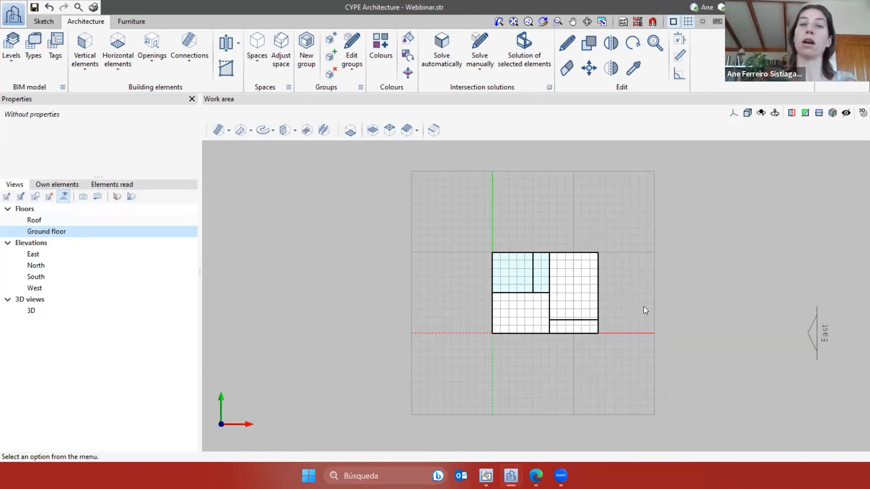
middle_click_drag(646, 337, 604, 300, "shift")
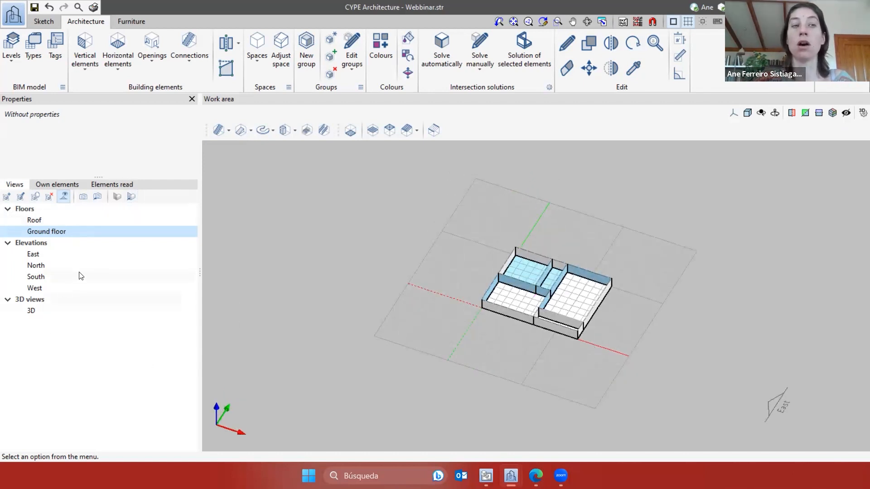
middle_click(626, 366, "shift")
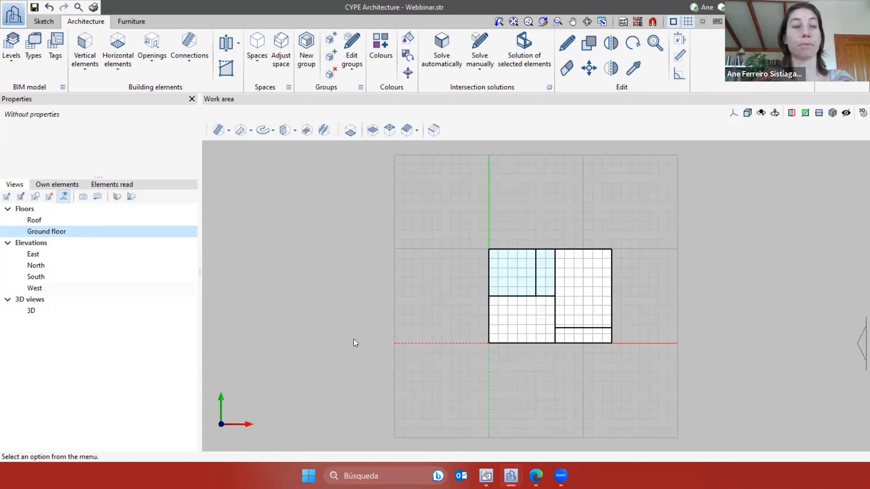
Add a wall type with the reference "Internall partition" and a thickness of 0.15 m
left_click(28, 45)
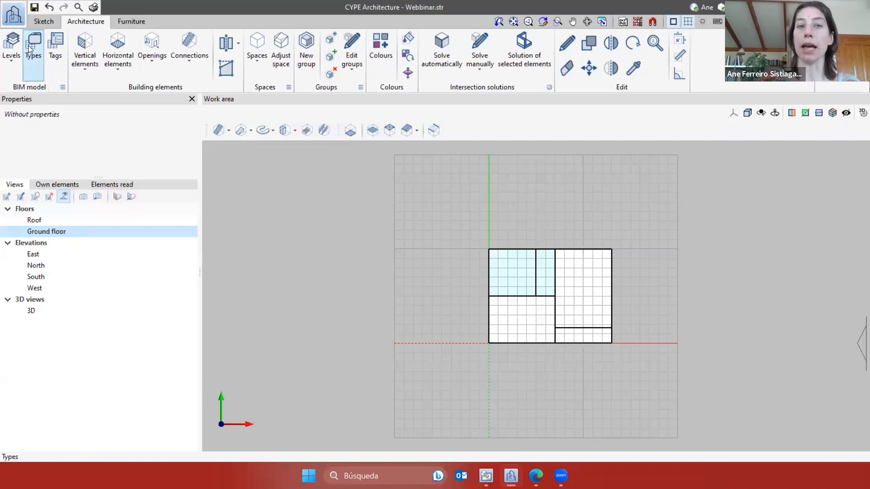
left_click(65, 72)
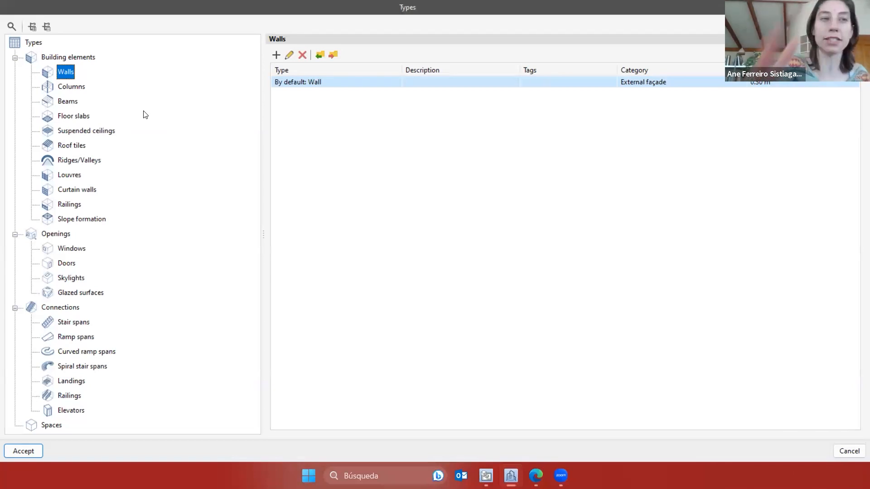
left_click(276, 55)
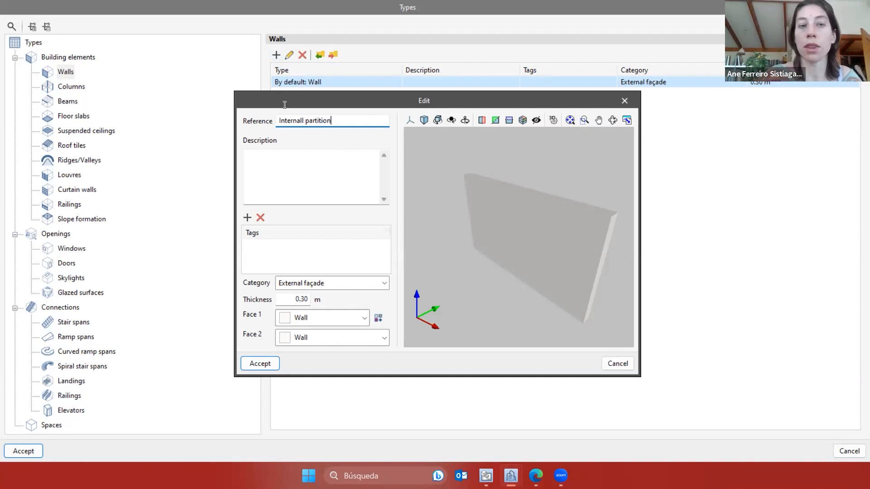
left_click(304, 300)
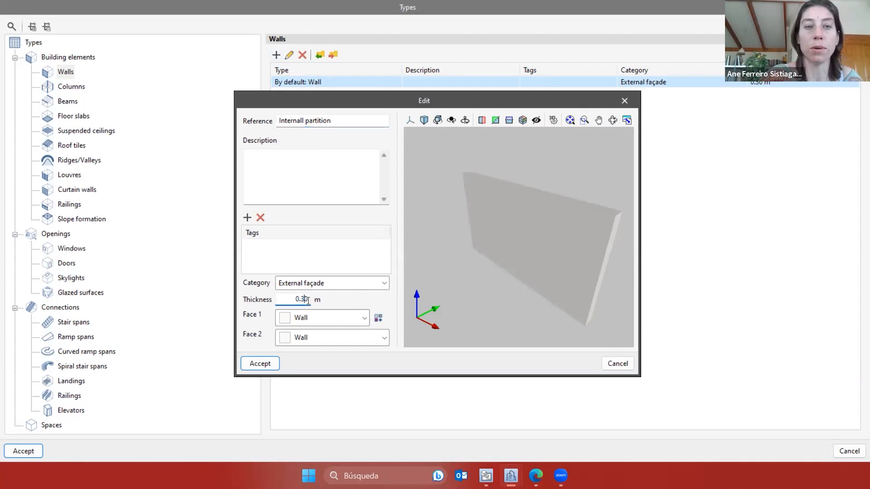
left_click_drag(300, 300, 319, 299)
type("15")
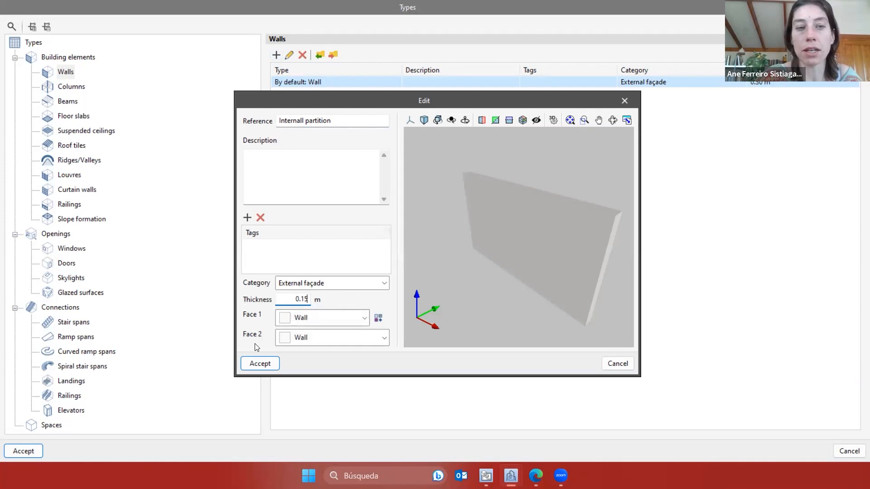
Try a grey concrete texture on the Column colour in the colour library of the wall type's Face 1
left_click(338, 319)
left_click(336, 319)
left_click(378, 319)
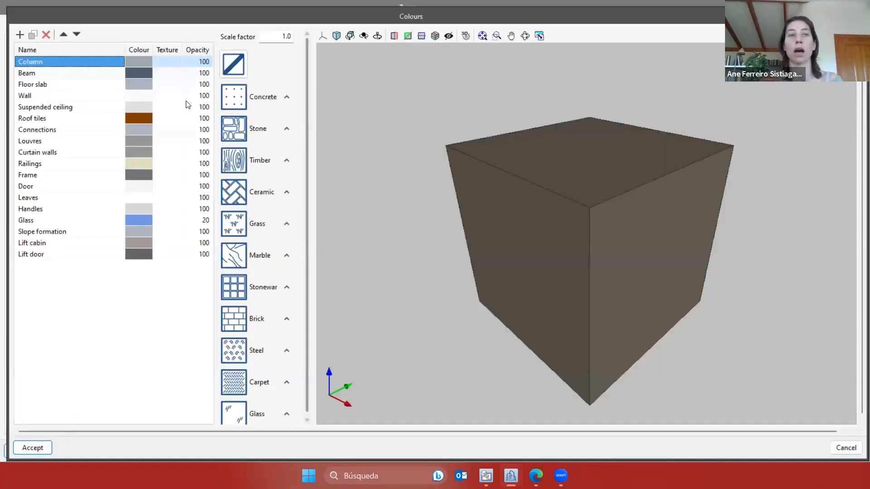
left_click(289, 102)
left_click(264, 118)
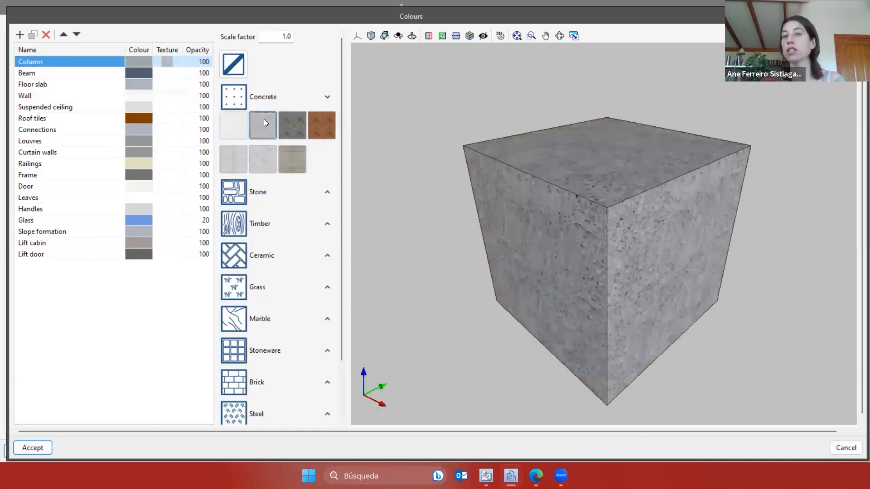
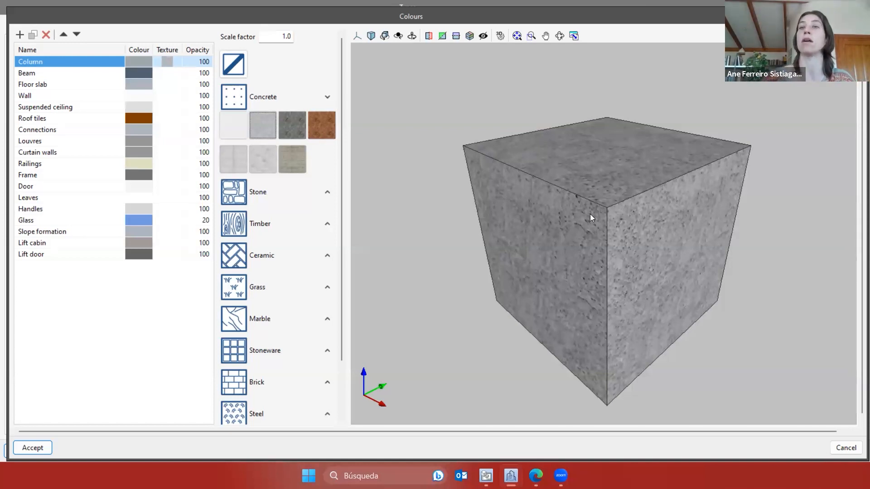
left_click(853, 17)
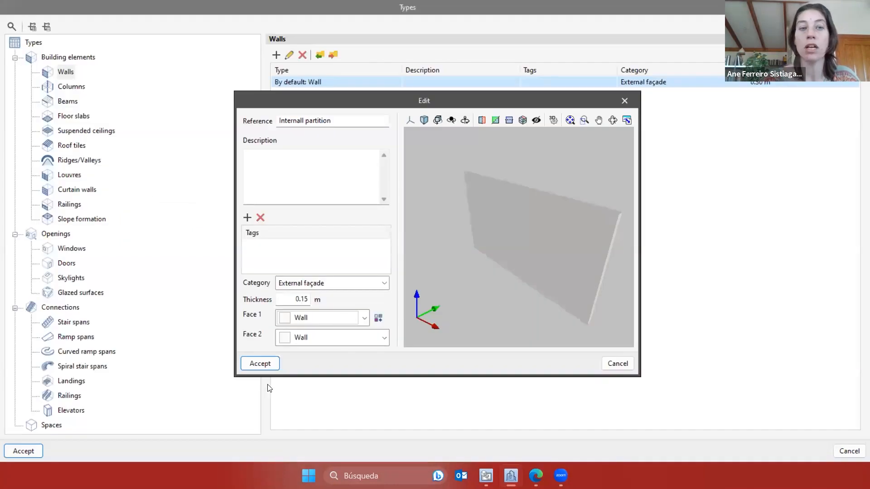
Save the new wall type, set its category to Internal partition, and accept the type library
left_click(262, 368)
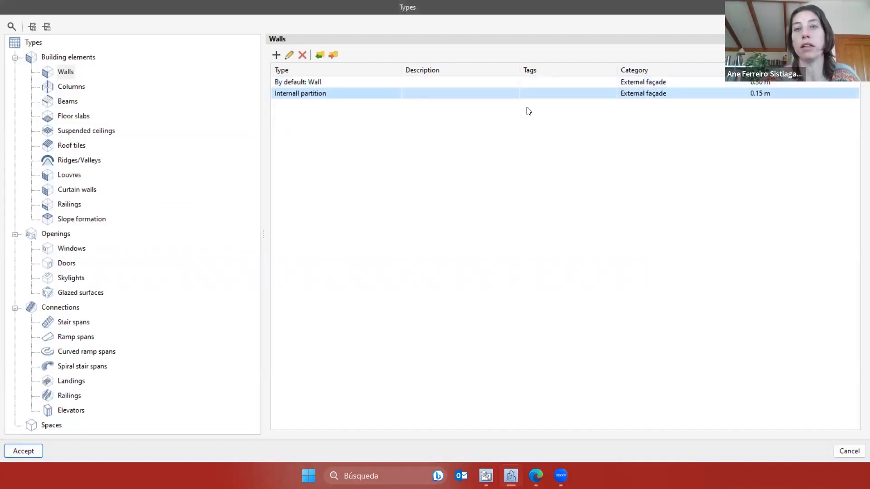
double_click(334, 94)
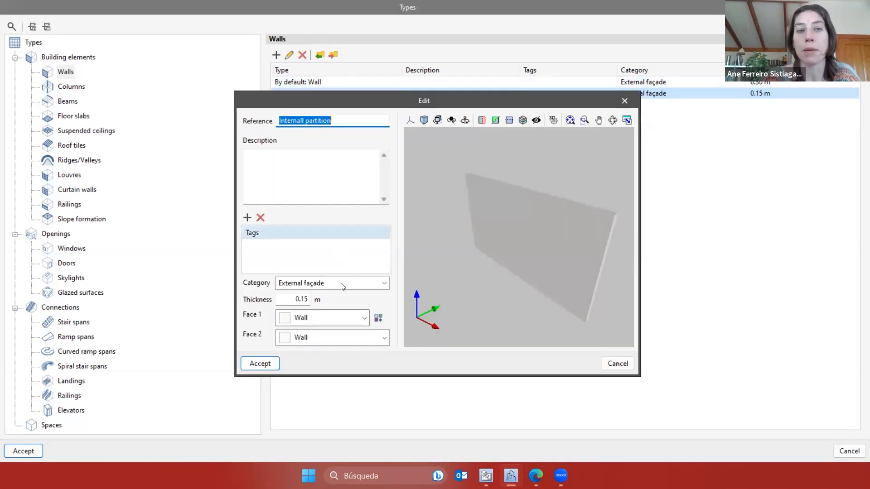
left_click(289, 283)
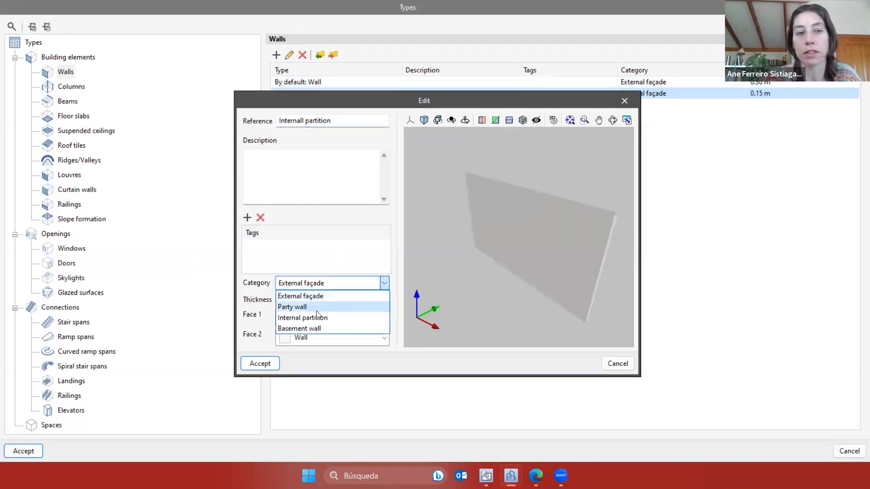
left_click(328, 316)
left_click(262, 362)
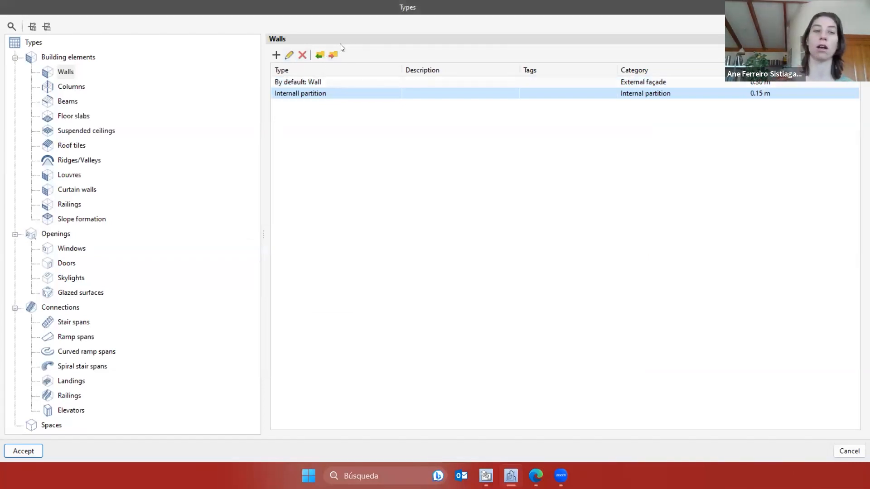
left_click(23, 451)
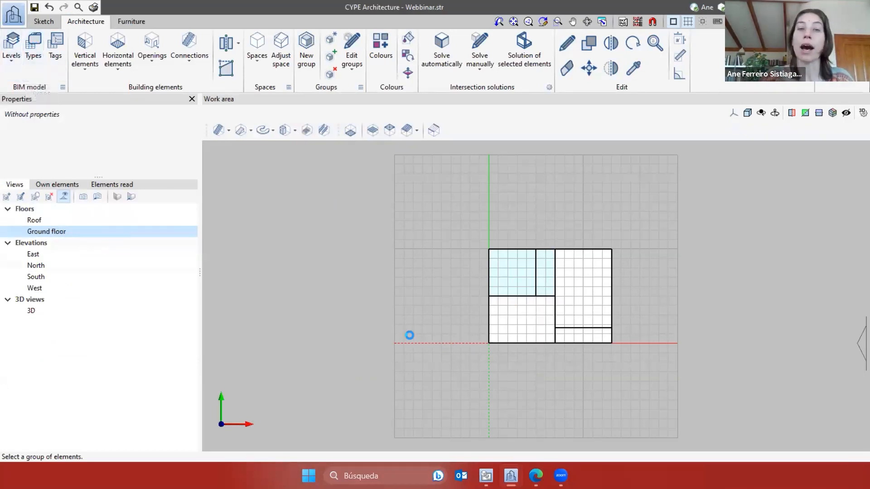
In the 3D view, draw a 3 m high default wall by polyline beside the house, parallel to its east gable end
left_click(68, 311)
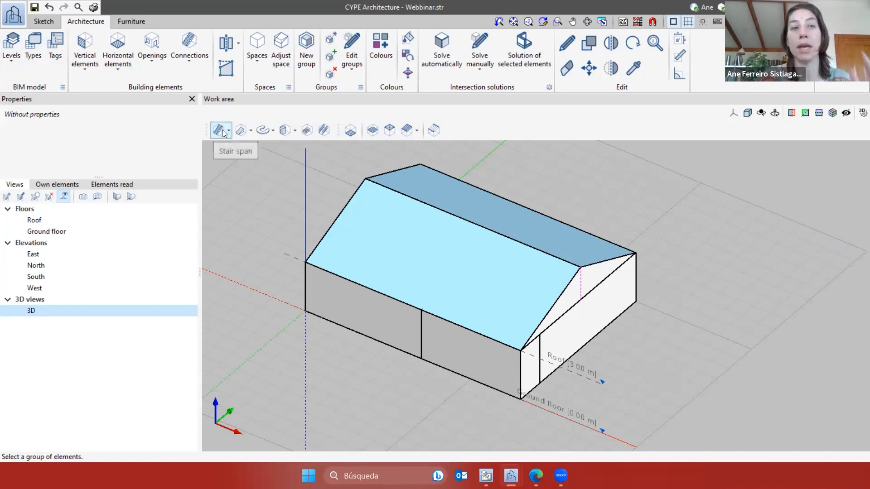
left_click(93, 70)
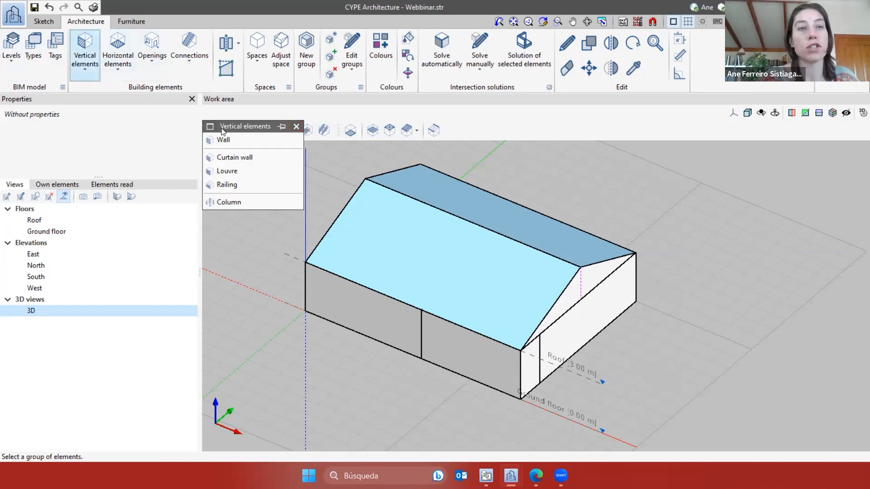
left_click_drag(223, 131, 459, 135)
left_click(458, 135)
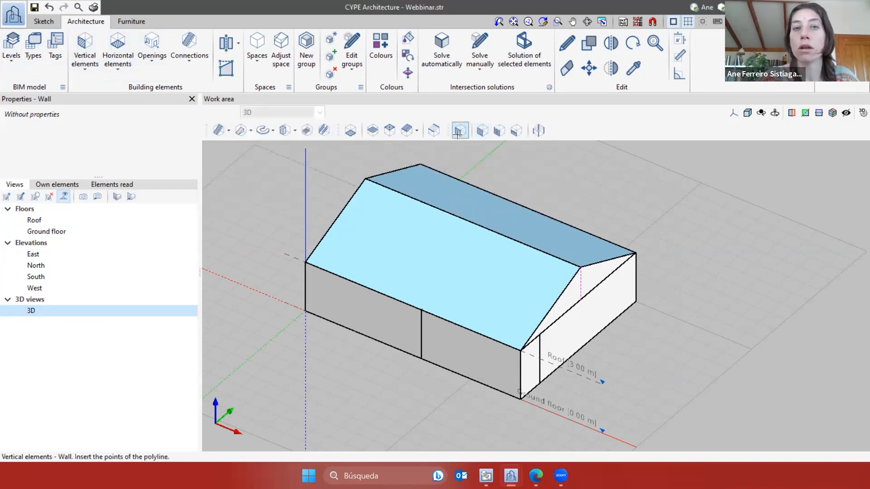
left_click_drag(112, 256, 99, 349)
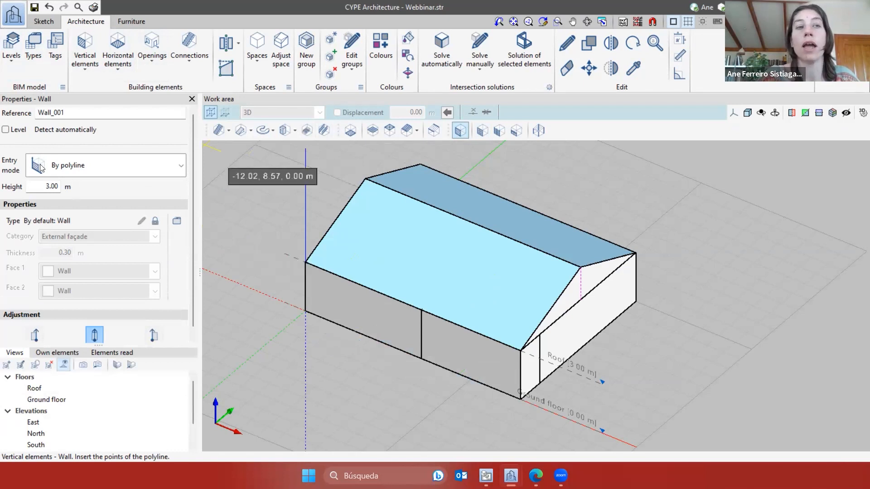
scroll(624, 373, "down", 2)
scroll(624, 372, "up", 3)
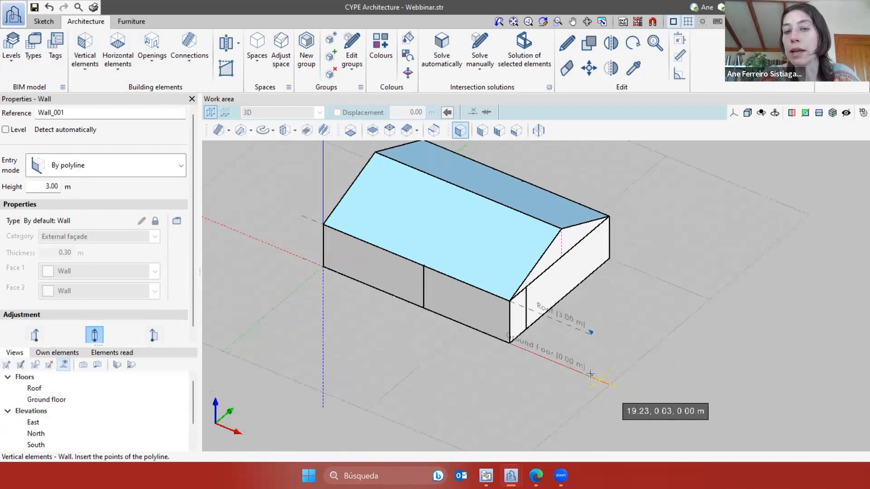
left_click(596, 379)
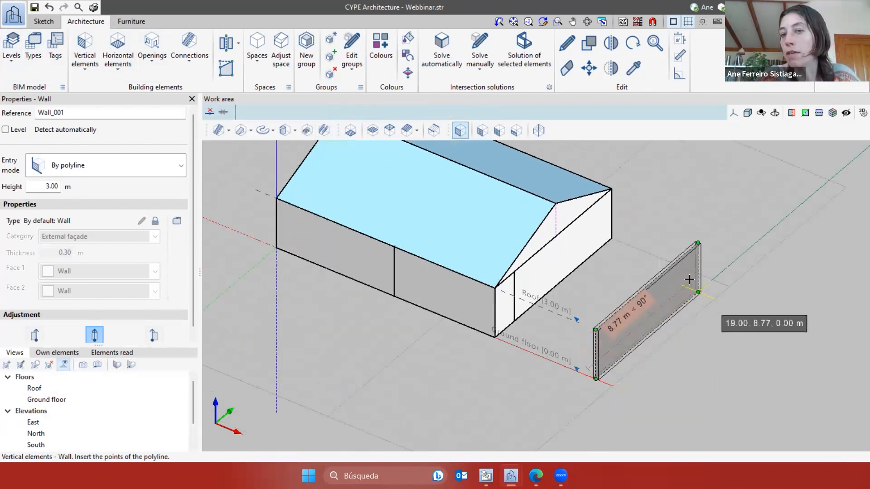
key("Return")
right_click(577, 316)
scroll(629, 284, "down", 2)
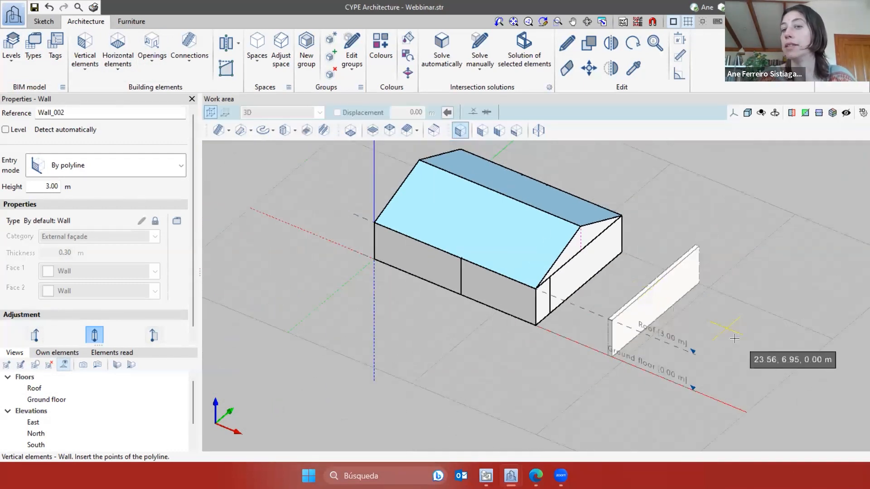
Load the "Internall partition" wall type and draw a second 3 m high wall parallel to and outside the first one
left_click(176, 222)
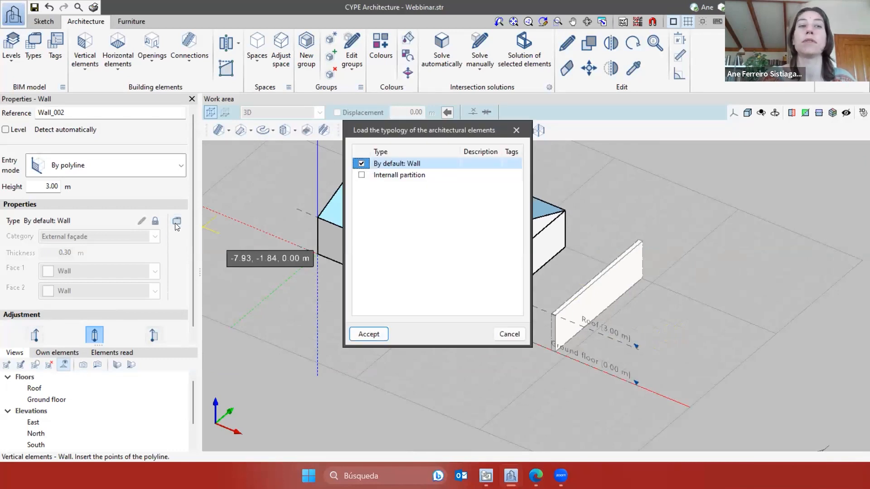
left_click(370, 178)
left_click(369, 334)
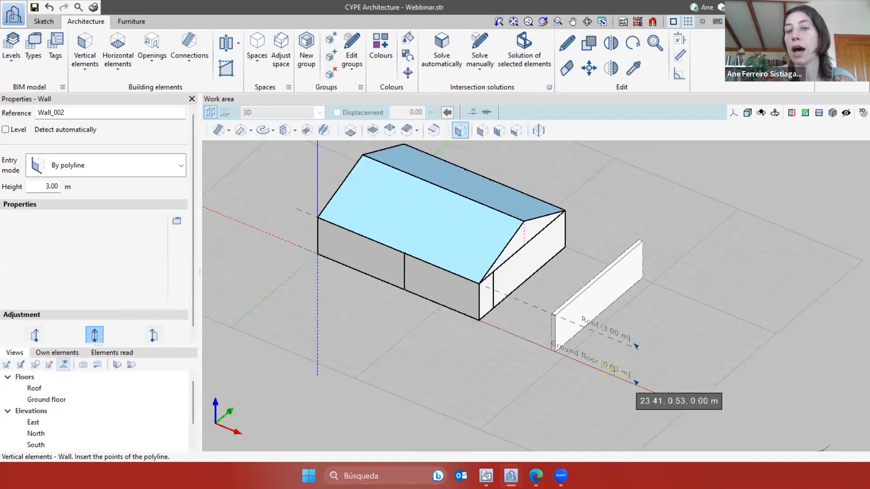
scroll(617, 375, "up", 2)
left_click(598, 372)
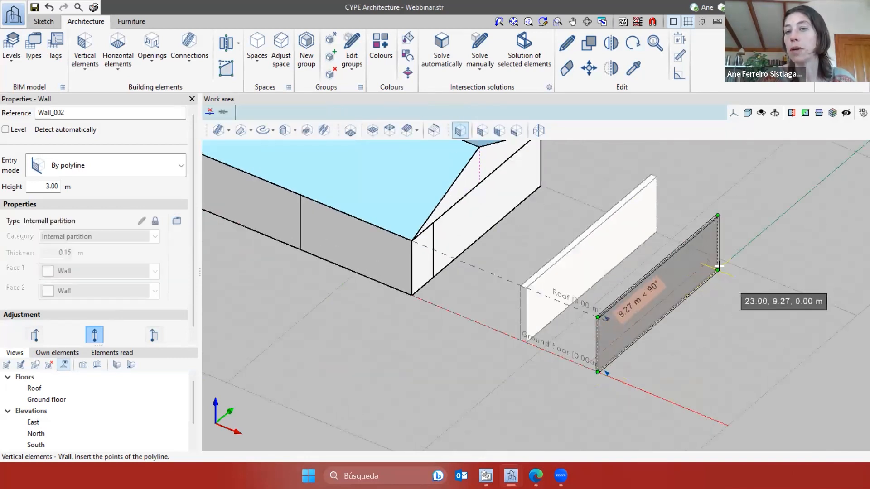
left_click(727, 262)
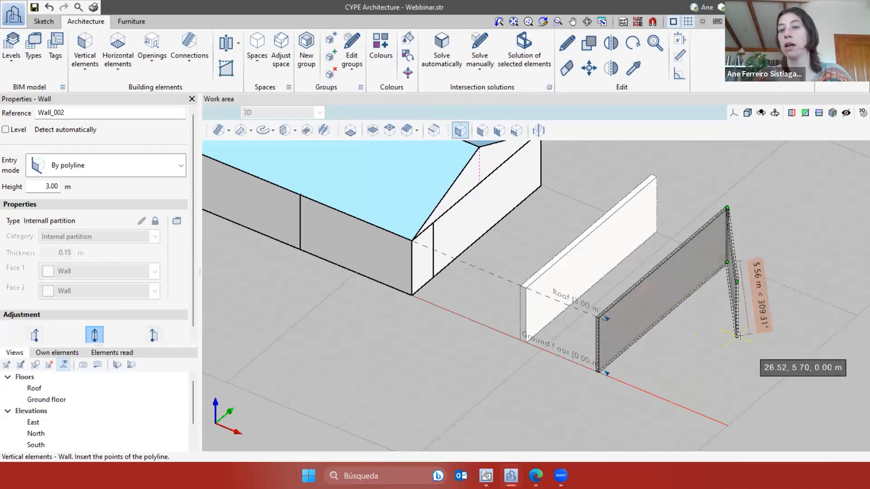
right_click(728, 338)
scroll(587, 280, "down", 3)
middle_click_drag(530, 231, 548, 271)
scroll(521, 285, "up", 2)
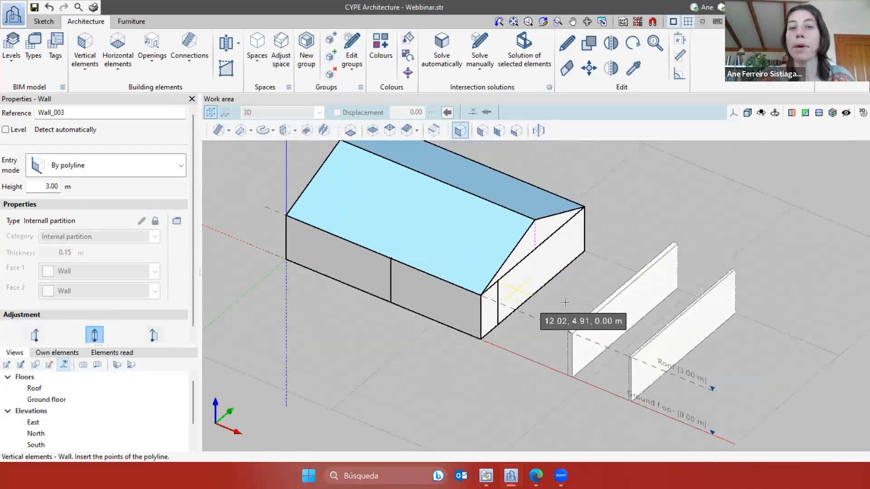
Set the wall entry mode to By surface area and load the "By default: Wall" type
left_click(106, 170)
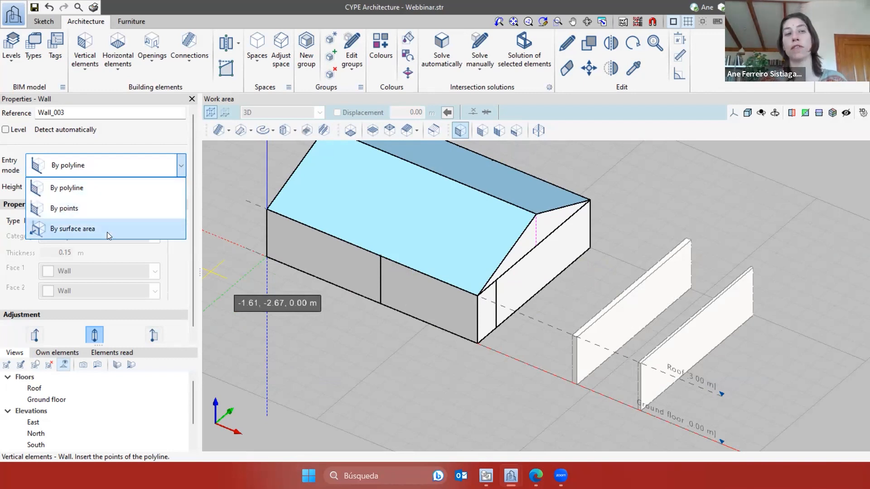
left_click(72, 230)
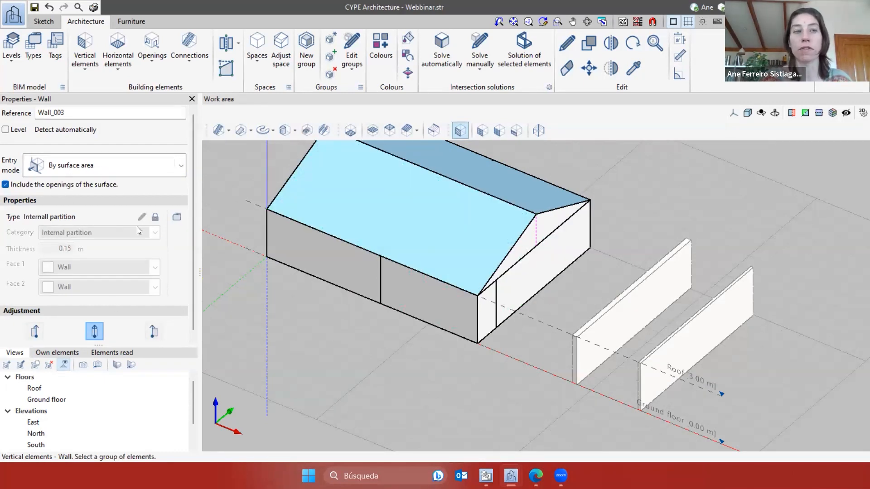
left_click(176, 217)
left_click(368, 334)
Generate default walls from the ground-floor surfaces of the house's east gable end and long south side
scroll(546, 278, "up", 5)
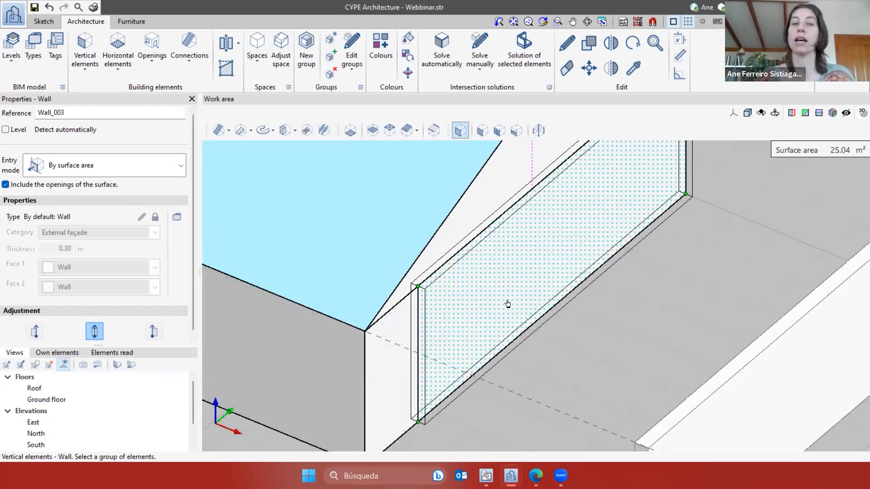
left_click(454, 311)
scroll(431, 355, "down", 3)
left_click(432, 375)
scroll(433, 368, "down", 3)
left_click(438, 354)
left_click(328, 328)
Generate default walls from the remaining exterior side surfaces and window-select the model to cover its other wall surfaces
middle_click_drag(329, 328, 438, 333)
left_click(303, 353)
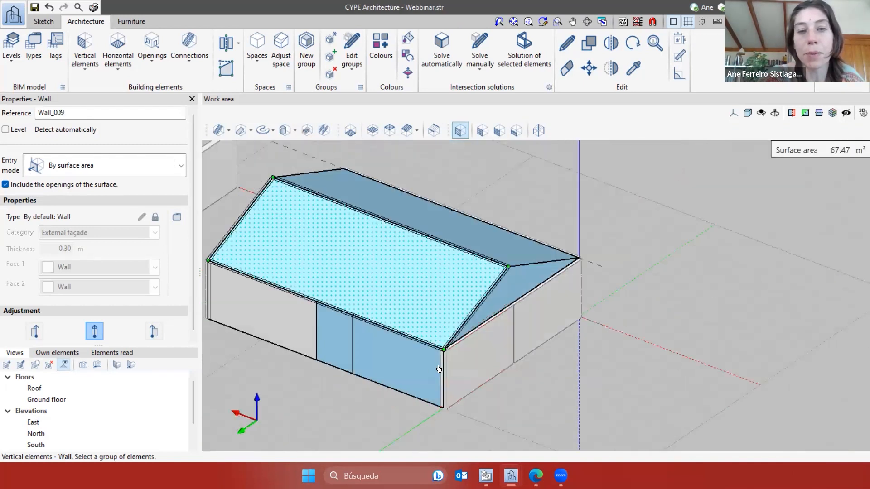
left_click(382, 361)
left_click(331, 347)
middle_click_drag(331, 354, 629, 369)
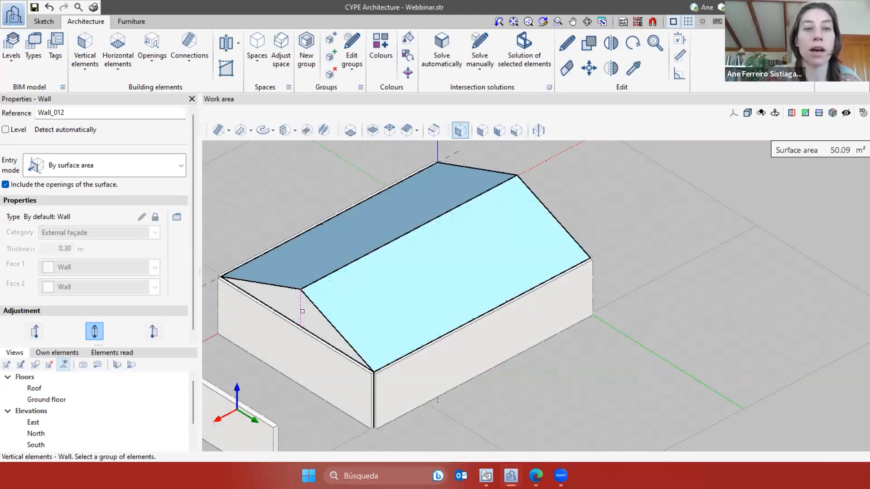
middle_click_drag(565, 195, 626, 193)
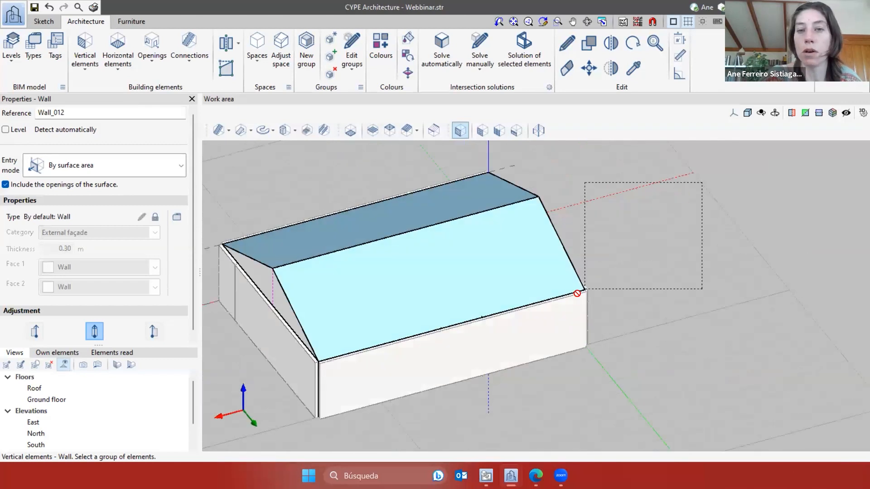
left_click(271, 256)
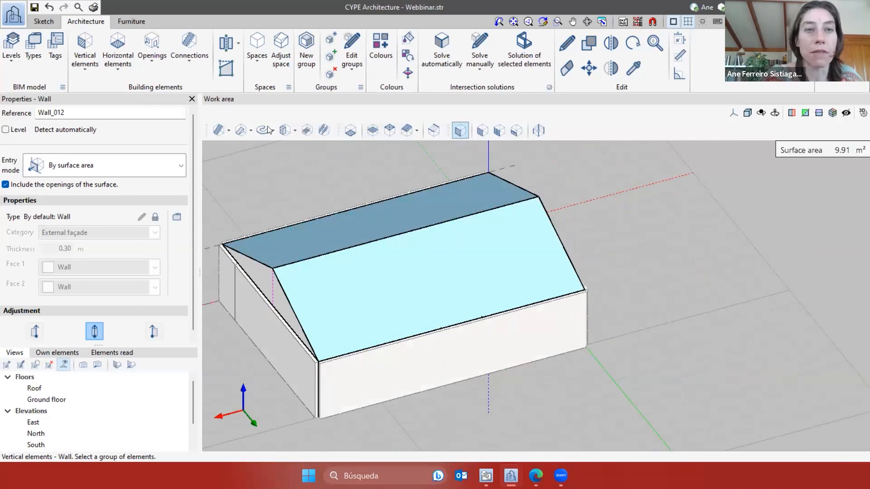
Start a default floor slab with the By surface area entry mode and window-select the house surfaces for it
left_click(348, 132)
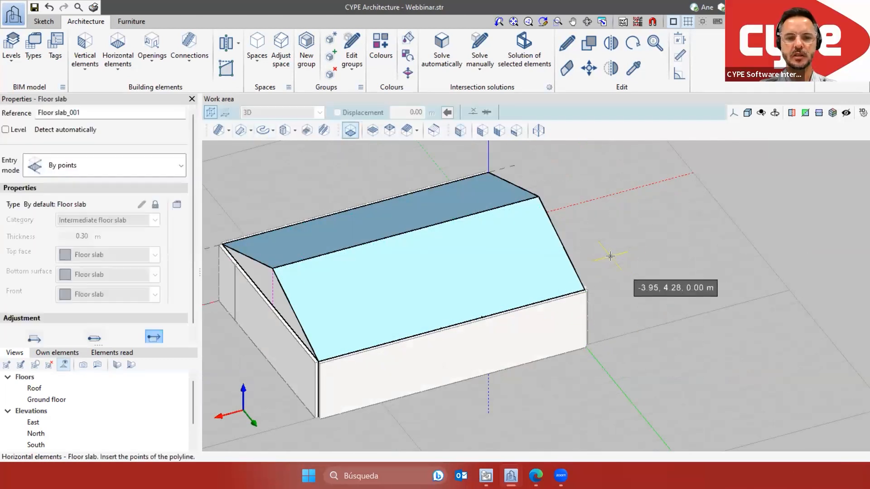
scroll(620, 253, "down", 1)
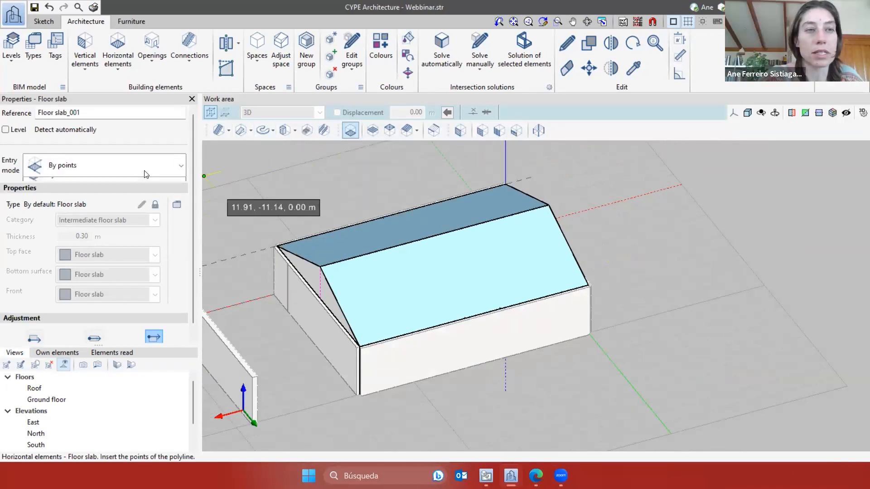
left_click(104, 166)
left_click(76, 205)
left_click(582, 200)
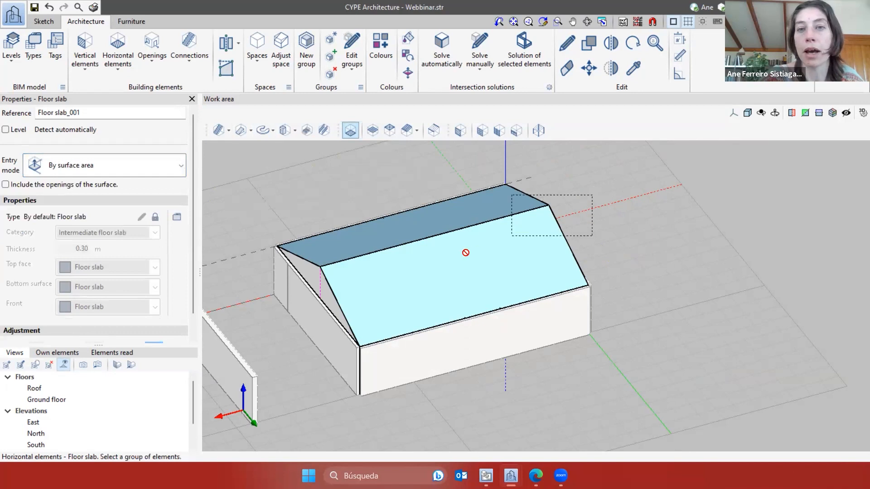
left_click(295, 331)
middle_click_drag(355, 319, 736, 286)
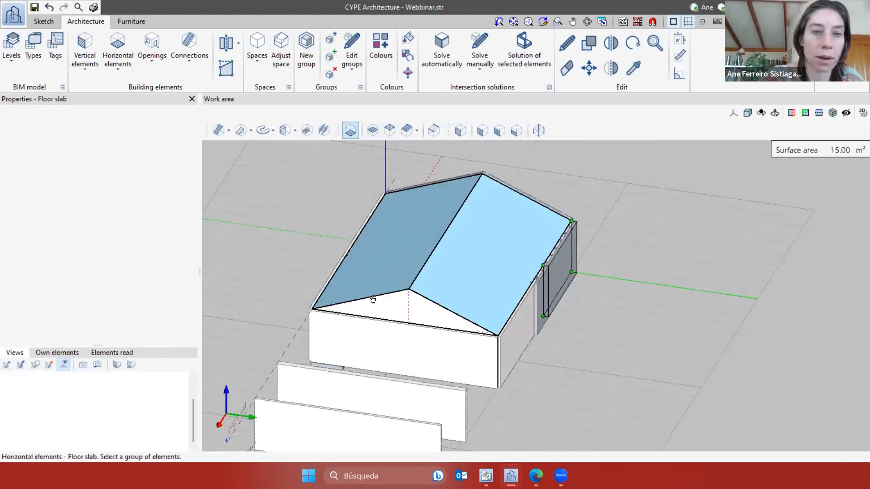
Try the two outer slab adjustment options on the roof slope to compare where the slab thickness falls
scroll(413, 257, "up", 2)
scroll(412, 257, "up", 2)
scroll(111, 296, "down", 1)
left_click(42, 328)
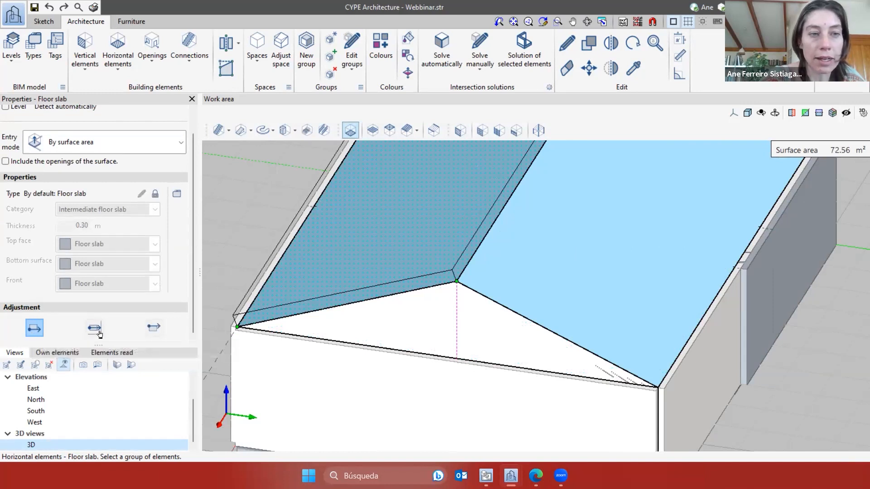
left_click(153, 328)
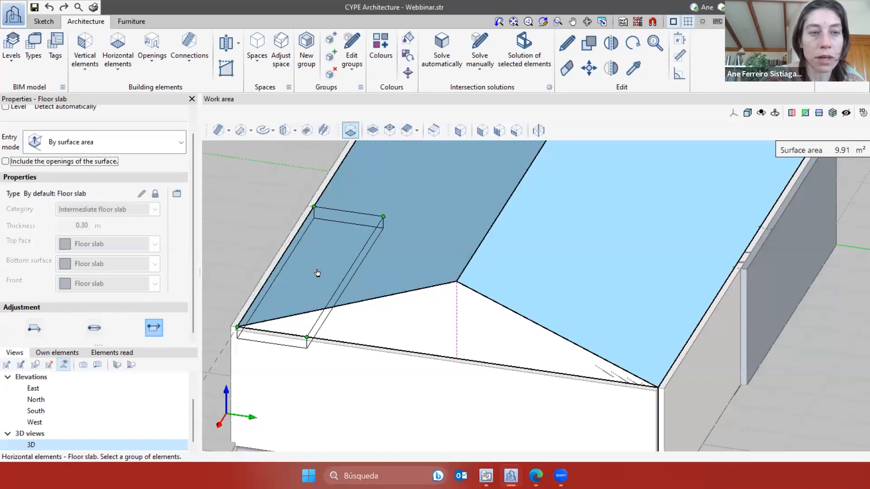
left_click(34, 328)
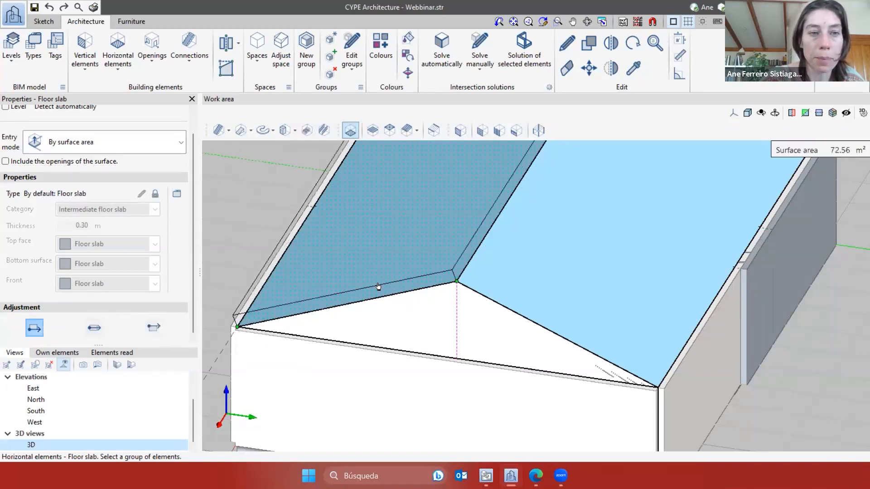
Generate default 0.30 m slabs from both roof slopes with the centred adjustment
left_click(94, 328)
scroll(561, 223, "down", 3)
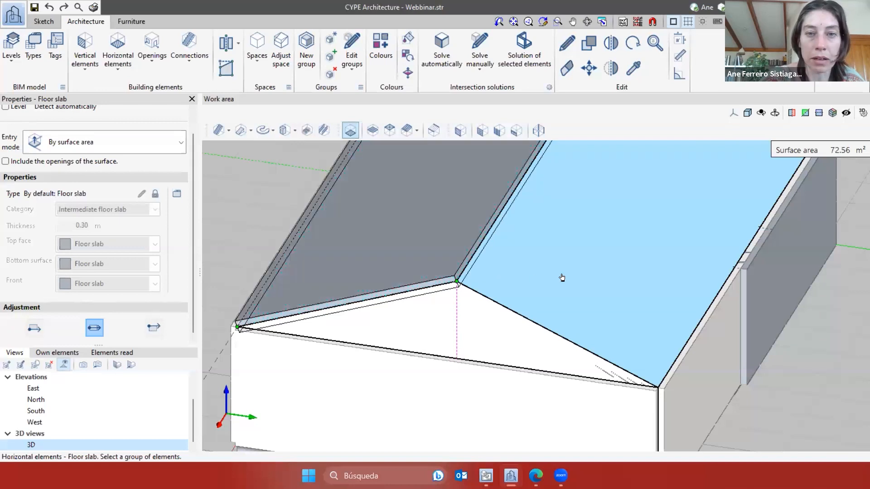
scroll(436, 319, "down", 3)
middle_click_drag(436, 319, 400, 332)
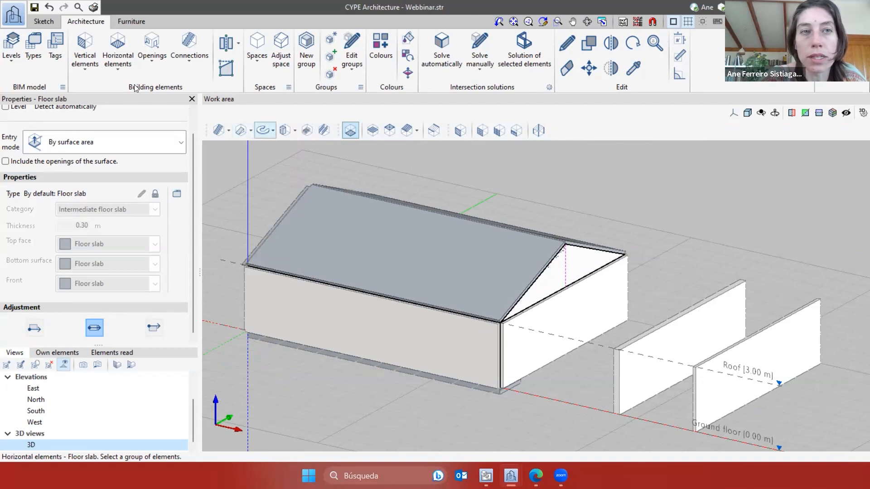
Insert a default door at the base of the house's long south wall
left_click(151, 50)
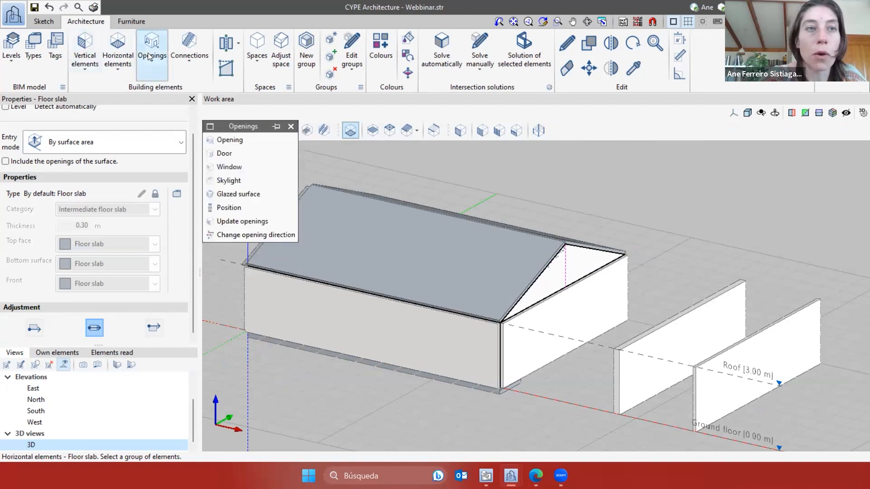
left_click(225, 154)
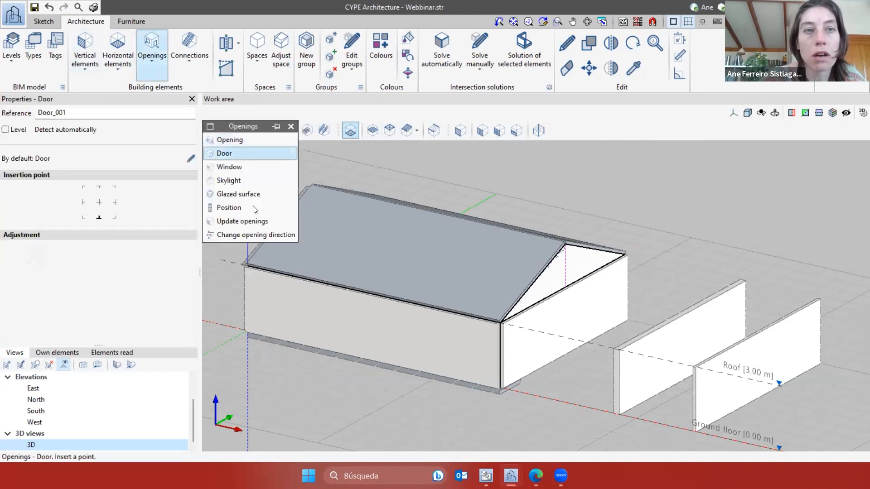
left_click(360, 356)
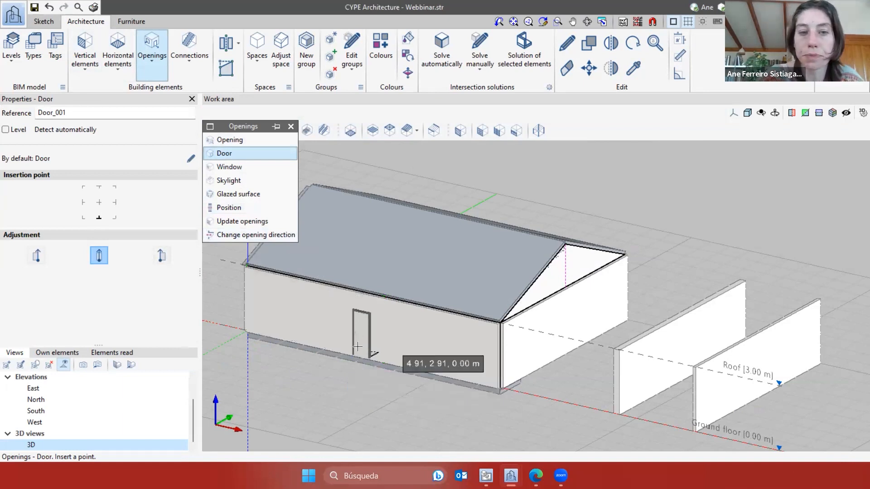
scroll(446, 395, "up", 2)
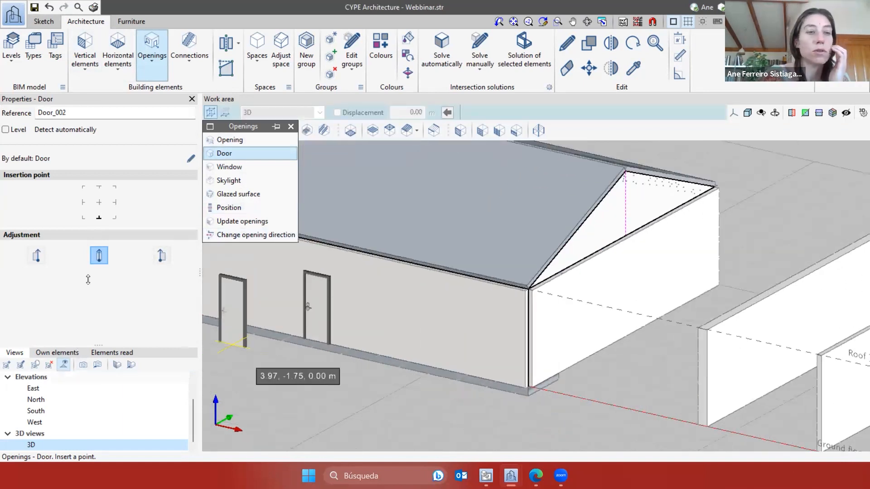
In the Ground floor plan, insert another default door in the east exterior wall, about 7.27 m from its south end
left_click_drag(88, 279, 86, 278)
left_click(79, 334)
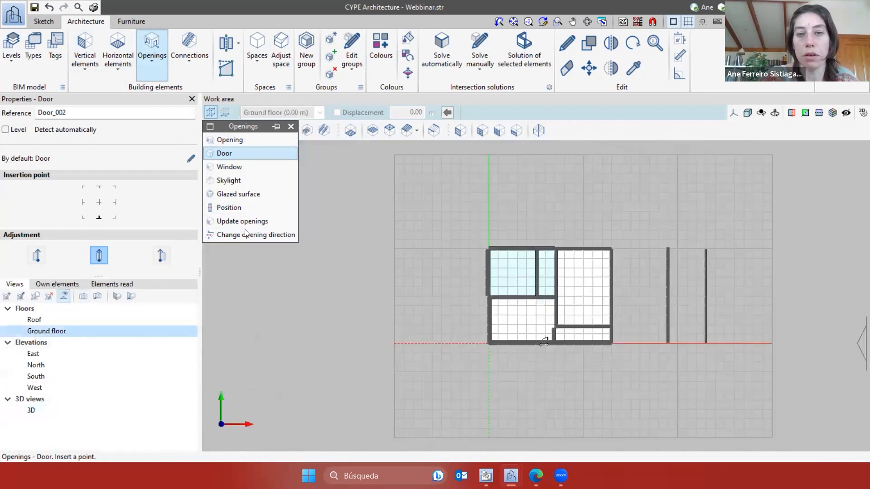
scroll(703, 269, "up", 3)
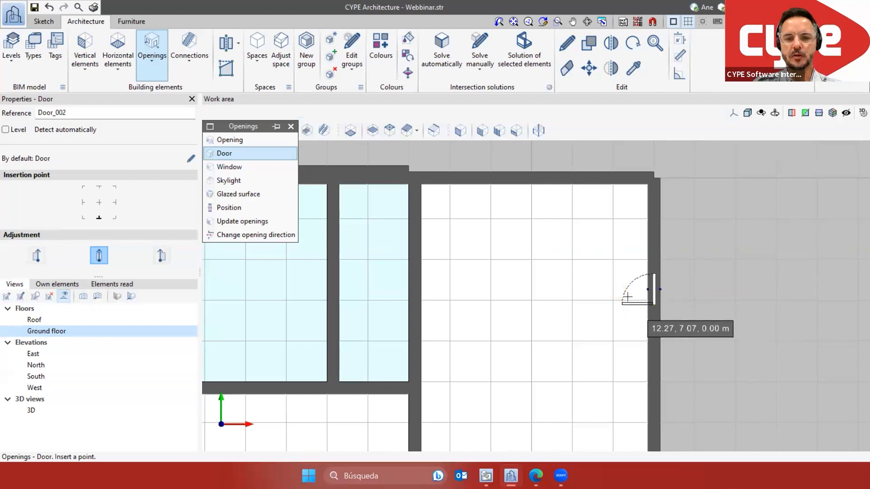
left_click(653, 291)
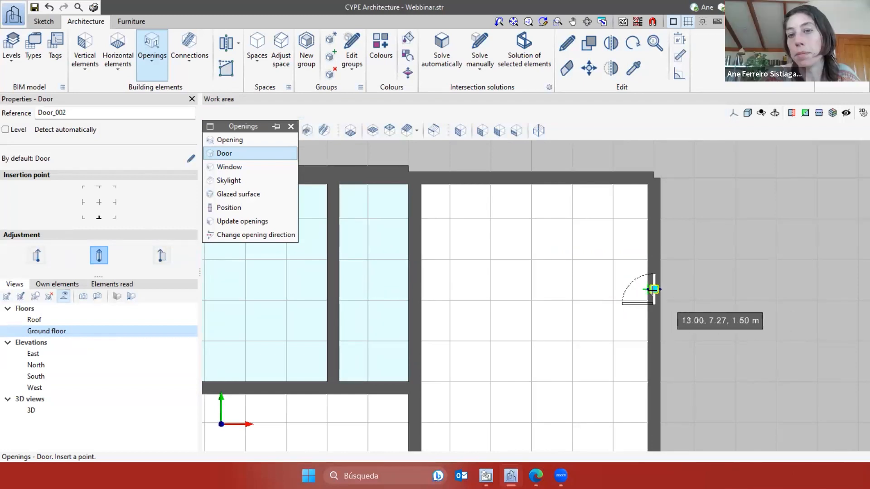
Delete the two leftover floor slab strips outside the north and west walls of the ground floor's northwest rooms
middle_click_drag(605, 316, 506, 315)
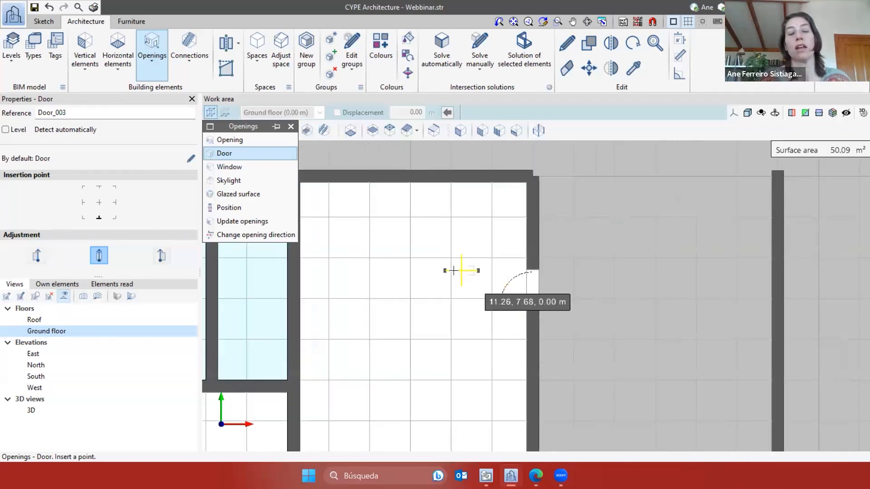
scroll(570, 234, "down", 1)
middle_click_drag(577, 248, 571, 235)
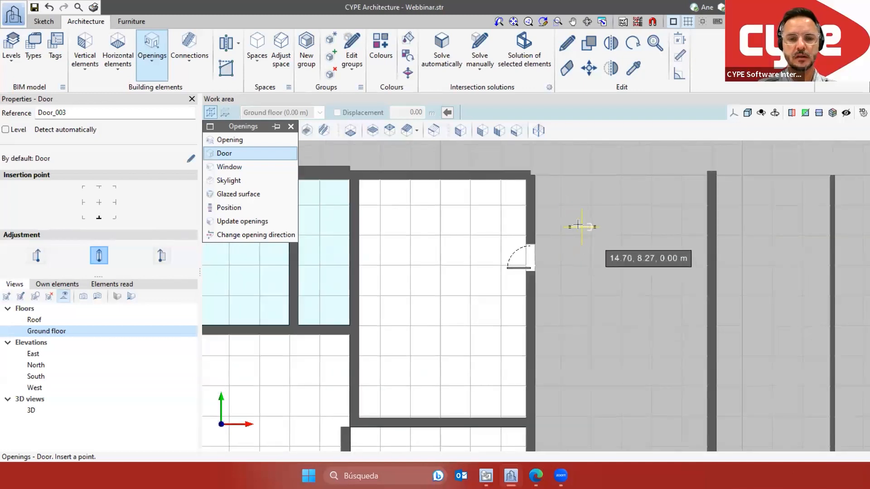
middle_click_drag(497, 208, 812, 231)
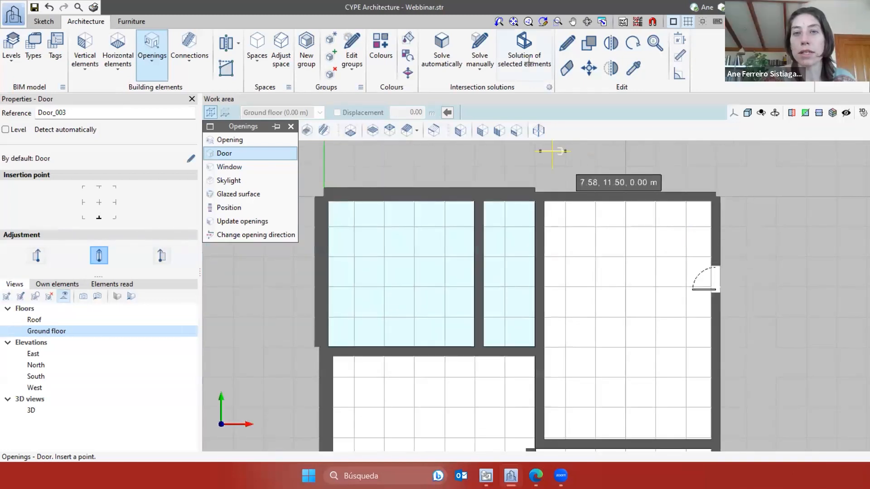
left_click(567, 68)
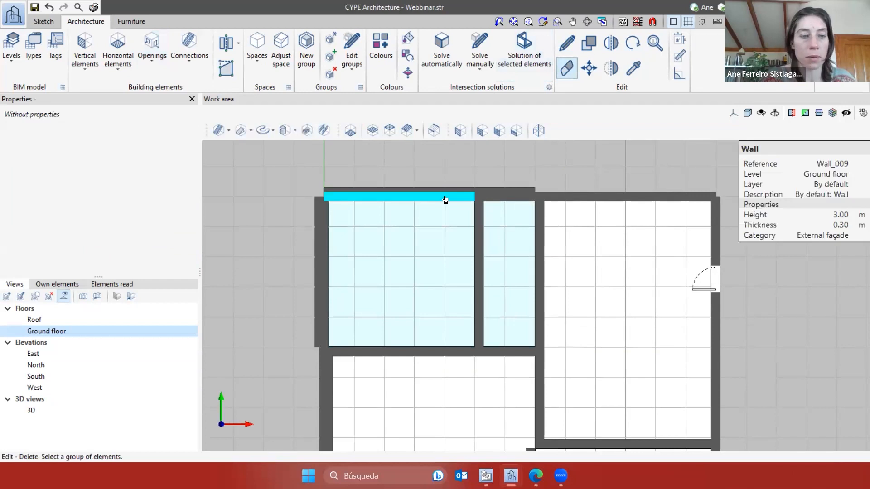
left_click(495, 192)
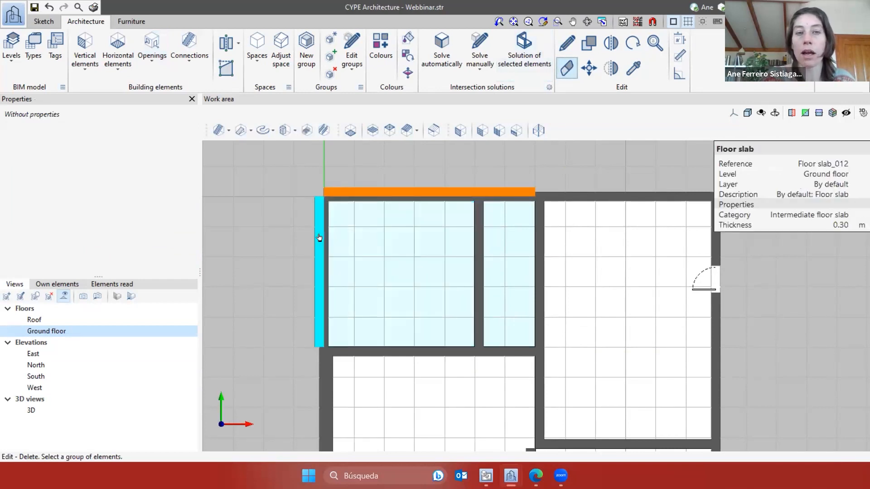
left_click(319, 238)
right_click(319, 239)
Delete the overlapping external wall along the southern part of the west façade
middle_click_drag(627, 250, 538, 219)
scroll(344, 380, "down", 2)
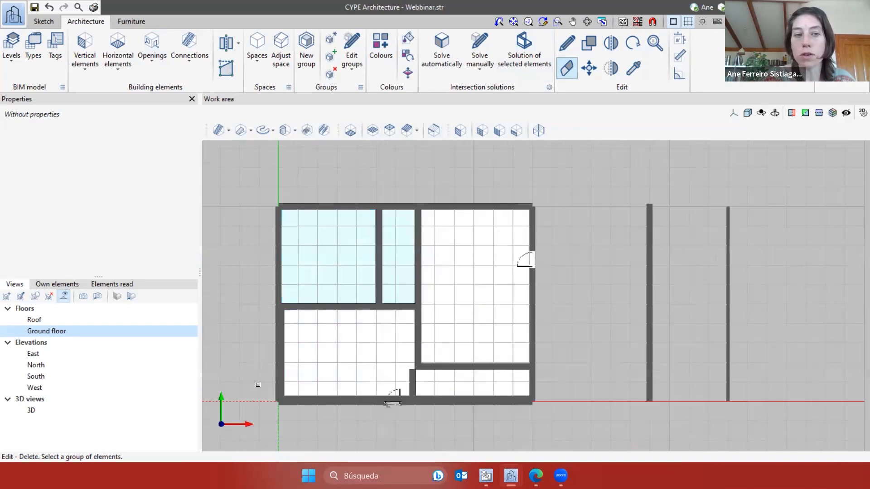
scroll(259, 380, "up", 1)
left_click(287, 377)
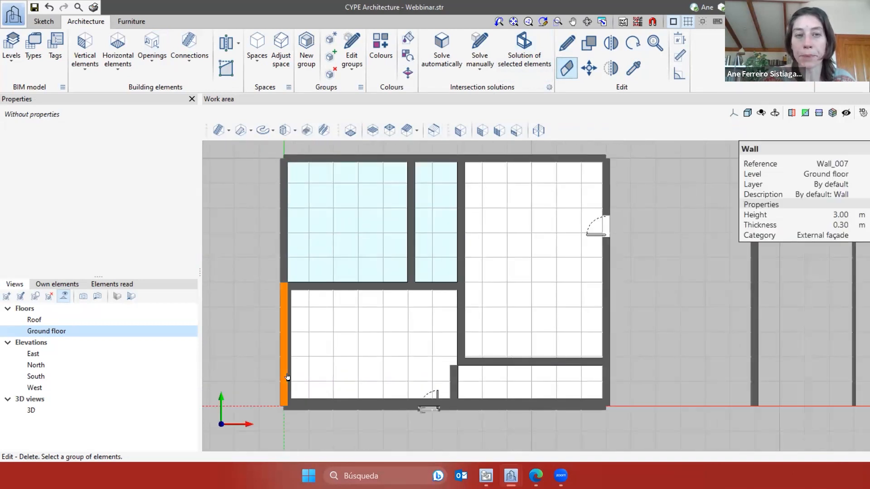
right_click(302, 363)
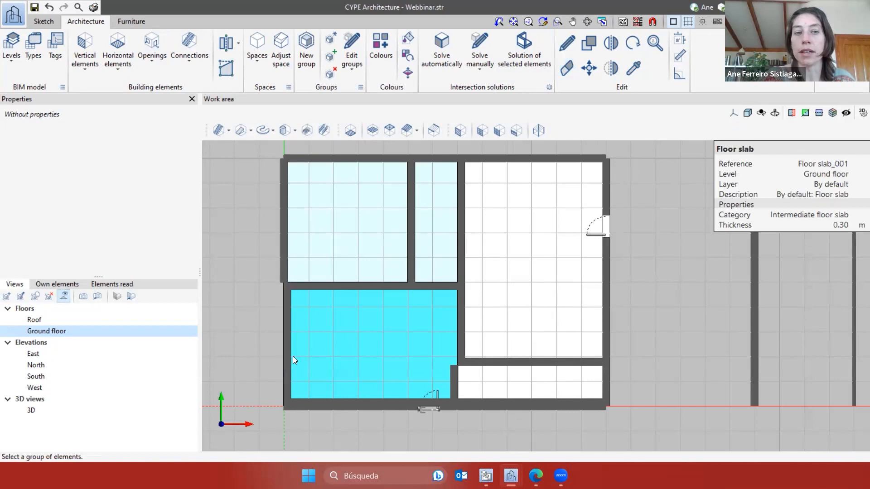
Solve the intersection between the north and east exterior walls at the house's northeast corner as selected elements
scroll(576, 289, "down", 2)
scroll(495, 219, "up", 3)
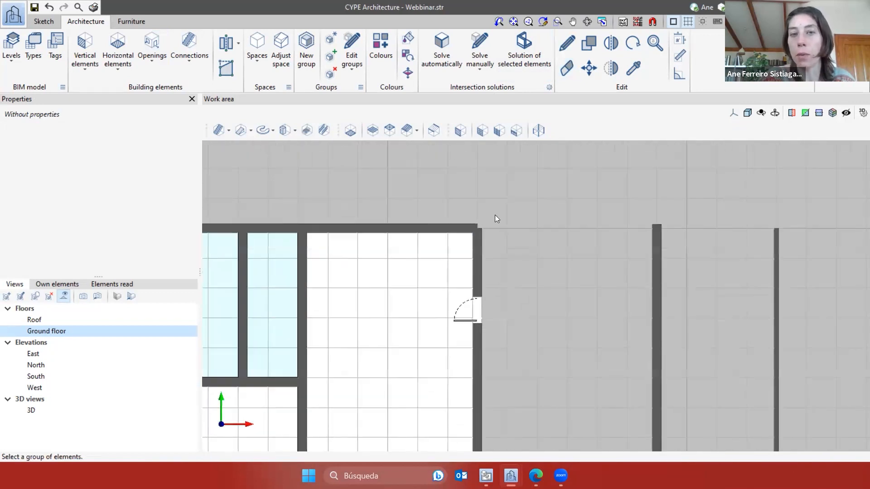
scroll(471, 222, "up", 3)
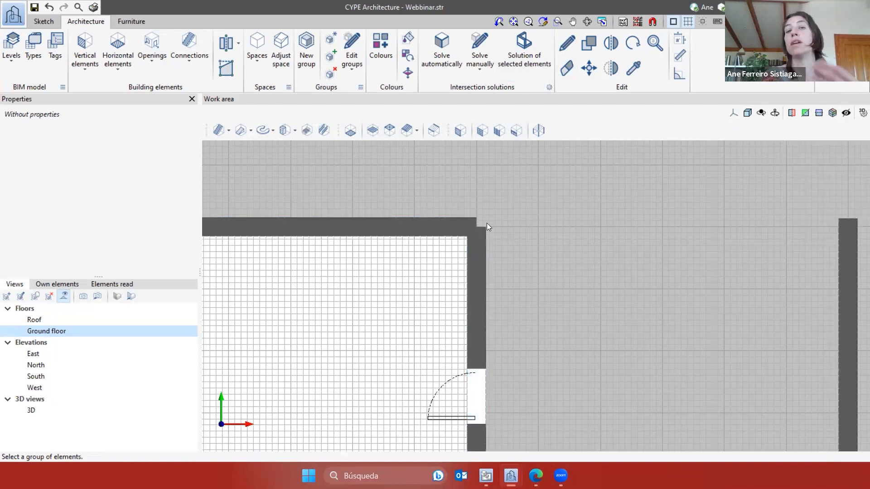
scroll(468, 248, "up", 1)
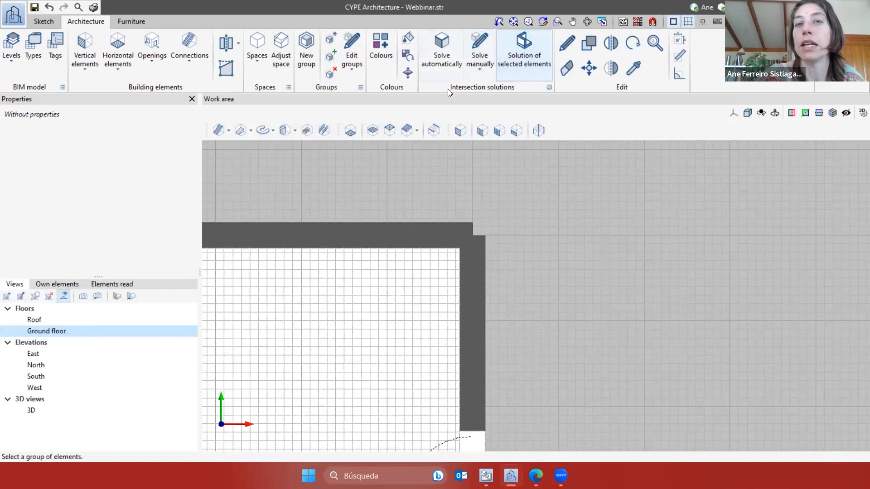
left_click(536, 68)
left_click(423, 231)
left_click(480, 284)
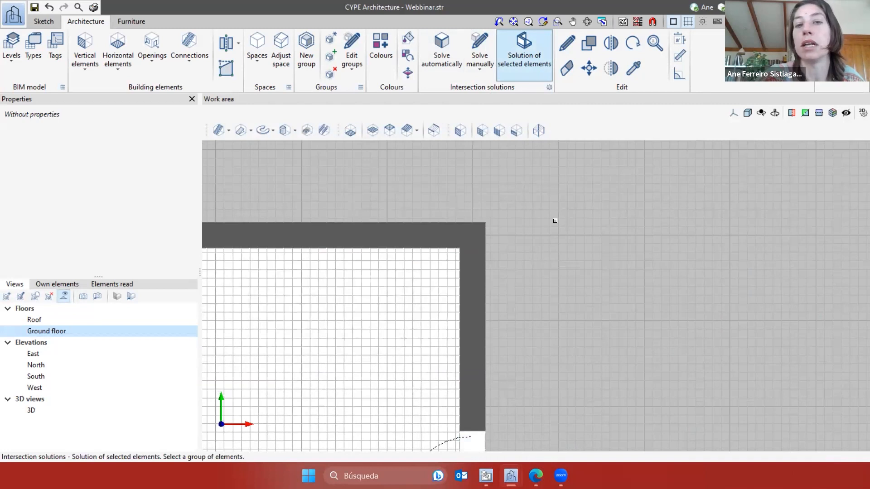
Automatically solve all project intersections between walls, between walls and floor slabs, and between sloped roofs
scroll(555, 221, "down", 3)
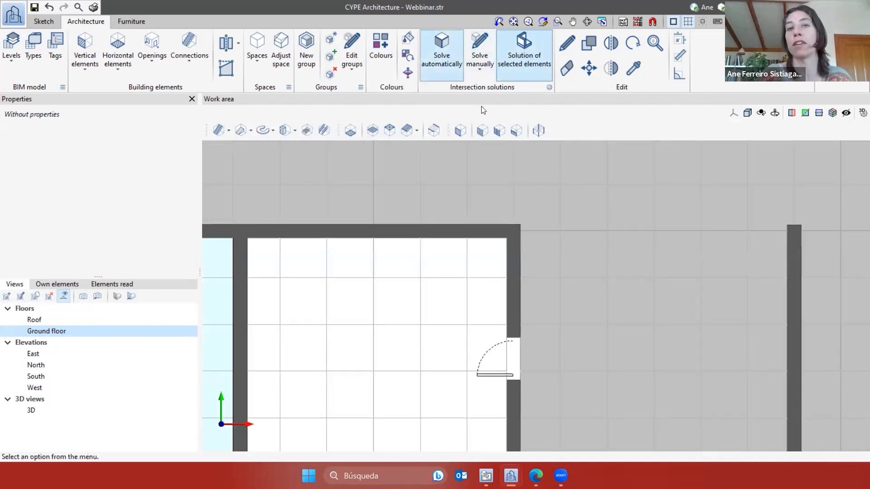
left_click(521, 184)
left_click(509, 206)
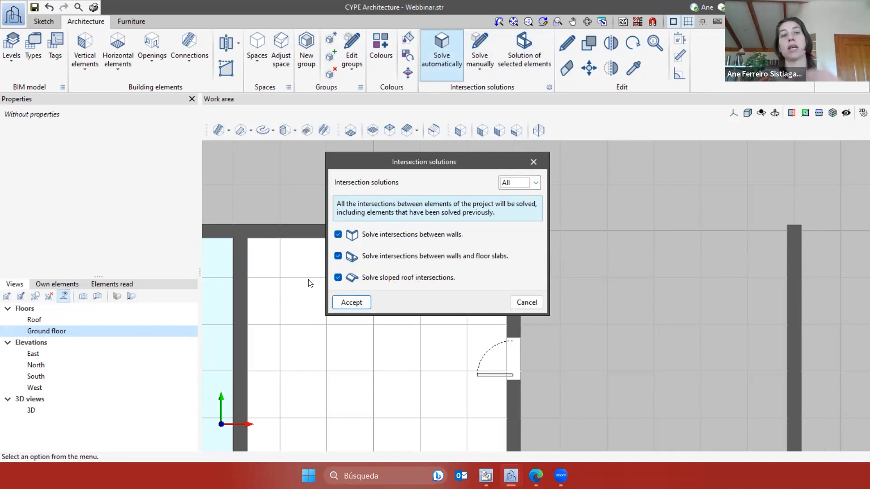
left_click(351, 302)
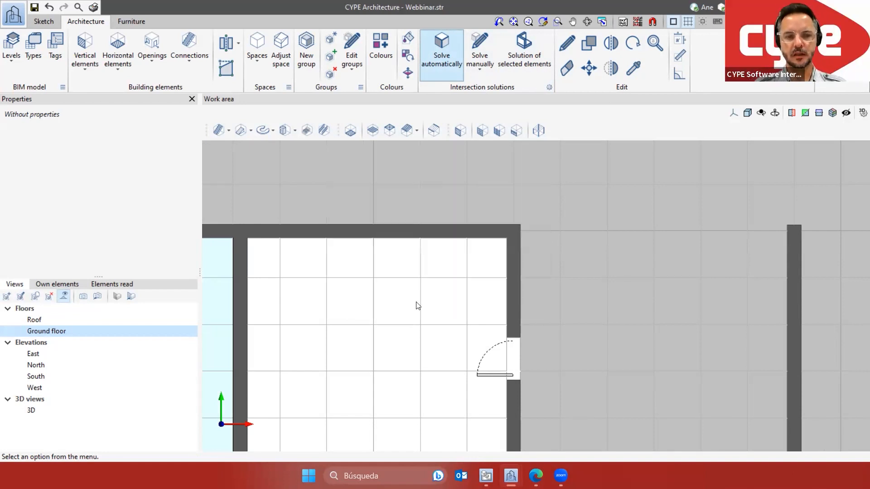
scroll(609, 227, "down", 2)
scroll(609, 228, "down", 2)
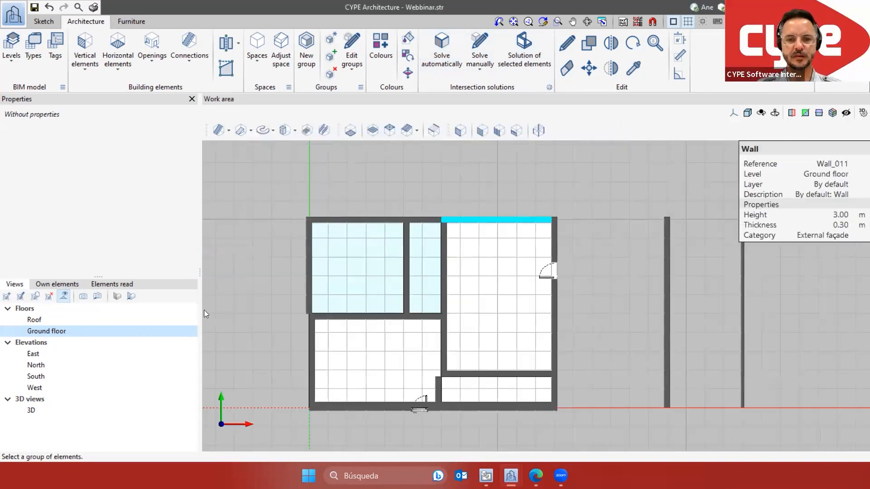
Examine the roof slabs' joint at the gable ridge in the 3D view and check the manual intersection options
left_click(32, 410)
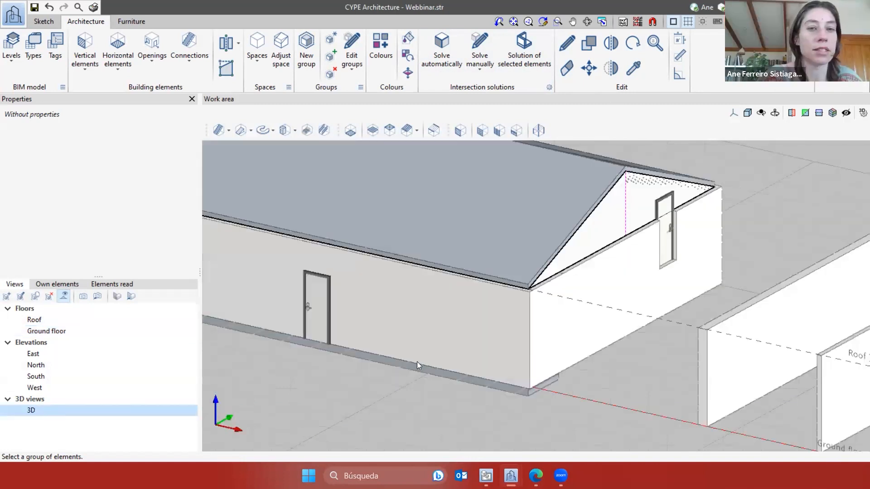
scroll(629, 305, "down", 3)
scroll(615, 209, "up", 4)
middle_click_drag(589, 216, 405, 231, "shift")
scroll(386, 303, "up", 2)
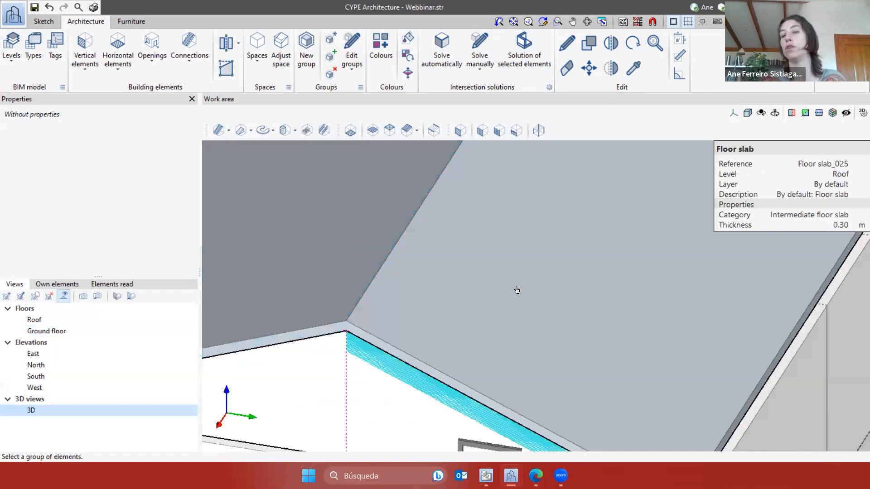
left_click(494, 64)
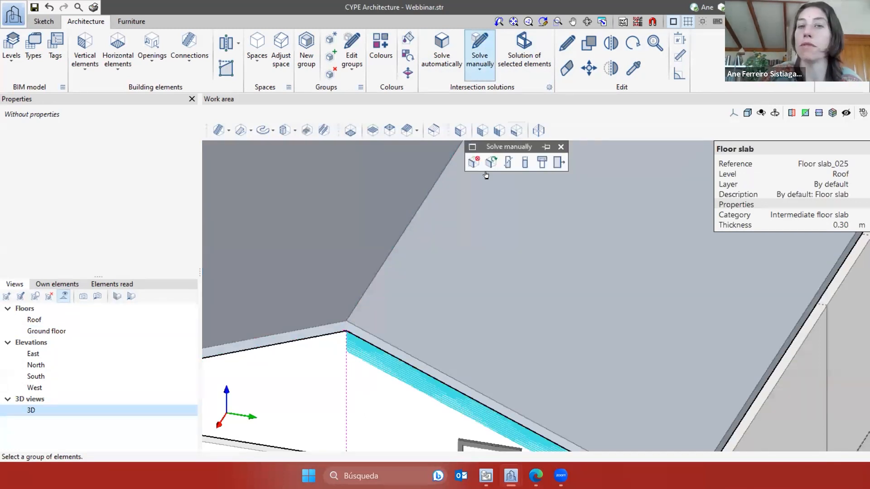
left_click(562, 148)
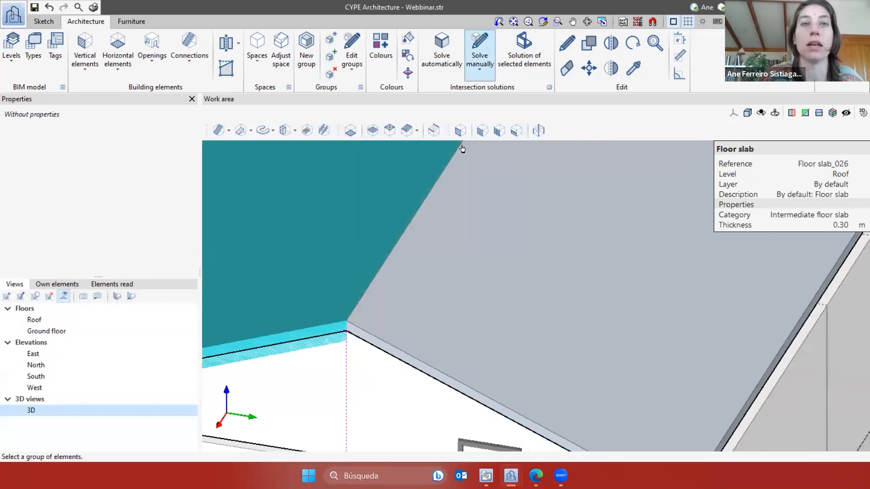
scroll(472, 184, "down", 5)
middle_click_drag(472, 237, 574, 296)
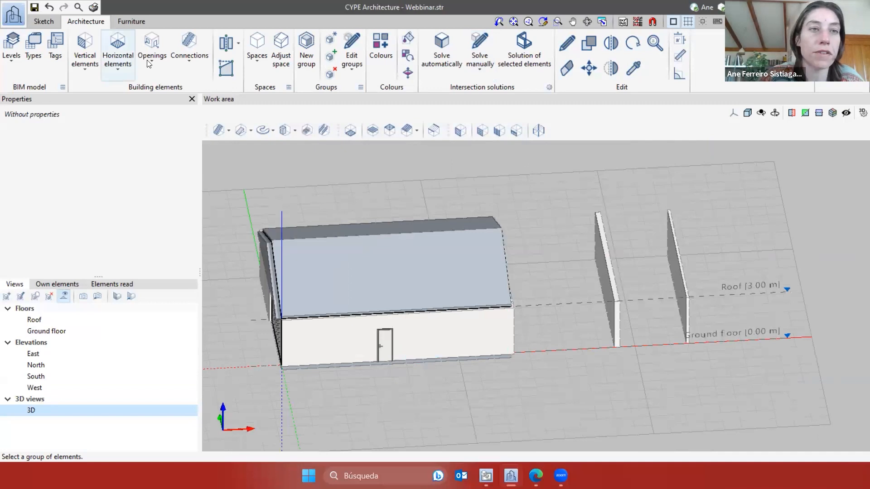
Insert a default window in the house's south wall, east of the door
left_click(152, 47)
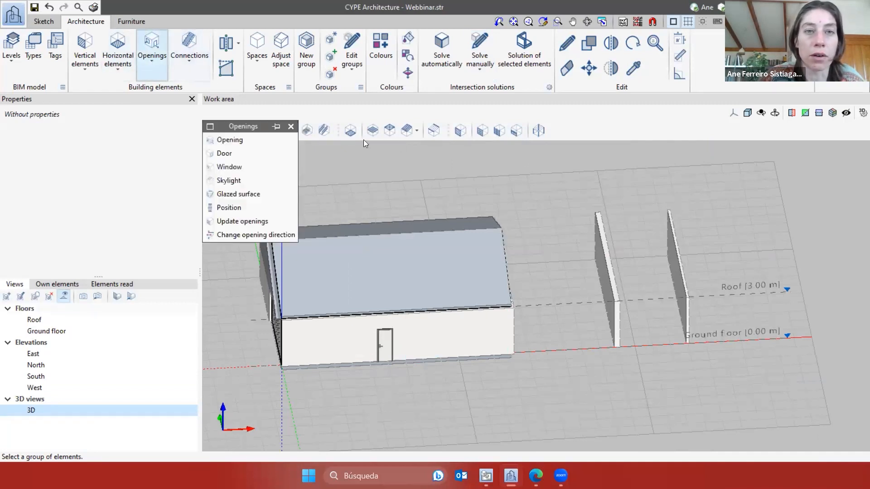
left_click(251, 168)
scroll(437, 358, "up", 2)
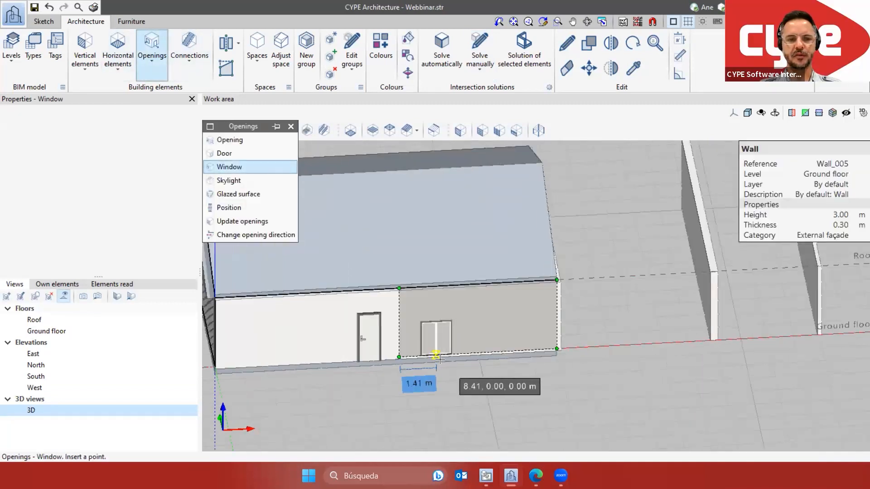
left_click(443, 337)
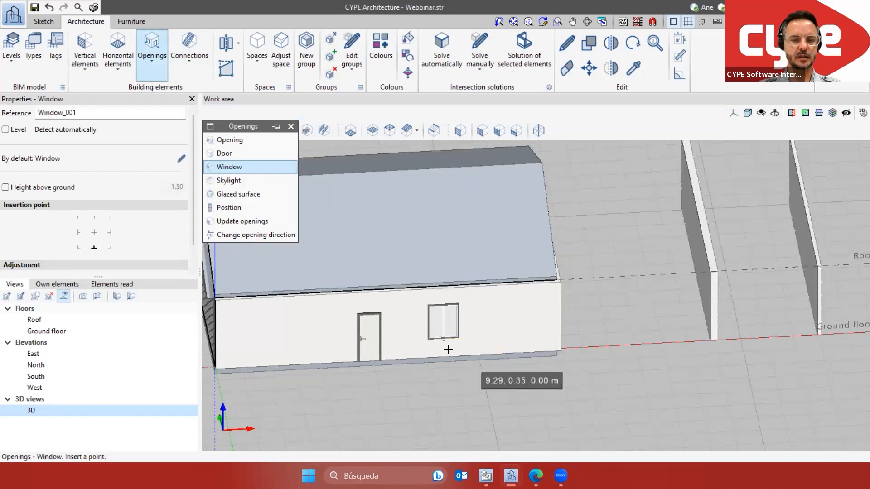
scroll(444, 336, "up", 1)
scroll(444, 336, "up", 2)
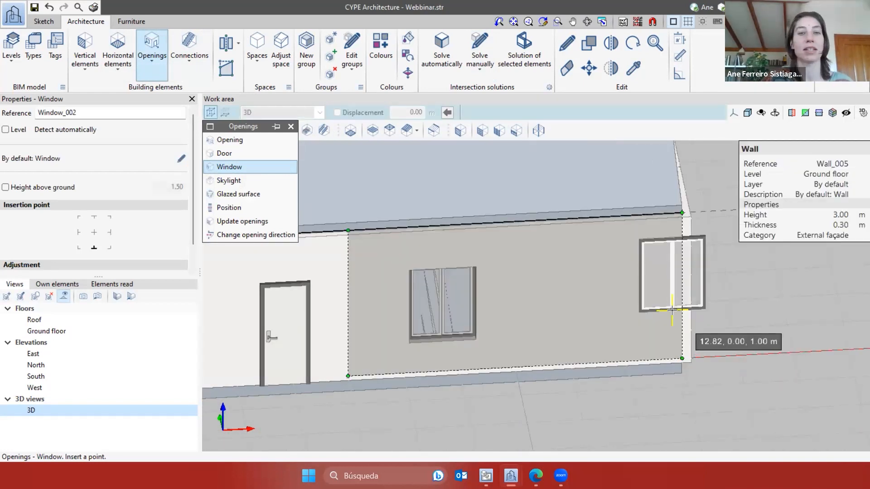
scroll(672, 311, "down", 3)
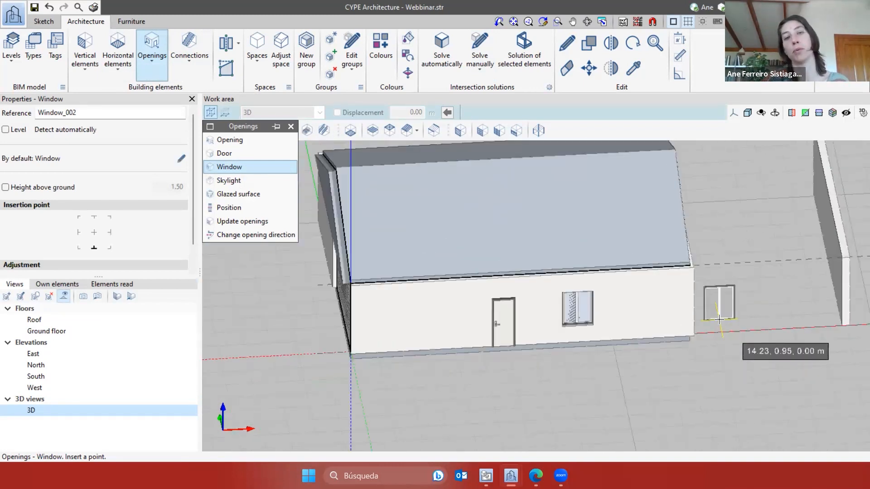
scroll(584, 313, "down", 3)
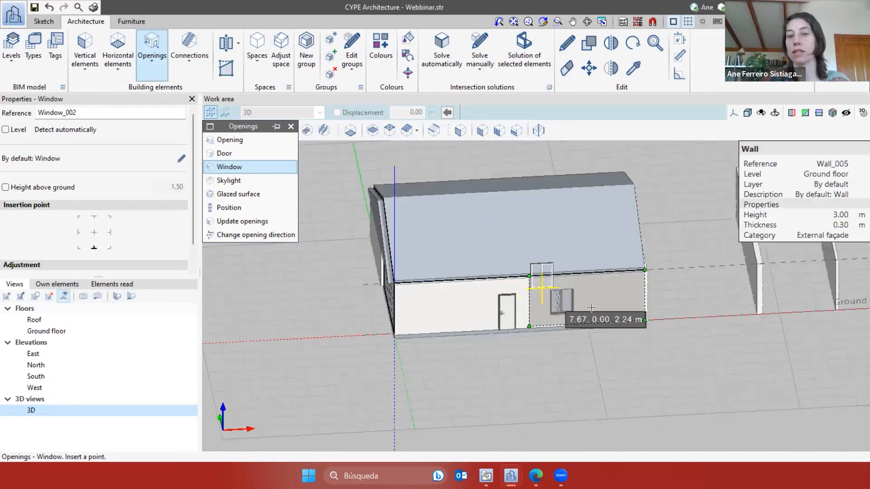
middle_click_drag(576, 330, 578, 375)
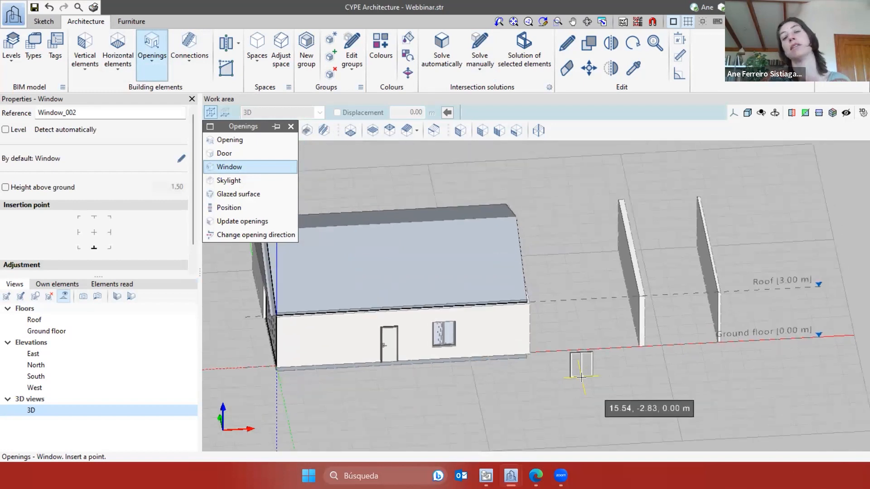
left_click(291, 126)
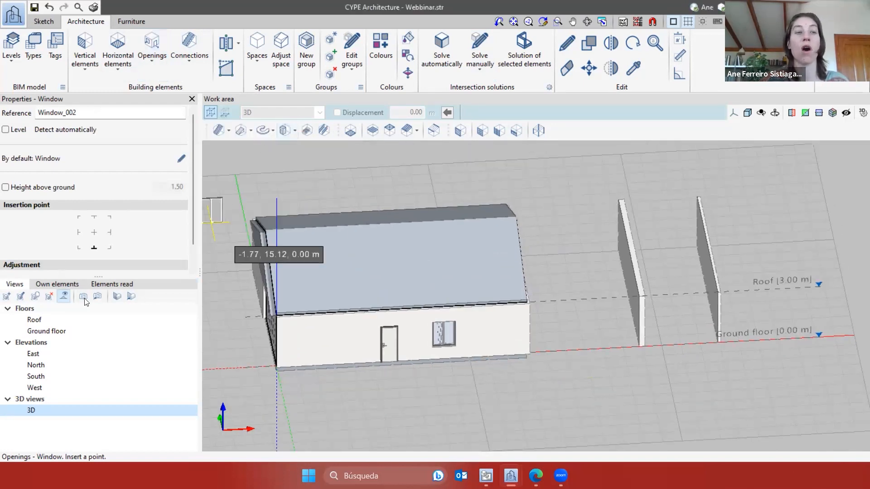
Create a layer named Layer 1 for own elements, then expand the By default layer and select its Walls category
left_click(55, 285)
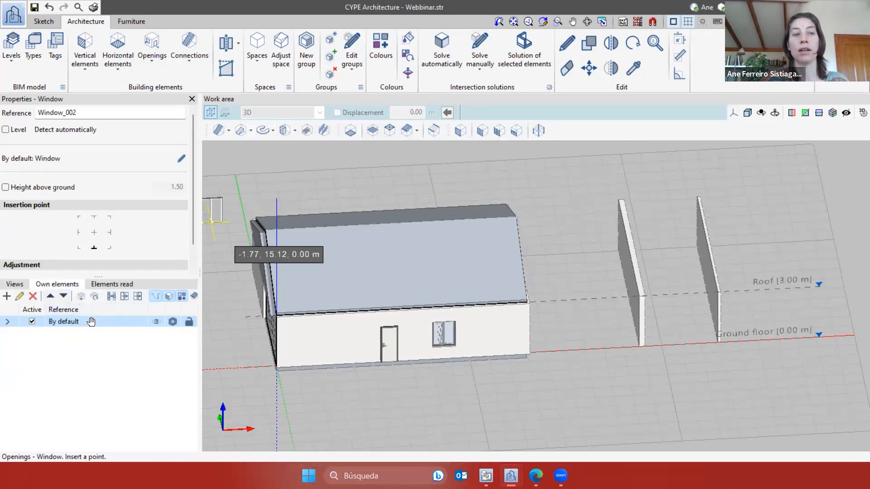
left_click(6, 296)
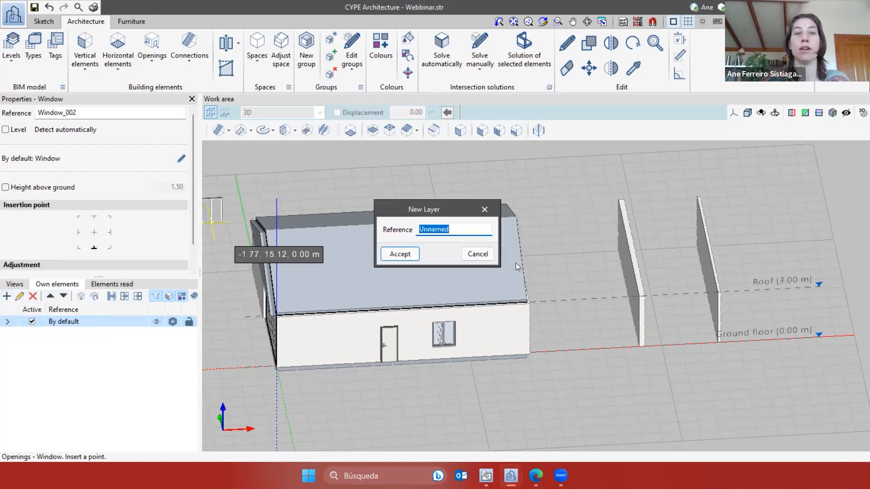
type("L")
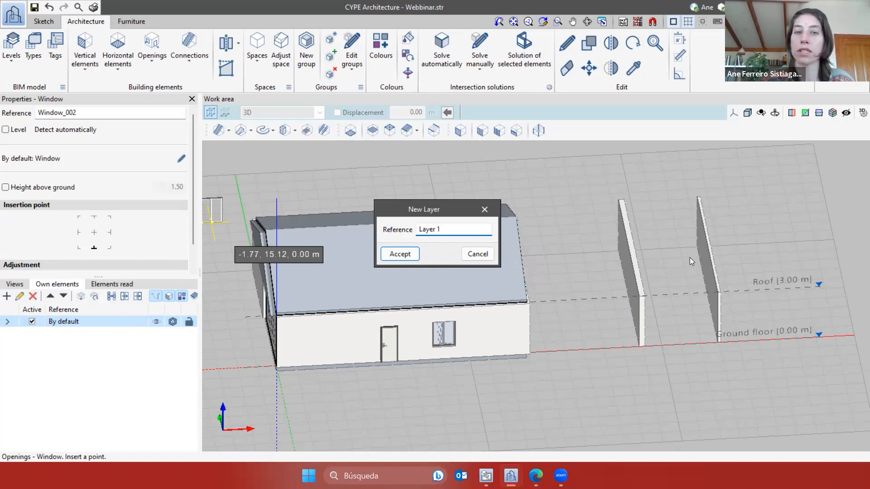
type("ayer 1")
key("Return")
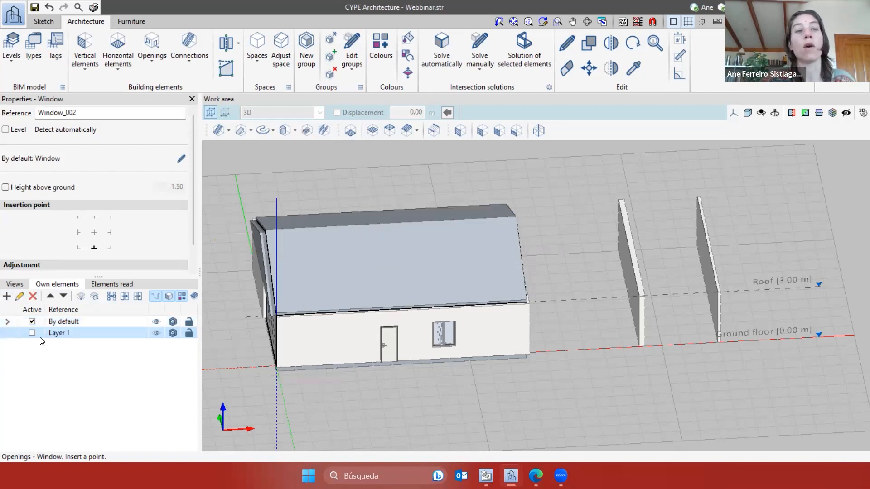
left_click(7, 322)
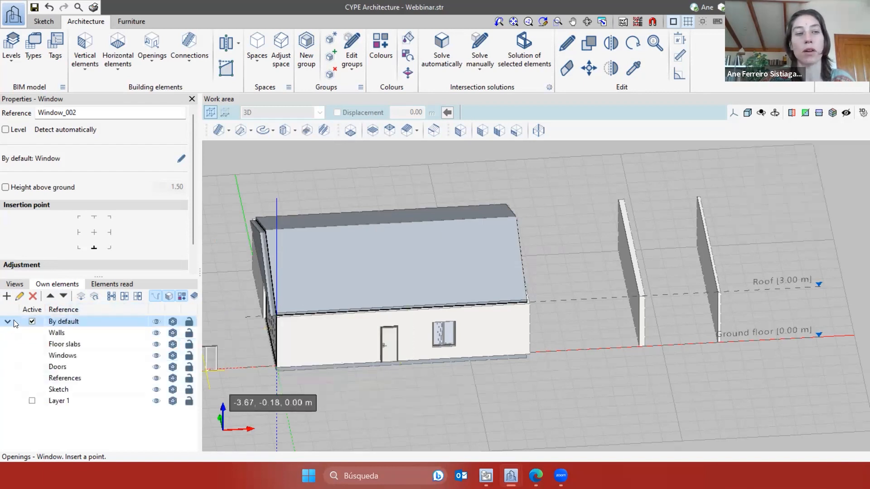
left_click(79, 338)
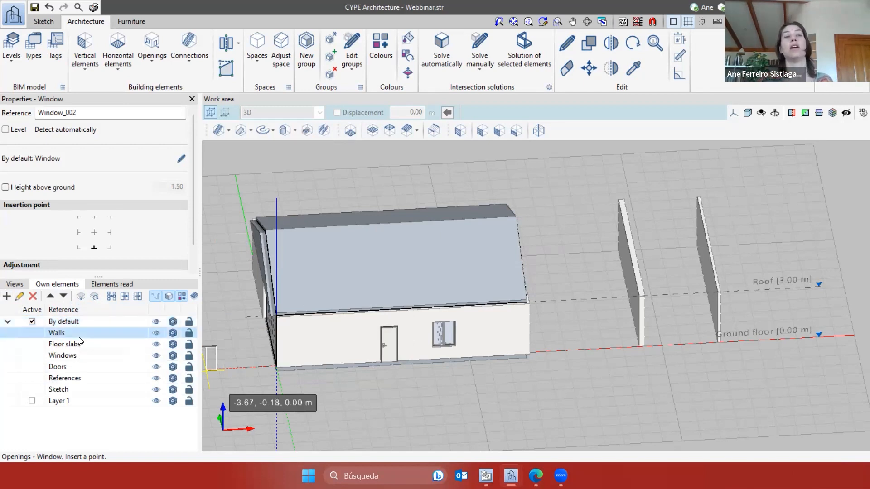
Hide the Walls and Floor slabs of the By default layer, toggle its Sketch category off and on, and leave window insertion
left_click(157, 333)
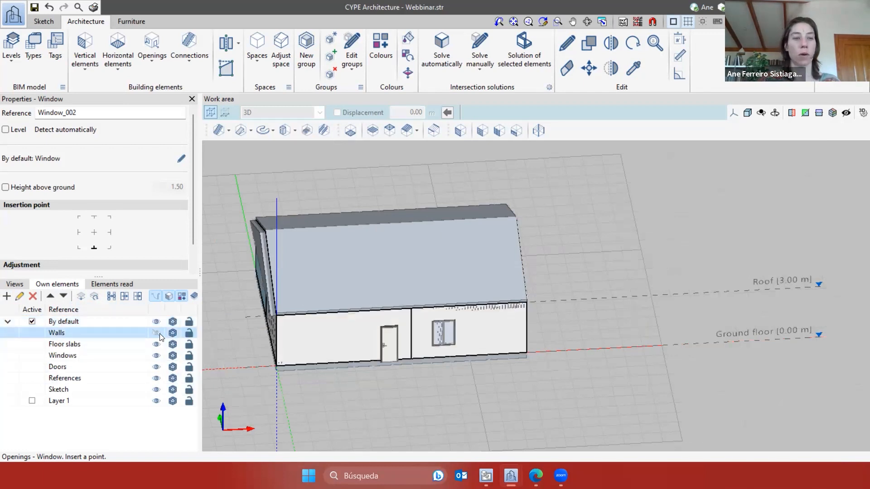
left_click(157, 344)
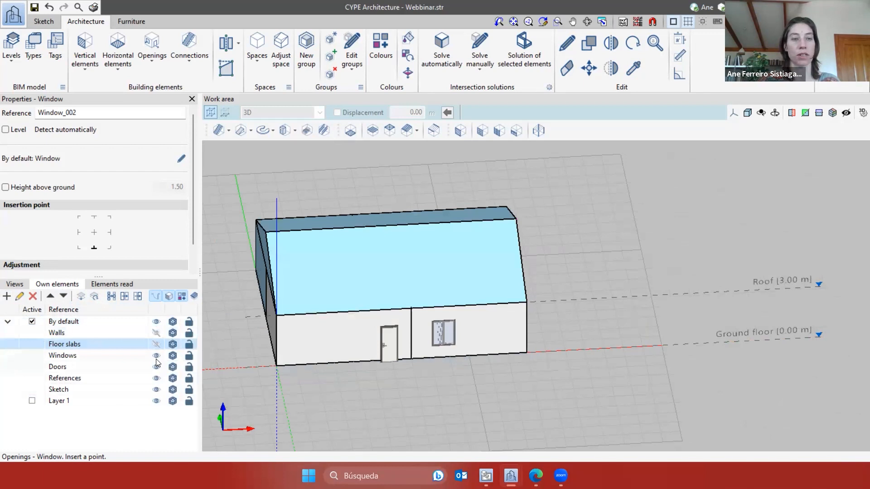
left_click(156, 390)
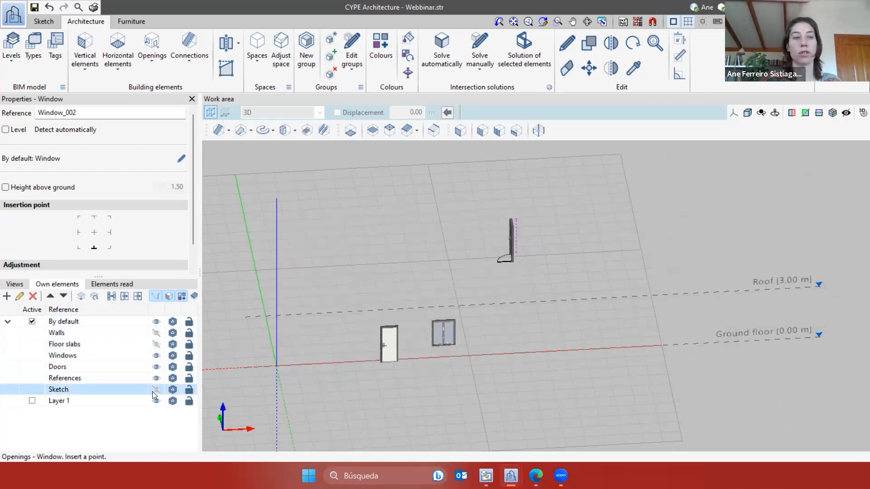
left_click(153, 391)
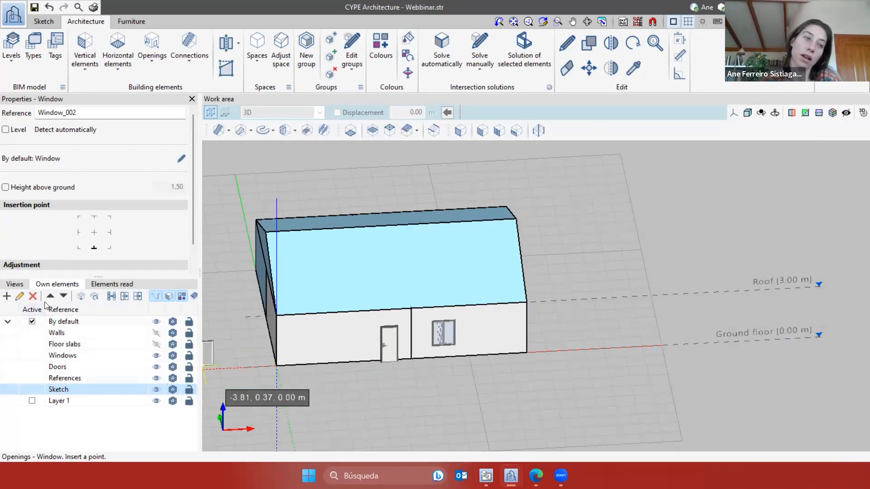
left_click(8, 322)
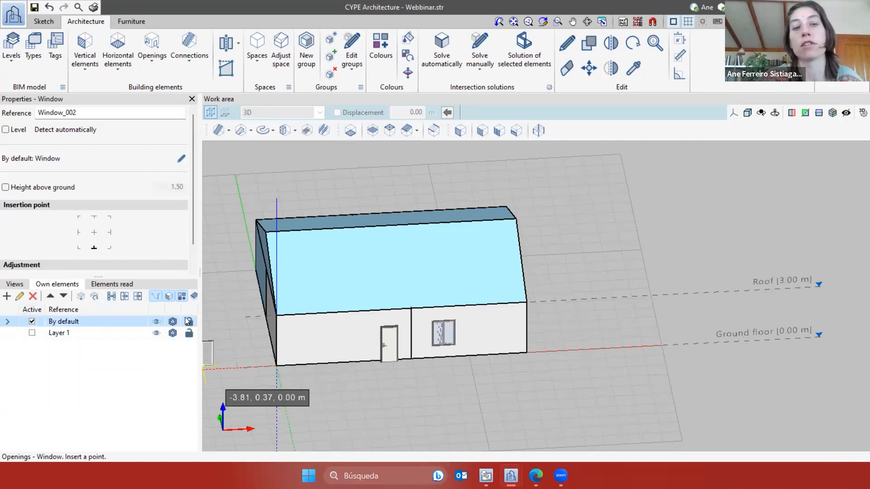
key("Escape")
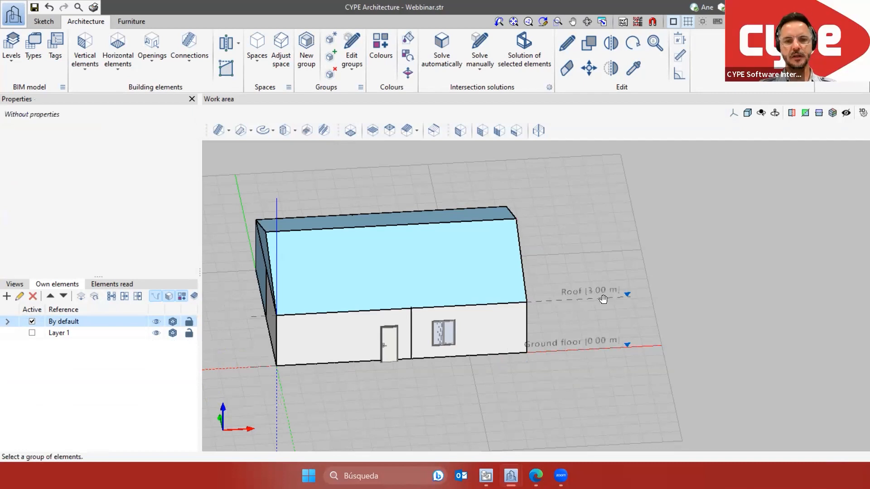
View the available furniture, home appliance, sanitary appliance and garden elements for the house model
middle_click_drag(603, 299, 633, 308)
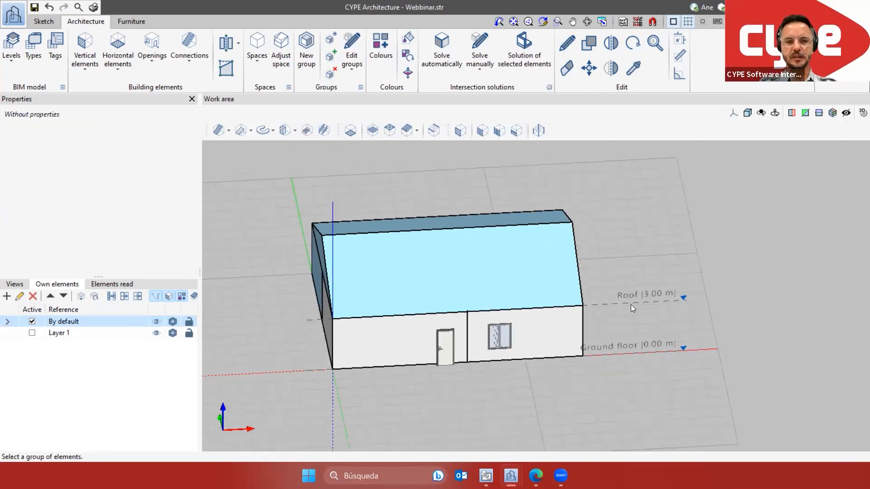
left_click(129, 27)
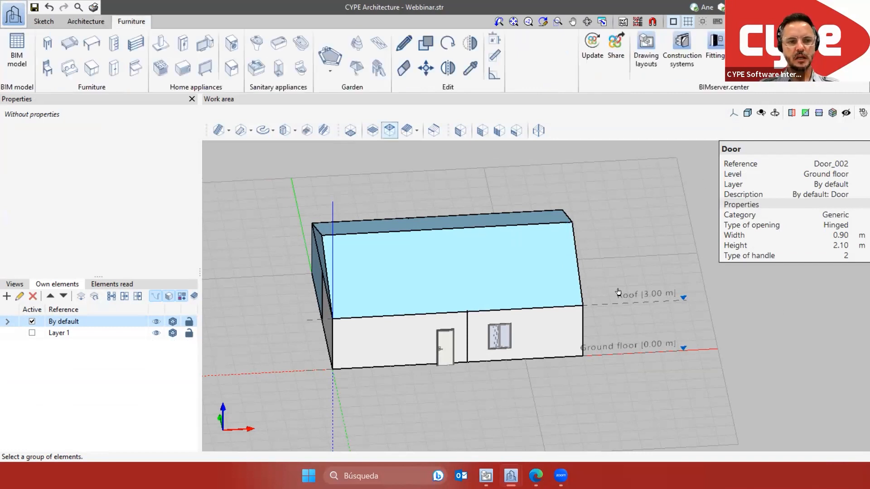
scroll(619, 292, "down", 2)
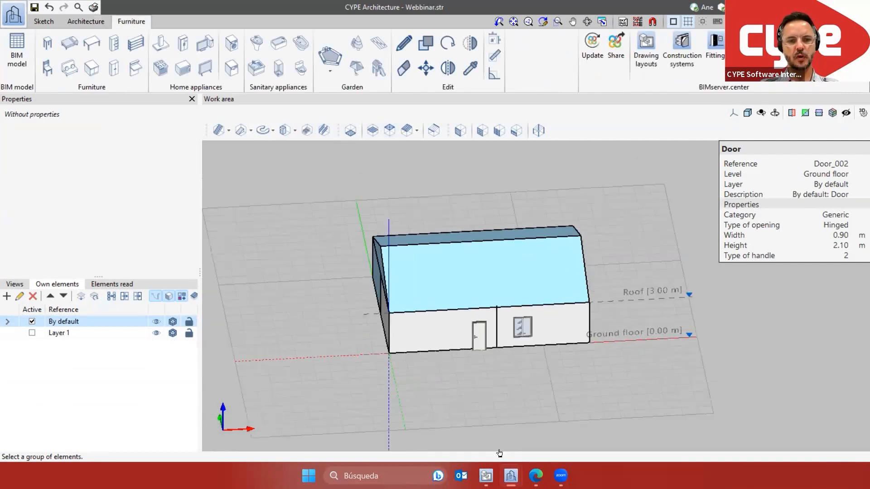
Switch to the Block of 18 apartments + commercial units project and inspect the element categories in the ARCH_Façade layer
mouse_move(511, 476)
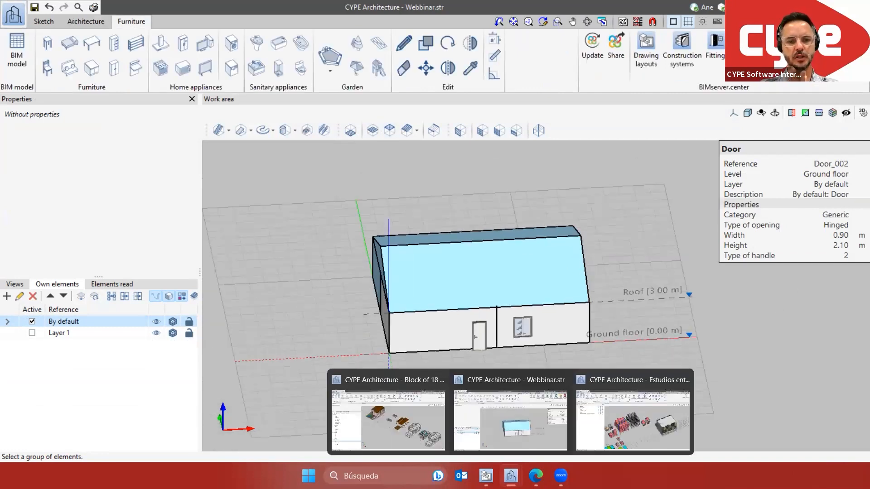
left_click(379, 435)
left_click(51, 163)
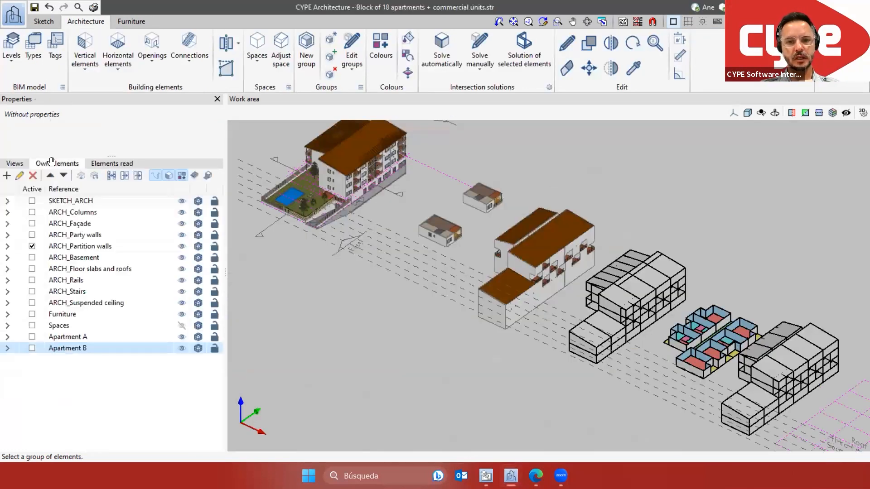
left_click(7, 223)
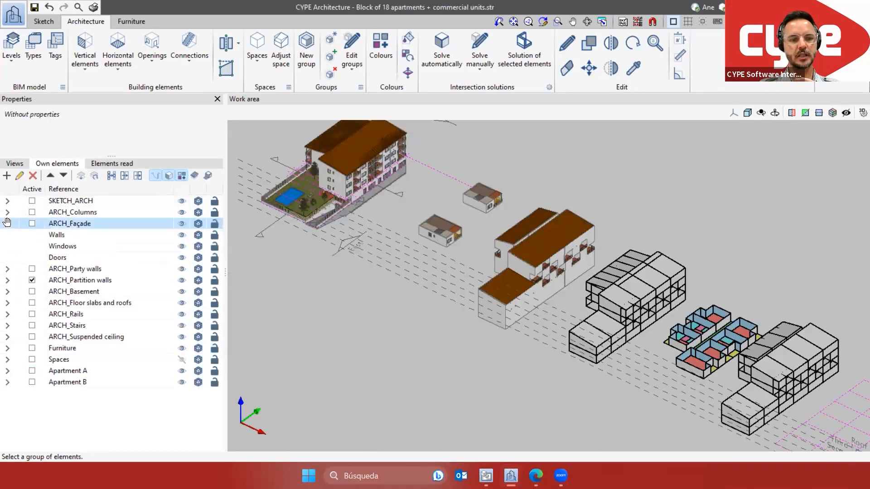
left_click(7, 223)
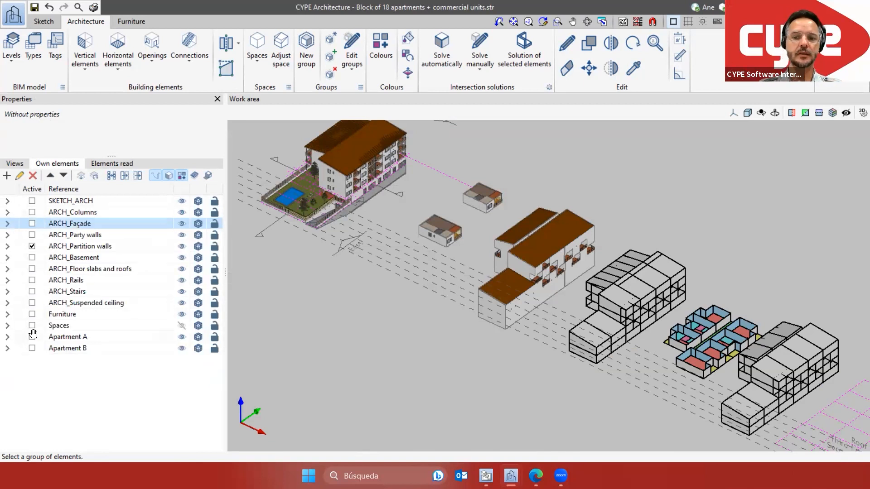
Inspect the element categories grouped in the Apartment A layer and look closely at the two separate apartment models
left_click(7, 336)
left_click(7, 337)
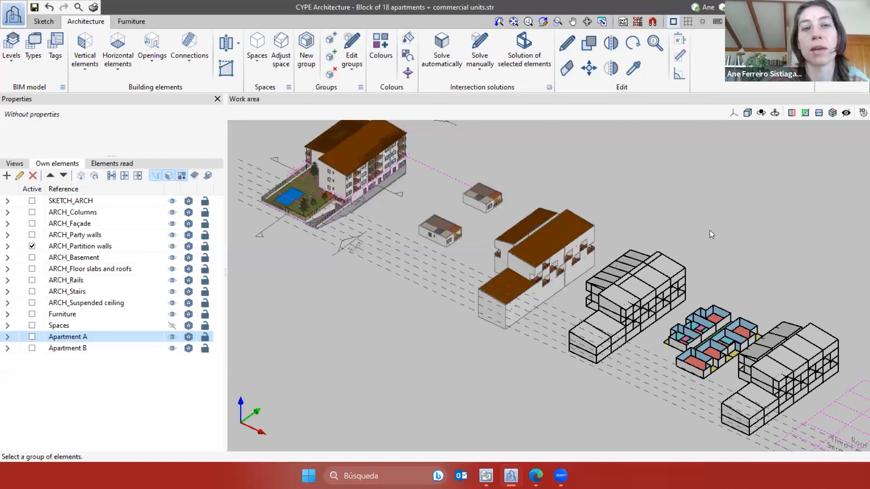
scroll(489, 209, "up", 5)
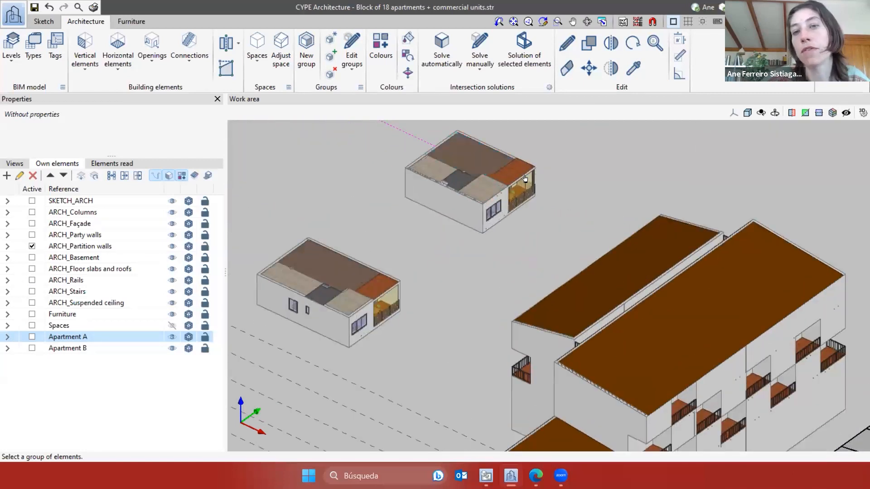
scroll(512, 225, "down", 5)
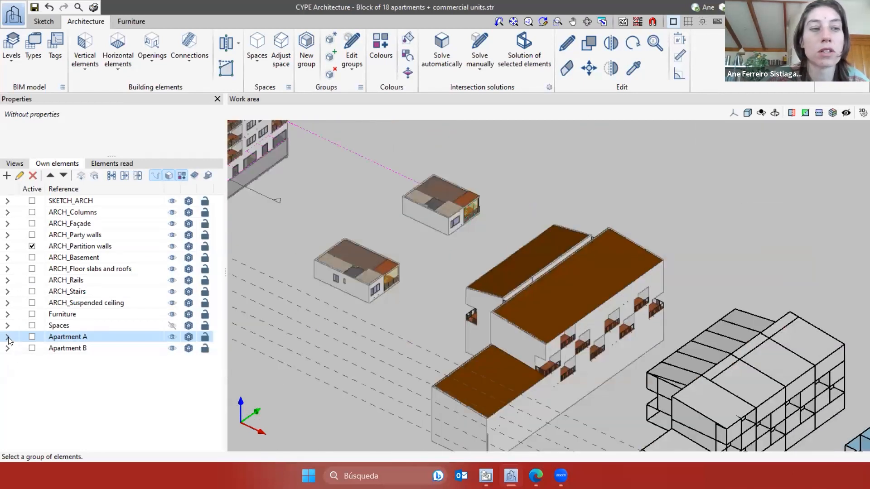
left_click(7, 337)
scroll(66, 330, "down", 1)
mouse_move(447, 229)
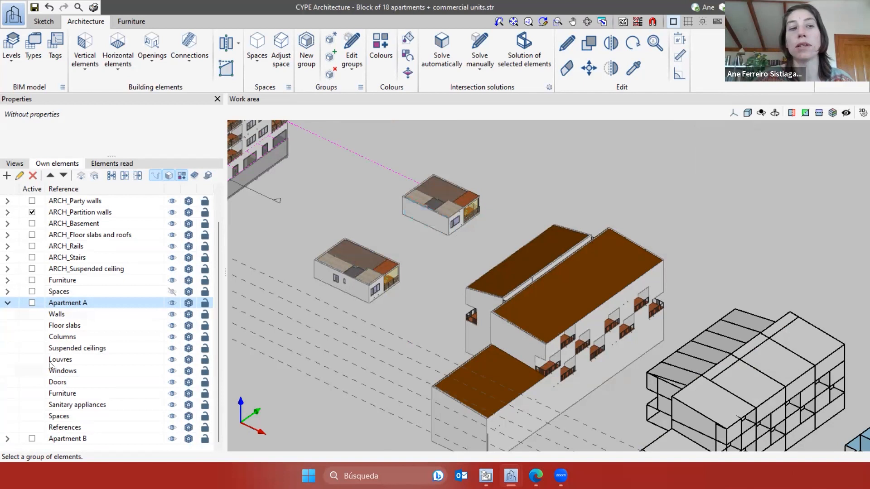
left_click(7, 303)
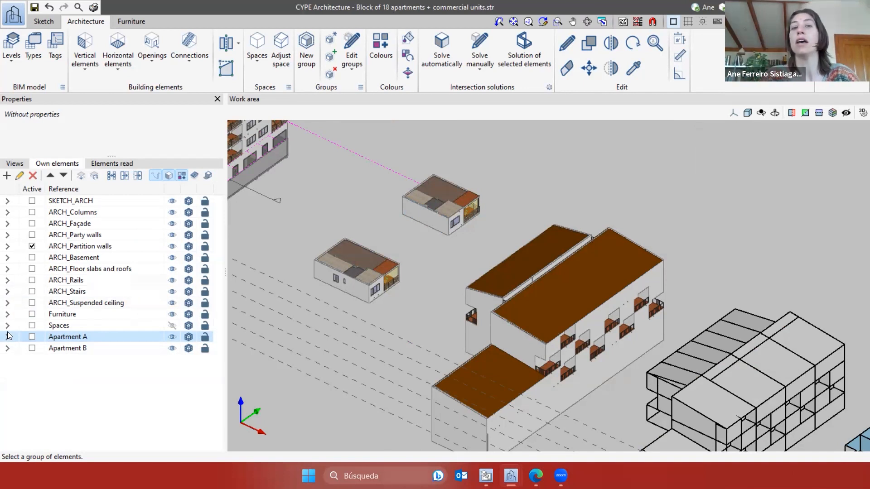
Examine the row of building models, from the finished apartment block with its pool to the sketched volumes
scroll(502, 216, "down", 5)
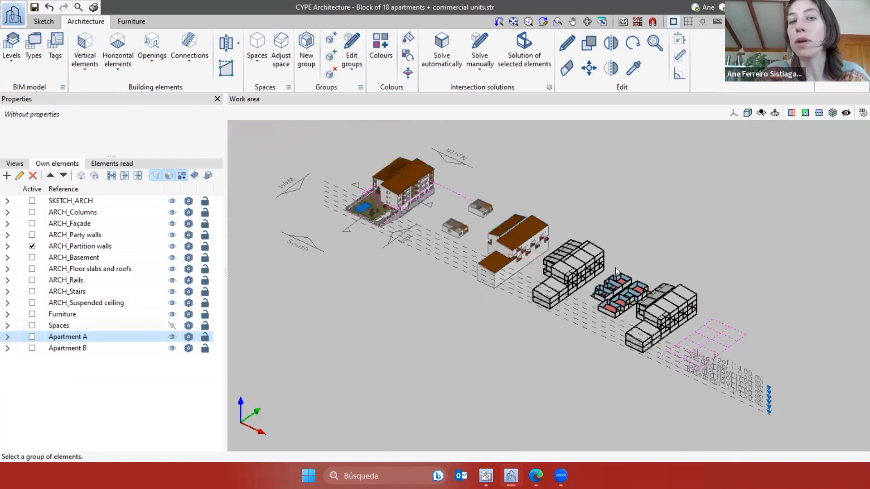
scroll(393, 240, "up", 5)
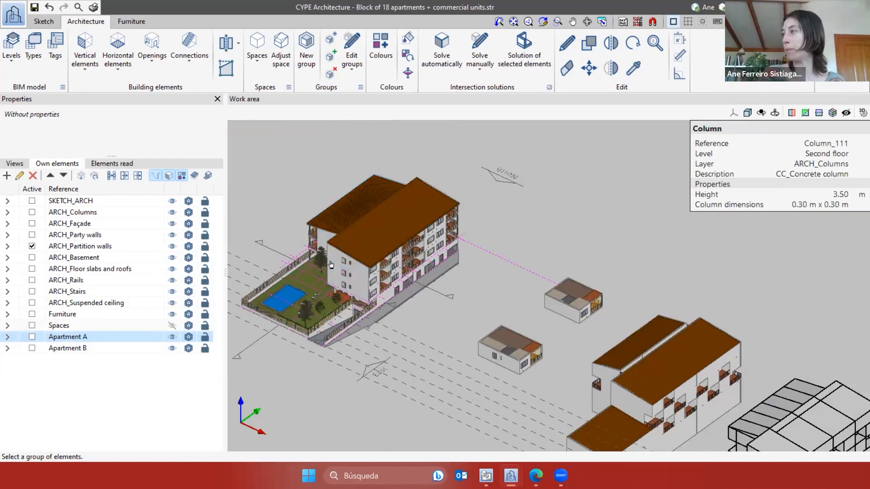
scroll(520, 204, "down", 2)
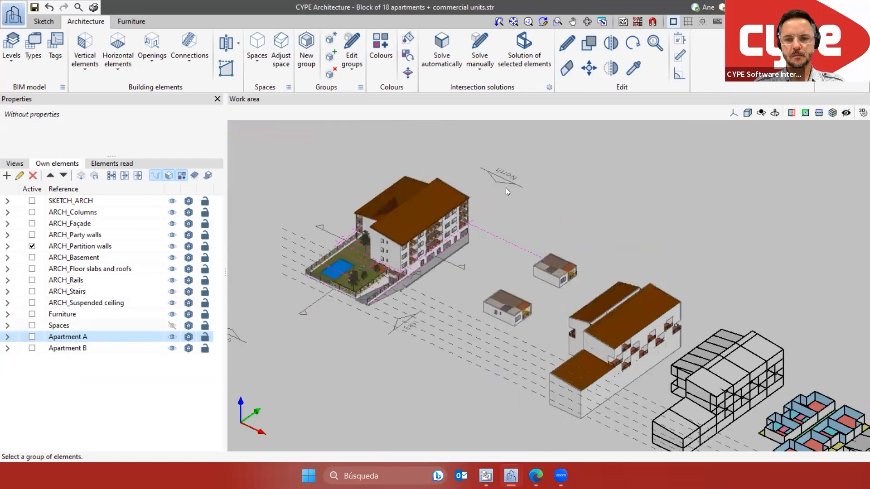
scroll(555, 205, "down", 1)
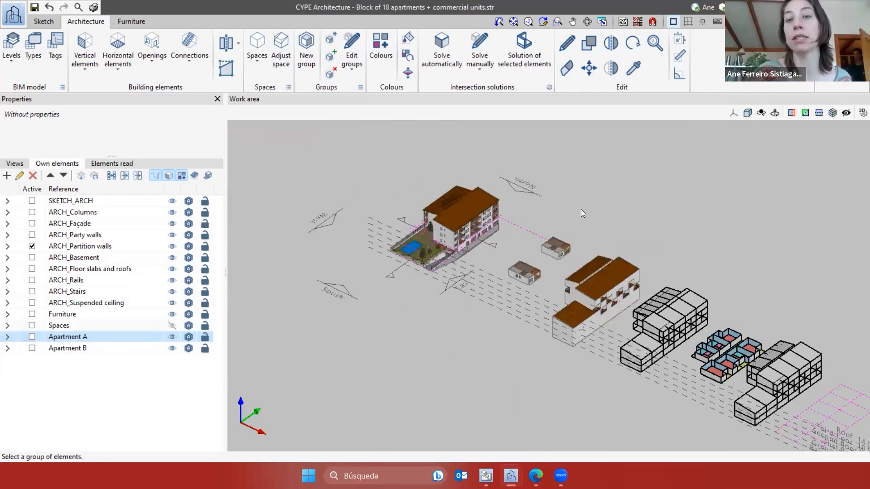
scroll(581, 208, "down", 1)
scroll(582, 208, "up", 1)
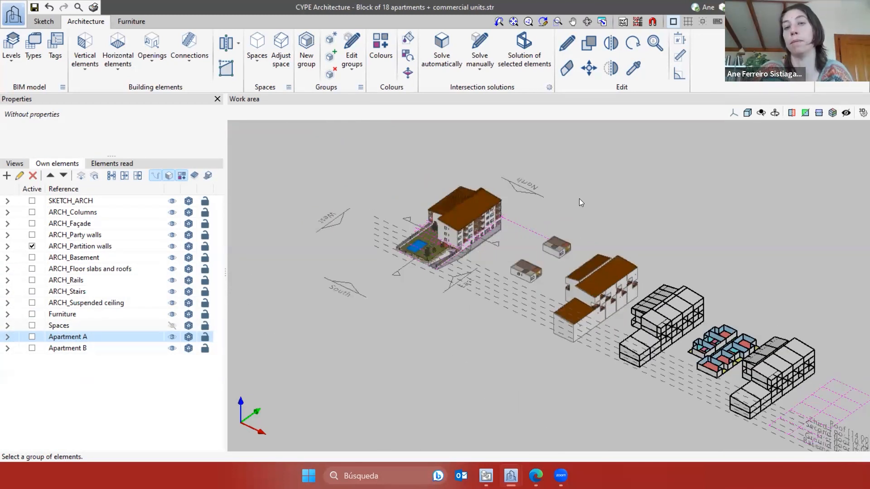
middle_click_drag(645, 226, 601, 268)
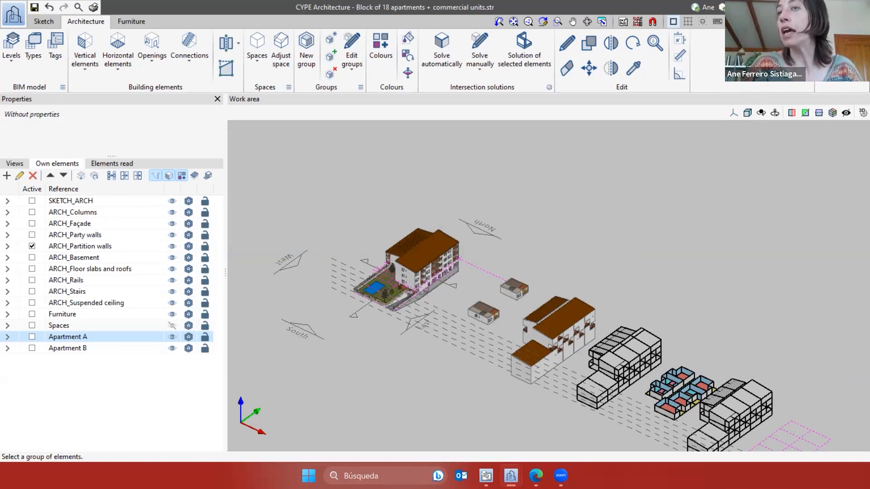
Check the BIMserver.center Share option for uploading the results and view the finished apartment block up close
left_click(842, 87)
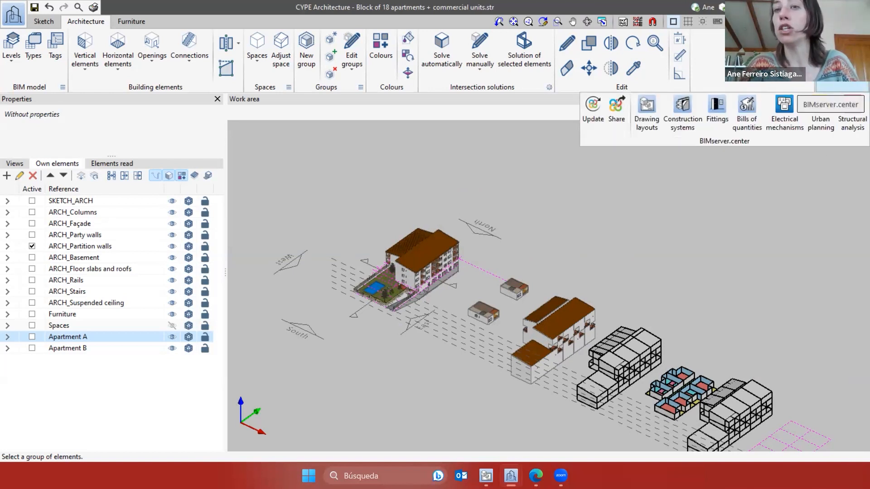
left_click(552, 171)
left_click(842, 87)
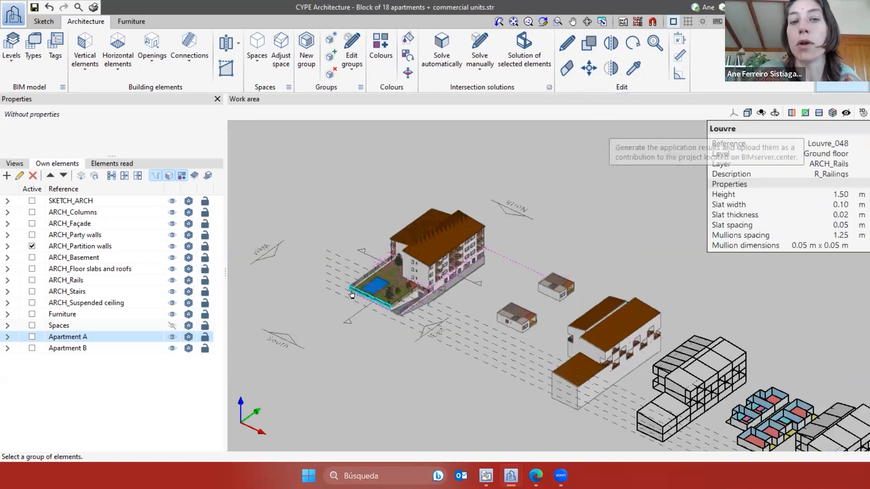
scroll(369, 308, "up", 5)
scroll(372, 319, "down", 3)
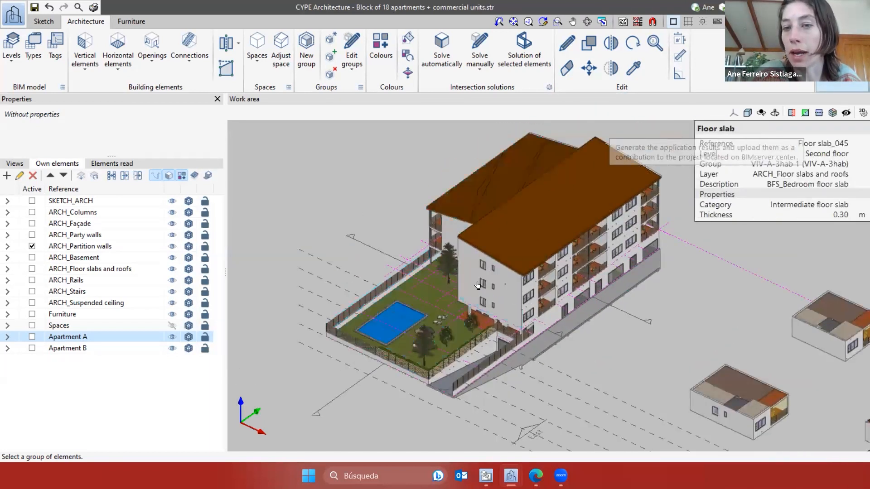
View the Cover sheet of the apartment block's plans in Open BIM Layout and return to the apartment block project in CYPE Architecture
mouse_move(510, 476)
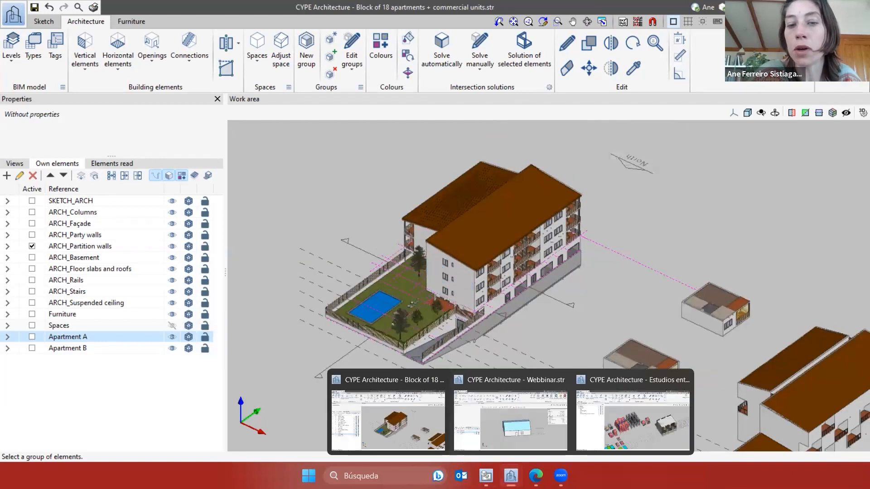
left_click(487, 474)
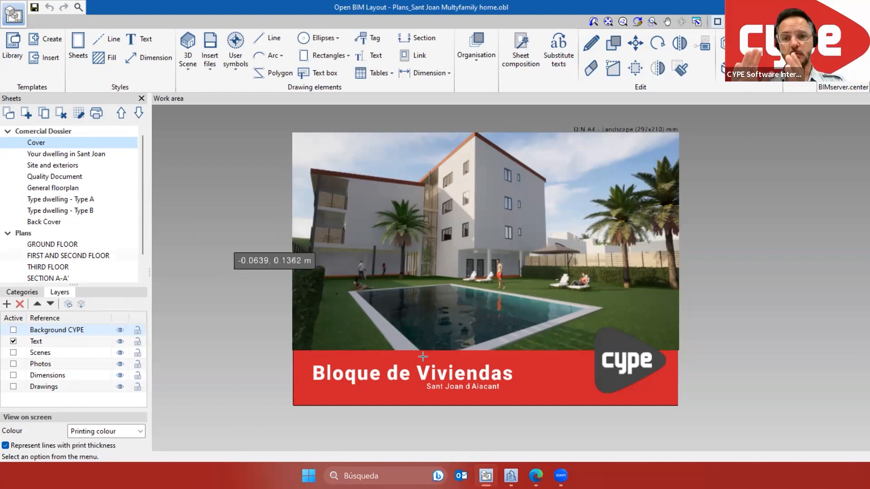
mouse_move(511, 476)
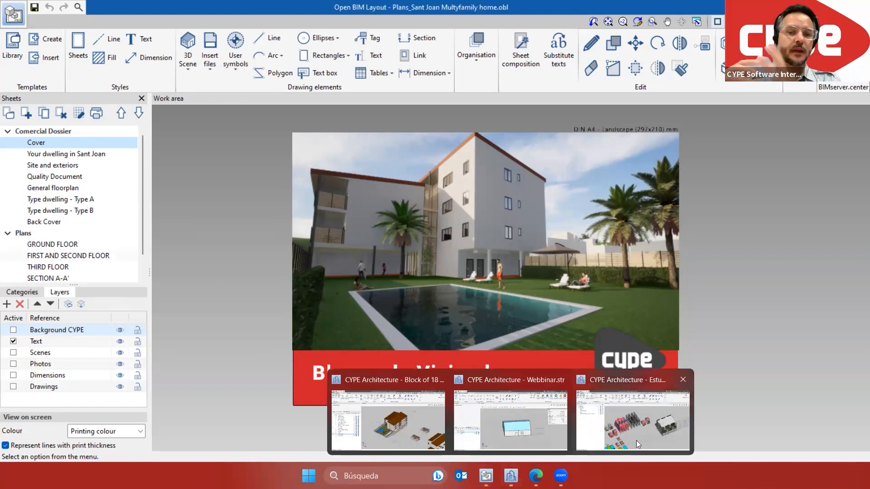
left_click(383, 441)
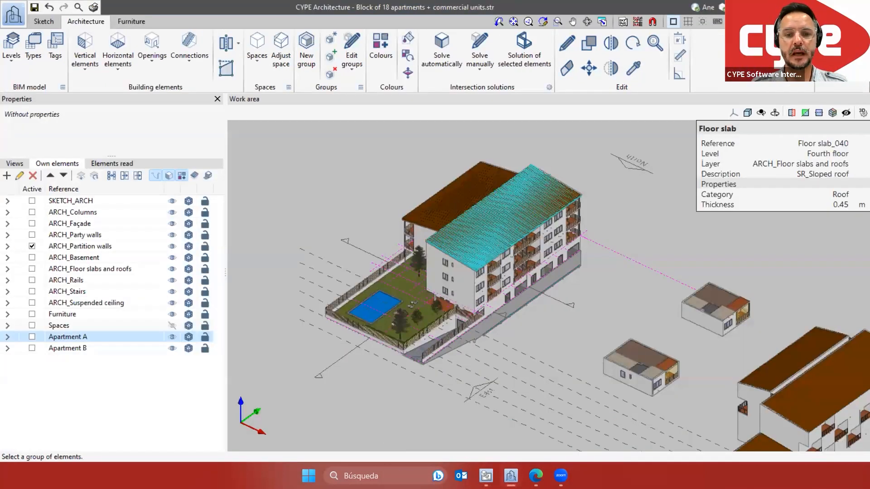
Review the BIMserver.center application links, such as Drawing layouts, and switch to Open BIM Layout to view the Cover sheet up close
left_click(842, 68)
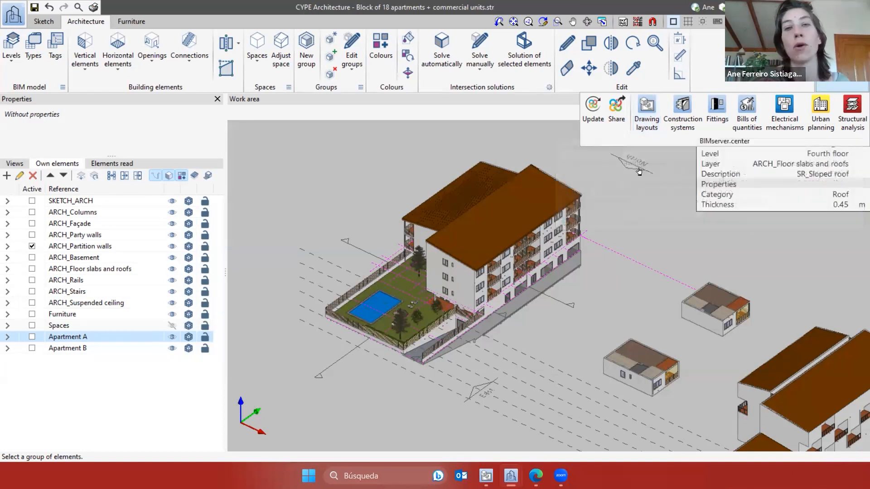
left_click(843, 75)
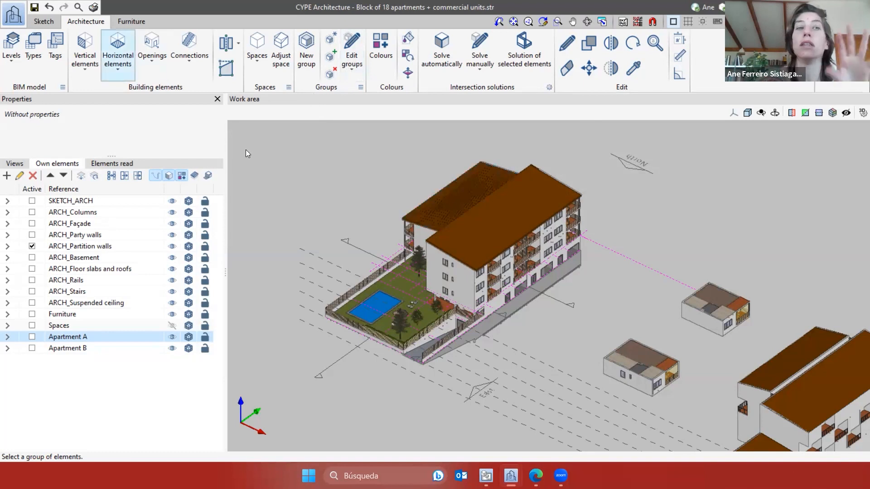
left_click(486, 476)
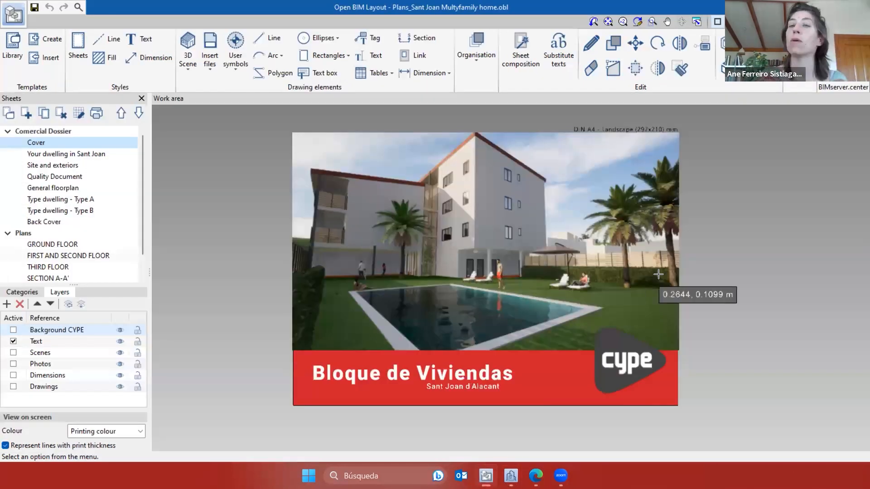
scroll(689, 284, "up", 2)
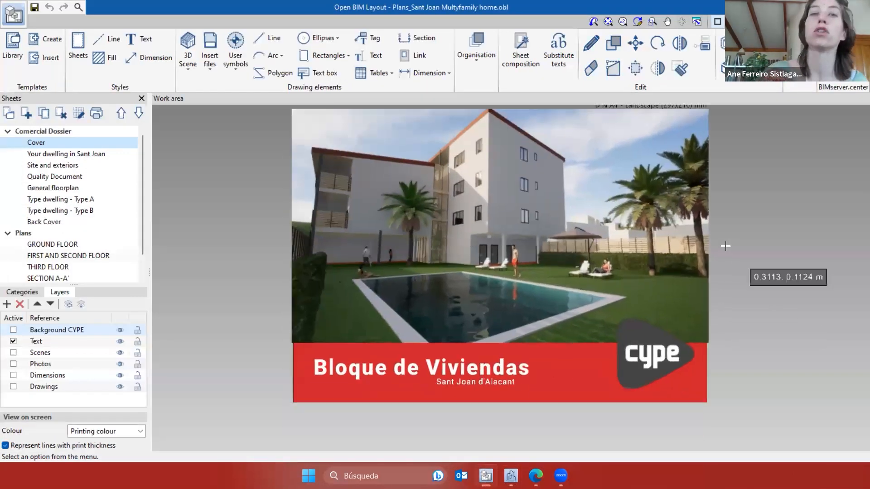
View the GROUND FLOOR sheet and check the perpendicular Dimension tool's distance and style options, such as Real distance and Grandes
scroll(701, 274, "down", 2)
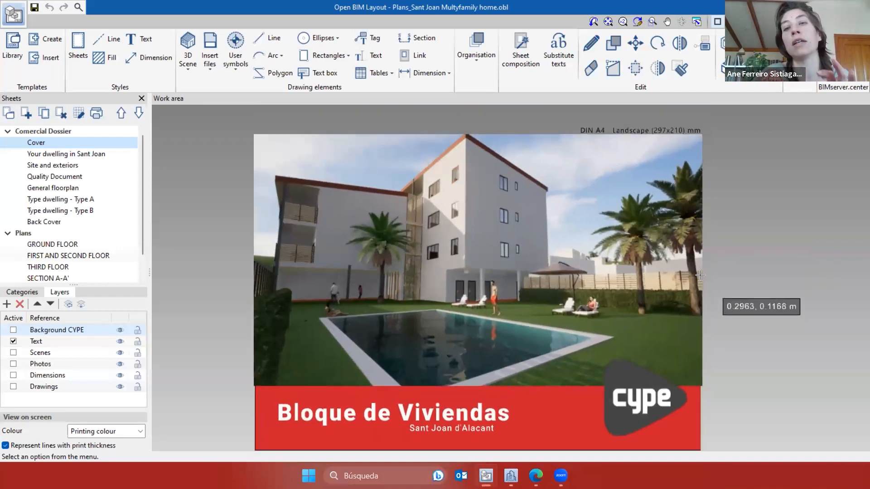
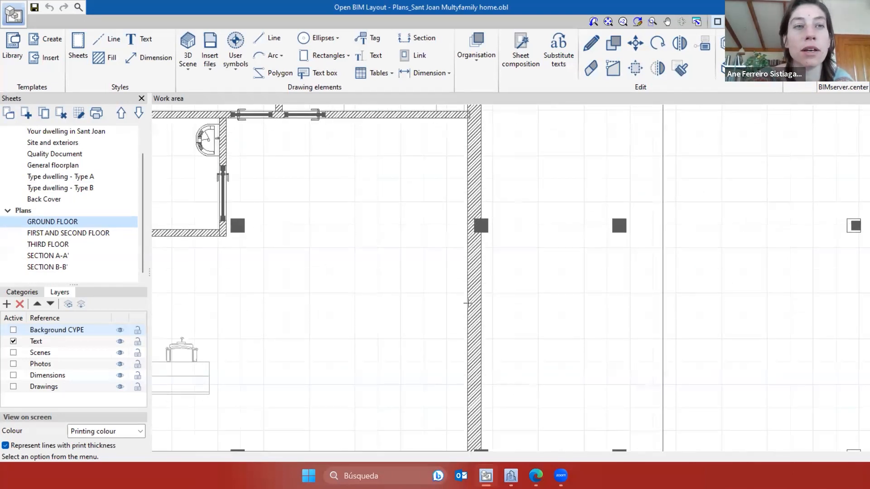
scroll(469, 353, "down", 3)
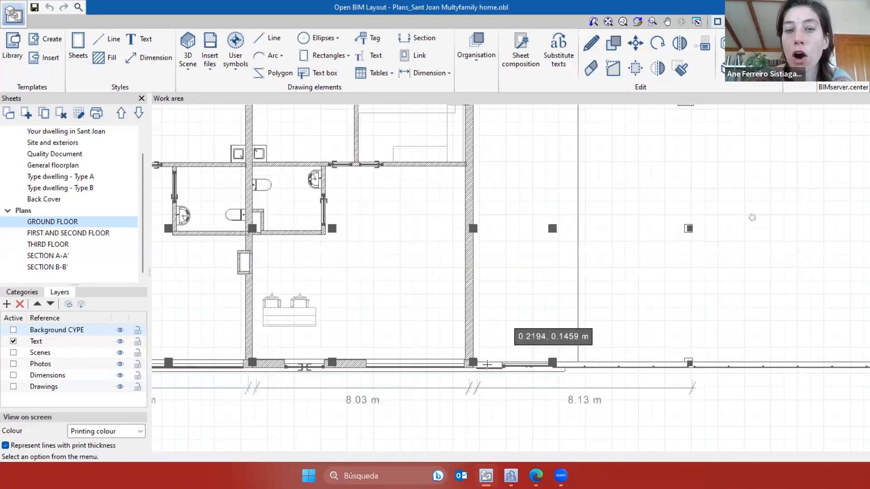
scroll(499, 340, "down", 3)
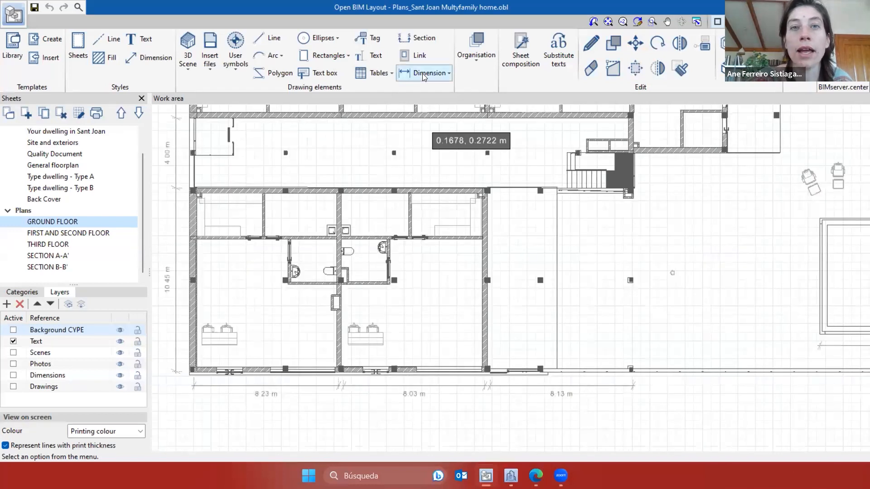
left_click(424, 74)
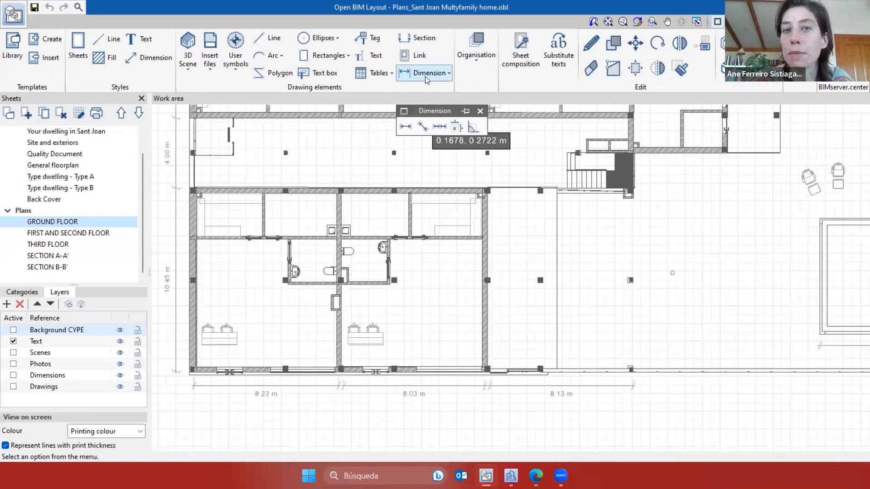
left_click(407, 128)
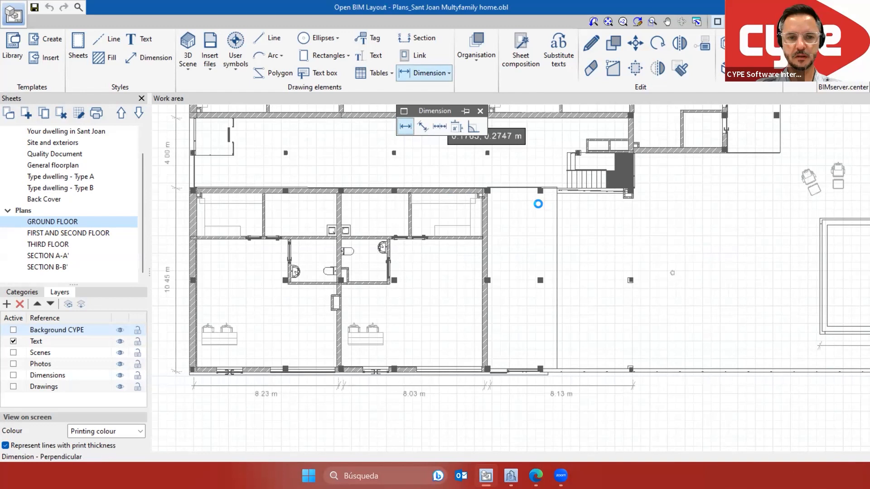
left_click_drag(422, 177, 252, 172)
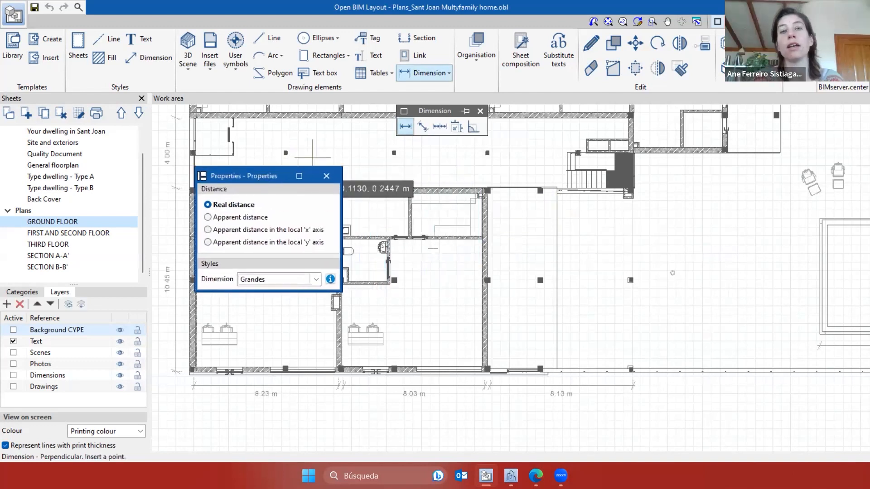
scroll(453, 322, "down", 5)
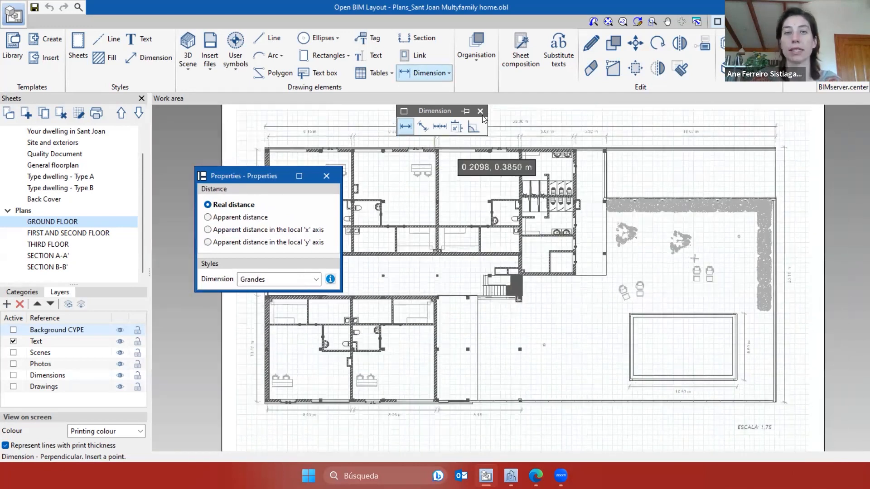
left_click(480, 112)
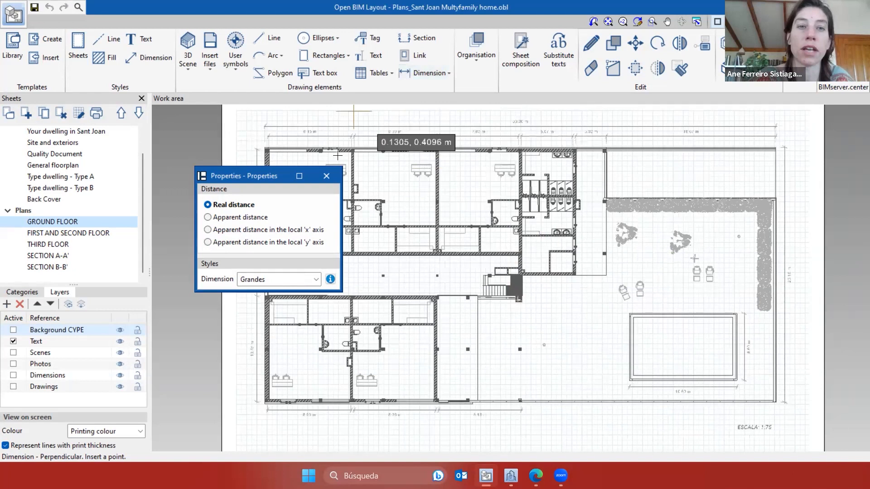
Check the Tag tool's label types and its Only the attribute values option, and leave the tool without placing a tag
left_click(362, 38)
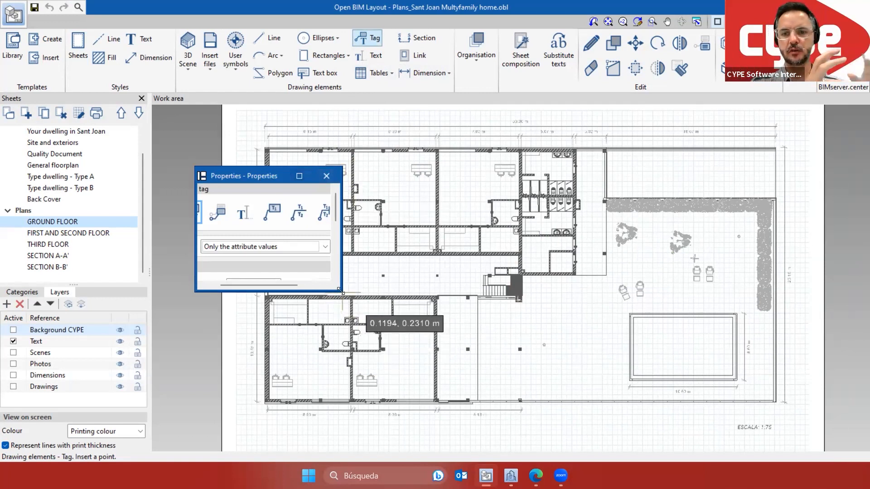
left_click_drag(341, 291, 444, 339)
left_click_drag(278, 176, 259, 153)
left_click(412, 151)
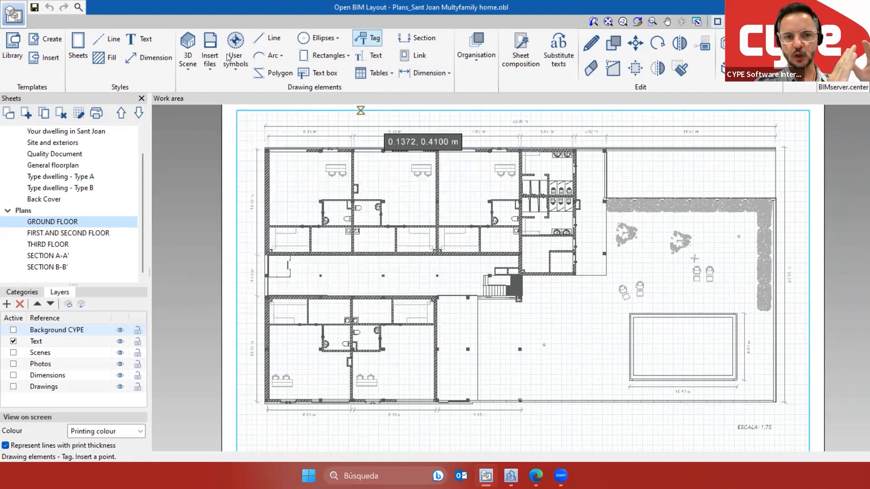
key("Escape")
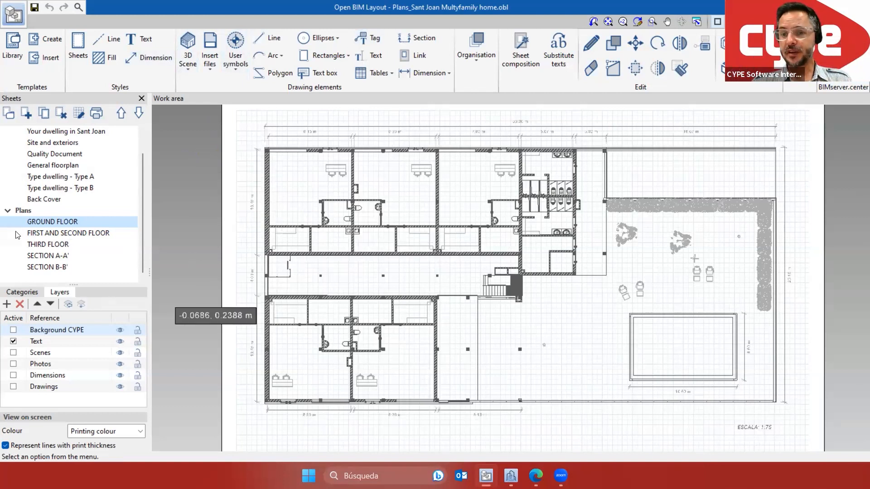
Open the FIRST AND SECOND FLOOR sheet and view its dwellings, corridor and stairs up close
left_click(47, 234)
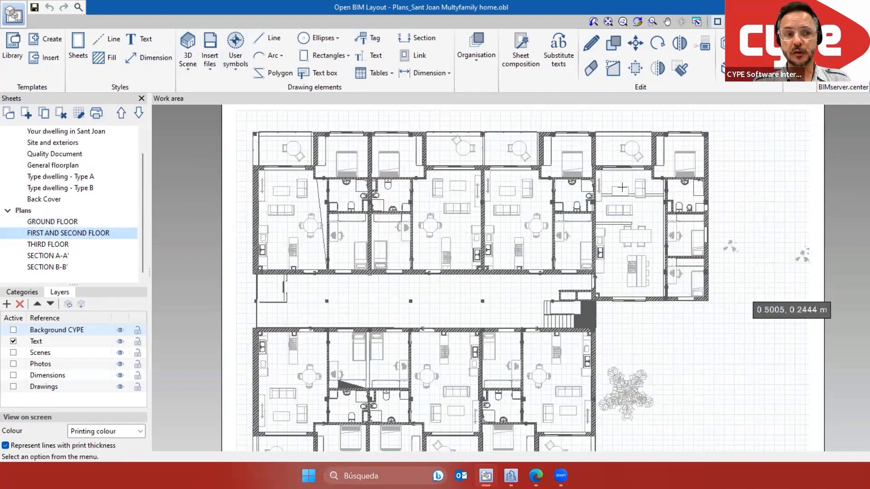
scroll(590, 363, "up", 3)
scroll(580, 370, "down", 5)
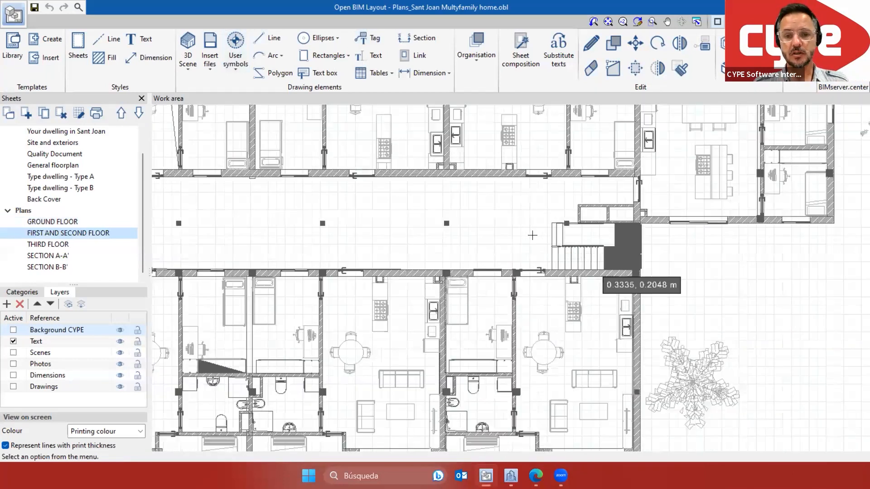
Open the THIRD FLOOR sheet and examine its dwellings, terraces, access corridor and tiled roof
left_click(56, 246)
scroll(447, 399, "up", 4)
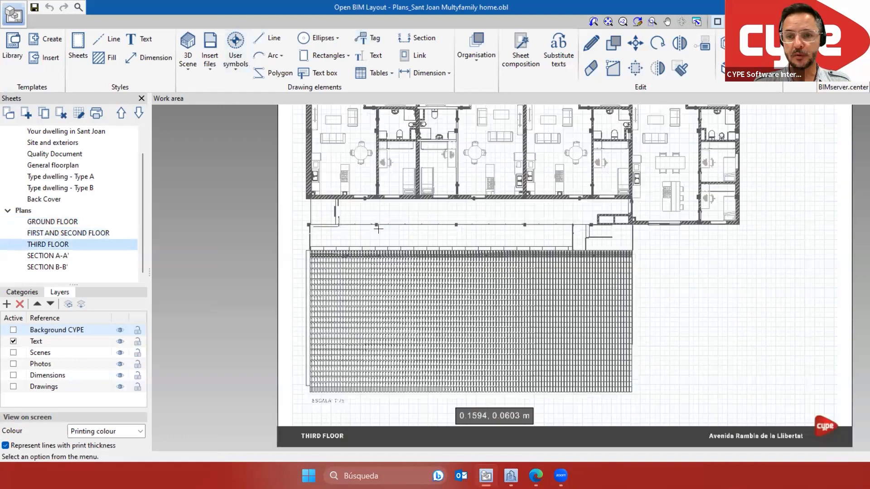
middle_click_drag(572, 236, 533, 318)
scroll(584, 192, "up", 5)
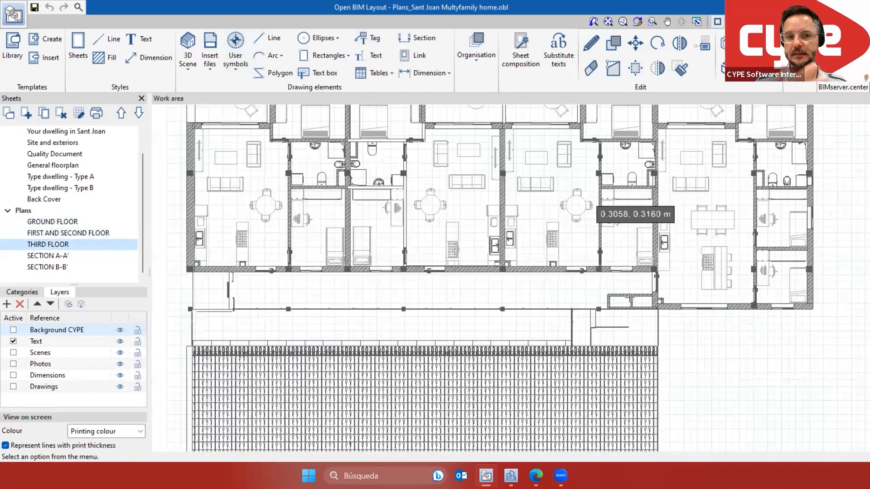
middle_click_drag(603, 323, 482, 354)
scroll(482, 354, "down", 1)
middle_click_drag(543, 315, 621, 435)
scroll(575, 355, "down", 3)
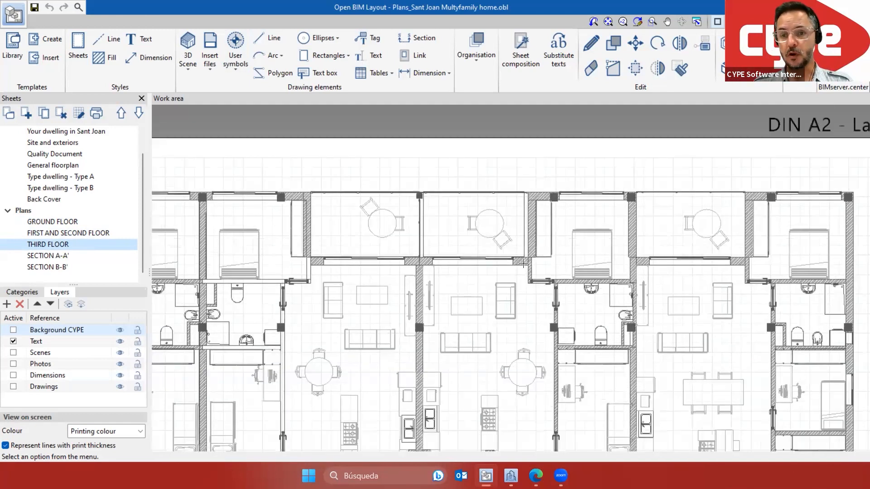
middle_click_drag(515, 319, 525, 260)
scroll(524, 260, "down", 2)
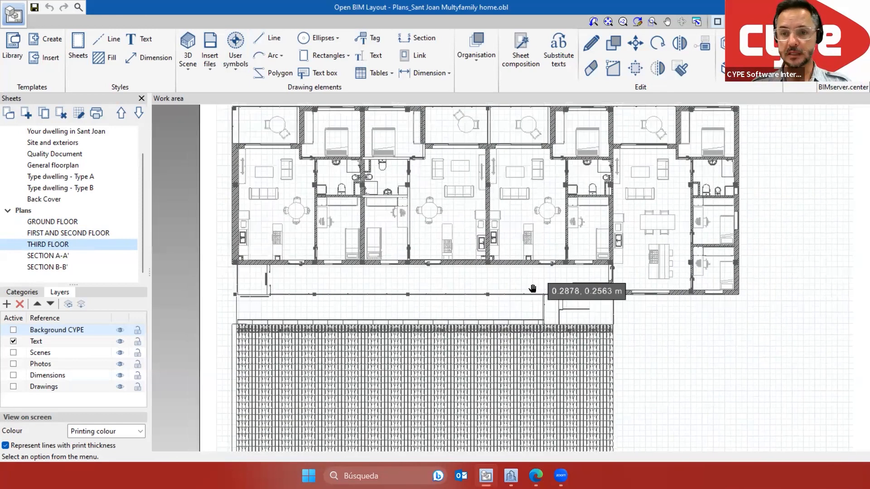
Examine the complete THIRD FLOOR layout and the bedroom and kitchen furnishings of the dwellings up close
scroll(537, 287, "down", 1)
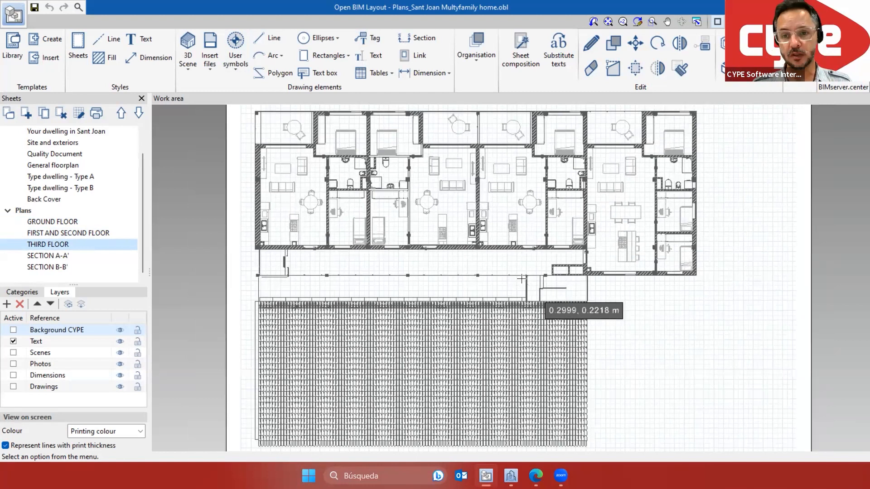
scroll(523, 254, "down", 2)
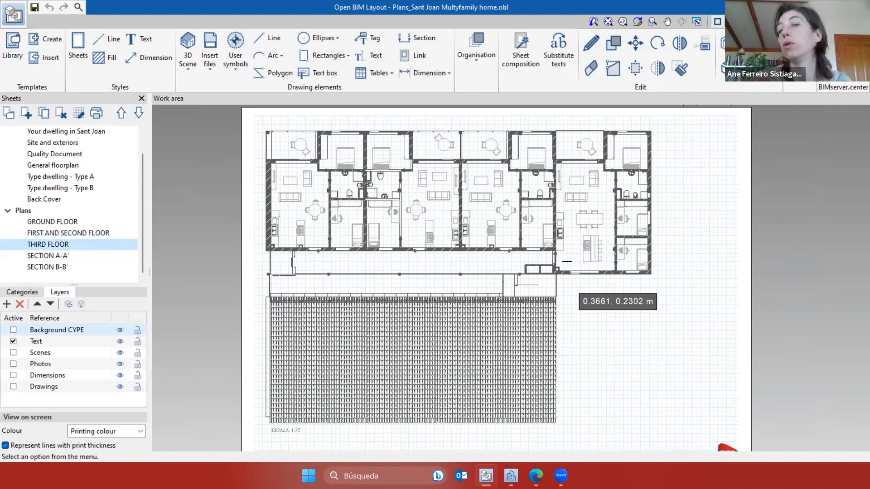
scroll(625, 243, "down", 1)
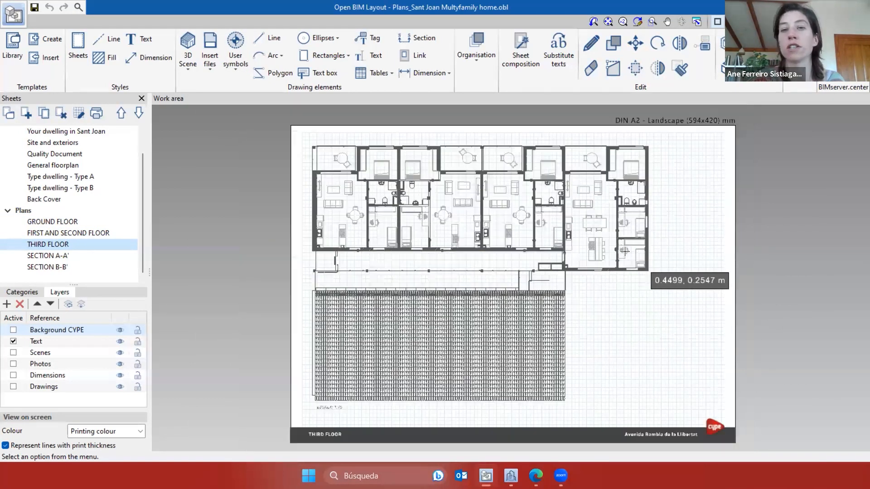
middle_click_drag(590, 297, 569, 297)
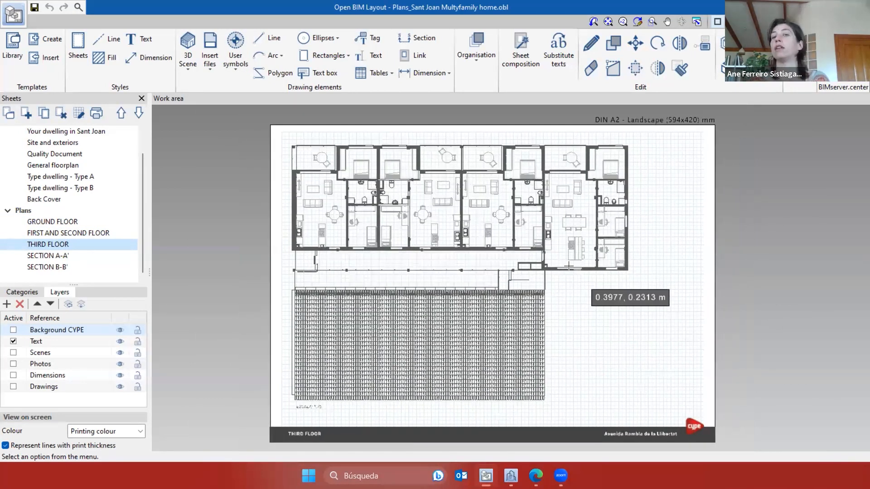
scroll(446, 312, "up", 4)
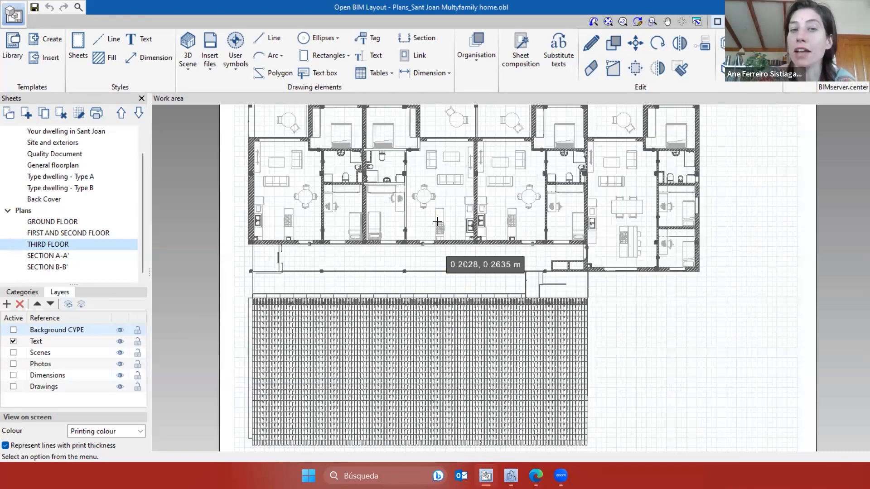
scroll(439, 327, "down", 4)
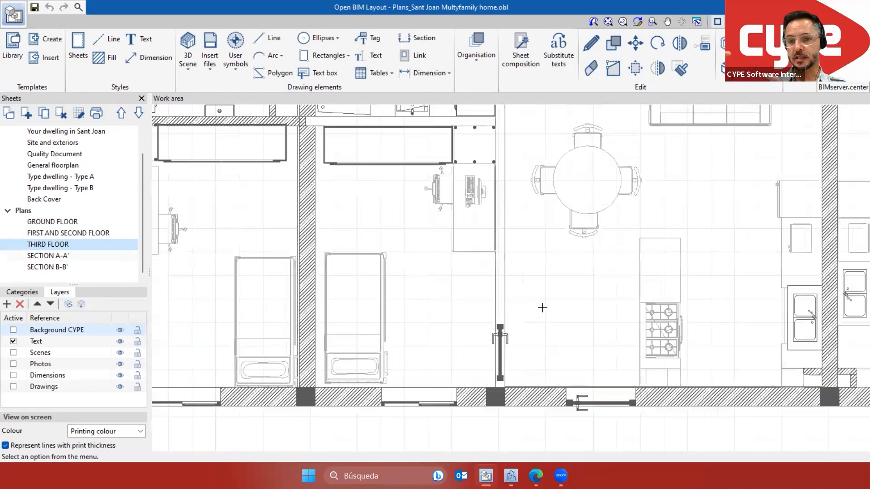
scroll(502, 282, "down", 1)
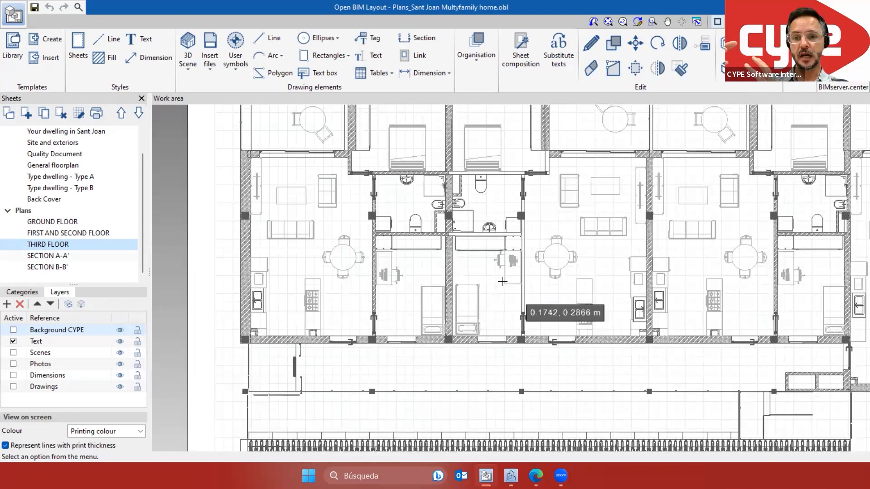
scroll(608, 290, "down", 3)
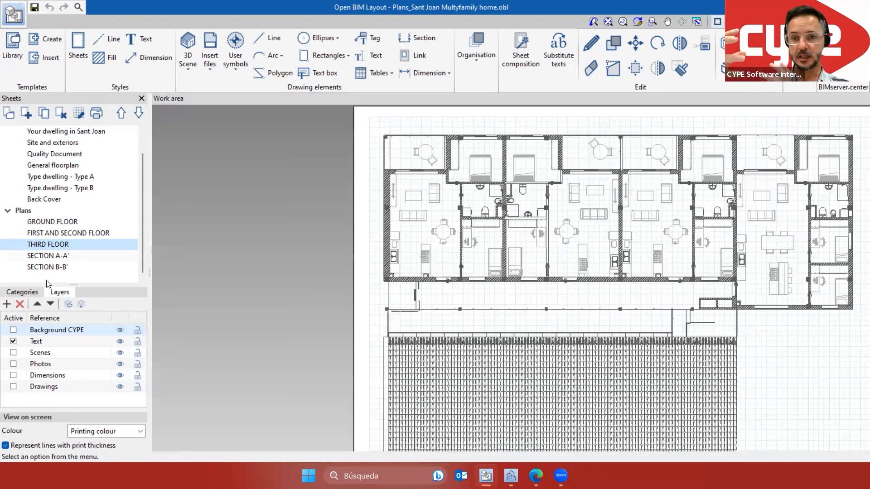
View the SECTION A-A' and SECTION B-B' sheets in turn and return to SECTION A-A' to examine the building section
left_click(64, 256)
mouse_move(608, 306)
middle_mouse_down()
mouse_move(607, 295)
mouse_move(545, 257)
mouse_move(481, 260)
middle_mouse_up()
scroll(482, 261, "down", 4)
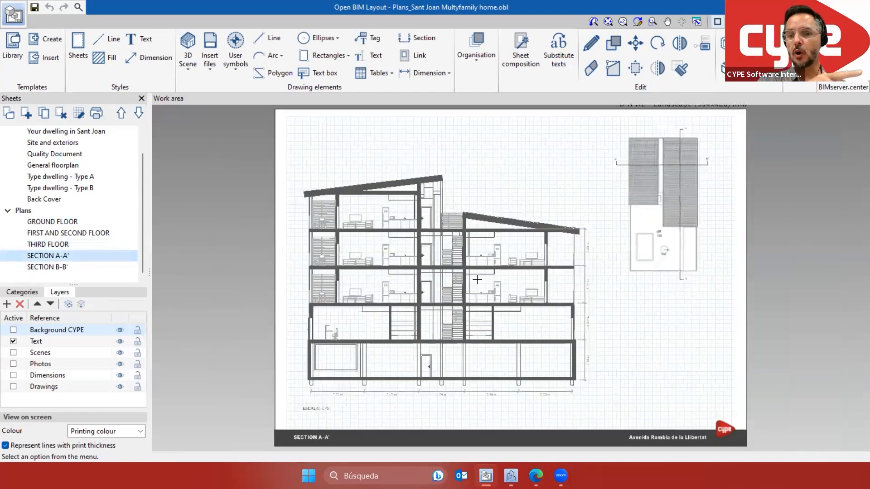
left_click(94, 269)
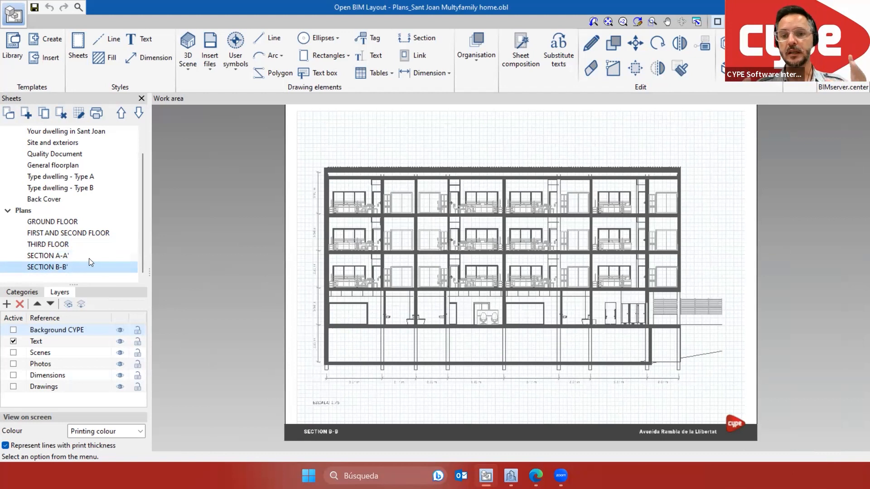
left_click(89, 255)
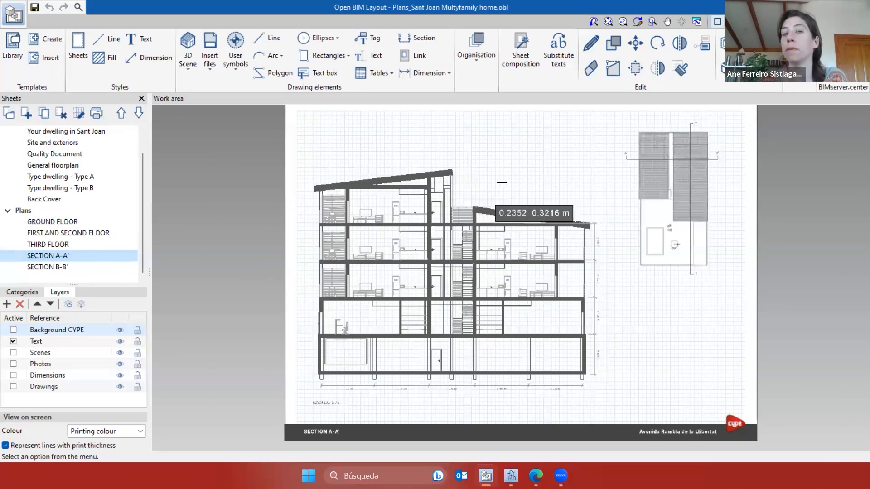
scroll(572, 270, "down", 1)
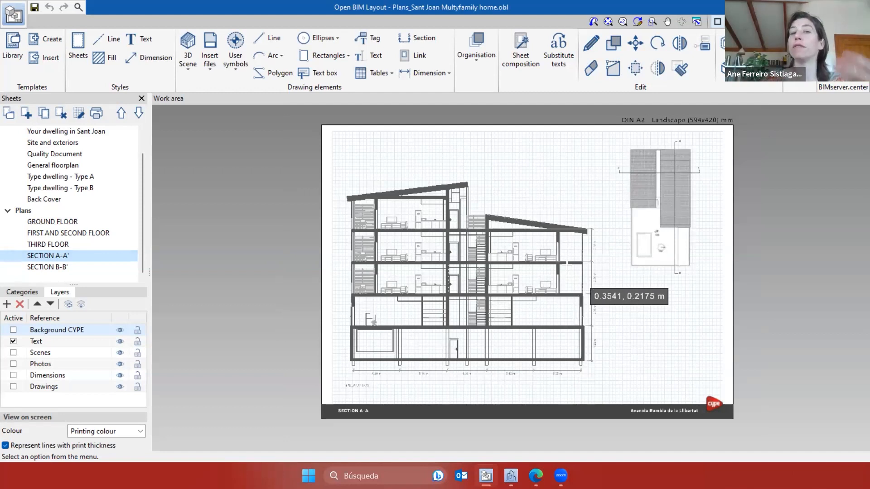
scroll(573, 298, "up", 1)
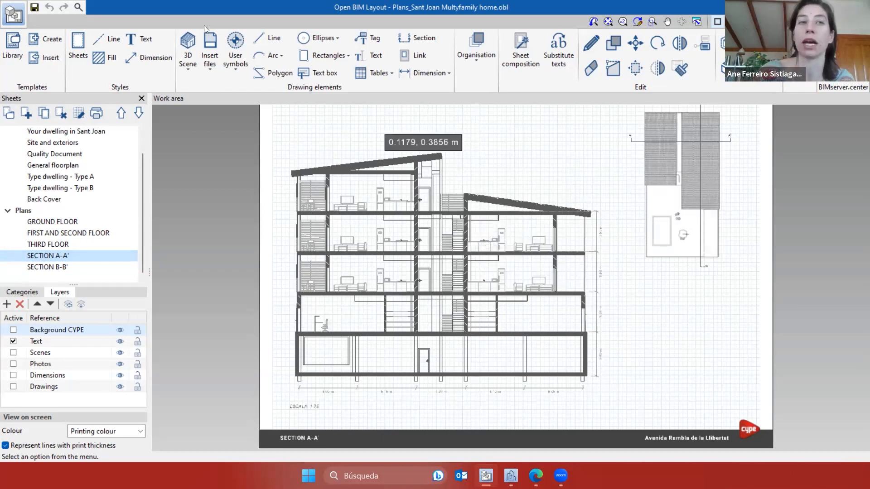
scroll(522, 304, "down", 2)
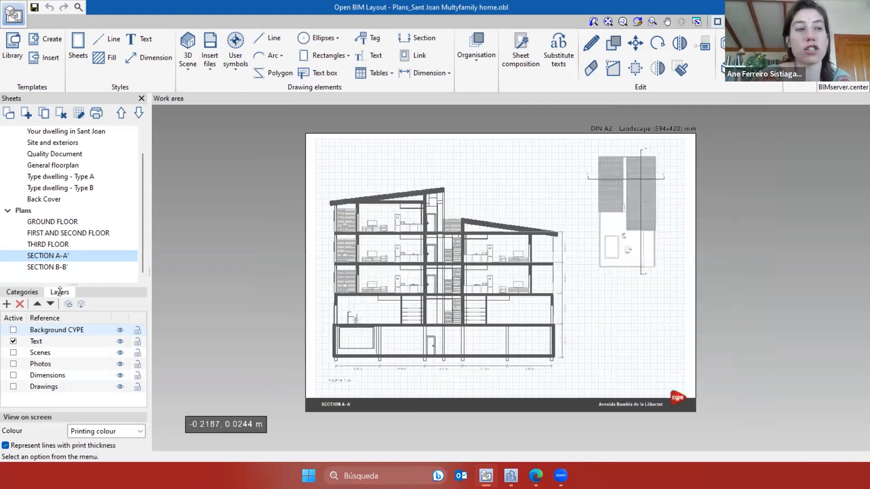
View the SECTION B-B' sheet and return to the GROUND FLOOR sheet to see its plan up close
key("Down")
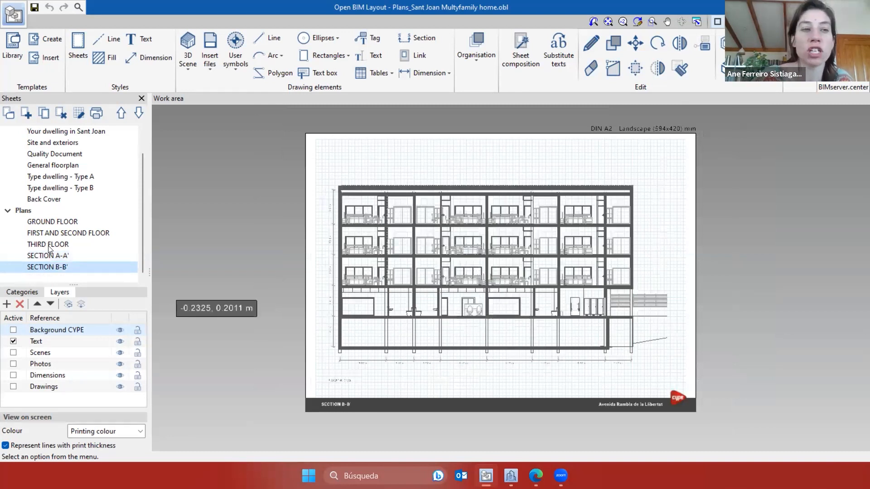
left_click(57, 222)
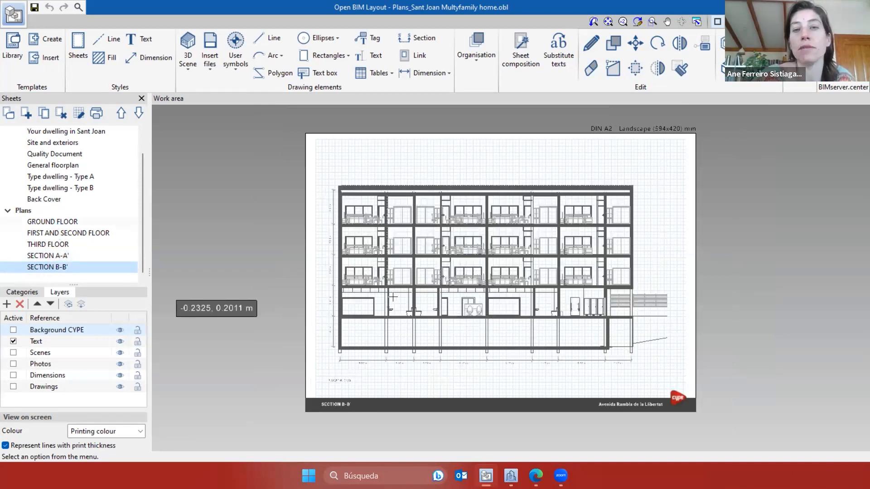
scroll(327, 308, "up", 3)
scroll(327, 308, "up", 5)
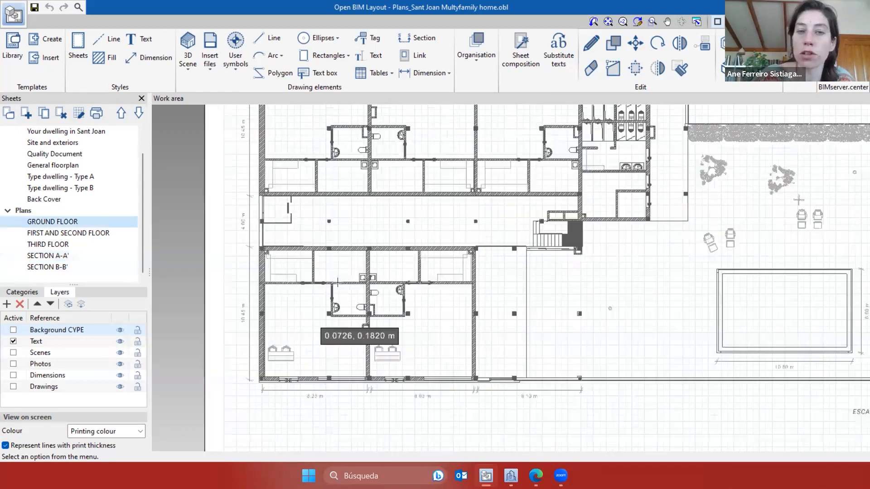
Examine the bathrooms, kitchens and bedrooms of the two dwellings south of the corridor on the GROUND FLOOR sheet
scroll(415, 275, "down", 4)
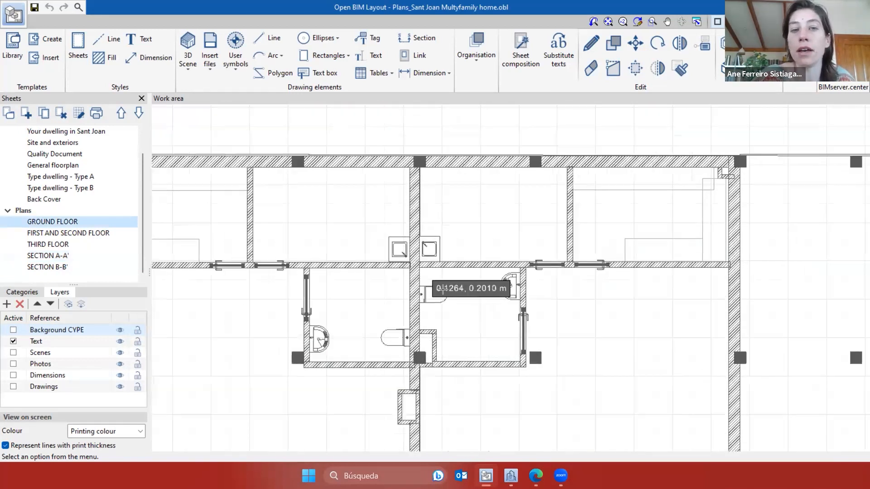
scroll(452, 259, "down", 5)
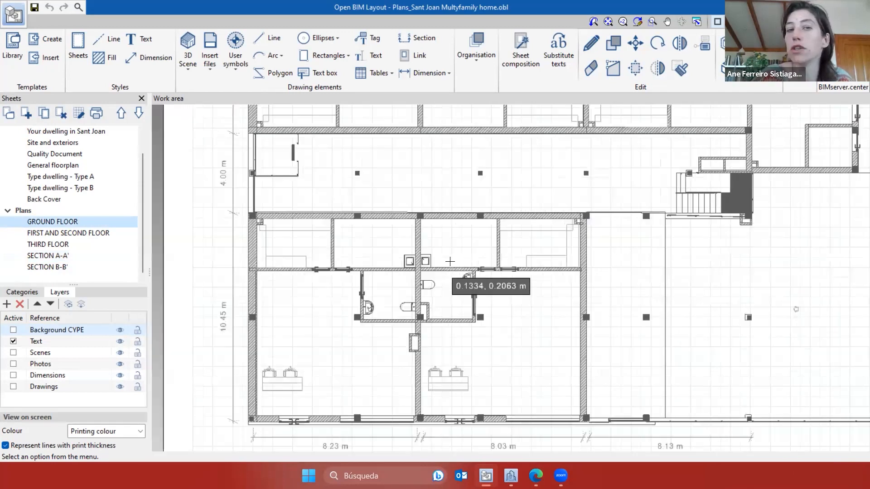
scroll(446, 257, "up", 5)
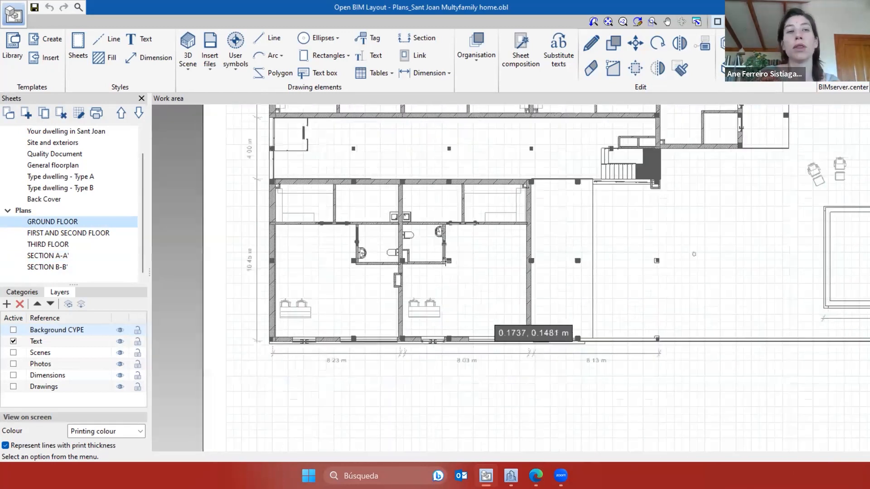
scroll(444, 258, "down", 3)
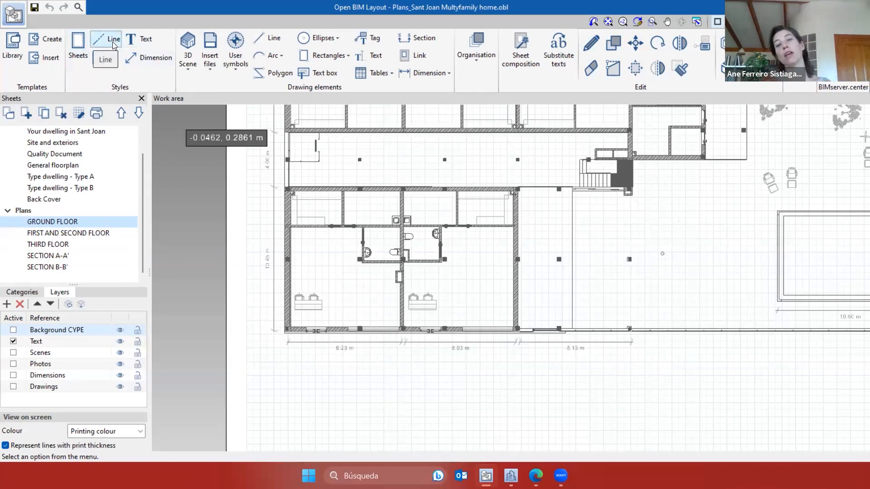
Open the 3D scenes library full size and display the First floor view of the General floorplan scene
left_click(188, 54)
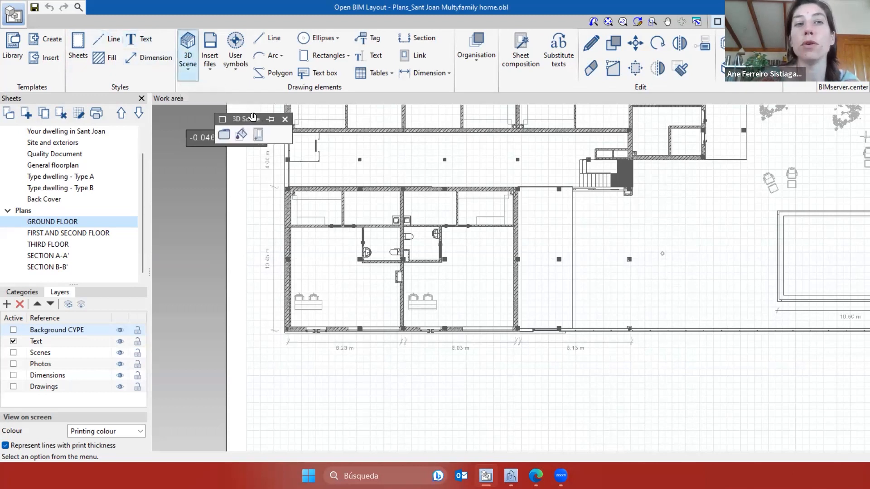
left_click(224, 134)
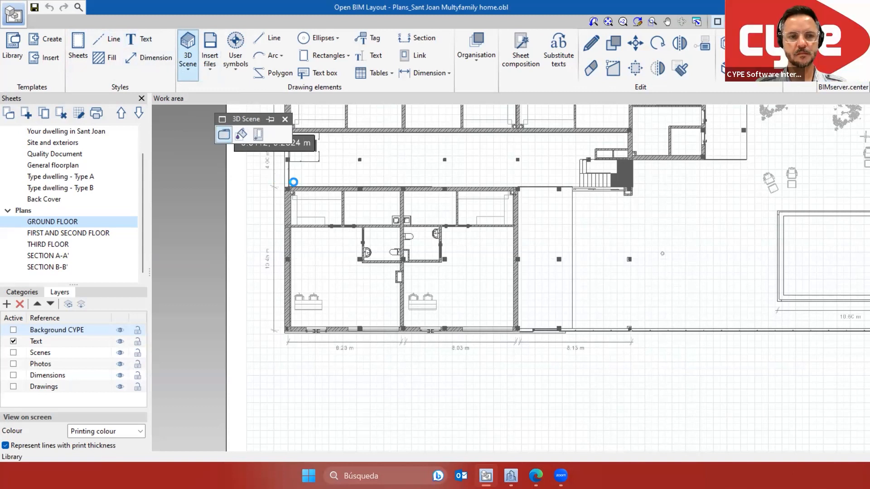
left_click(293, 181)
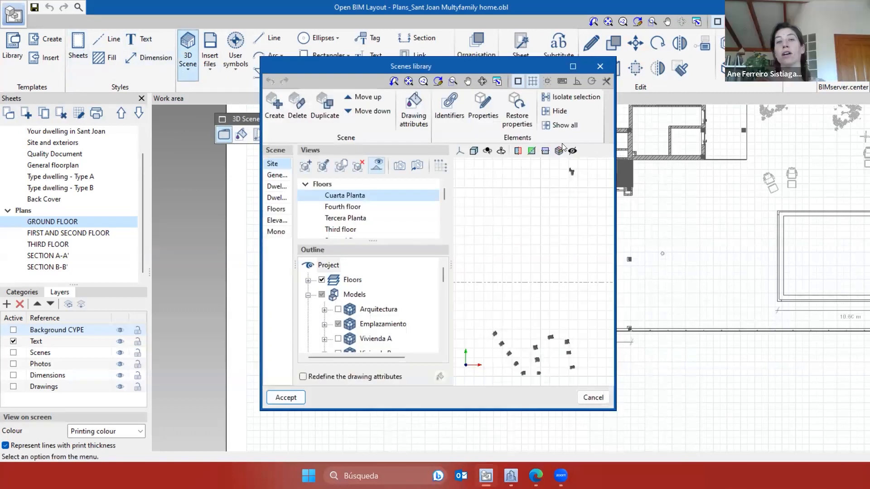
left_click(572, 67)
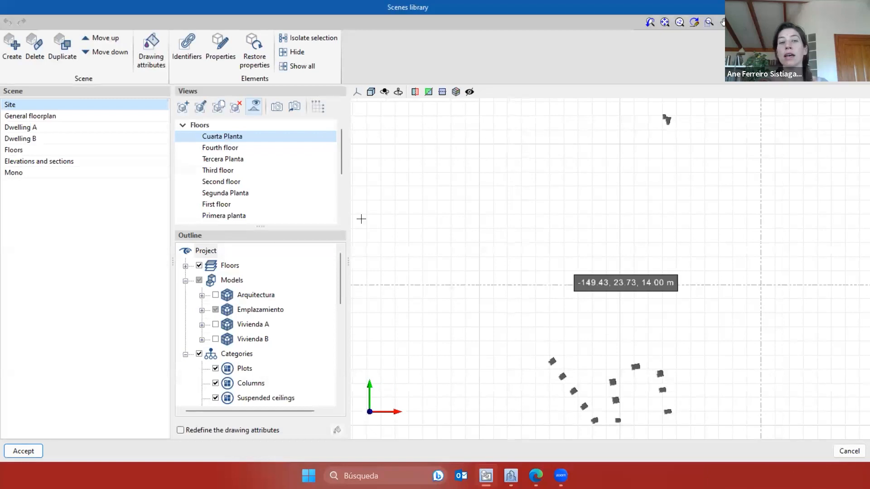
left_click(27, 117)
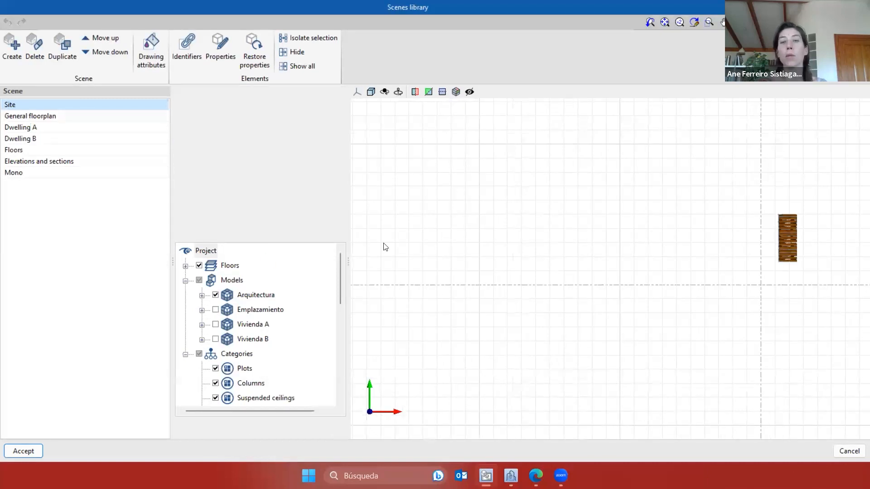
left_click(236, 205)
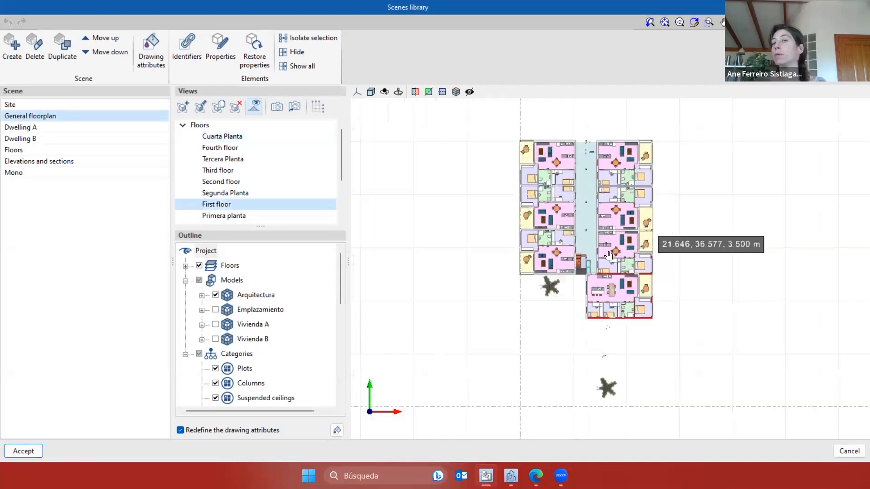
Examine the coloured first-floor plan and the scene's element categories, and close the scenes library
middle_click_drag(634, 213, 609, 257)
scroll(565, 263, "up", 1)
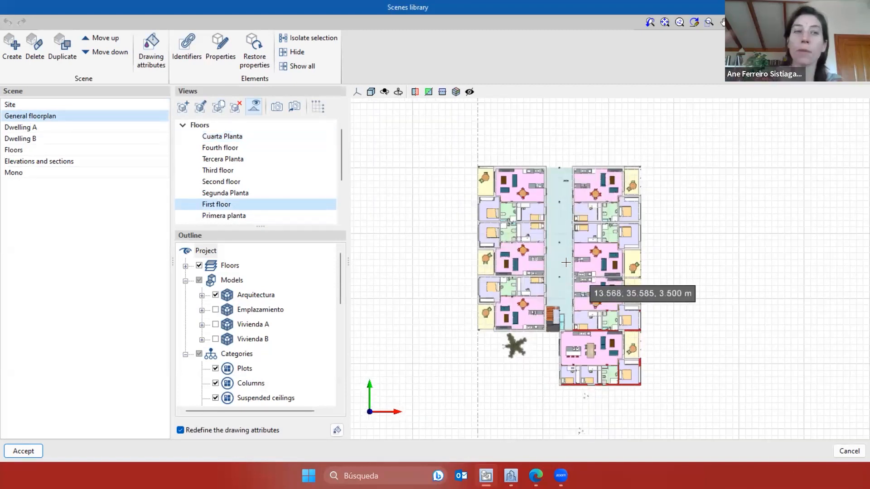
scroll(239, 286, "down", 4)
scroll(240, 284, "up", 2)
scroll(241, 283, "down", 1)
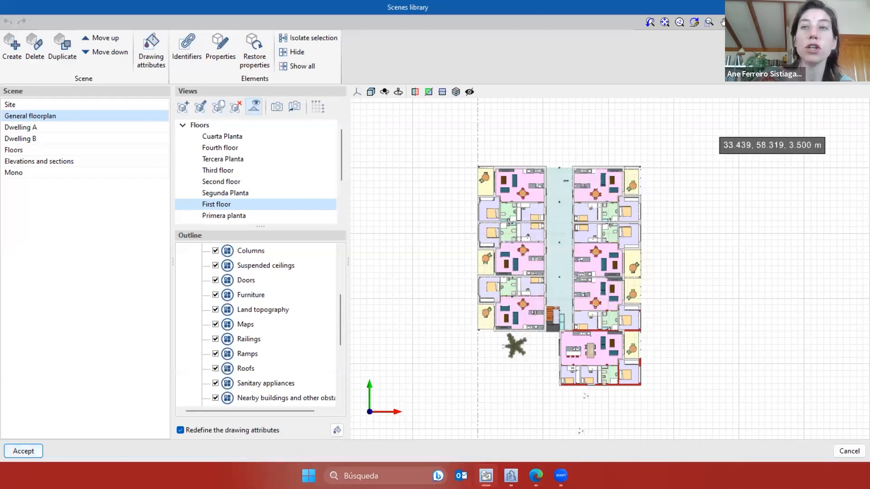
left_click(859, 7)
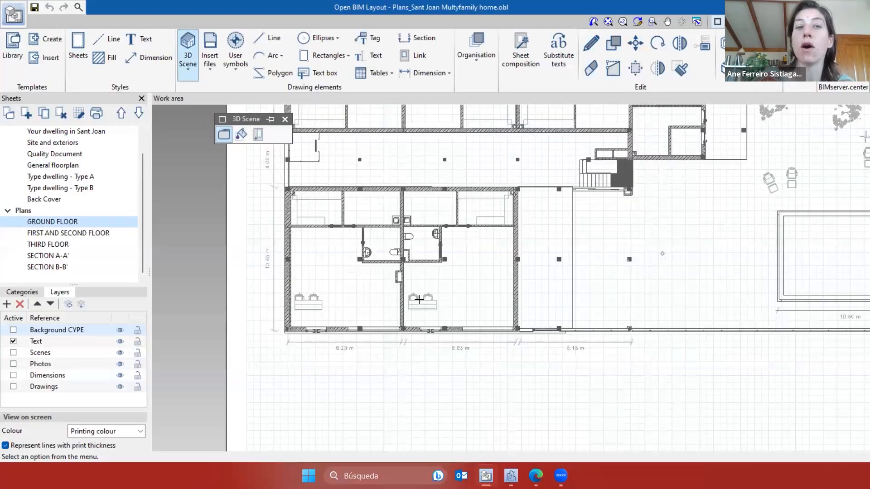
Open the Type dwelling - Type A sheet and bring up the properties of its monochrome floor plan scene
scroll(416, 297, "down", 5)
scroll(56, 204, "up", 2)
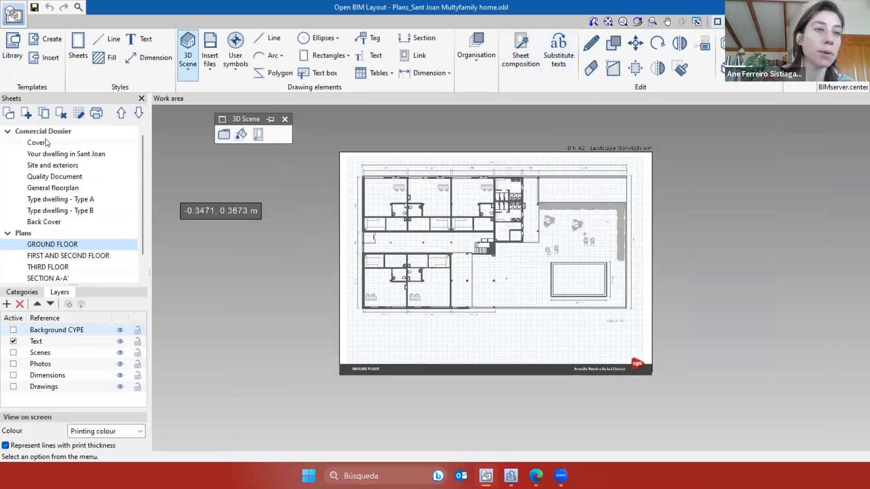
left_click(57, 198)
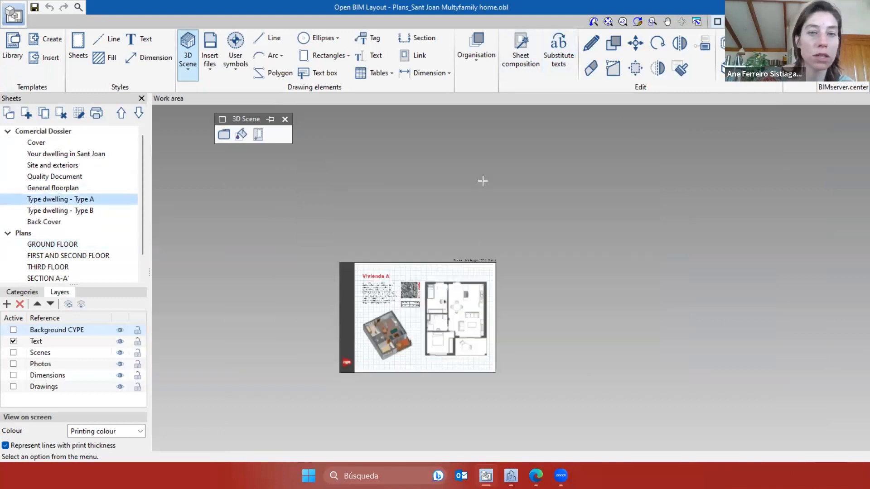
scroll(481, 358, "up", 3)
left_click(588, 50)
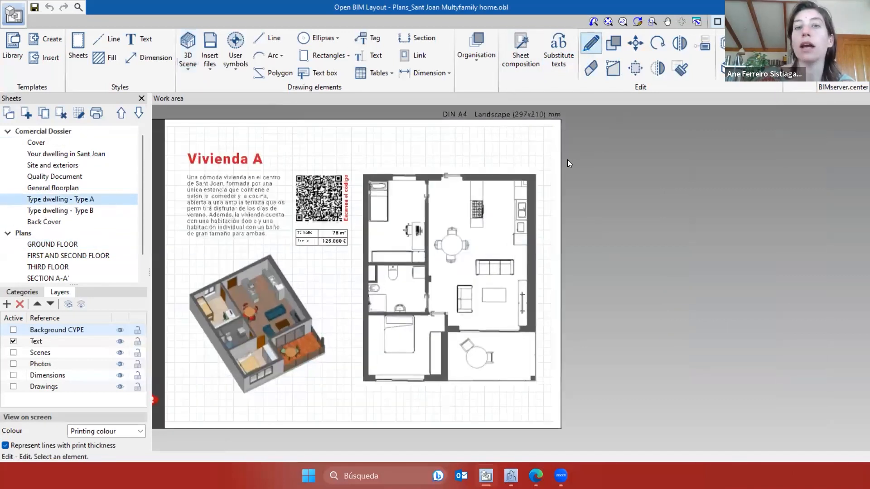
left_click(485, 220)
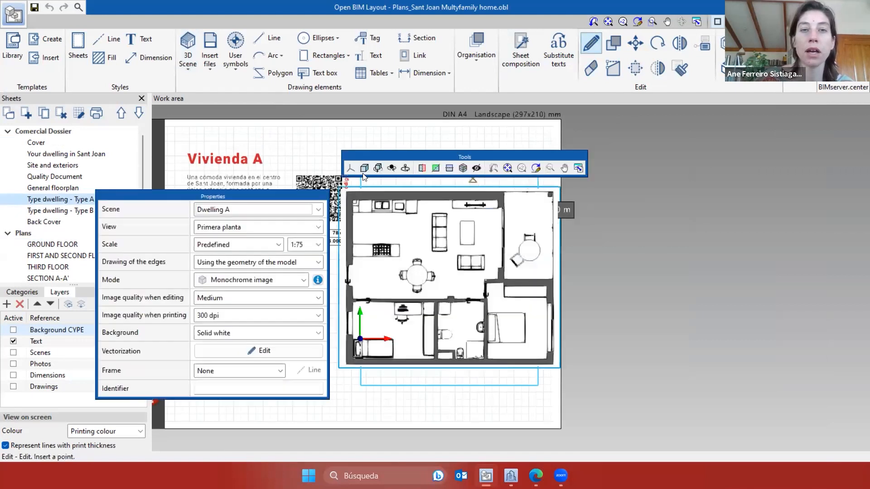
Review the scene and scale options available for the Dwelling A floor plan, keeping Dwelling A and Predefined
left_click(209, 213)
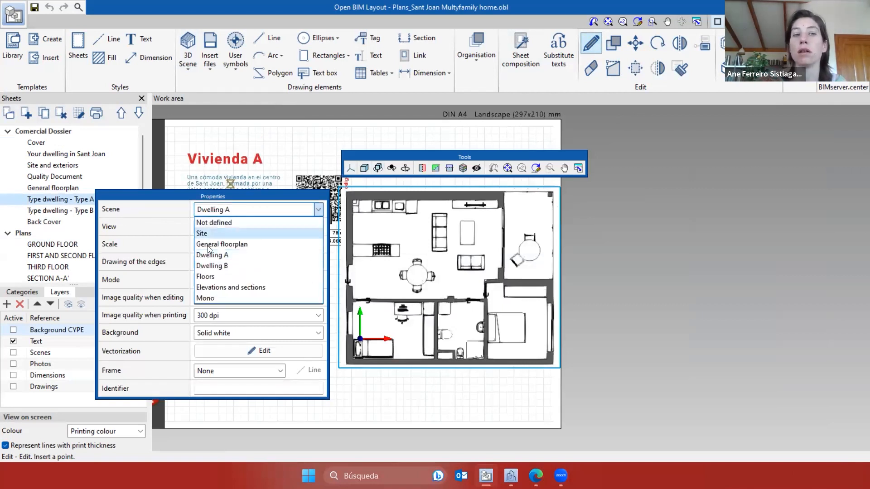
left_click(229, 209)
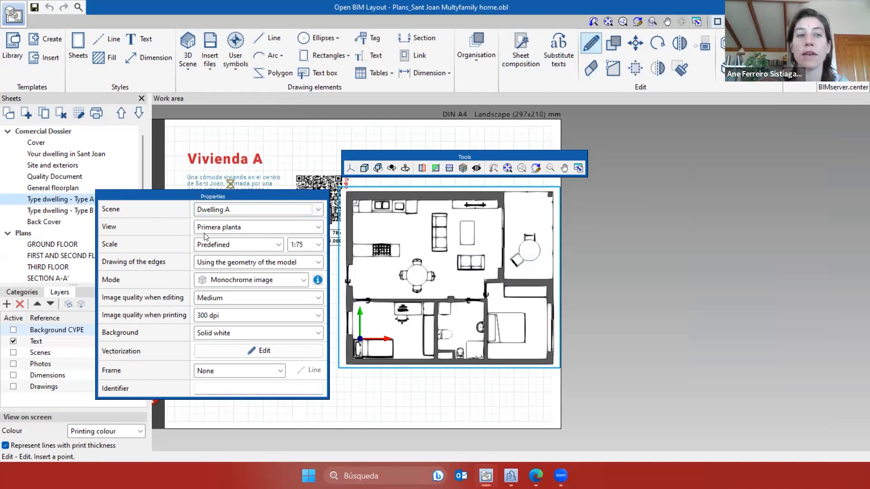
left_click(219, 247)
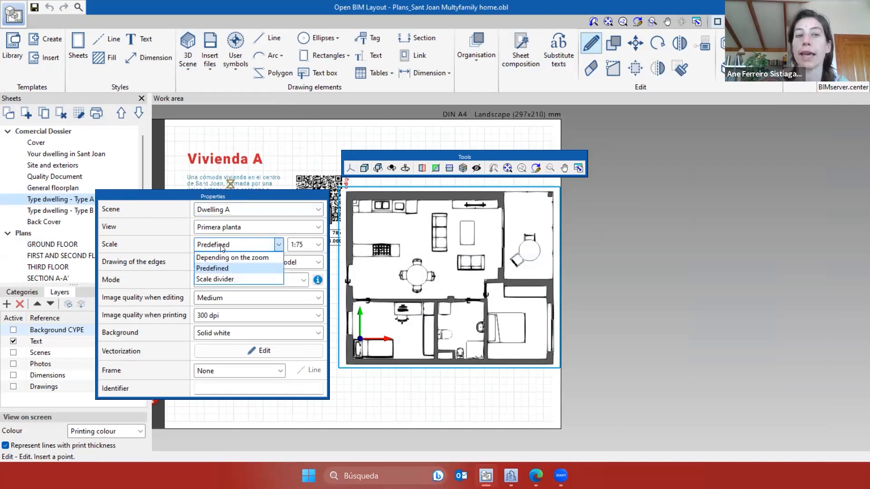
left_click(222, 248)
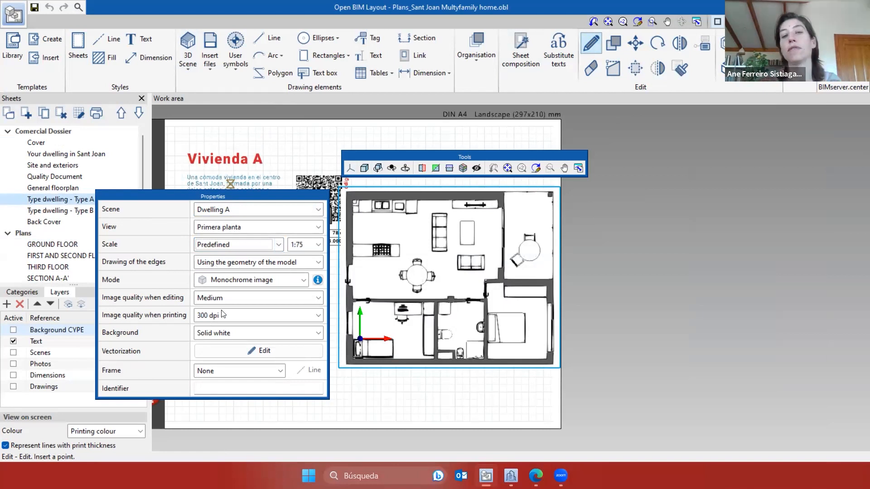
Review the floor plan's image mode, editing quality and background options without changing them, and leave its properties
left_click(252, 275)
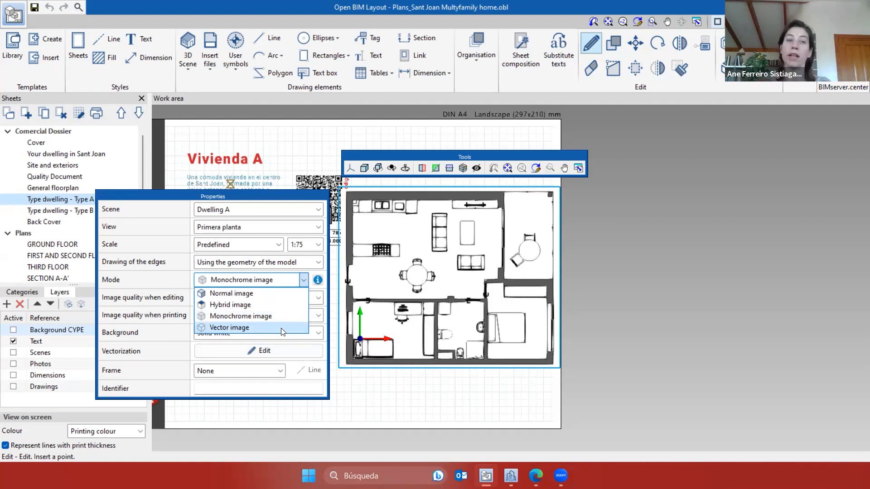
left_click(314, 287)
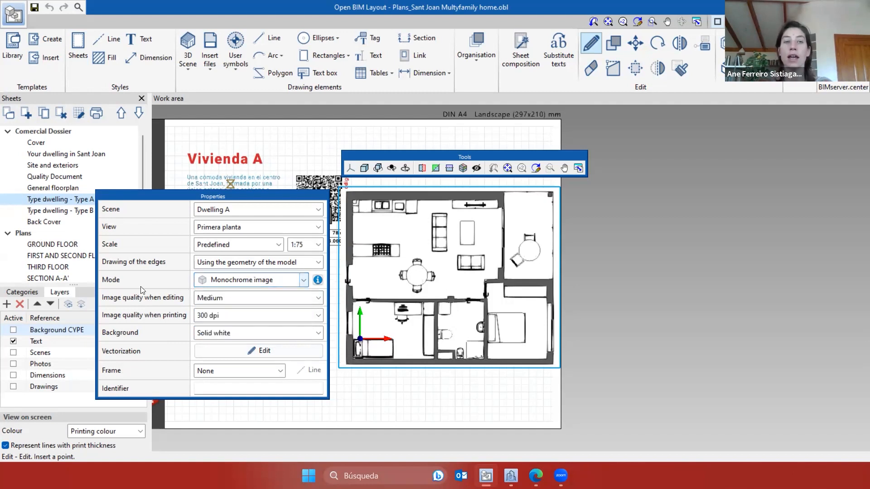
left_click(228, 301)
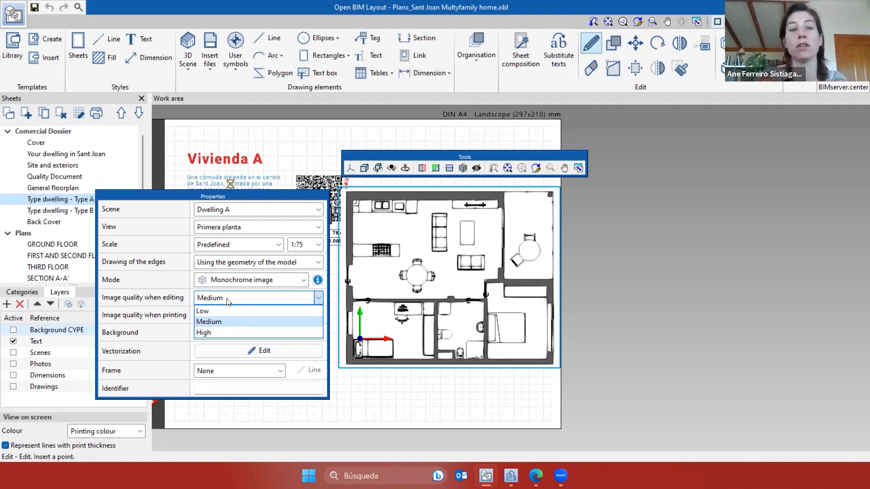
left_click(228, 302)
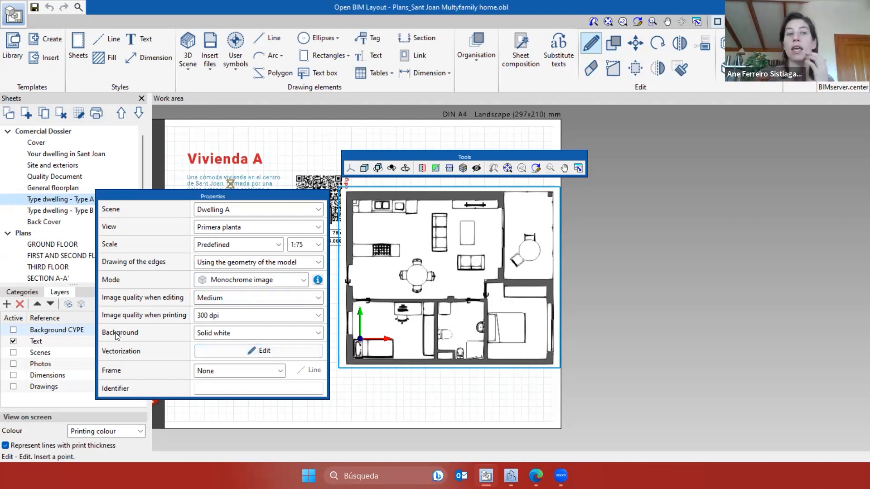
left_click(311, 337)
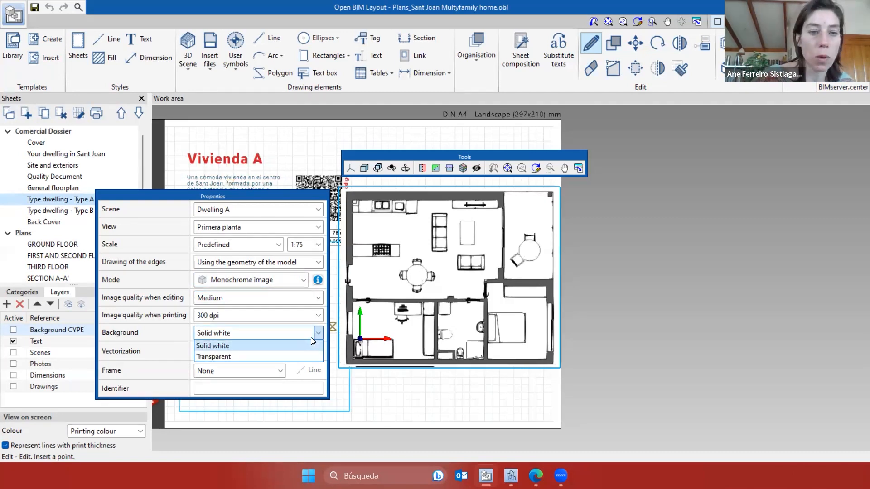
left_click(311, 337)
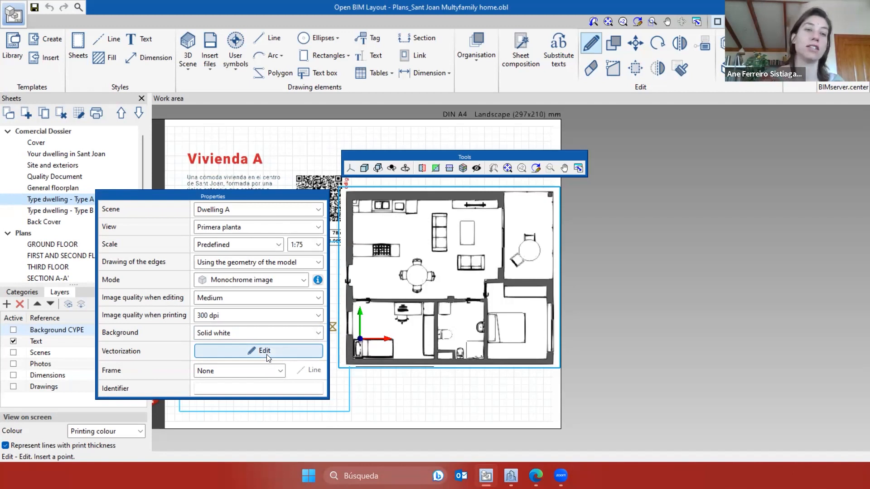
right_click(702, 226)
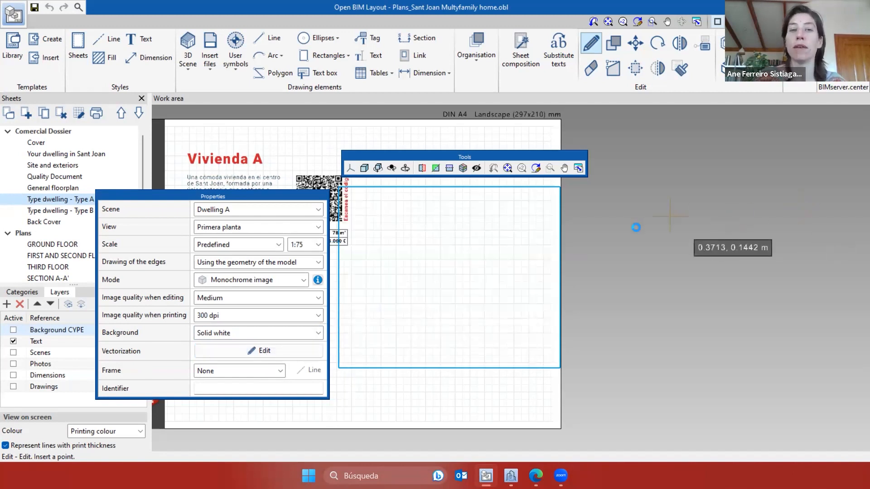
Add a perpendicular Real distance dimension in the Grandes style above the outer wall of the single bedroom in Dwelling A
scroll(551, 270, "down", 1)
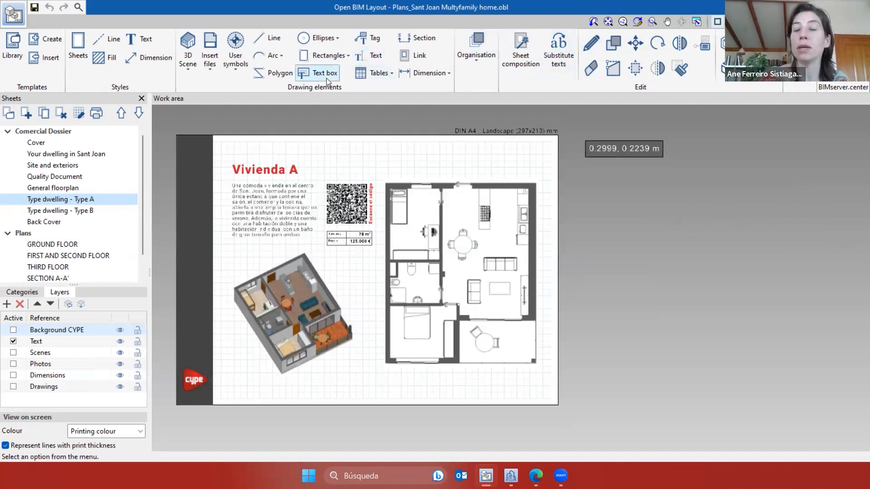
left_click(413, 75)
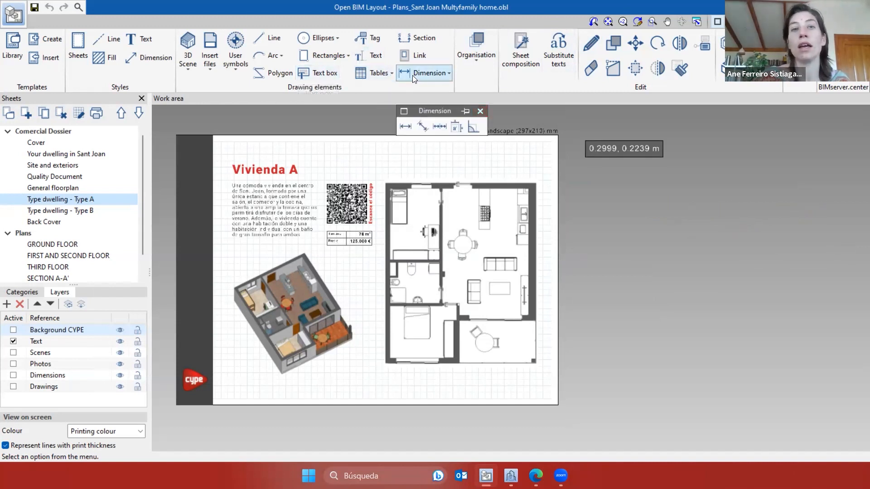
left_click(405, 125)
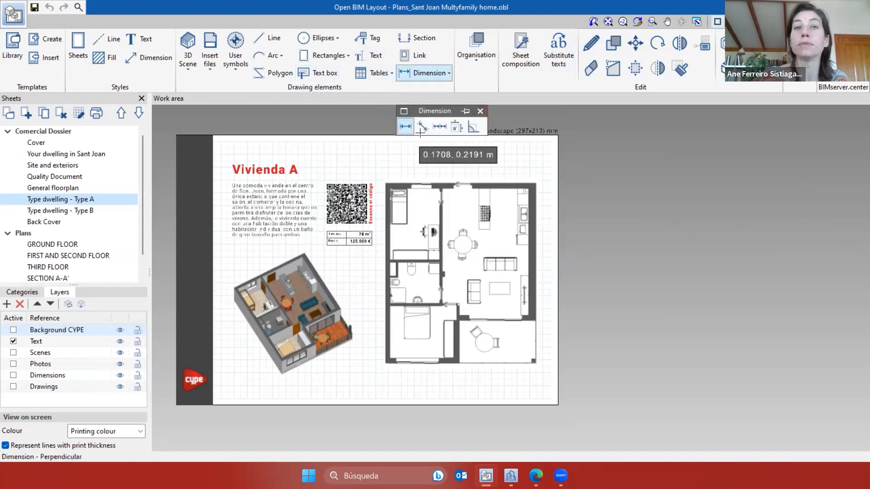
left_click_drag(315, 151, 256, 128)
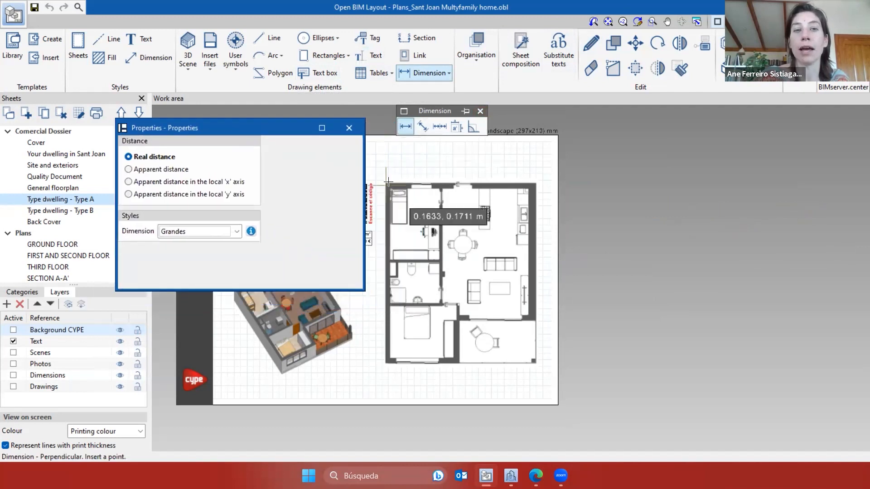
scroll(380, 184, "up", 3)
scroll(381, 184, "up", 2)
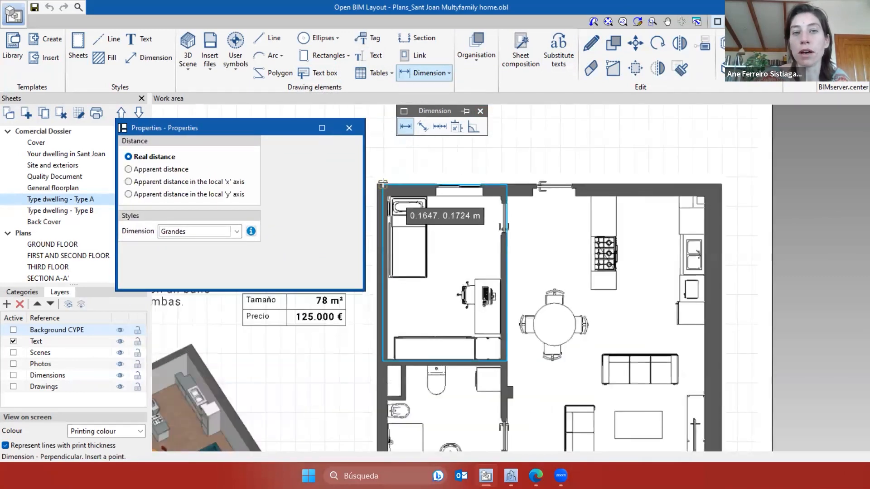
left_click(383, 183)
left_click(507, 185)
left_click(499, 169)
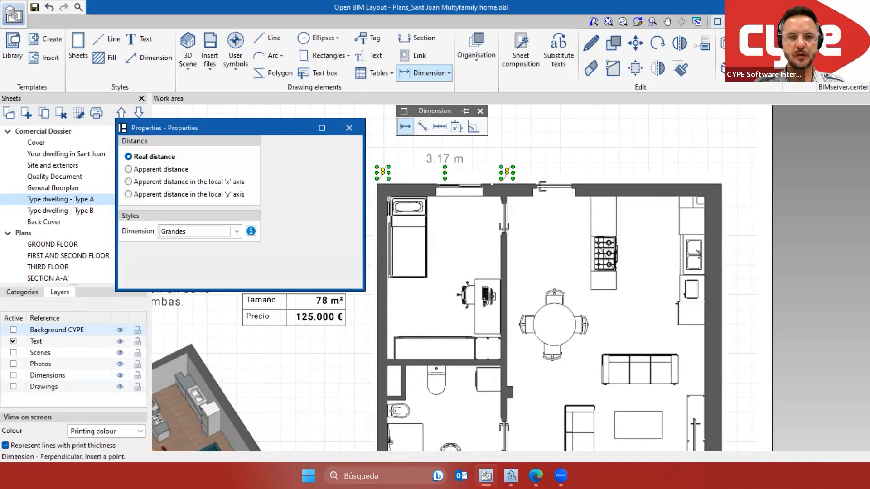
Add a perpendicular Real distance dimension in the Grandes style above the outer wall of the kitchen and living area
left_click(502, 184)
left_click(504, 186)
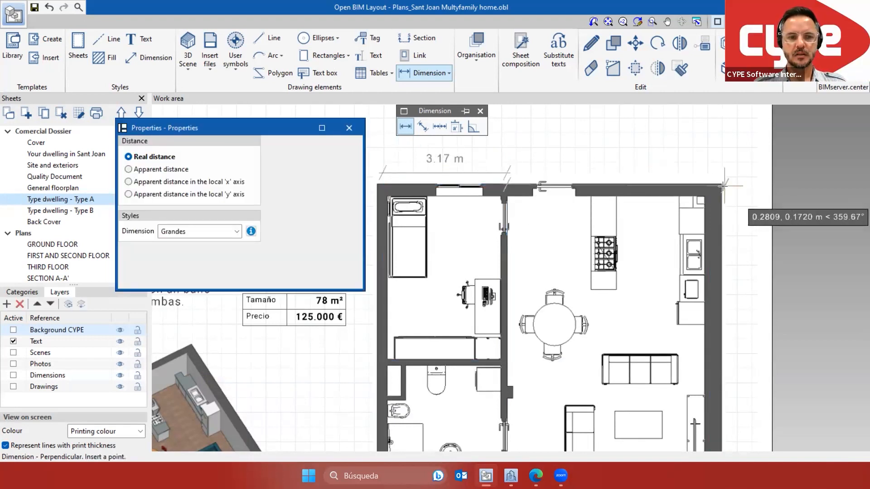
left_click(508, 170)
scroll(567, 188, "down", 2)
scroll(542, 225, "up", 1)
scroll(543, 228, "up", 1)
left_click(520, 233)
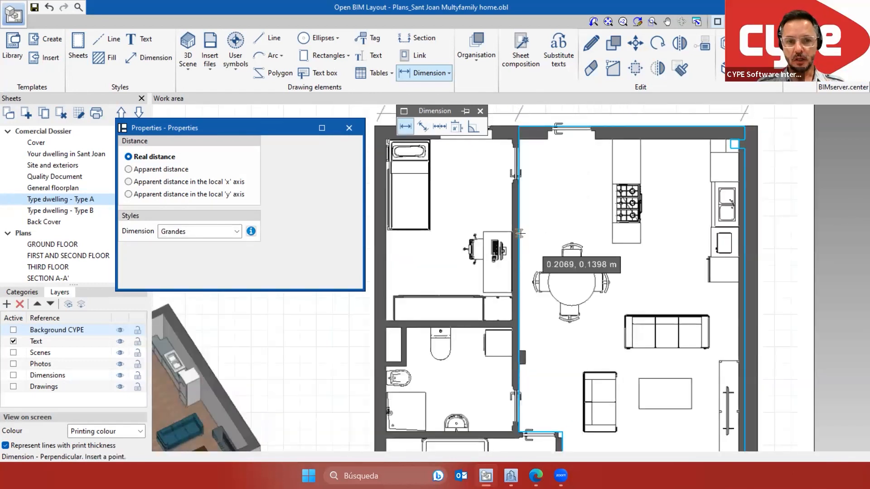
left_click(735, 233)
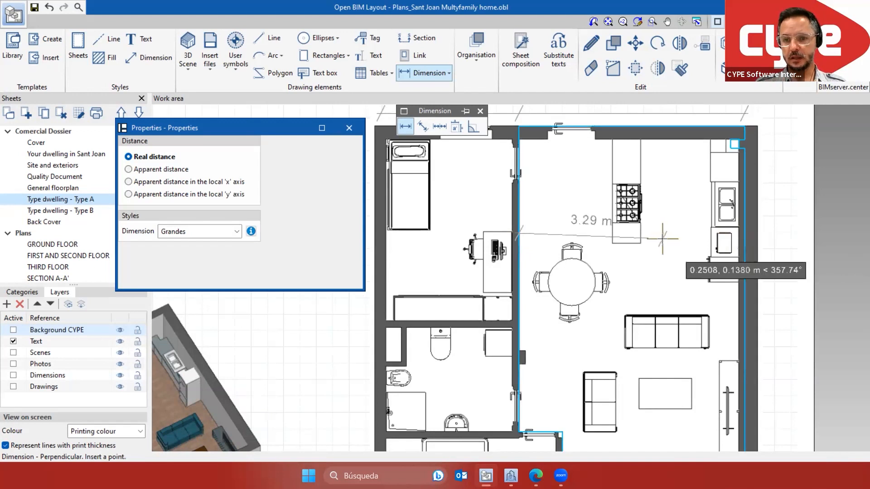
Dimension the single bedroom's length with a vertical dimension on the living-area side of the partition wall, and finish setting dimension properties
left_click(505, 323)
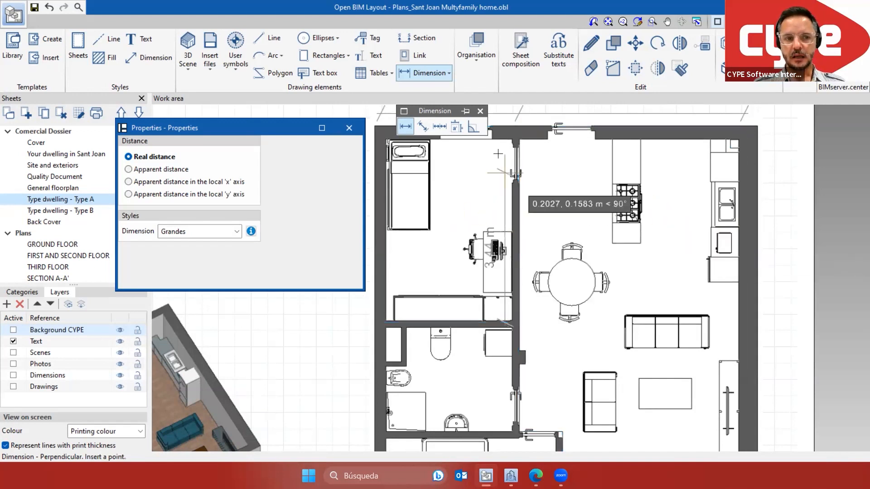
left_click(538, 136)
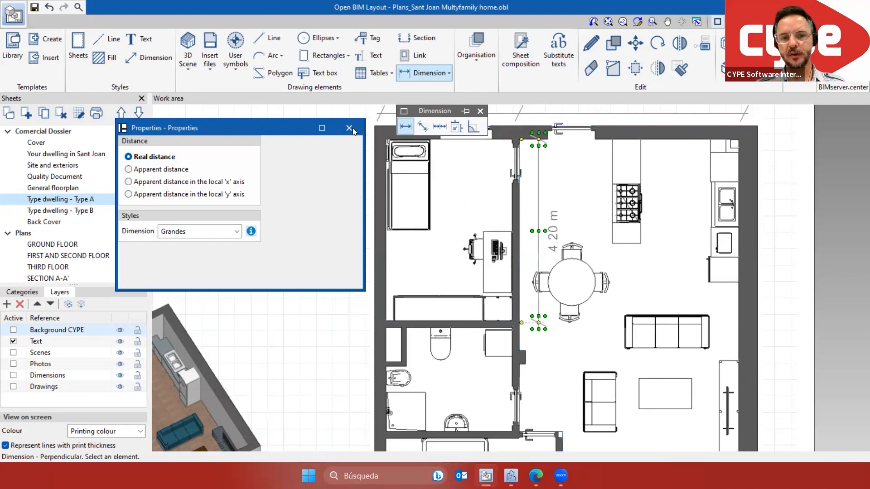
left_click(349, 128)
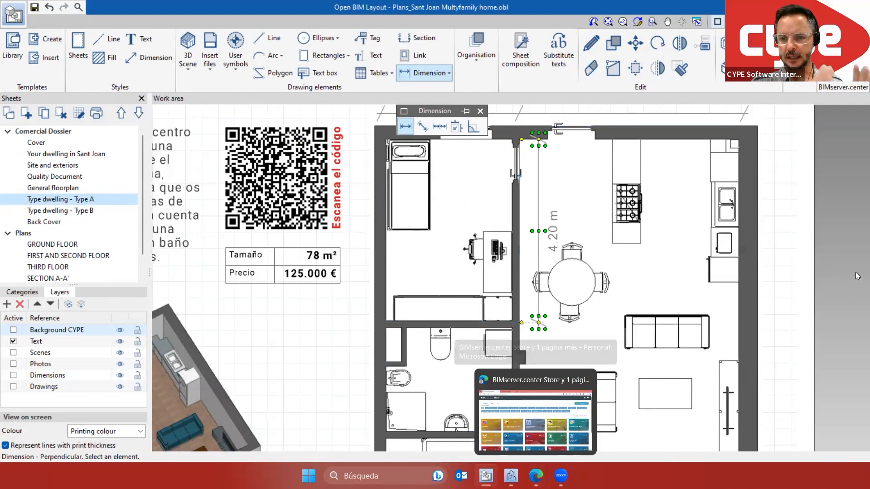
Tag the floor slabs of the single bedroom and the bathroom with only their attribute values, placing both labels outside the plan's outer wall
scroll(852, 280, "down", 1)
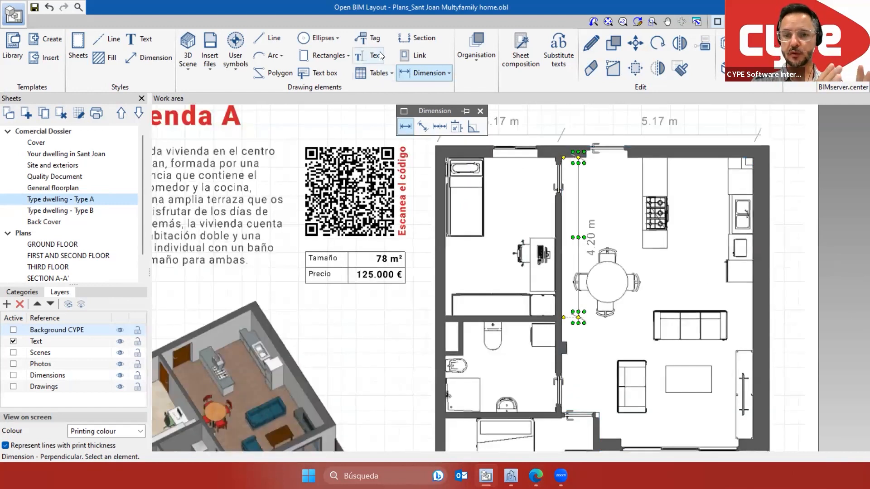
left_click(367, 38)
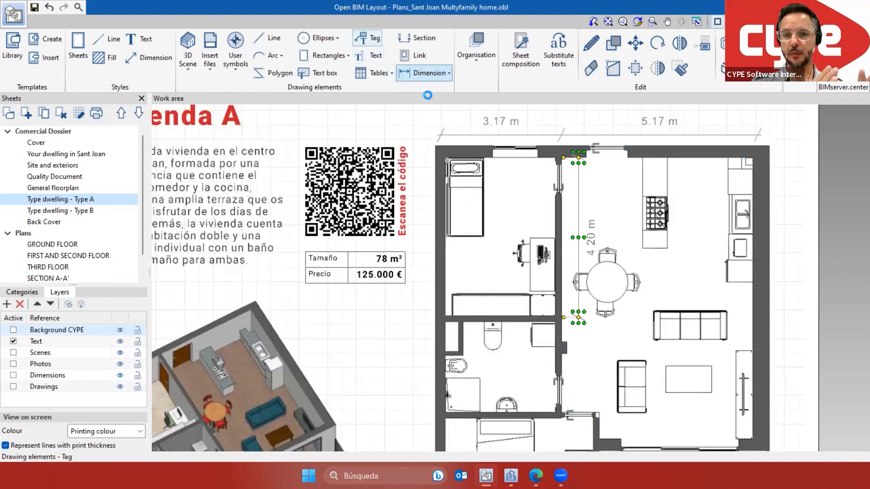
left_click(447, 162)
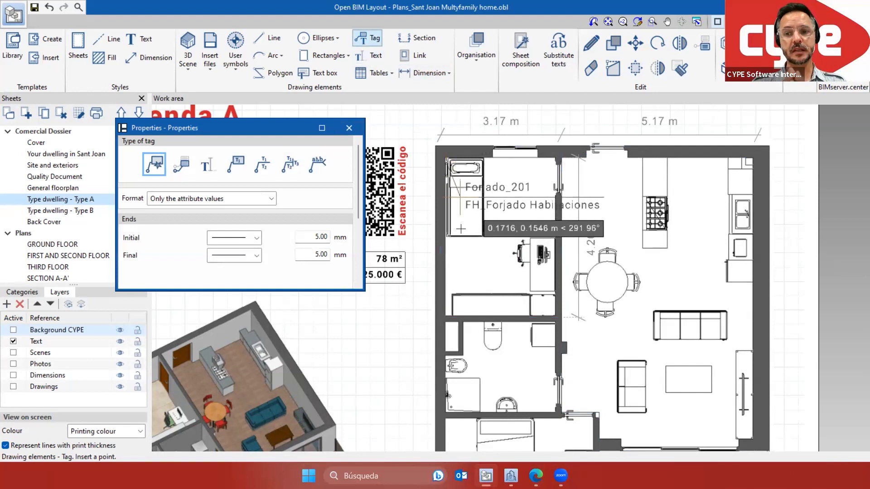
left_click(409, 339)
scroll(503, 299, "up", 3)
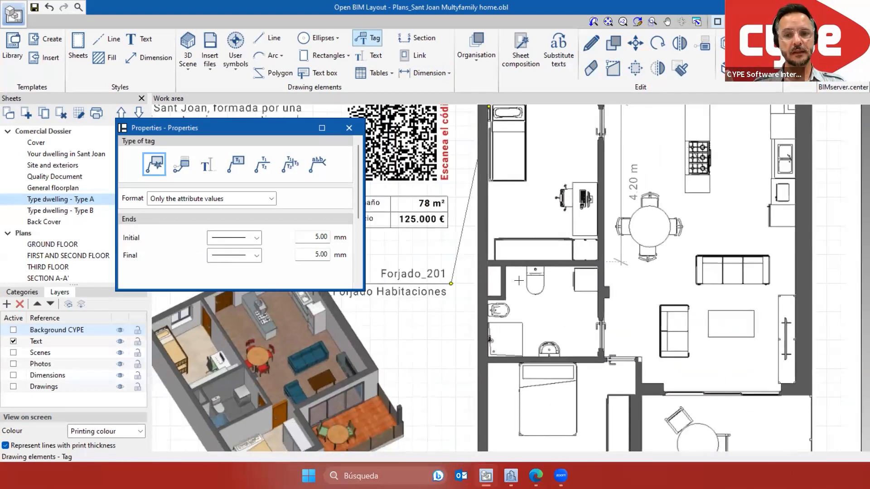
left_click(488, 302)
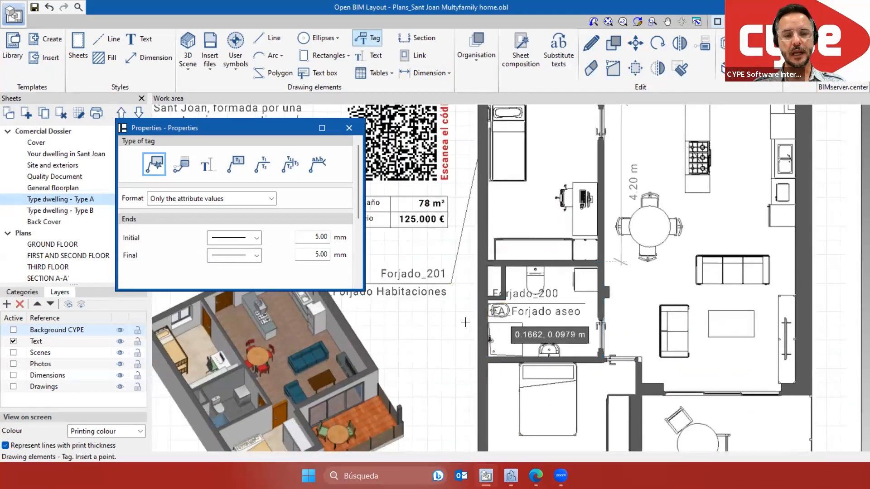
left_click(437, 351)
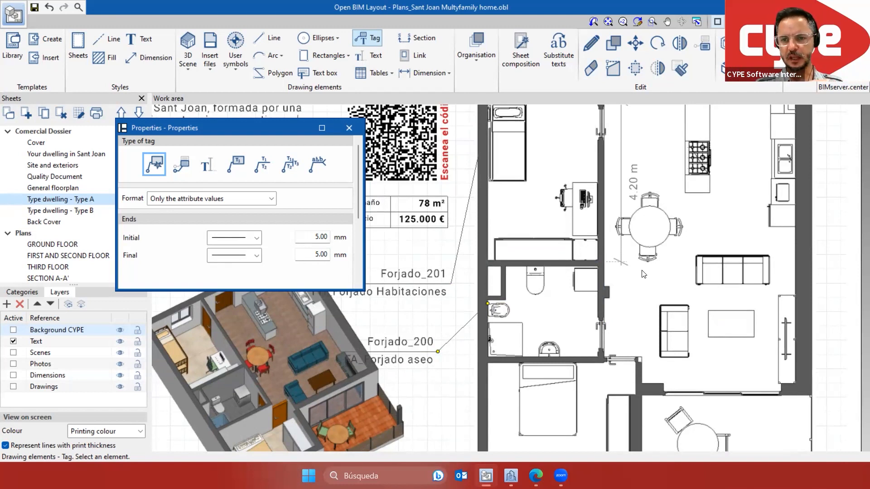
Switch to the Estudios entre Medianeras project in CYPE Architecture and frame its building studies in the 3D view
mouse_move(518, 475)
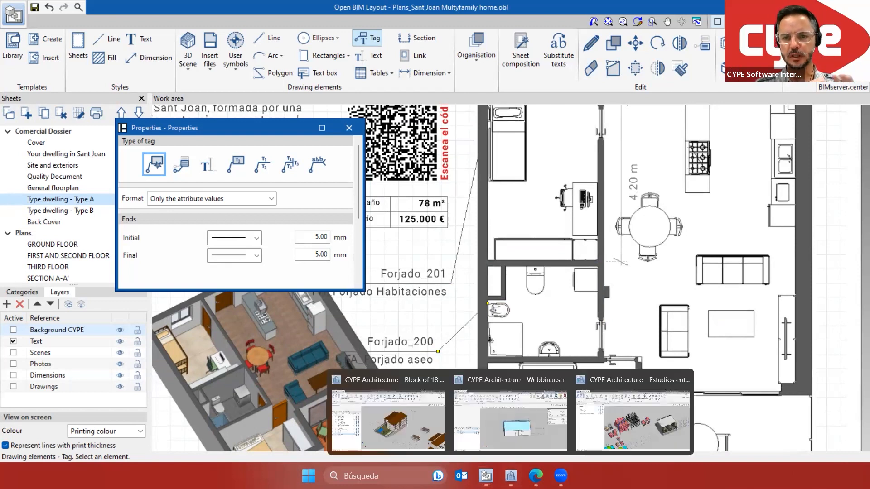
left_click(603, 422)
scroll(662, 314, "down", 3)
middle_click_drag(484, 360, 535, 337)
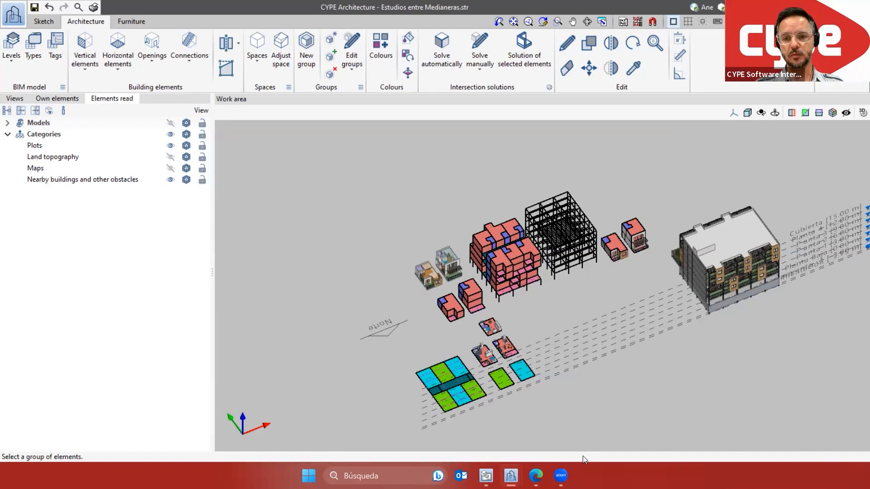
scroll(571, 366, "up", 1)
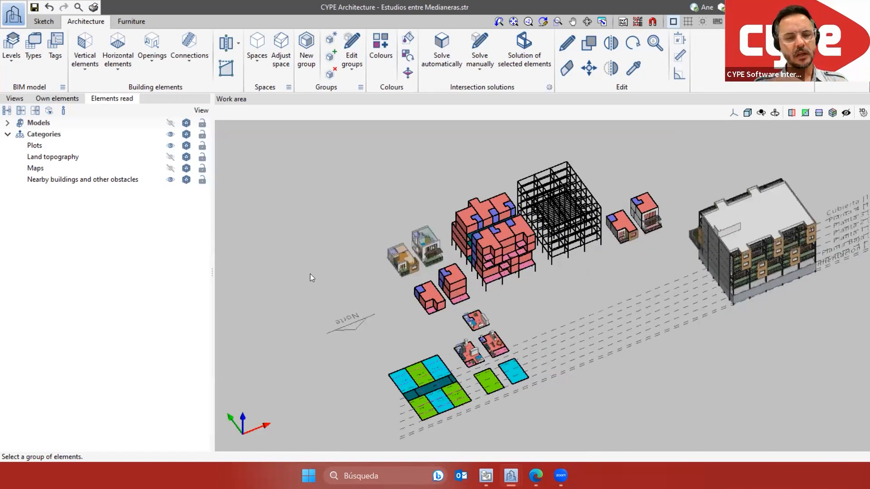
Make all the imported Emplazamiento site models visible and look over the project within its urban surroundings
left_click(8, 124)
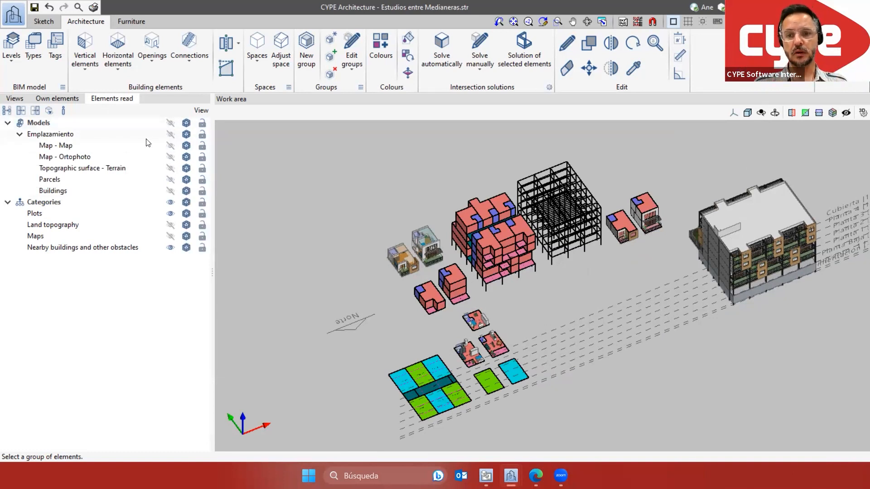
left_click(170, 124)
scroll(485, 263, "down", 4)
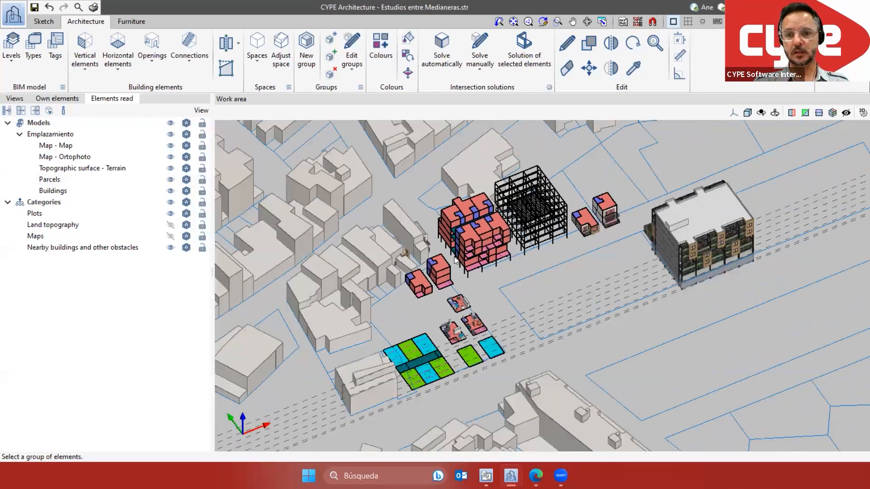
scroll(405, 293, "down", 1)
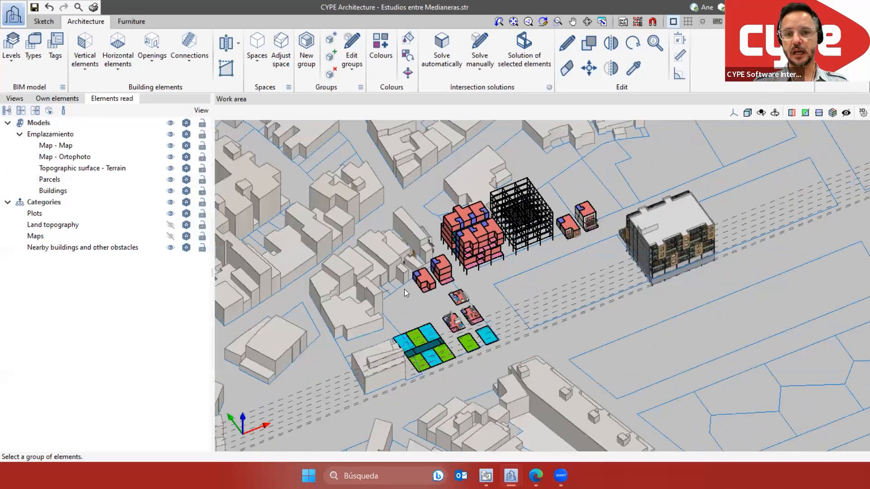
Hide the project's own Esquema_Vivienda and Esquema_Estructura layers and display the furniture tools
left_click(57, 98)
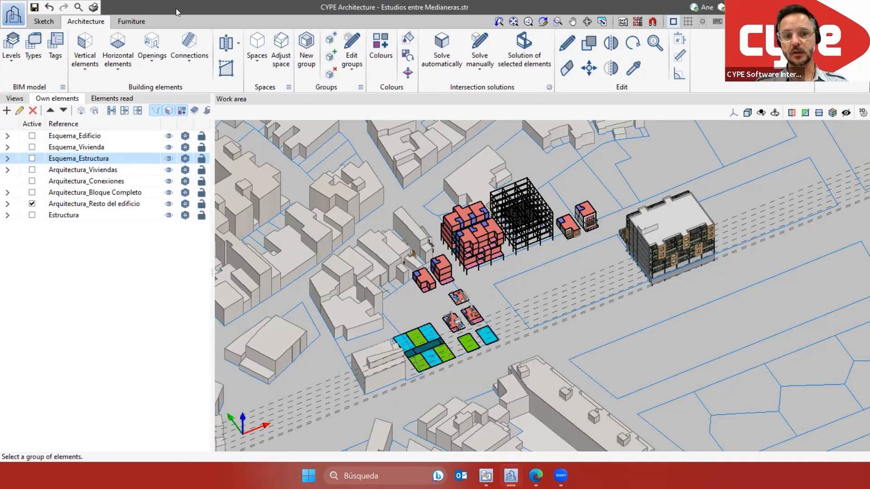
left_click(132, 23)
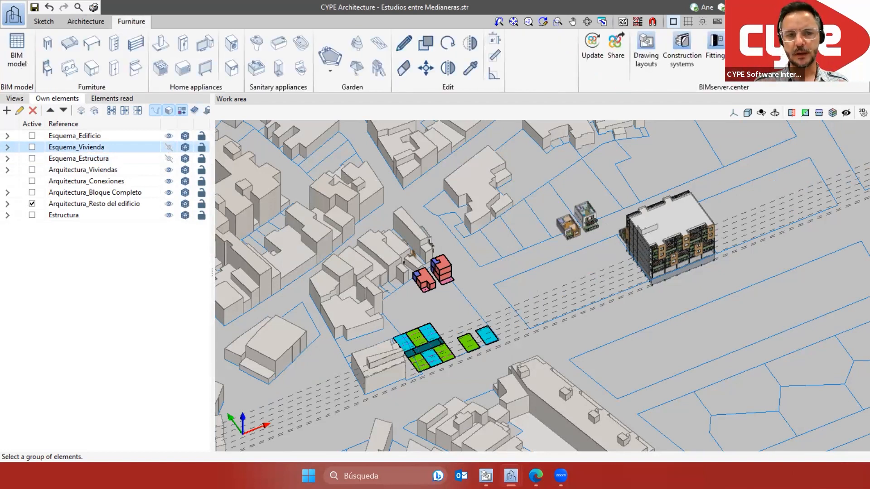
Switch to the Block of 18 apartments + commercial units project and view the building from the garden side
mouse_move(511, 476)
left_click(428, 442)
middle_click_drag(455, 332, 455, 359)
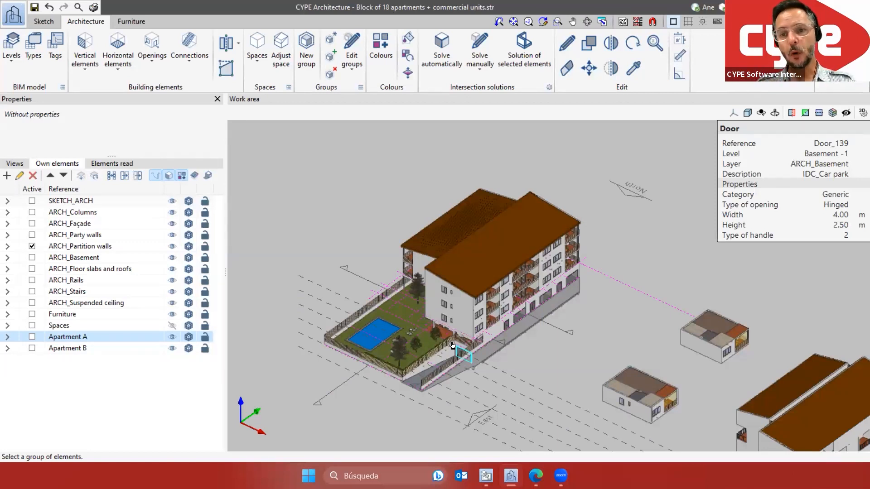
Switch to the BIMserver.center website in the browser and open its featured contributions, filtered by the Architecture tag
mouse_move(536, 476)
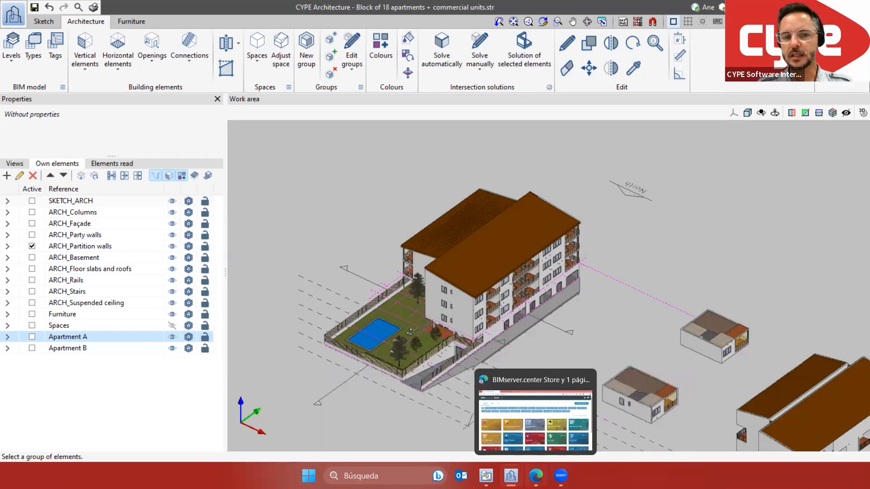
left_click(540, 443)
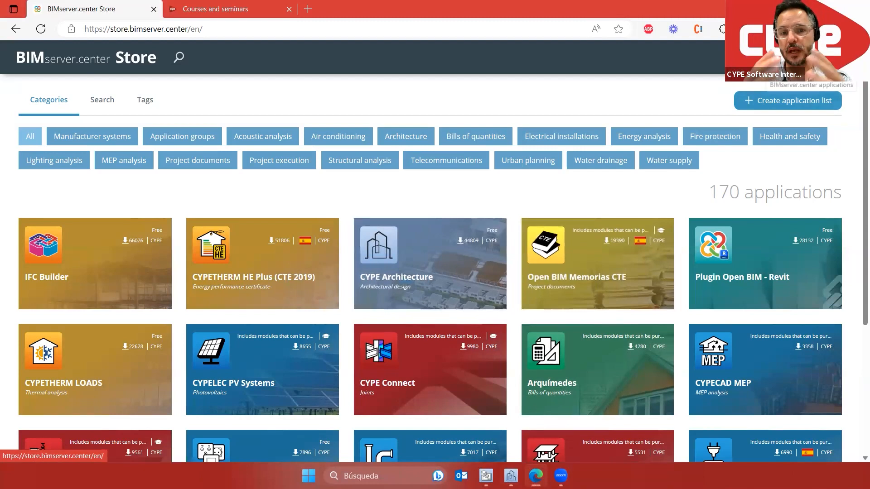
left_click(812, 57)
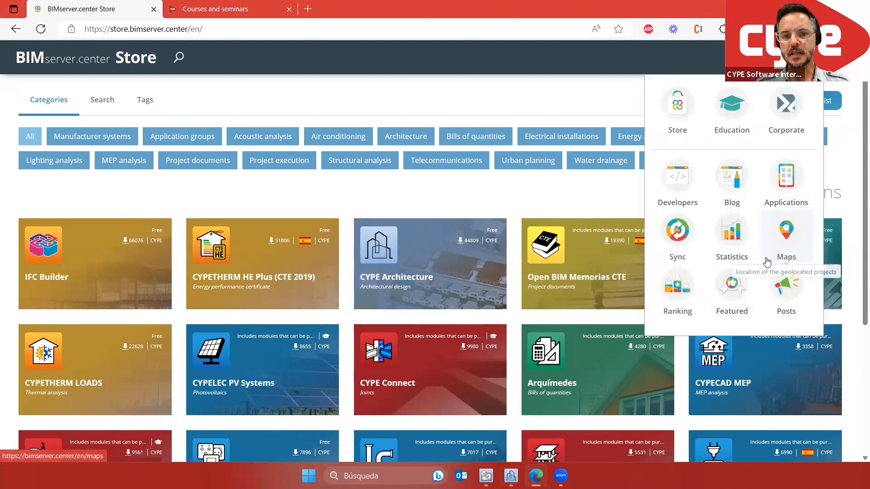
left_click(731, 311)
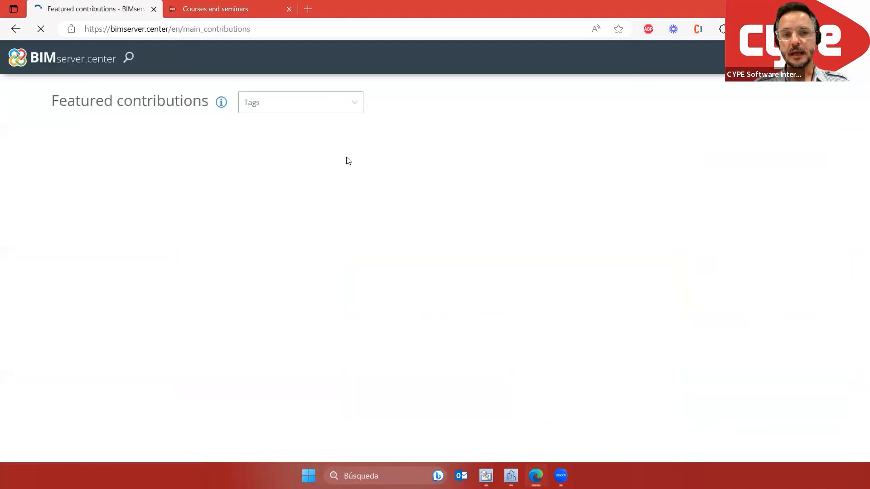
left_click(309, 105)
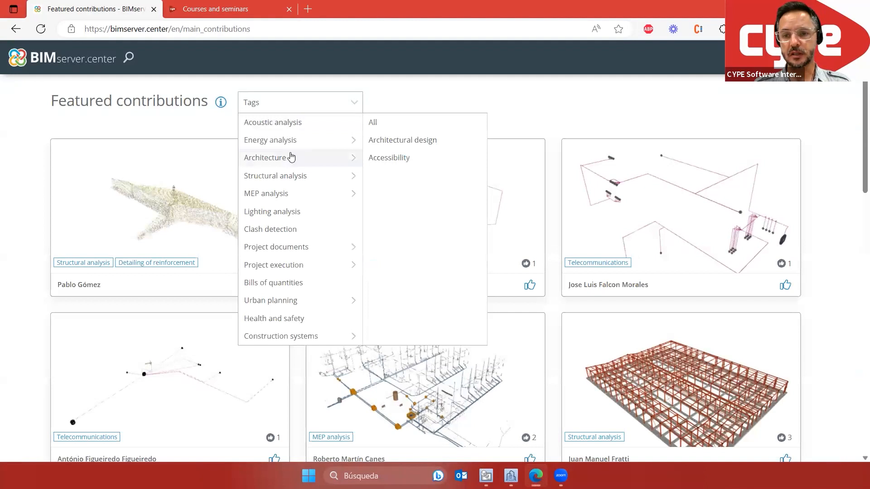
left_click(290, 157)
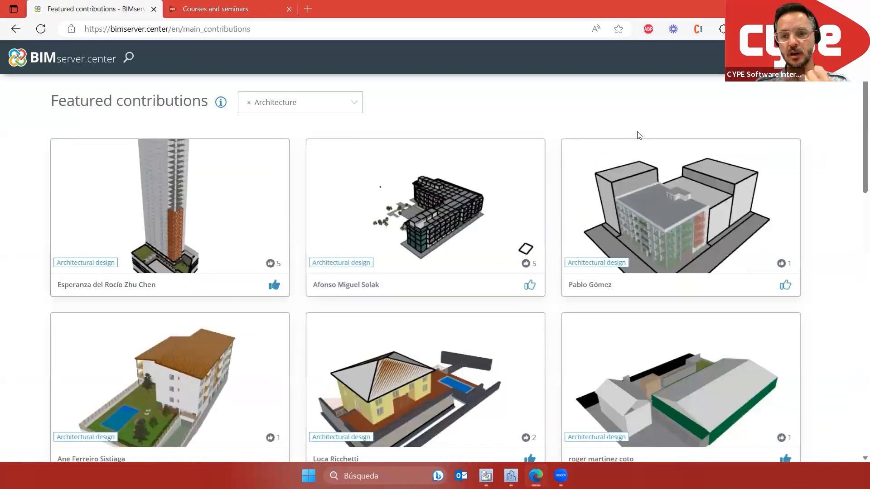
Browse the featured architecture contributions to examine the variety of shared building models
scroll(657, 176, "down", 5)
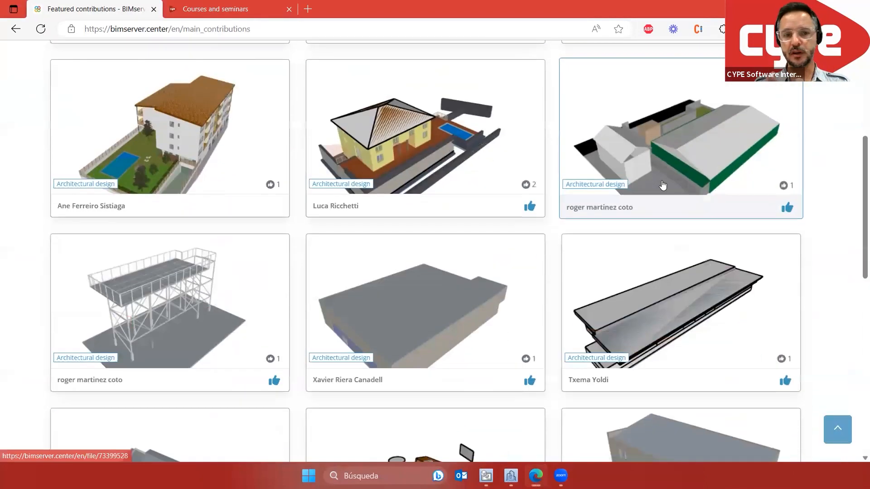
scroll(663, 185, "down", 13)
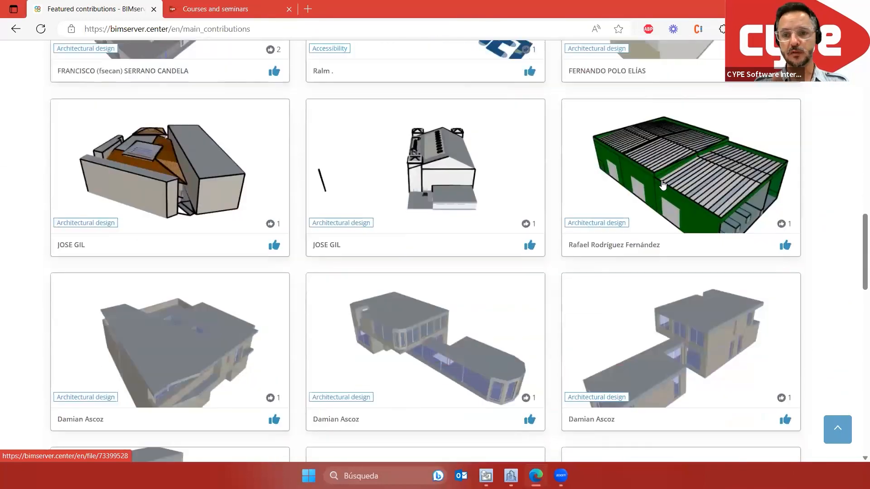
scroll(662, 184, "down", 10)
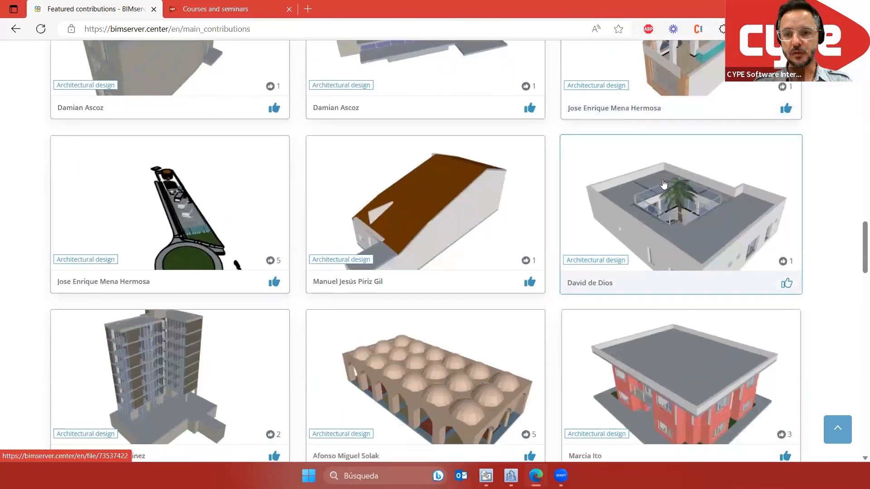
scroll(664, 183, "down", 8)
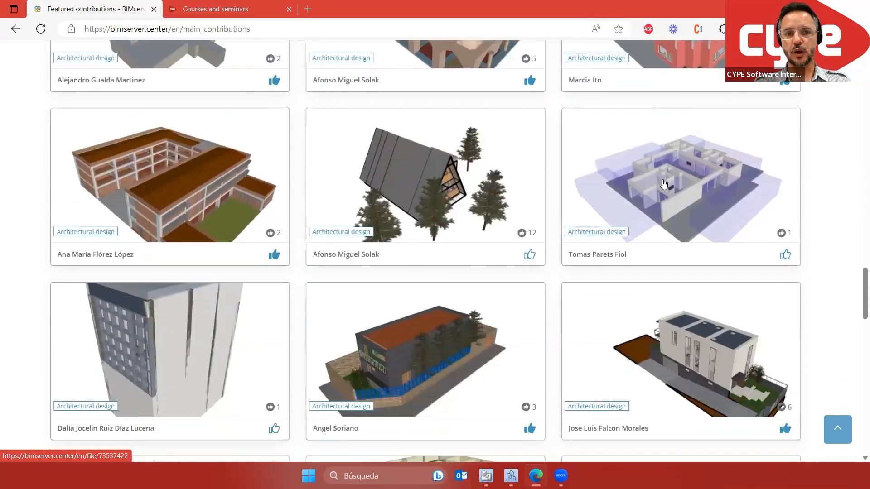
scroll(663, 184, "down", 10)
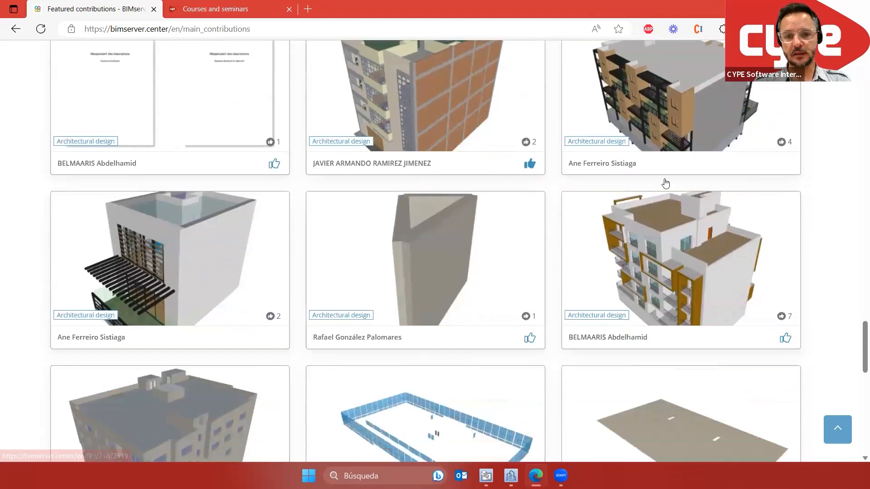
scroll(665, 183, "down", 7)
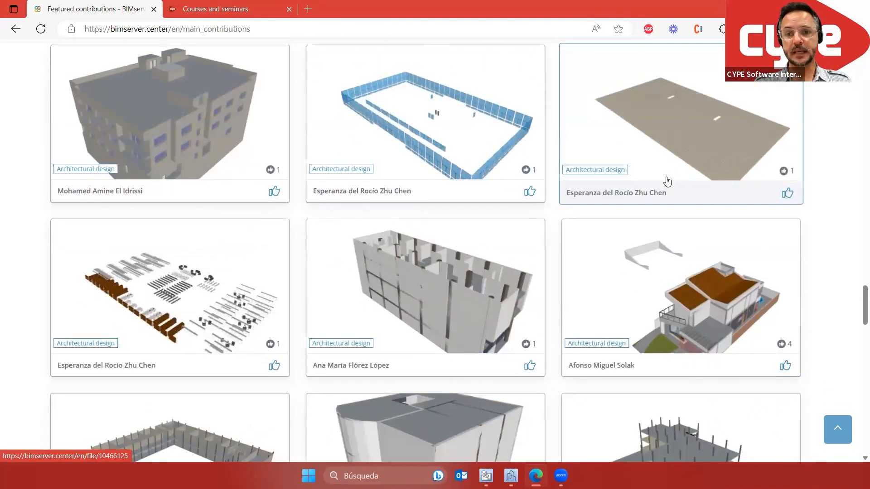
scroll(667, 181, "down", 10)
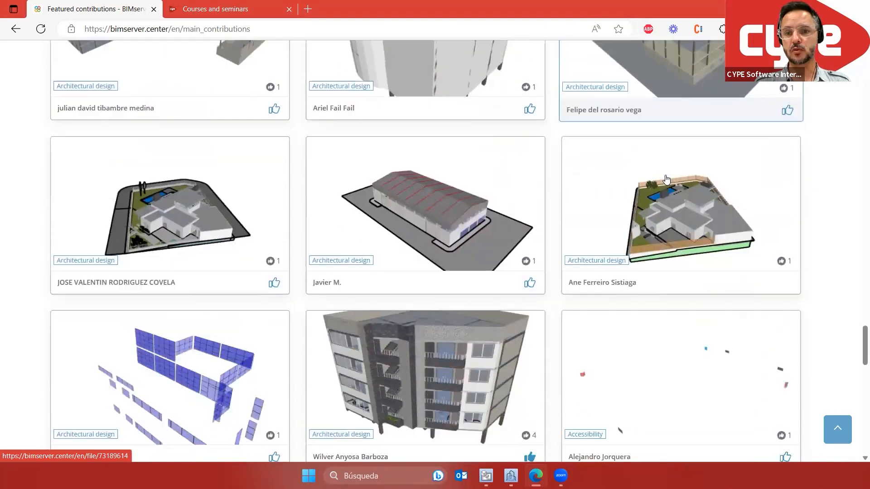
scroll(666, 179, "down", 10)
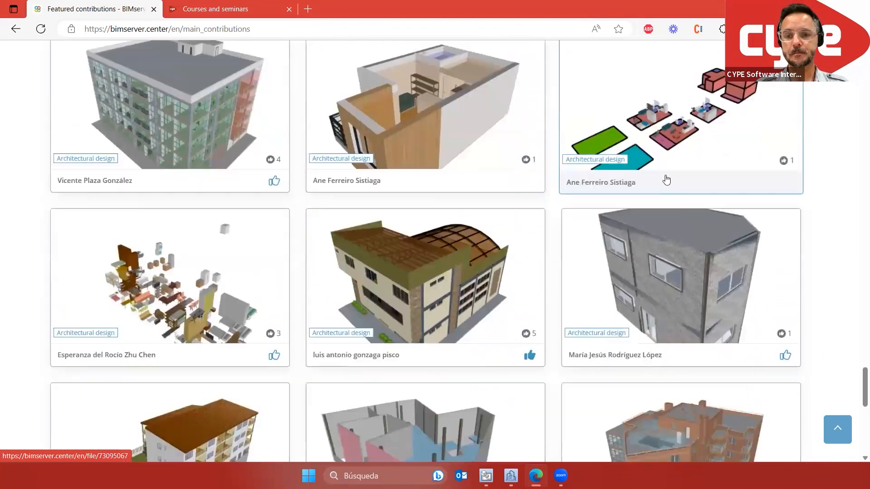
Look further through the Architecture contributions to examine the houses, apartment blocks, towers and landscaped sites shared by other designers
scroll(667, 180, "down", 6)
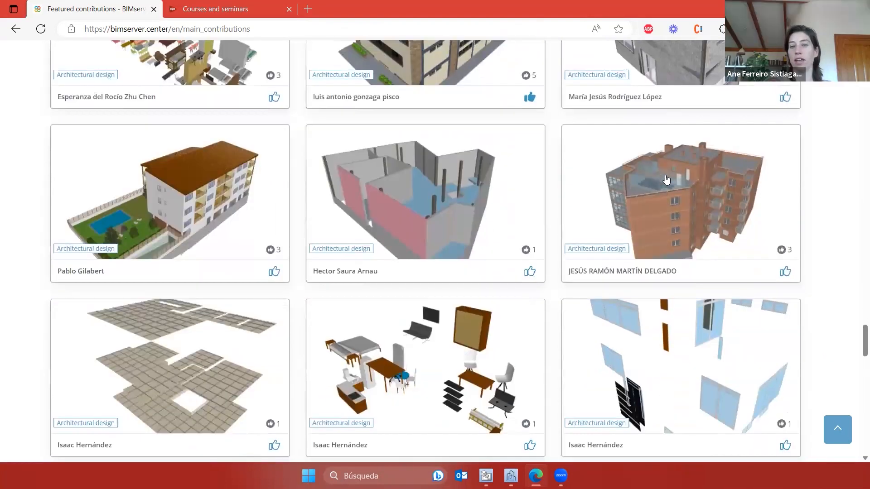
scroll(666, 180, "down", 8)
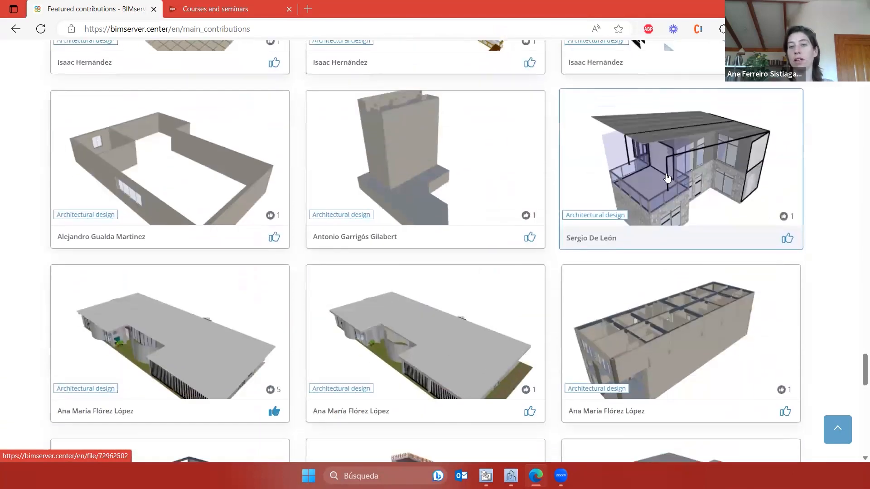
scroll(668, 178, "down", 12)
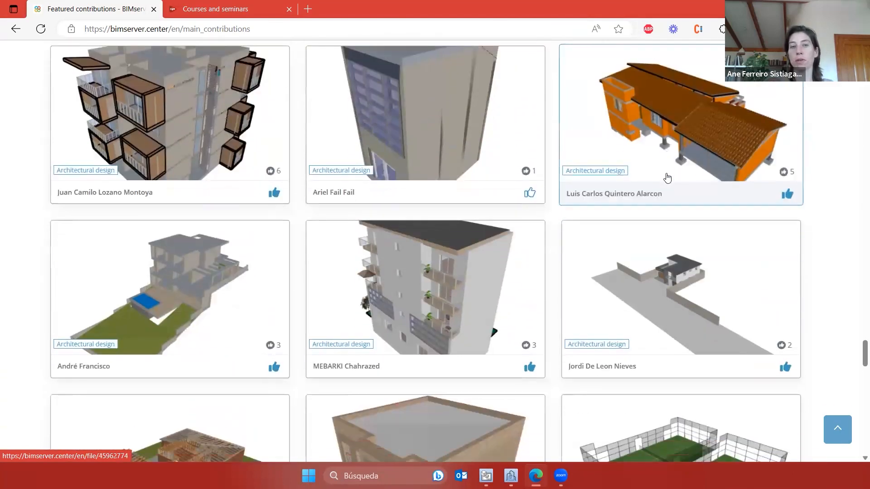
scroll(667, 177, "down", 1)
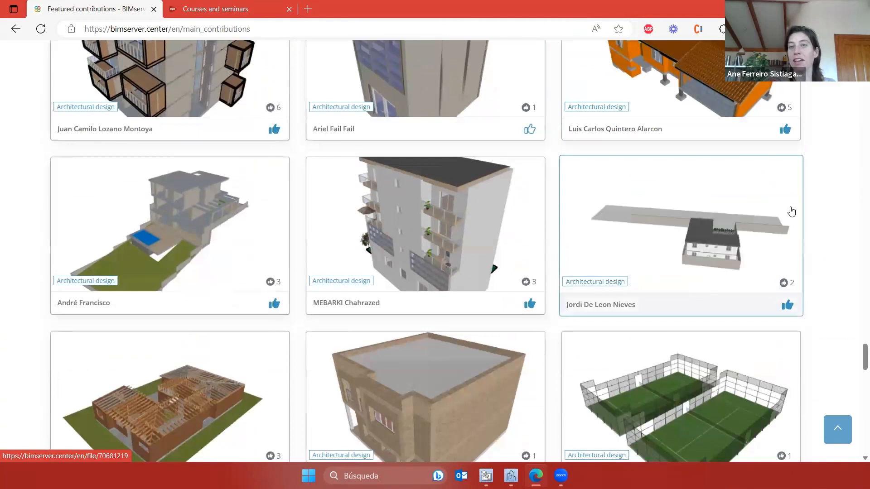
scroll(726, 212, "down", 5)
scroll(713, 213, "down", 1)
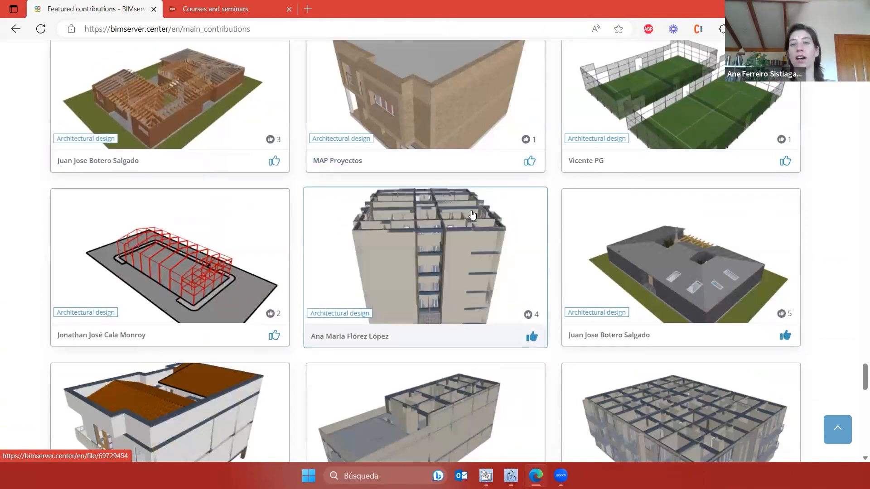
scroll(478, 204, "down", 5)
scroll(506, 209, "down", 5)
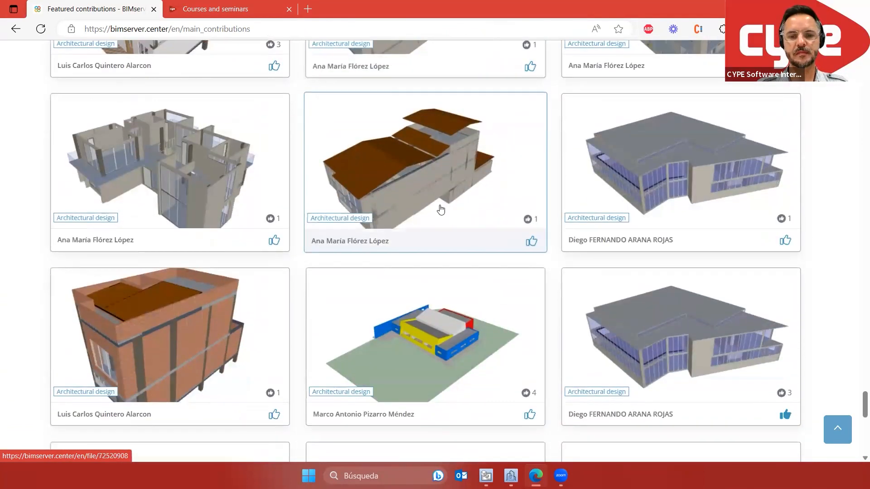
scroll(479, 145, "down", 5)
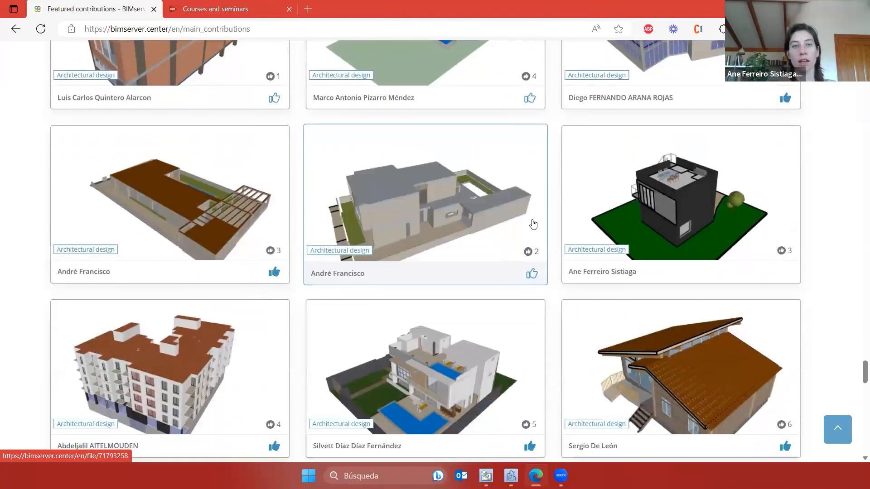
scroll(417, 193, "down", 5)
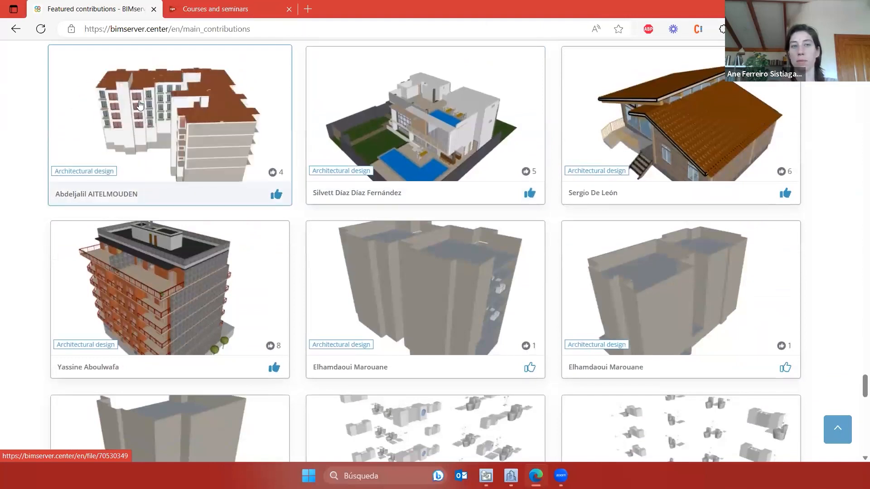
scroll(244, 157, "down", 7)
scroll(243, 158, "down", 12)
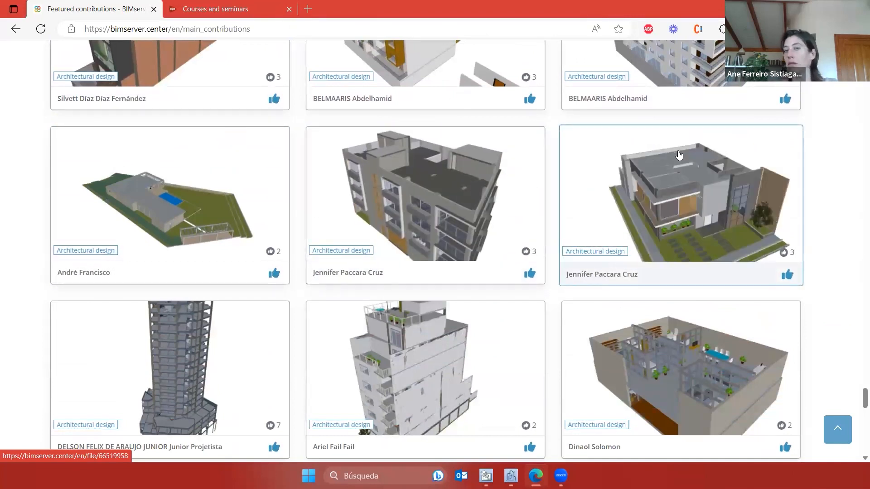
scroll(670, 168, "down", 4)
scroll(598, 169, "down", 2)
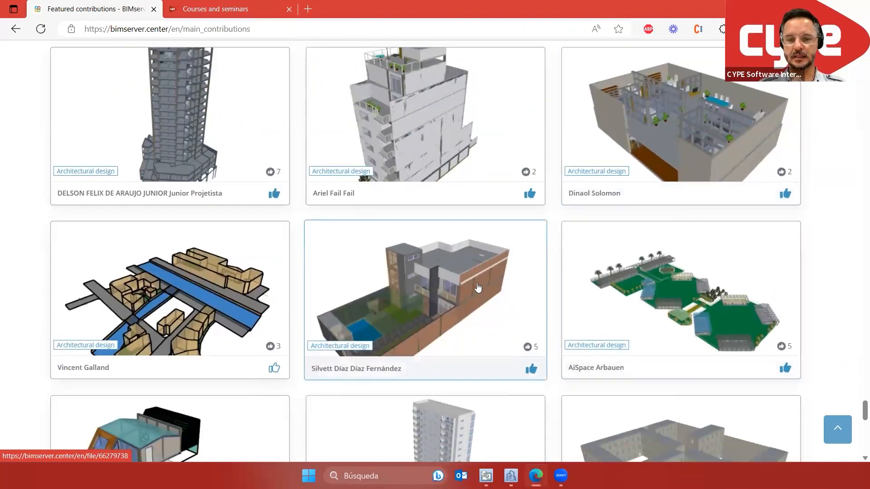
scroll(469, 308, "down", 4)
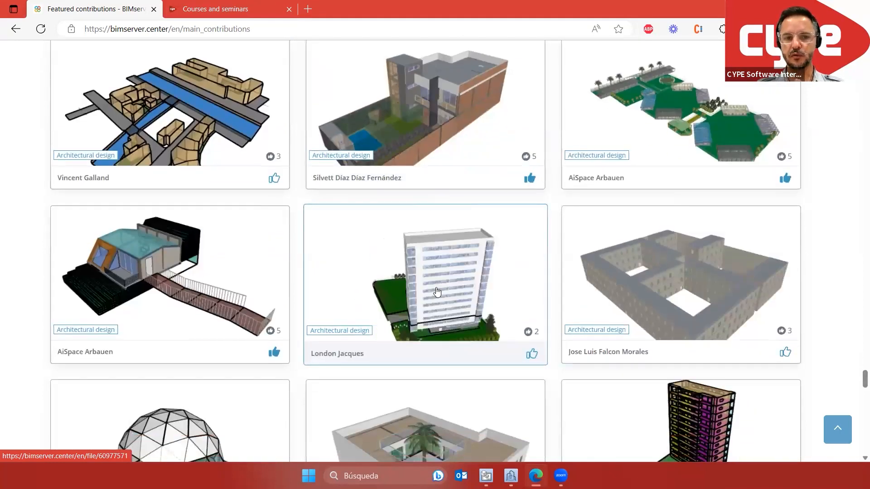
scroll(522, 290, "down", 3)
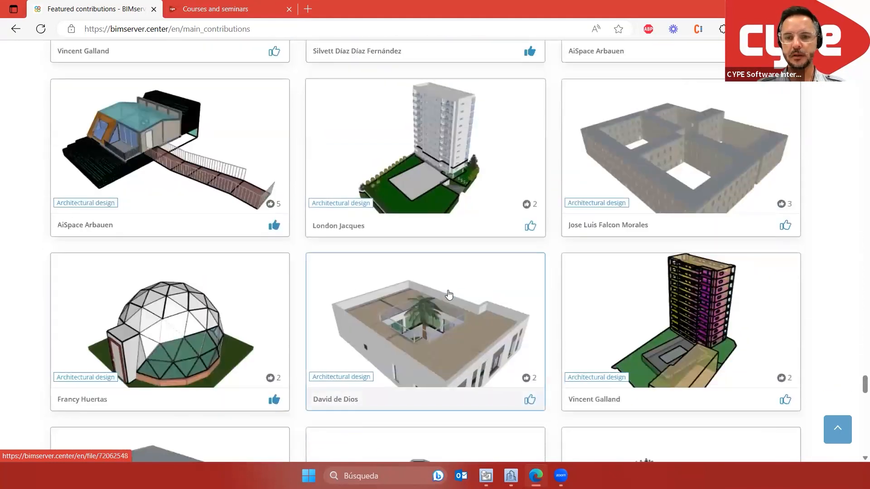
scroll(386, 305, "down", 6)
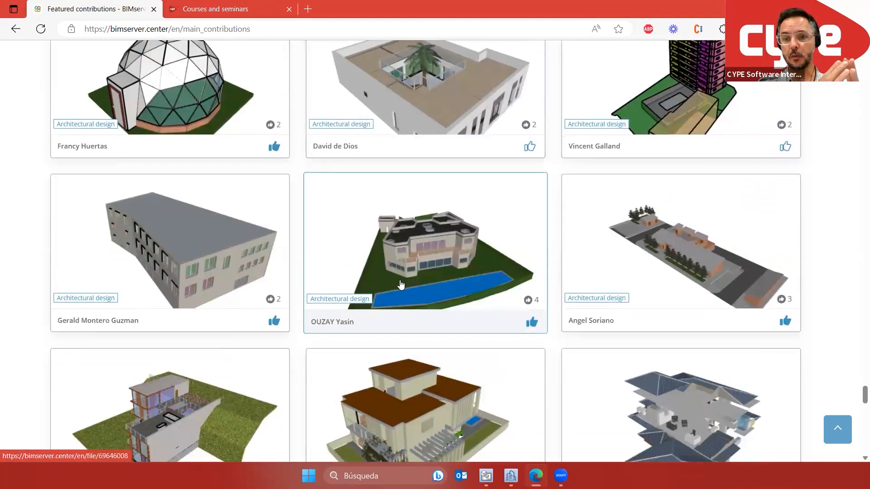
scroll(399, 284, "down", 3)
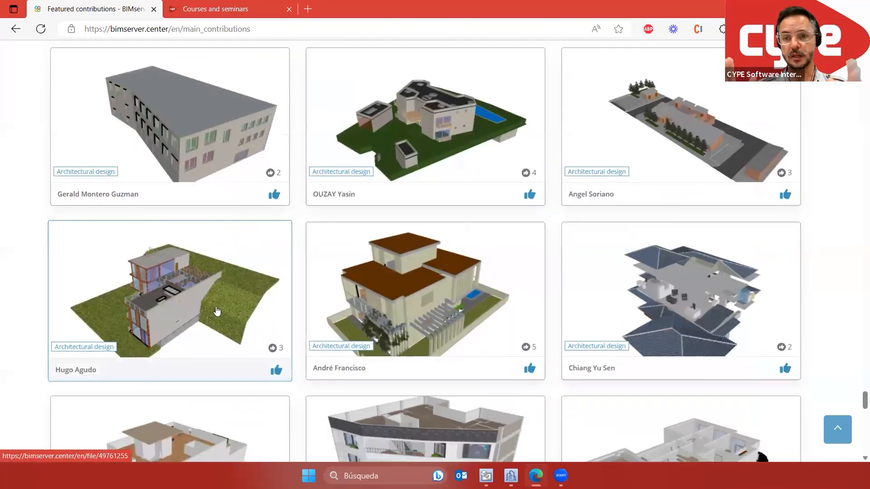
scroll(538, 291, "down", 4)
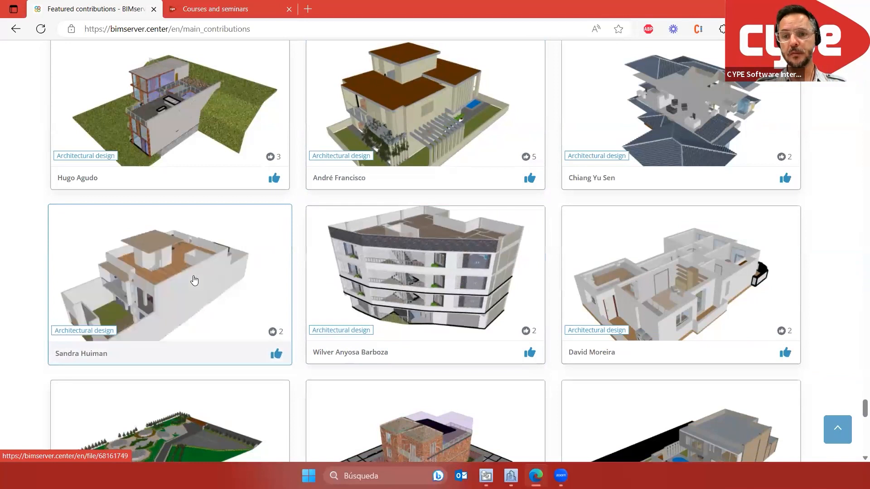
scroll(234, 269, "down", 4)
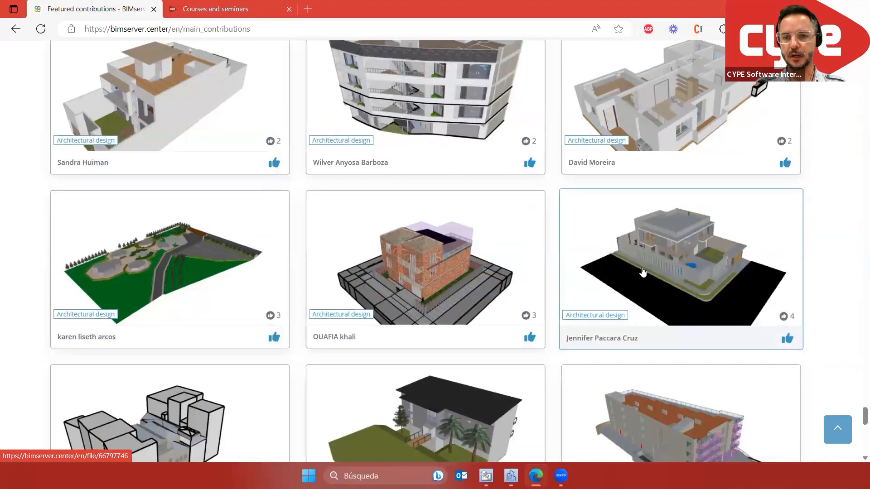
scroll(642, 271, "down", 5)
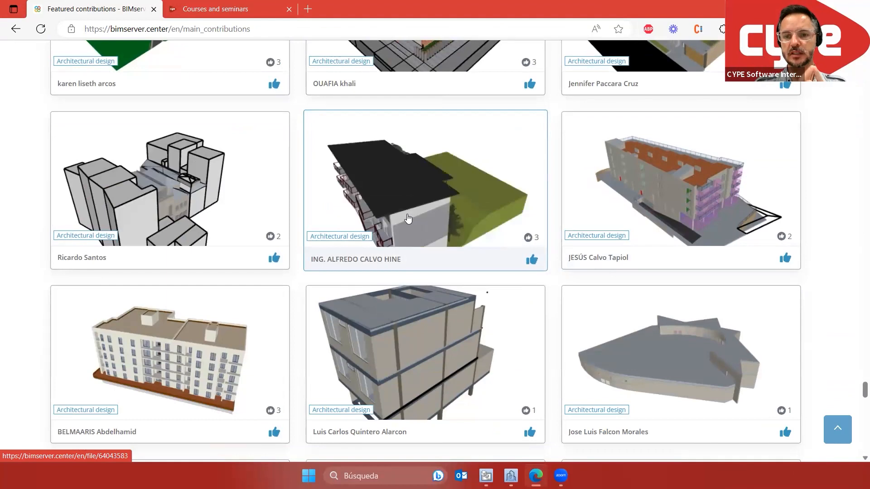
Return to the start of the featured contributions and open the BIMserver.center Store
scroll(429, 258, "up", 5)
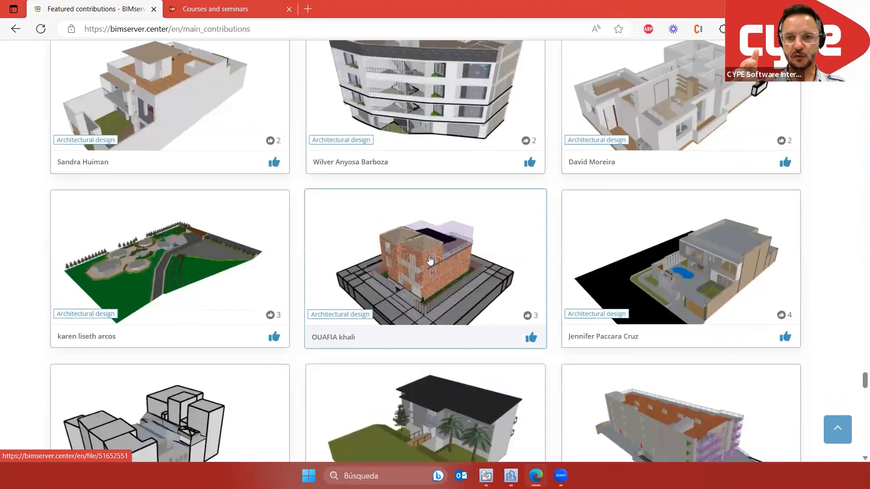
scroll(430, 260, "up", 6)
left_click(830, 433)
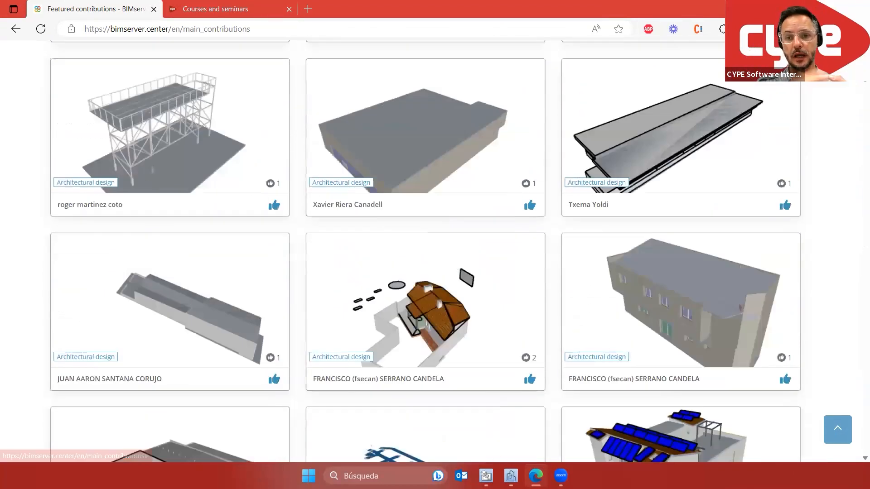
left_click(790, 59)
left_click(653, 114)
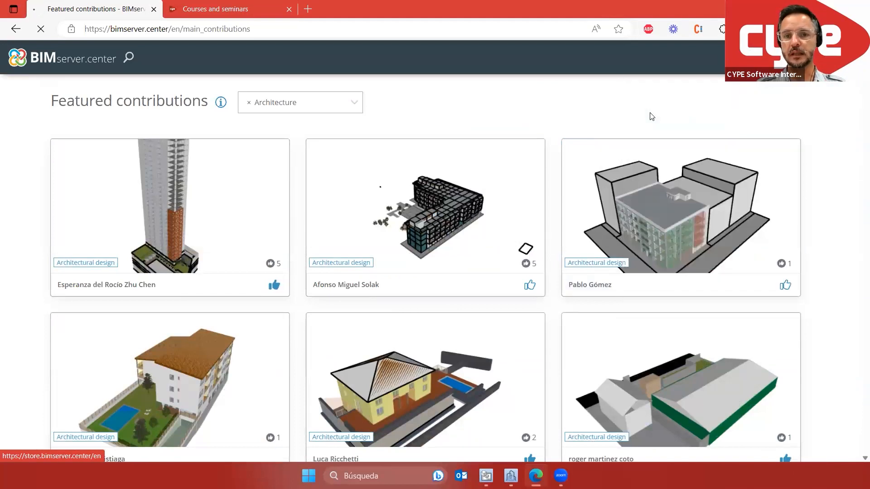